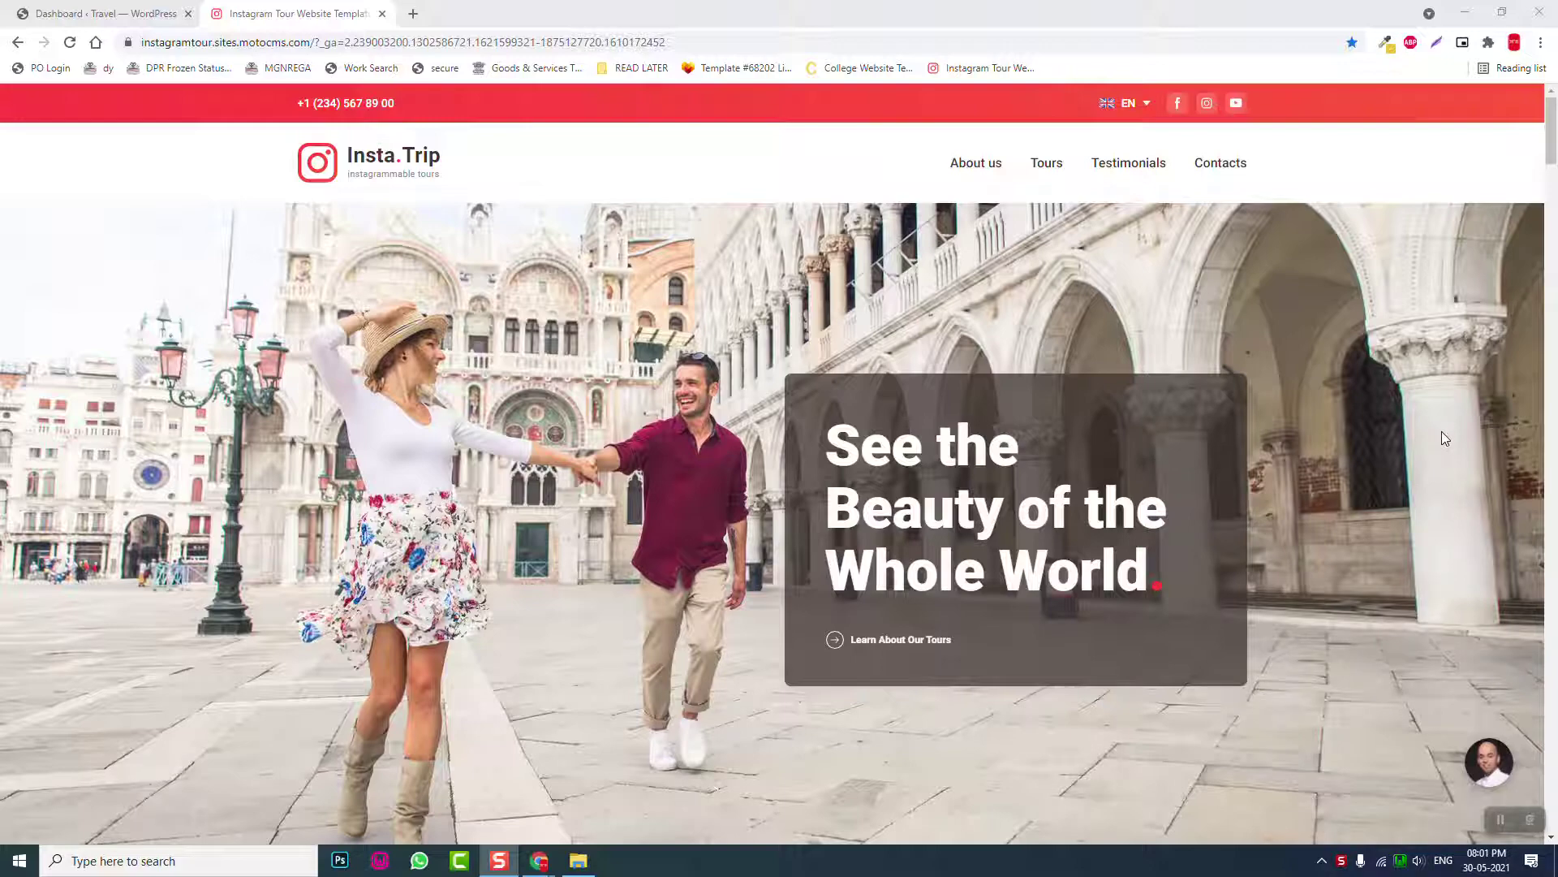
Scroll through the Insta.Trip demo page down to its contacts section
scroll(1444, 414, down, 8)
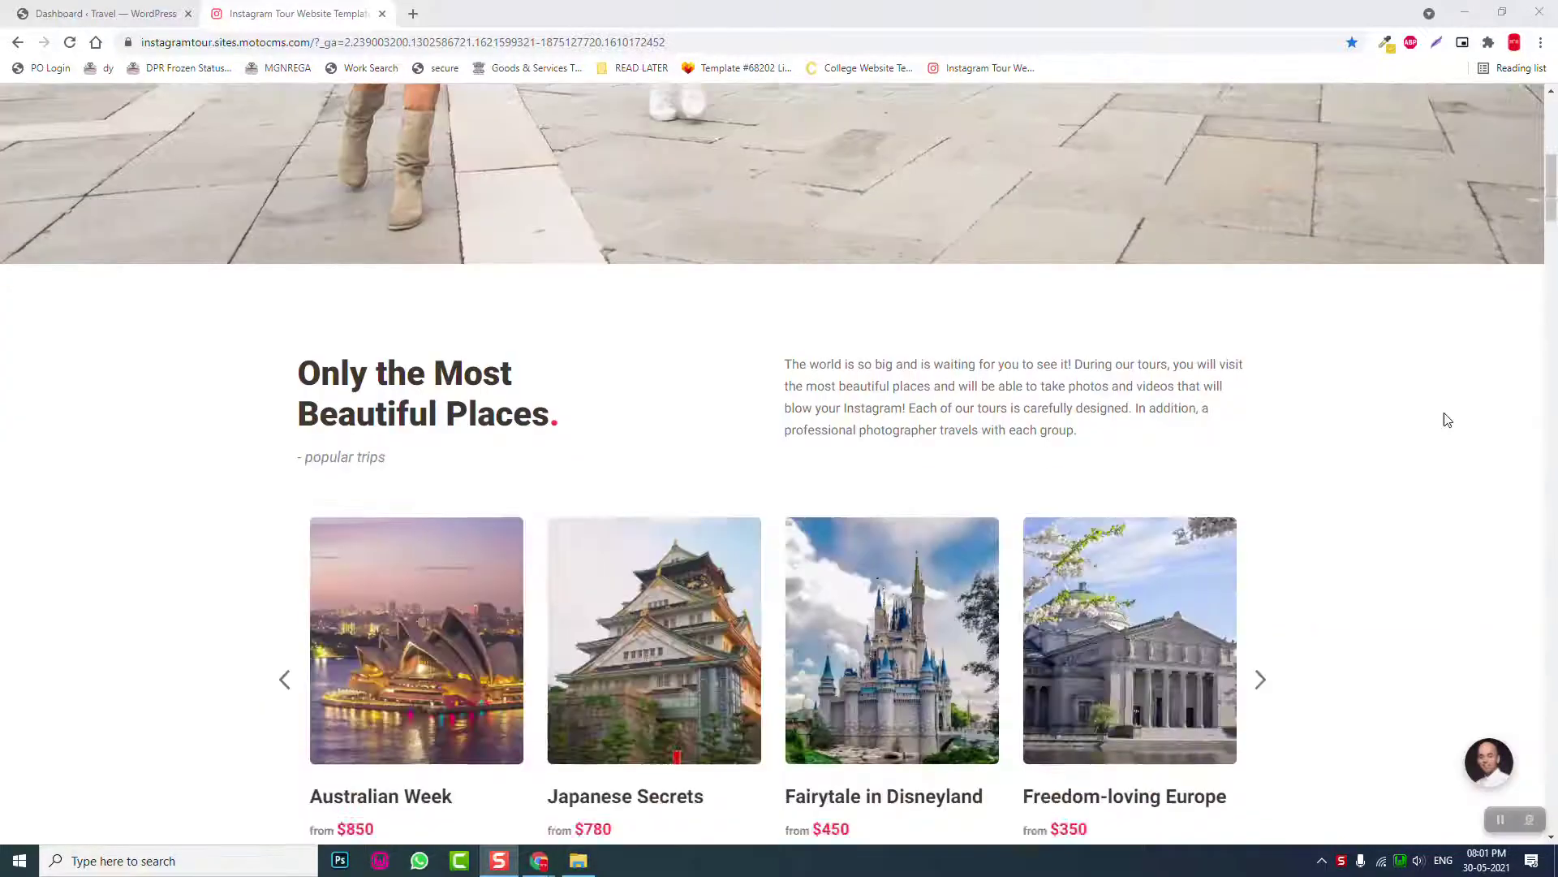
scroll(1446, 418, down, 20)
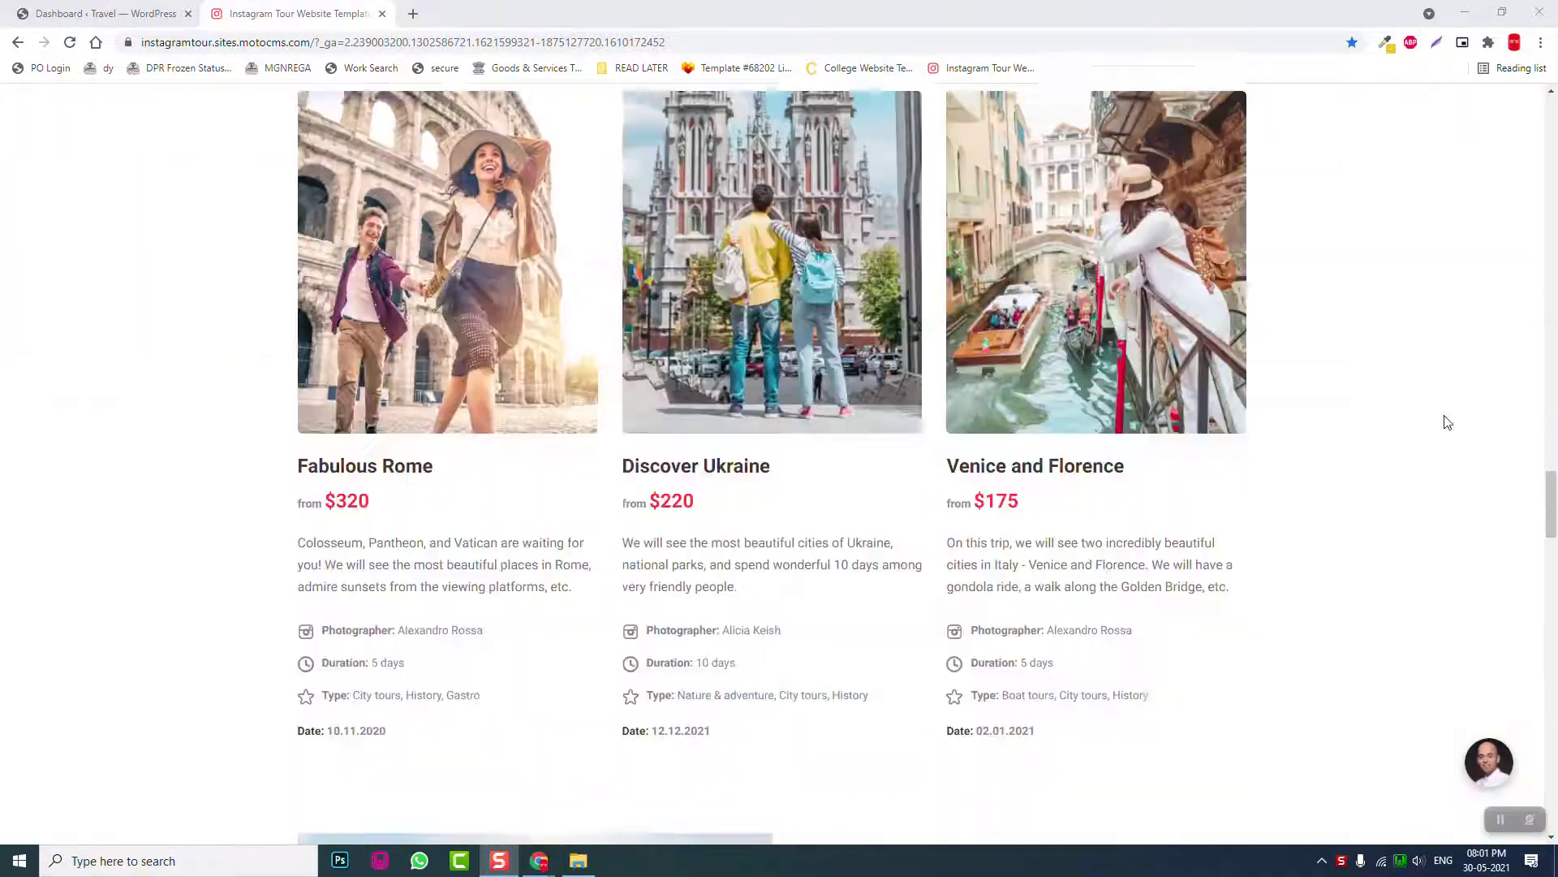
scroll(1448, 422, down, 20)
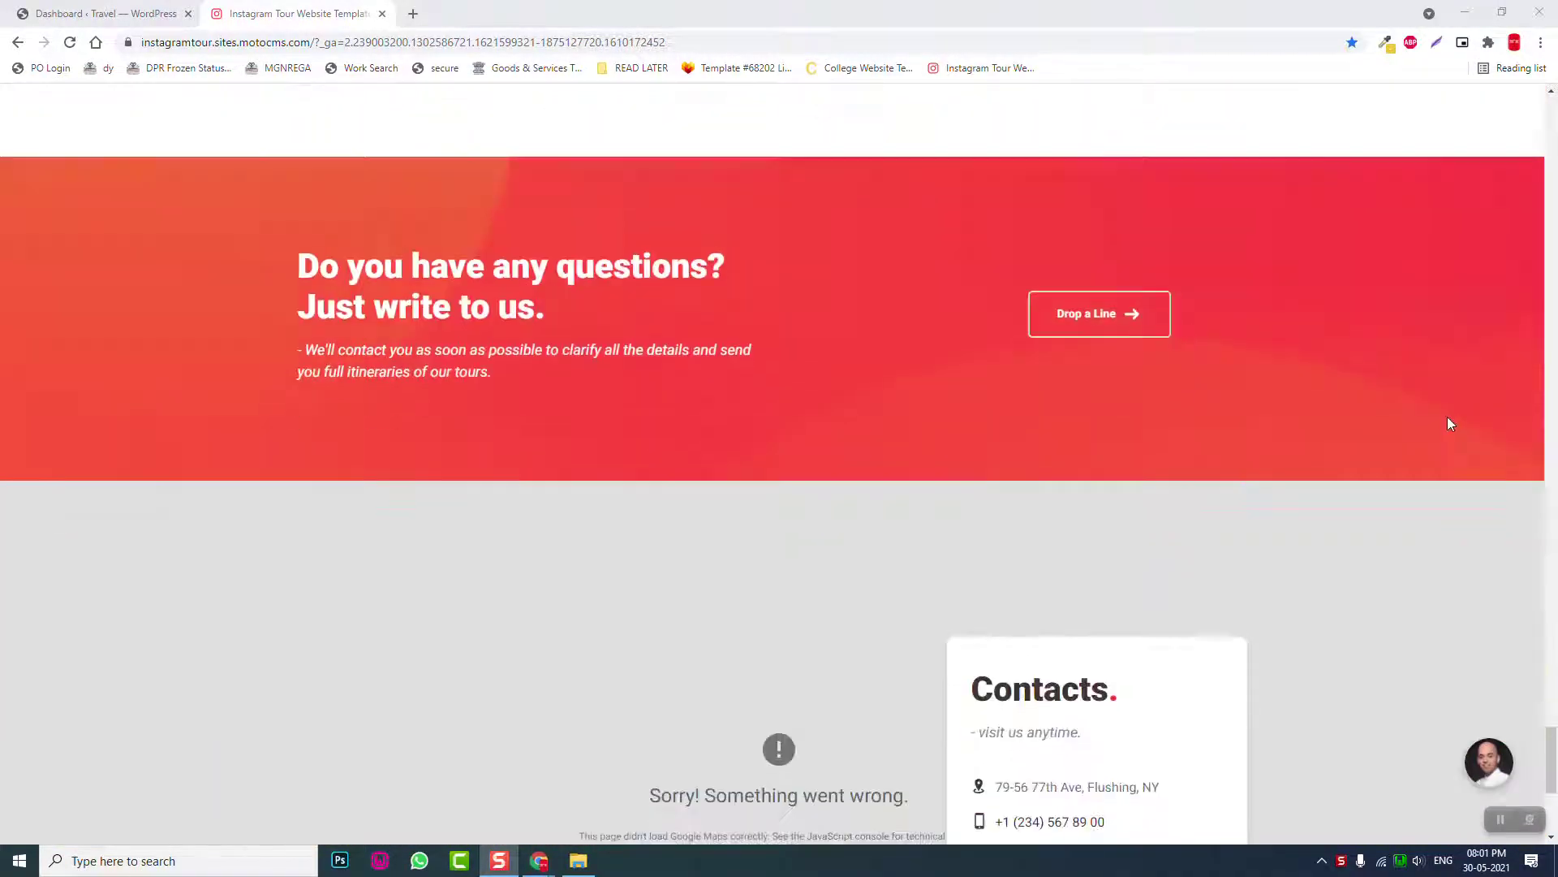
scroll(1448, 417, down, 5)
Return to the Travel dashboard and go from the Plugins list to Add Plugins
click(90, 14)
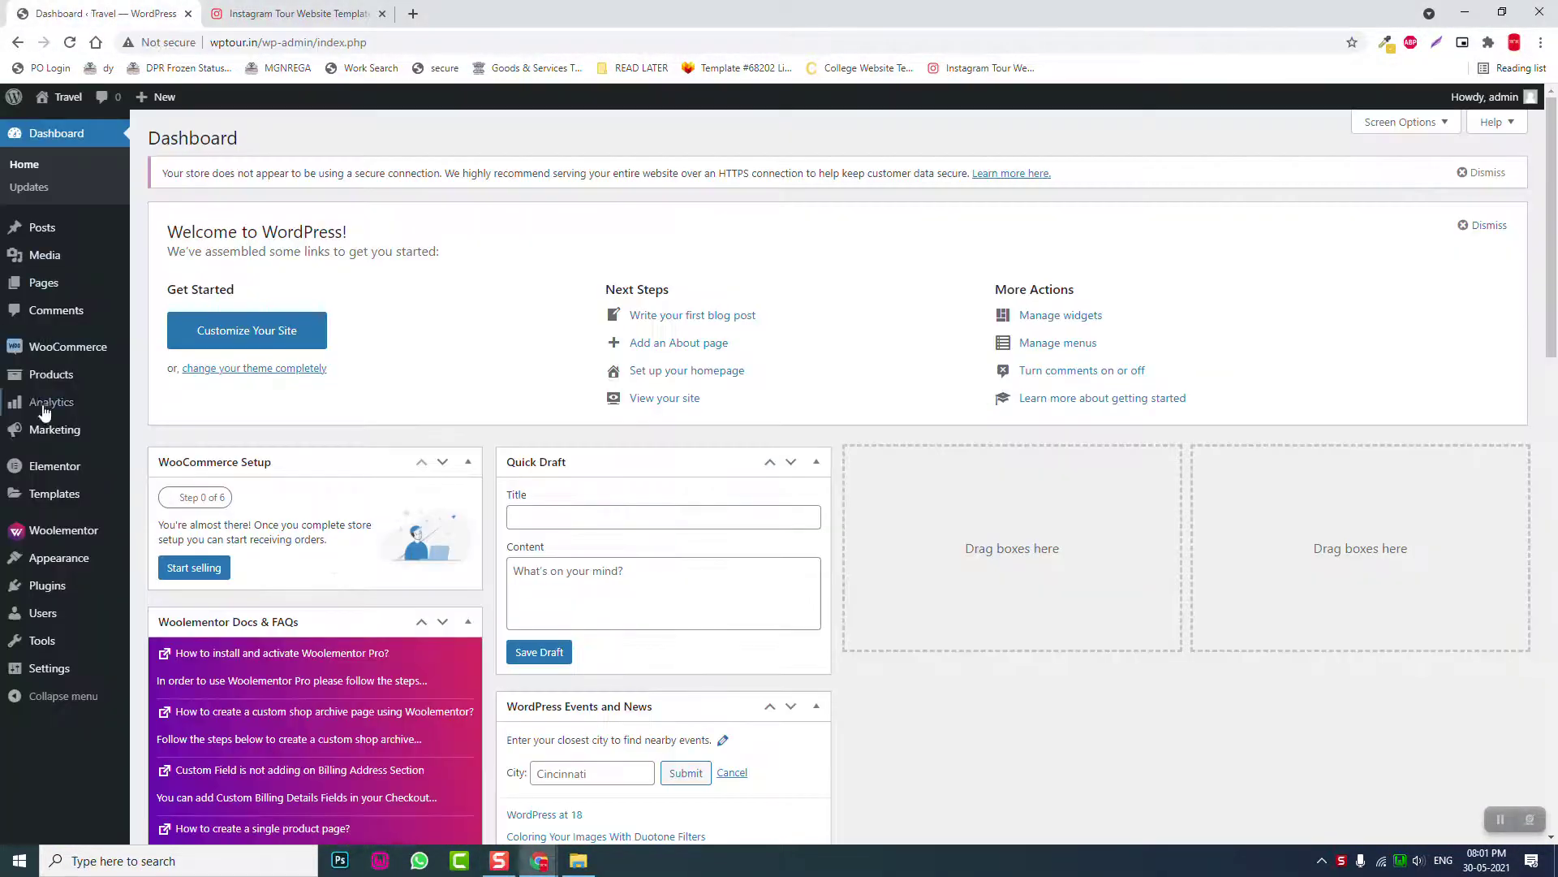
click(61, 585)
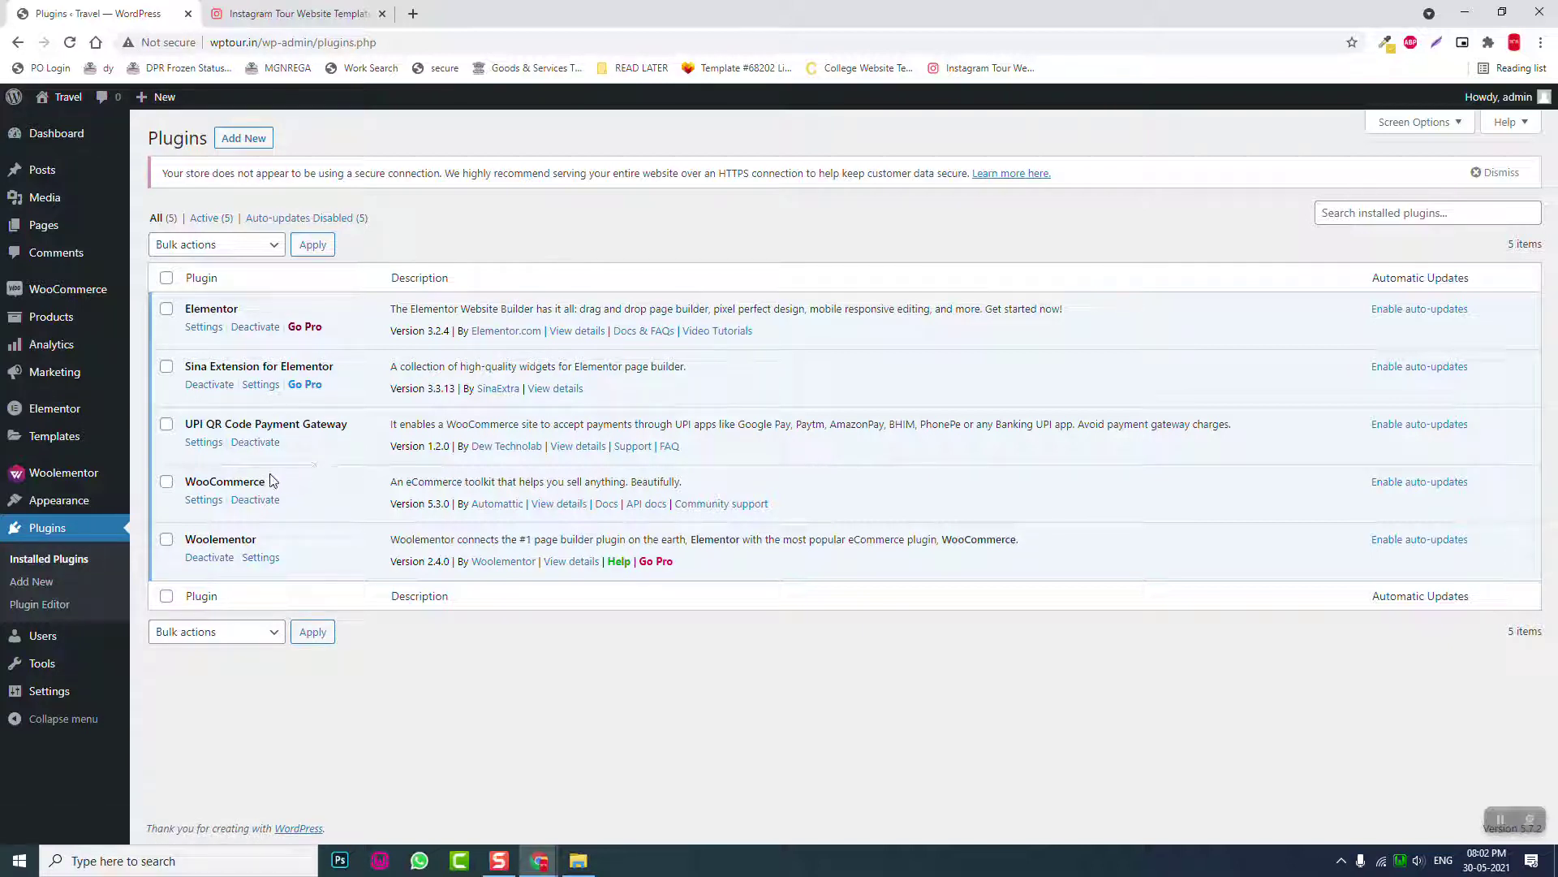
click(238, 140)
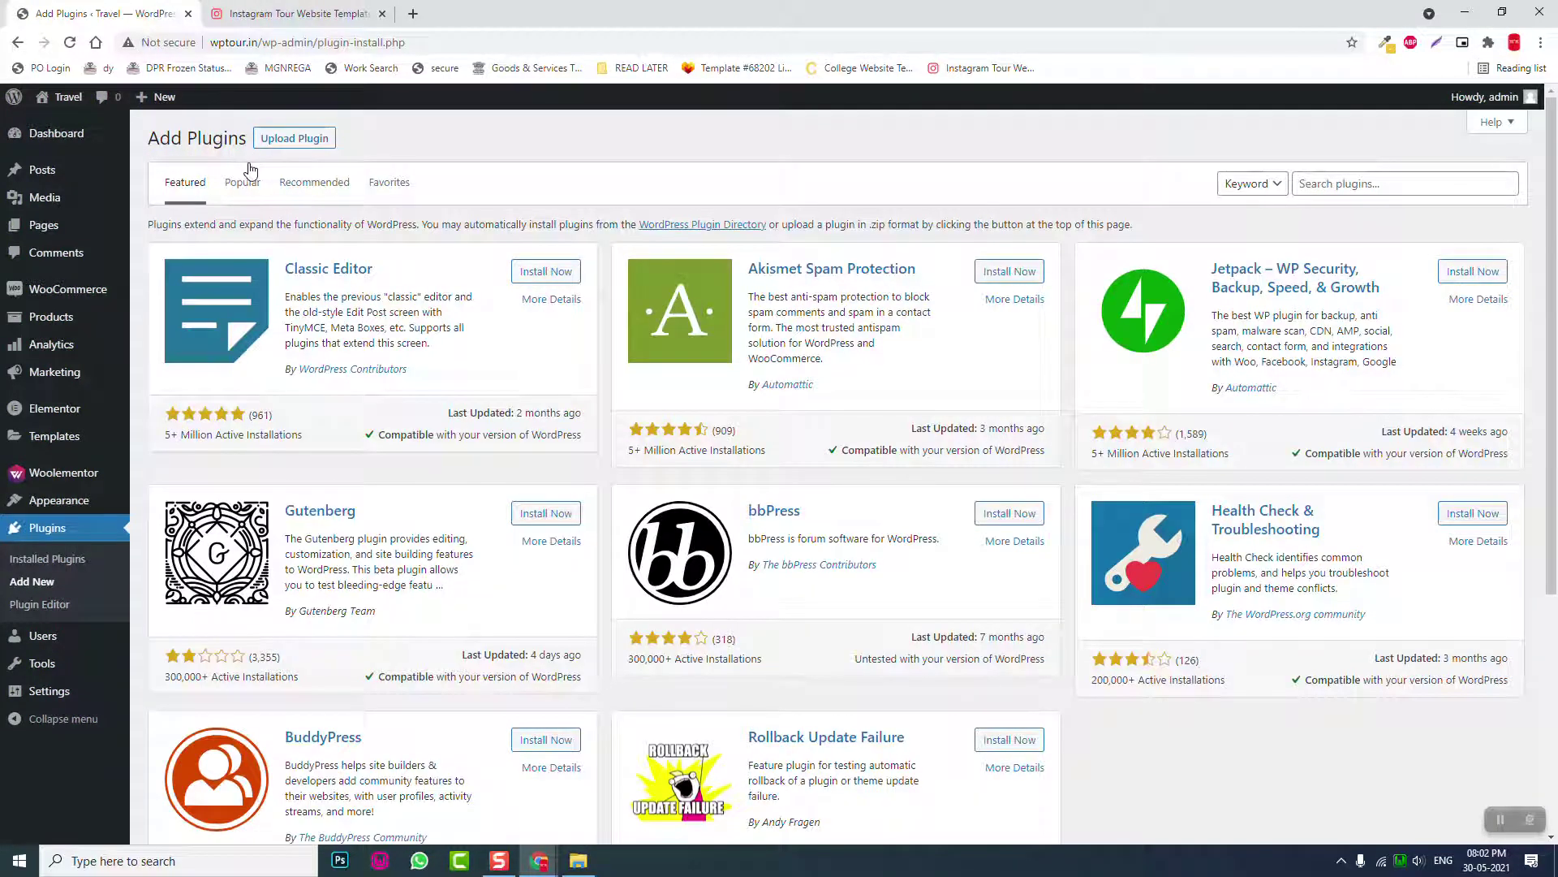
Search plugins for 'elementor' and install Elementor – Header, Footer & Blocks
click(1370, 186)
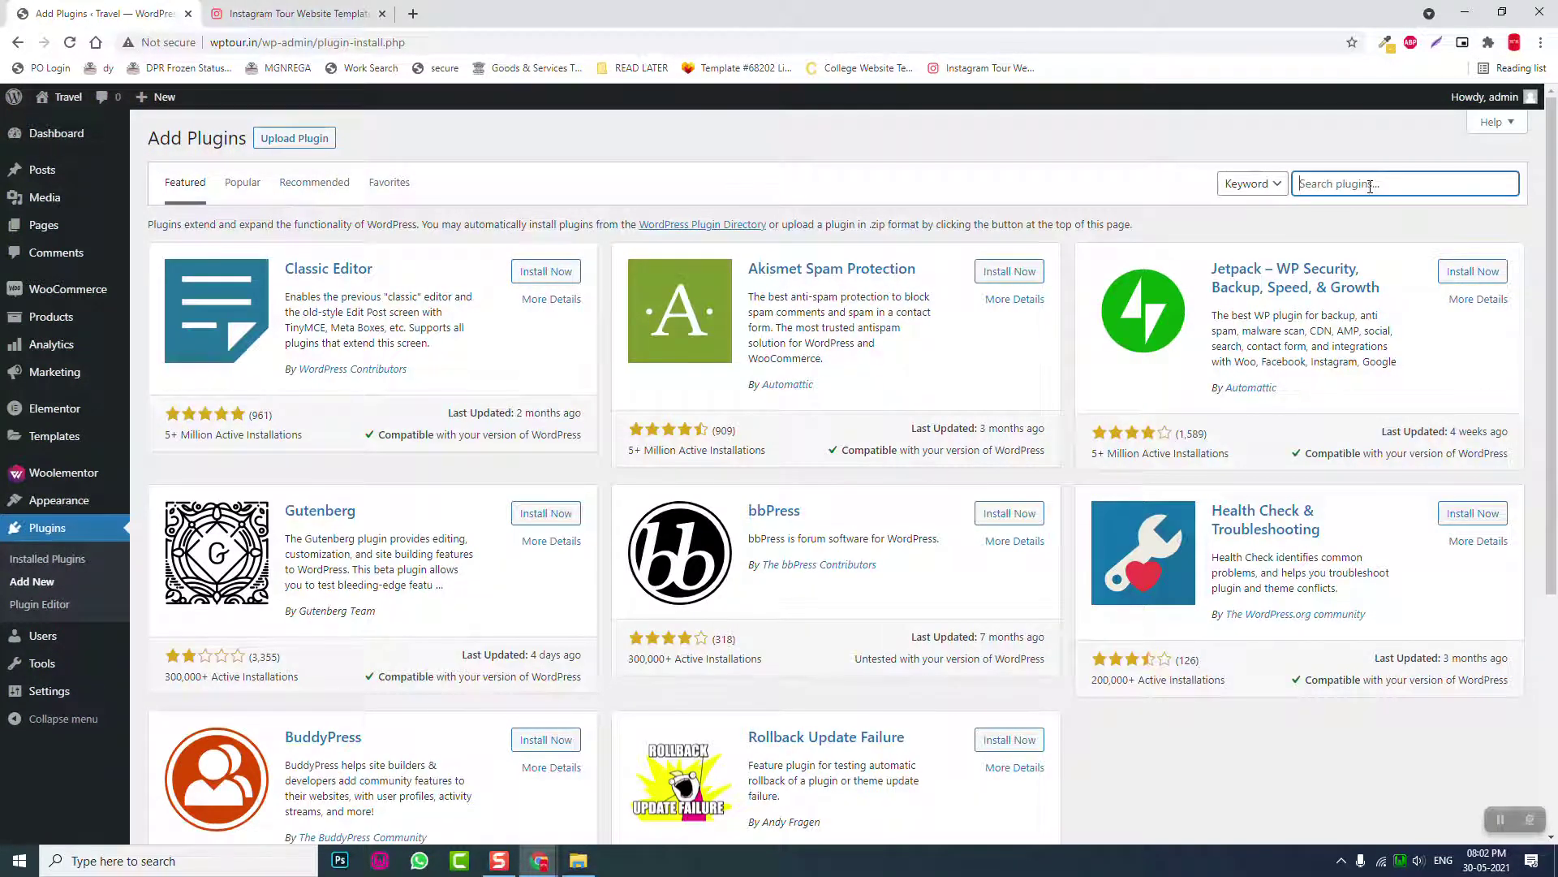
text(elementor)
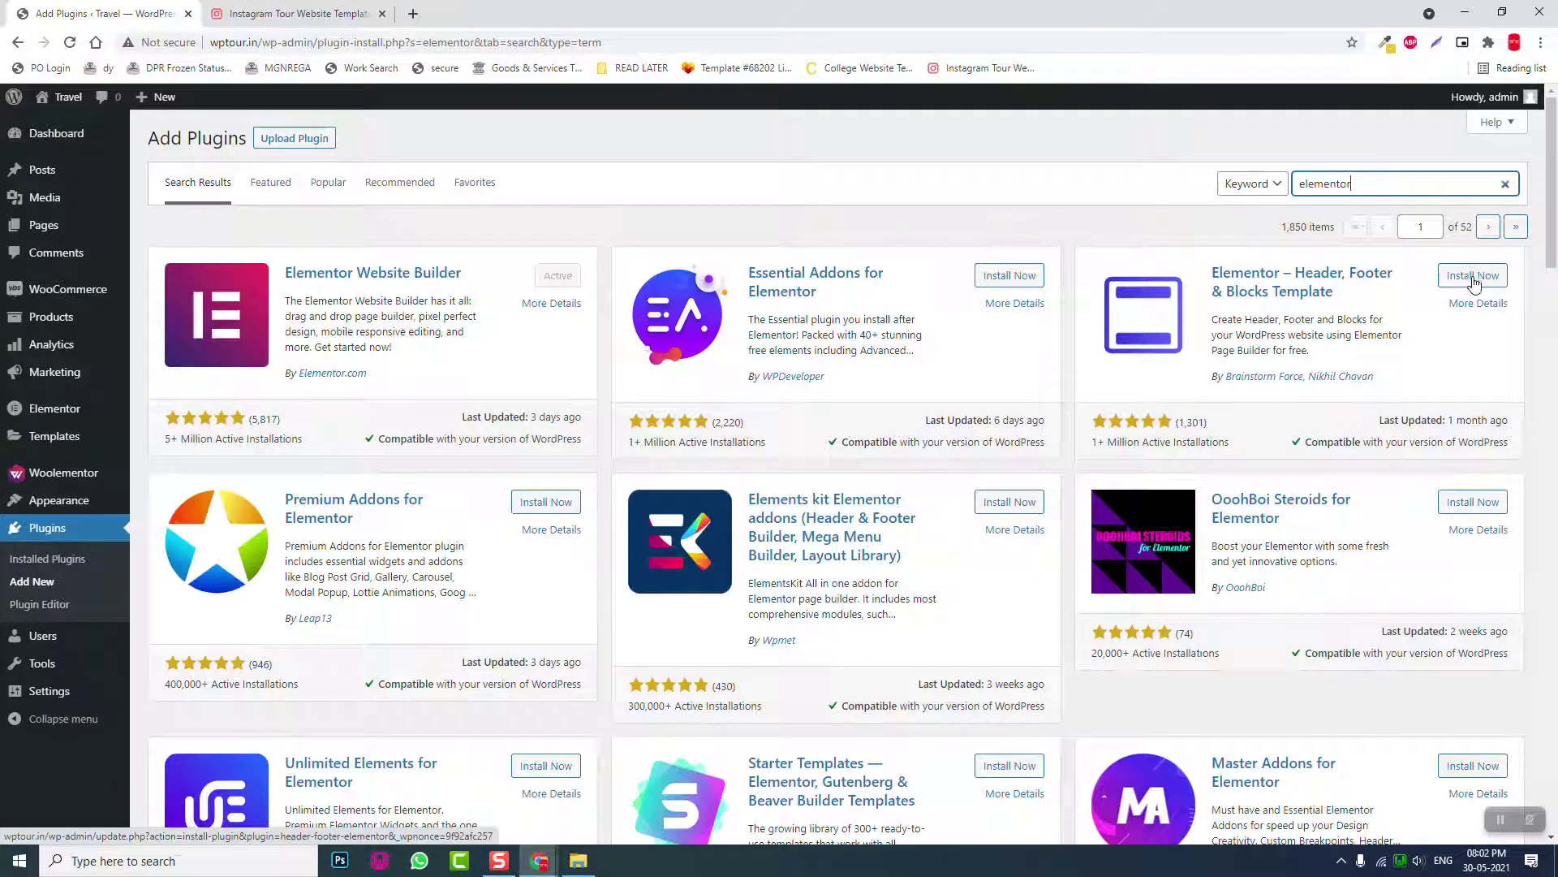
click(1473, 277)
Install Sticky Header Effects for Elementor from the same search results
scroll(1436, 355, down, 10)
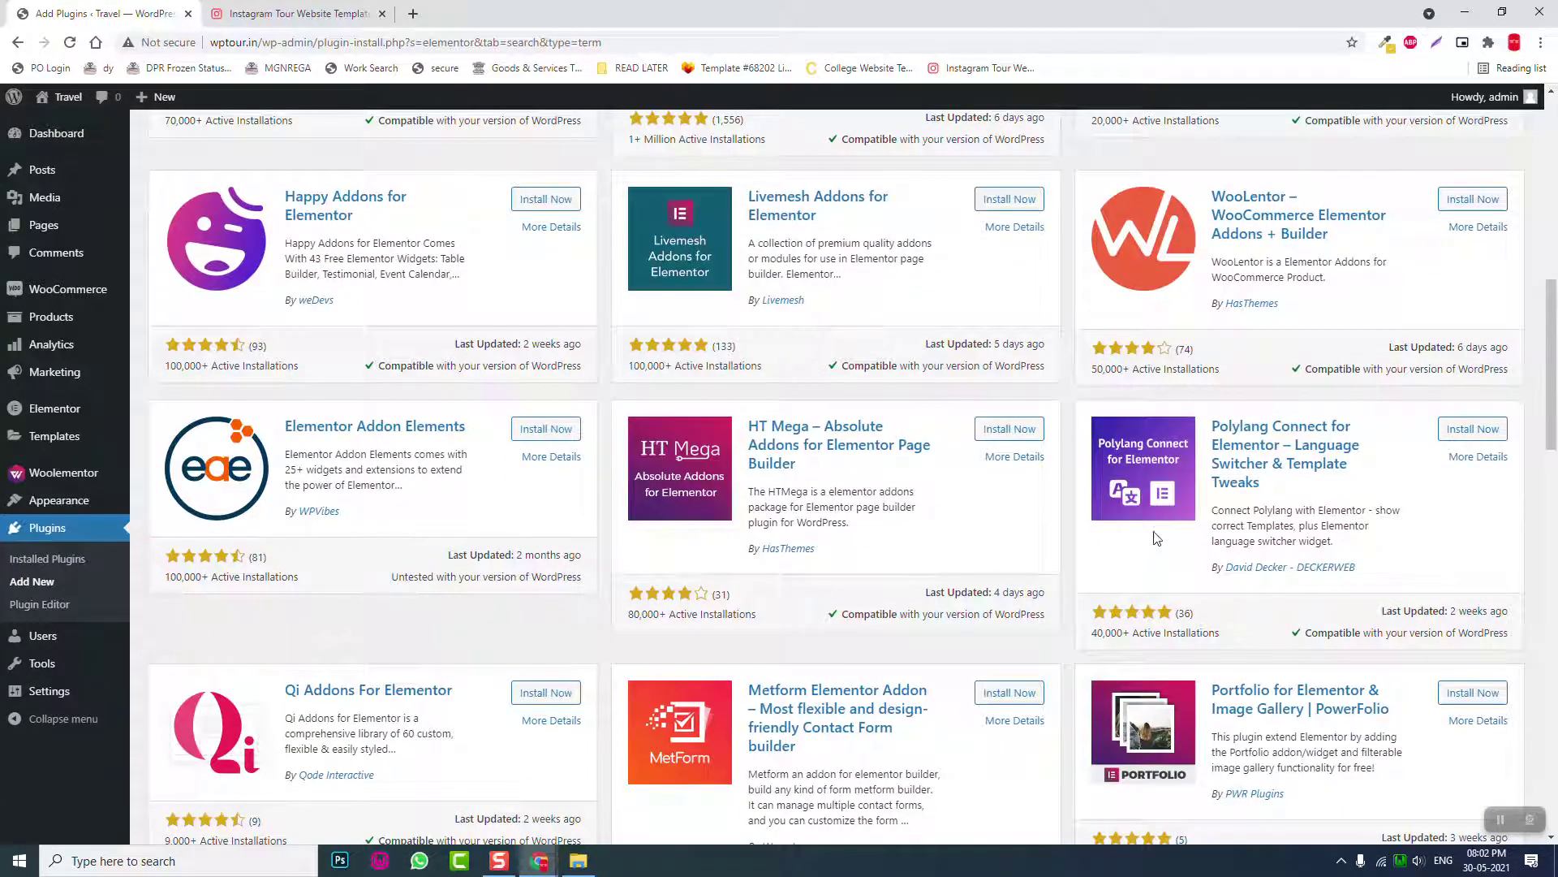
scroll(931, 470, down, 5)
scroll(931, 470, down, 7)
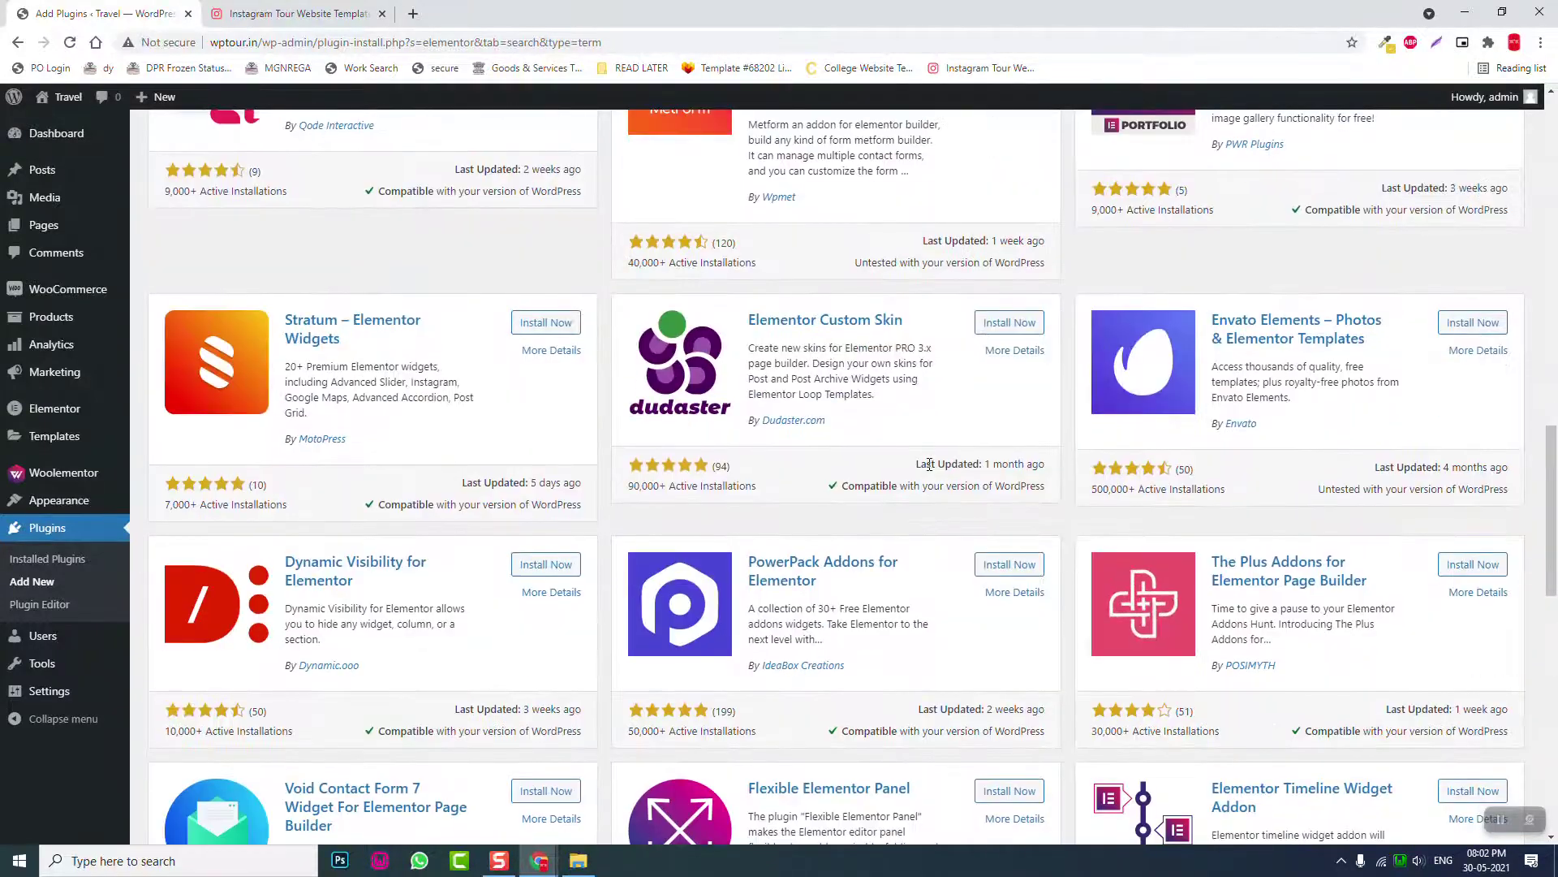
scroll(931, 471, down, 2)
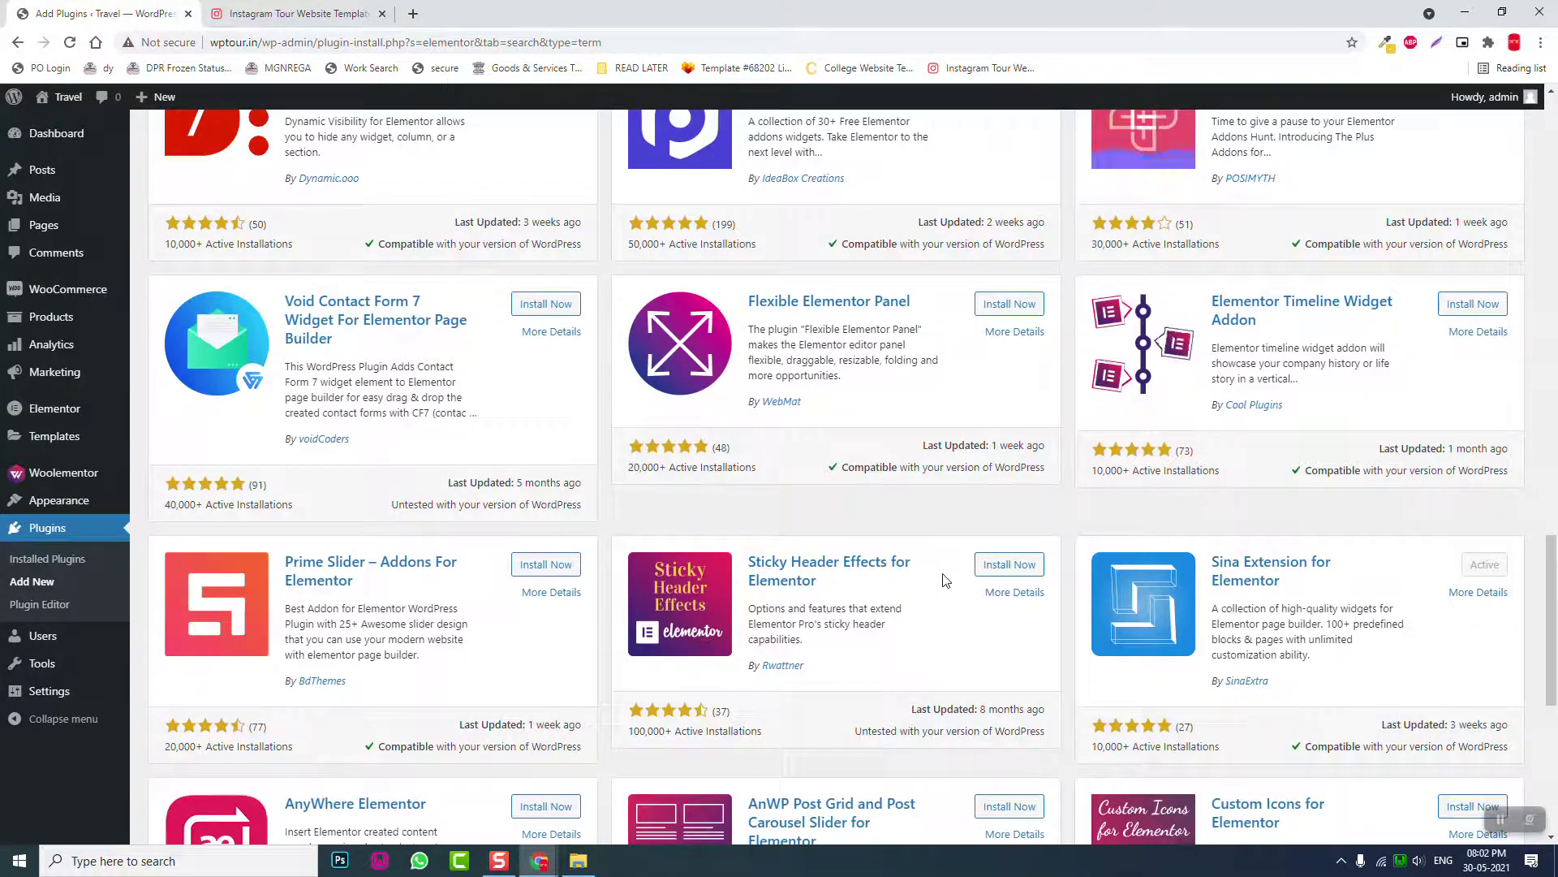
click(1004, 565)
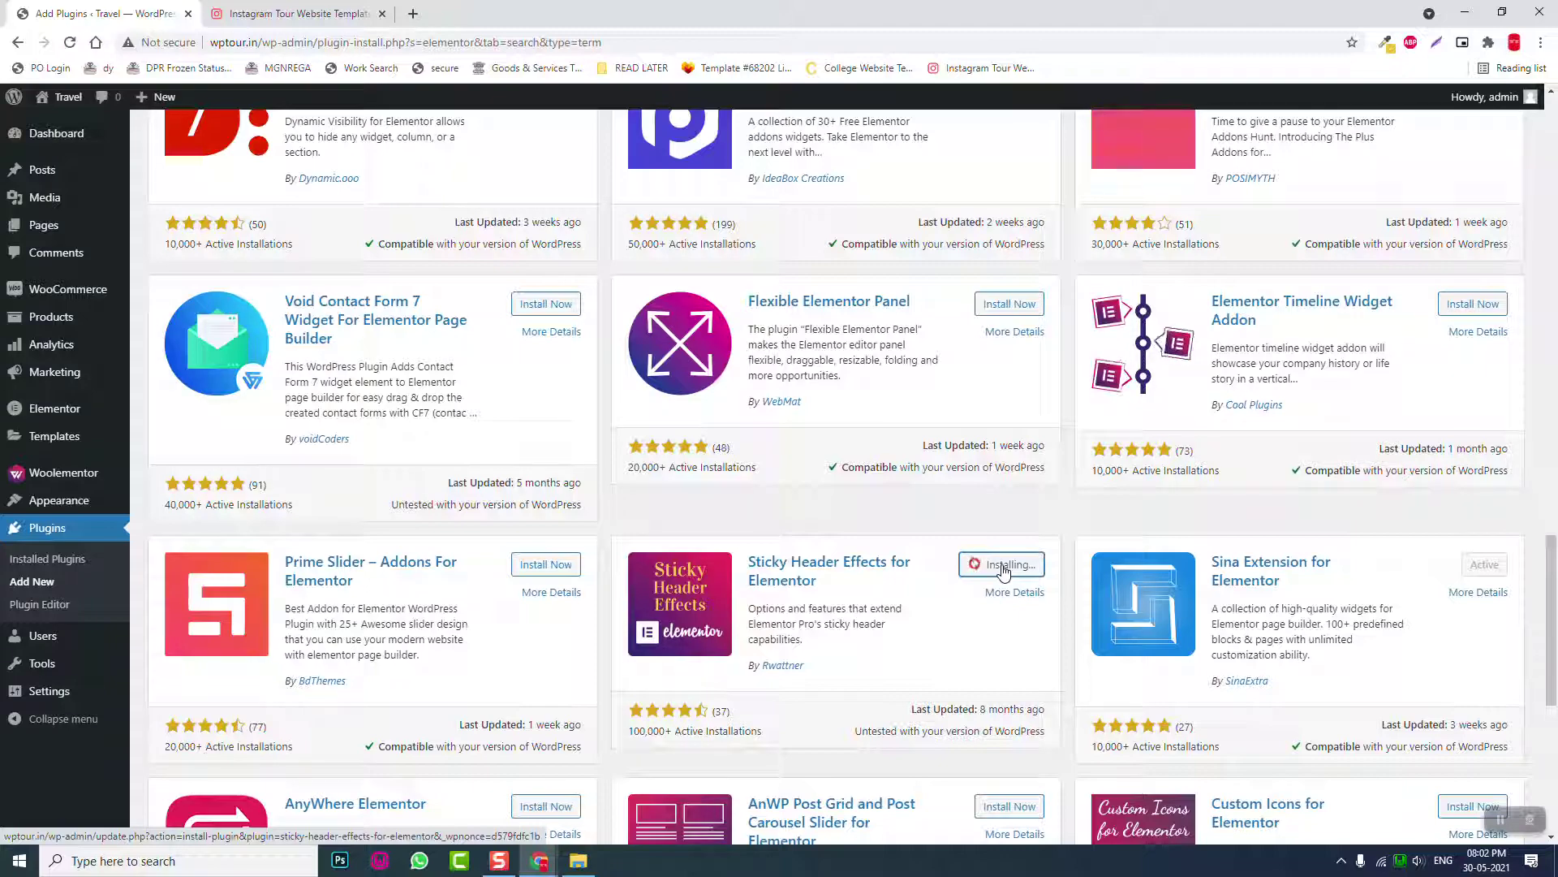
scroll(725, 469, up, 20)
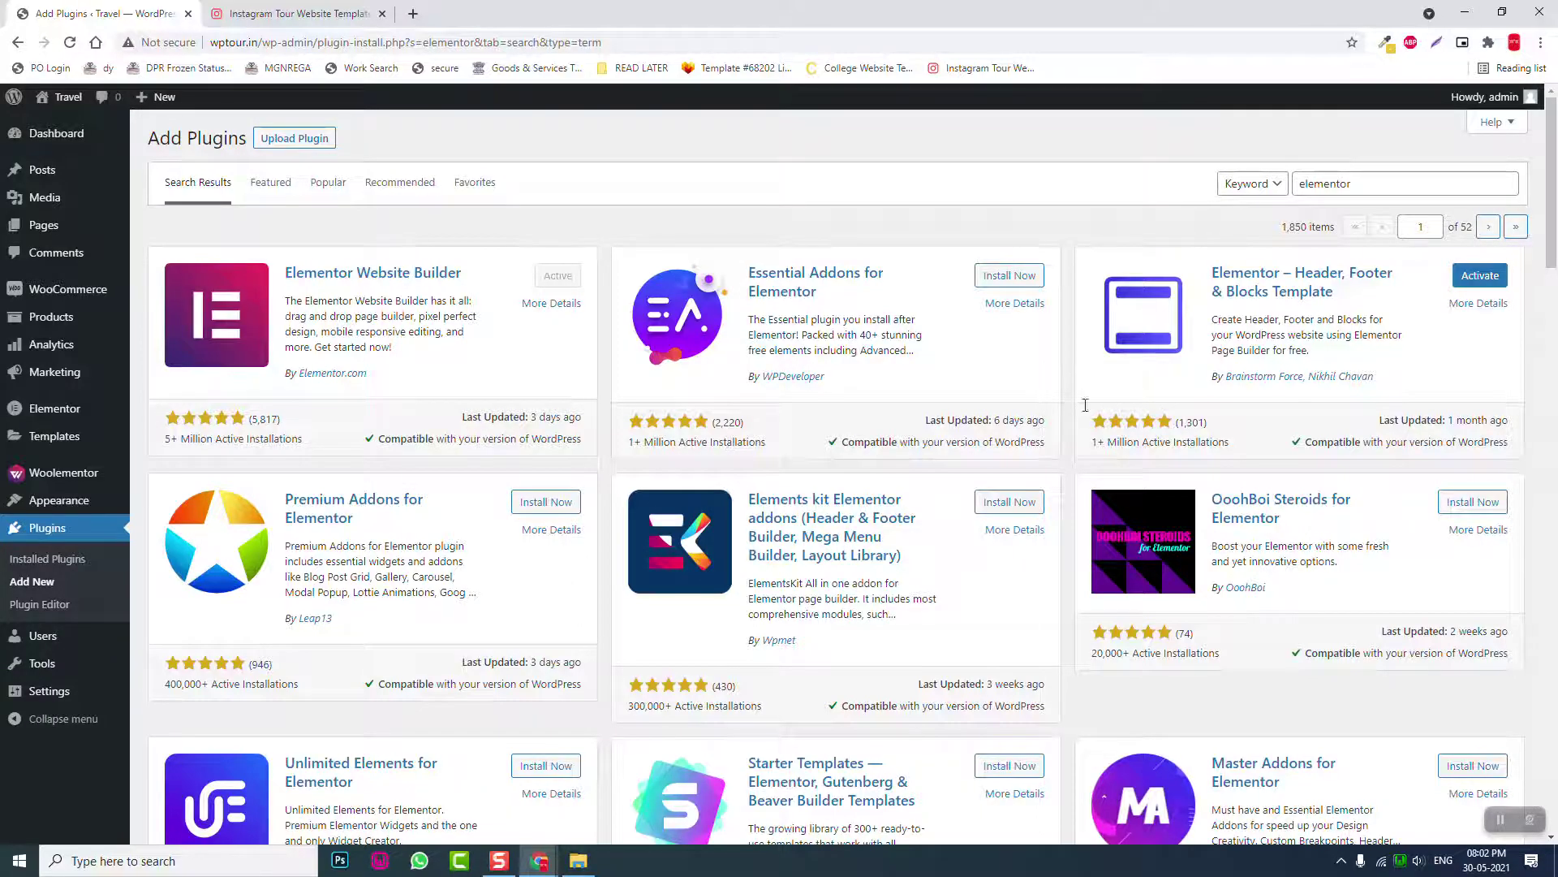
scroll(1013, 388, down, 15)
scroll(1011, 406, down, 10)
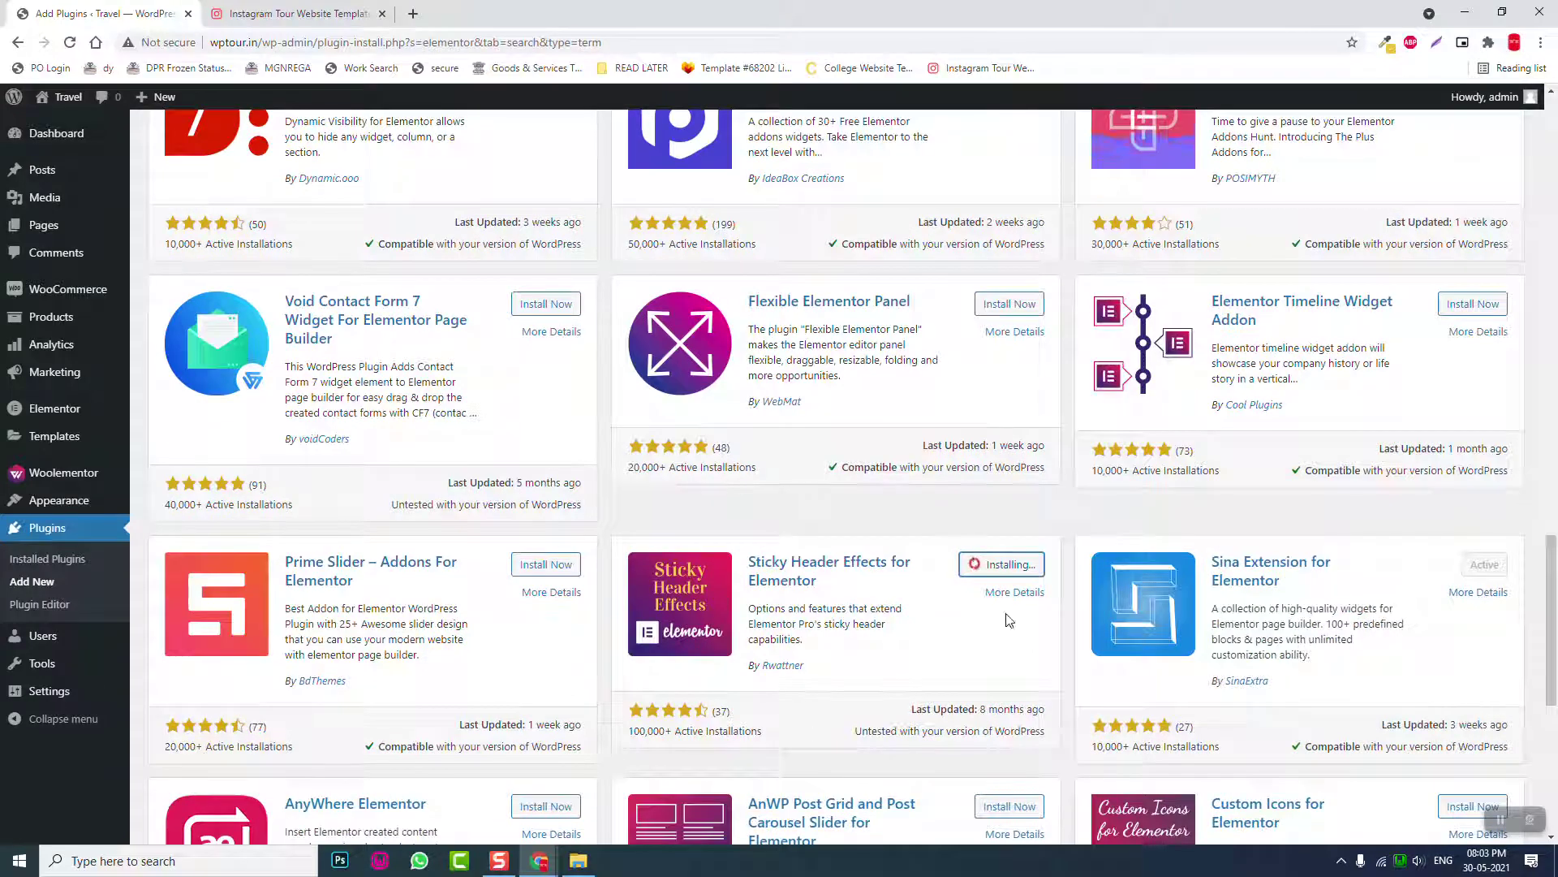
Review the Insta.Trip demo back up to the 'Only the Most Beautiful Places' carousel
click(350, 12)
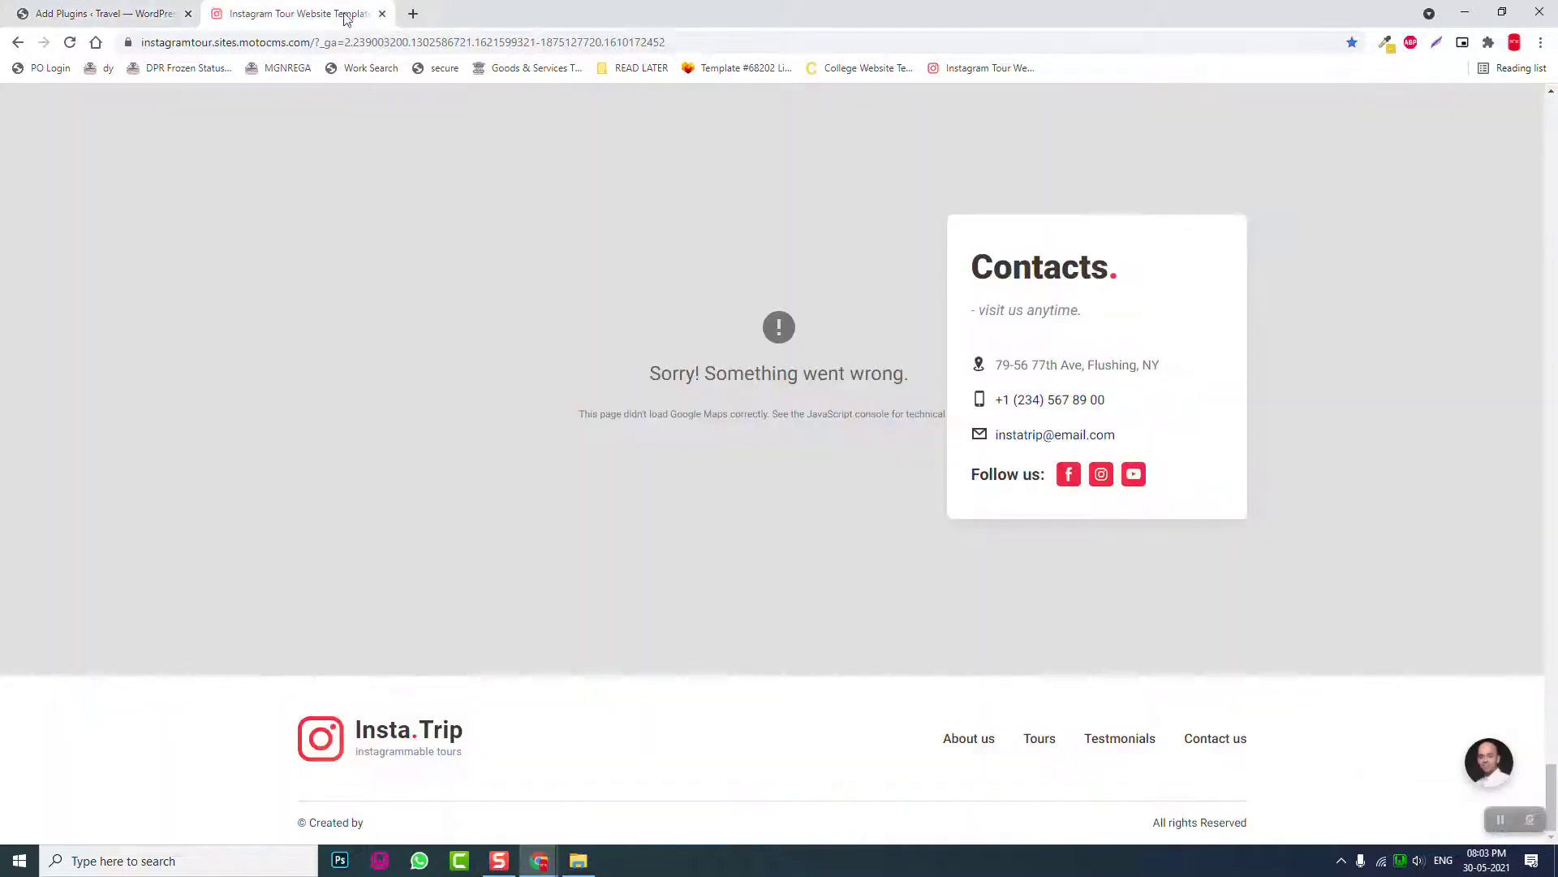
scroll(767, 362, up, 5)
scroll(767, 369, up, 20)
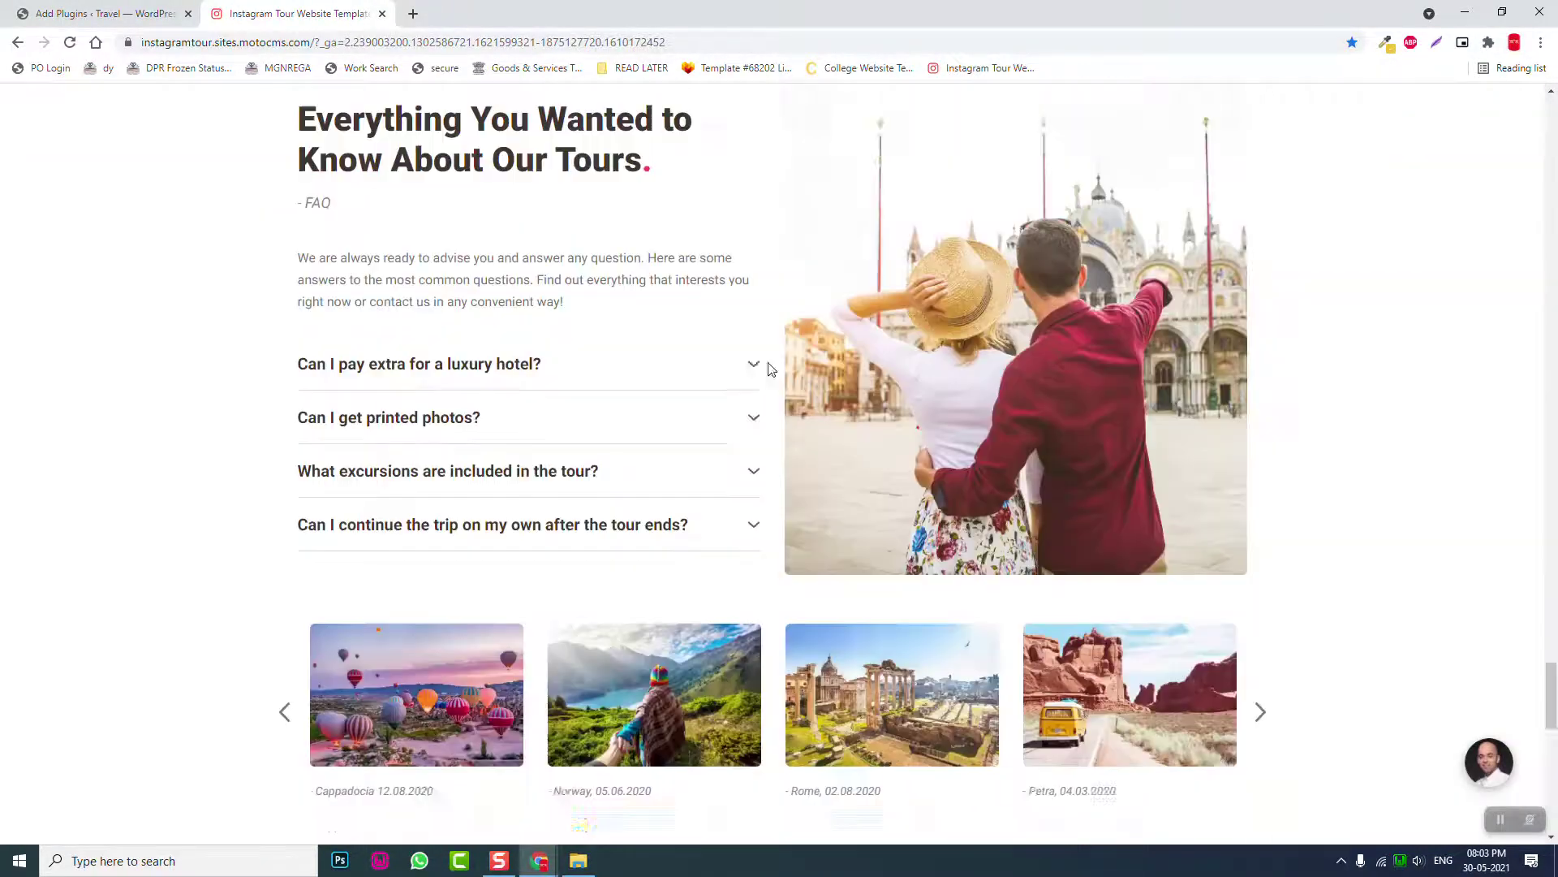
scroll(771, 372, up, 7)
scroll(771, 373, down, 4)
scroll(770, 373, up, 6)
scroll(770, 374, up, 15)
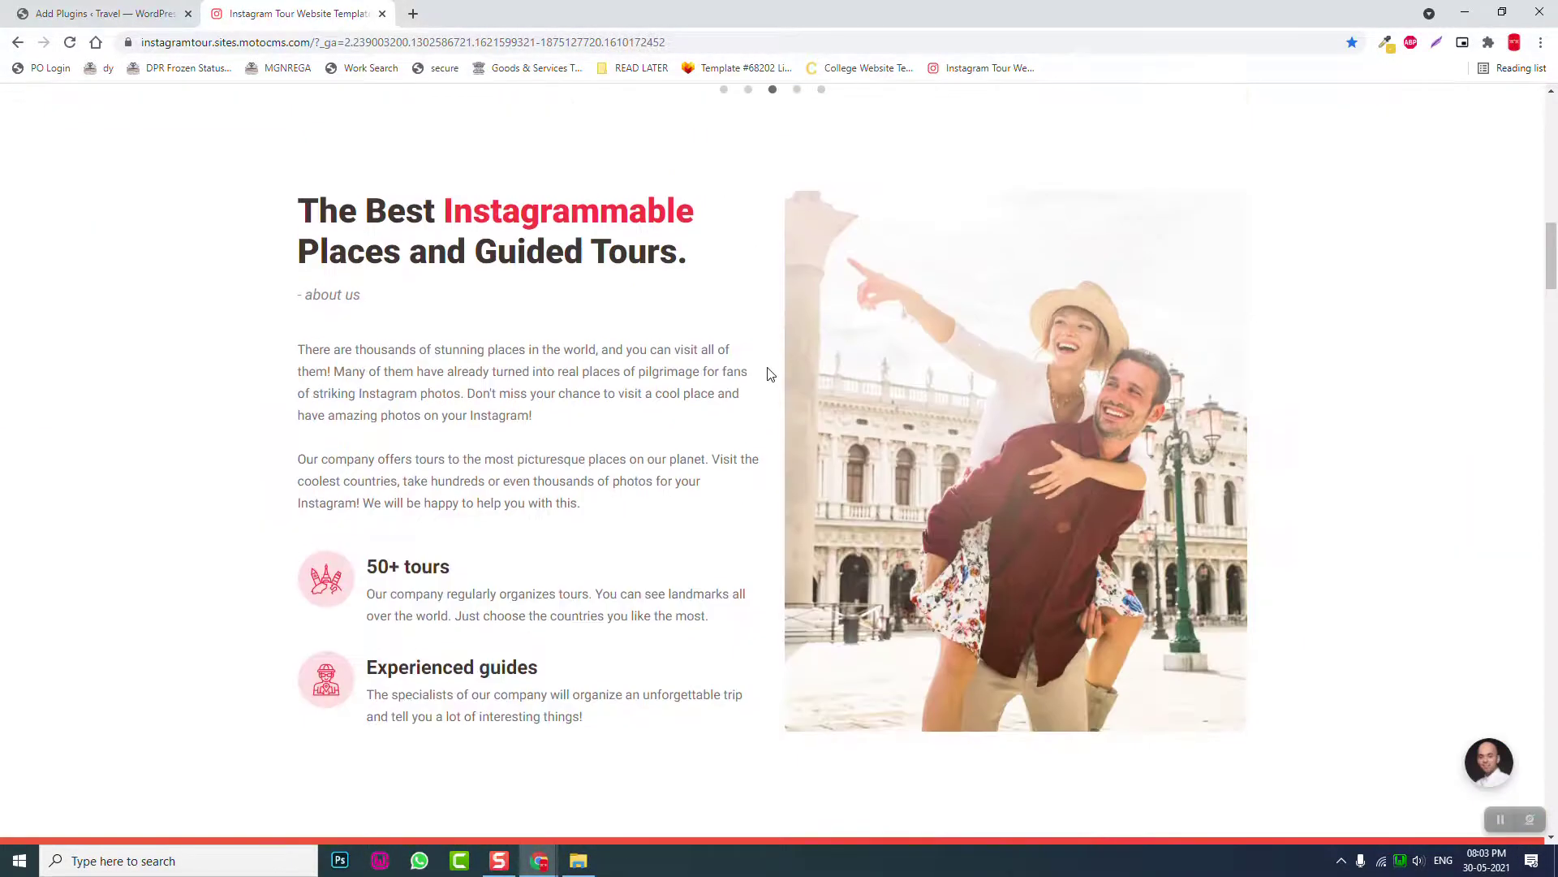
scroll(770, 374, up, 7)
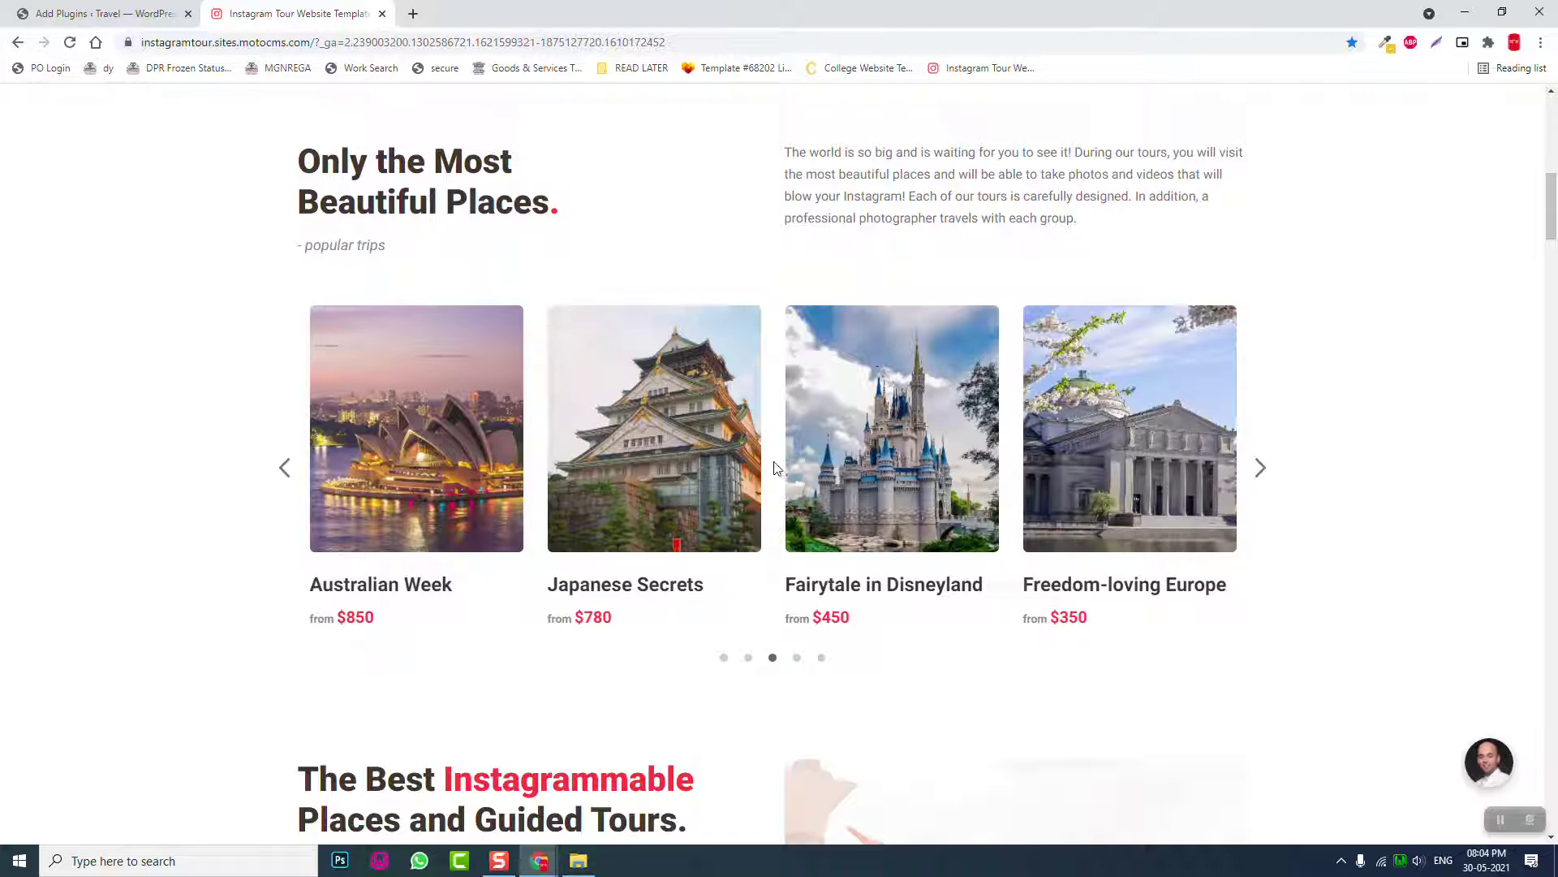
Activate the Sticky Header Effects plugin, then glance back at the Insta.Trip demo
click(172, 11)
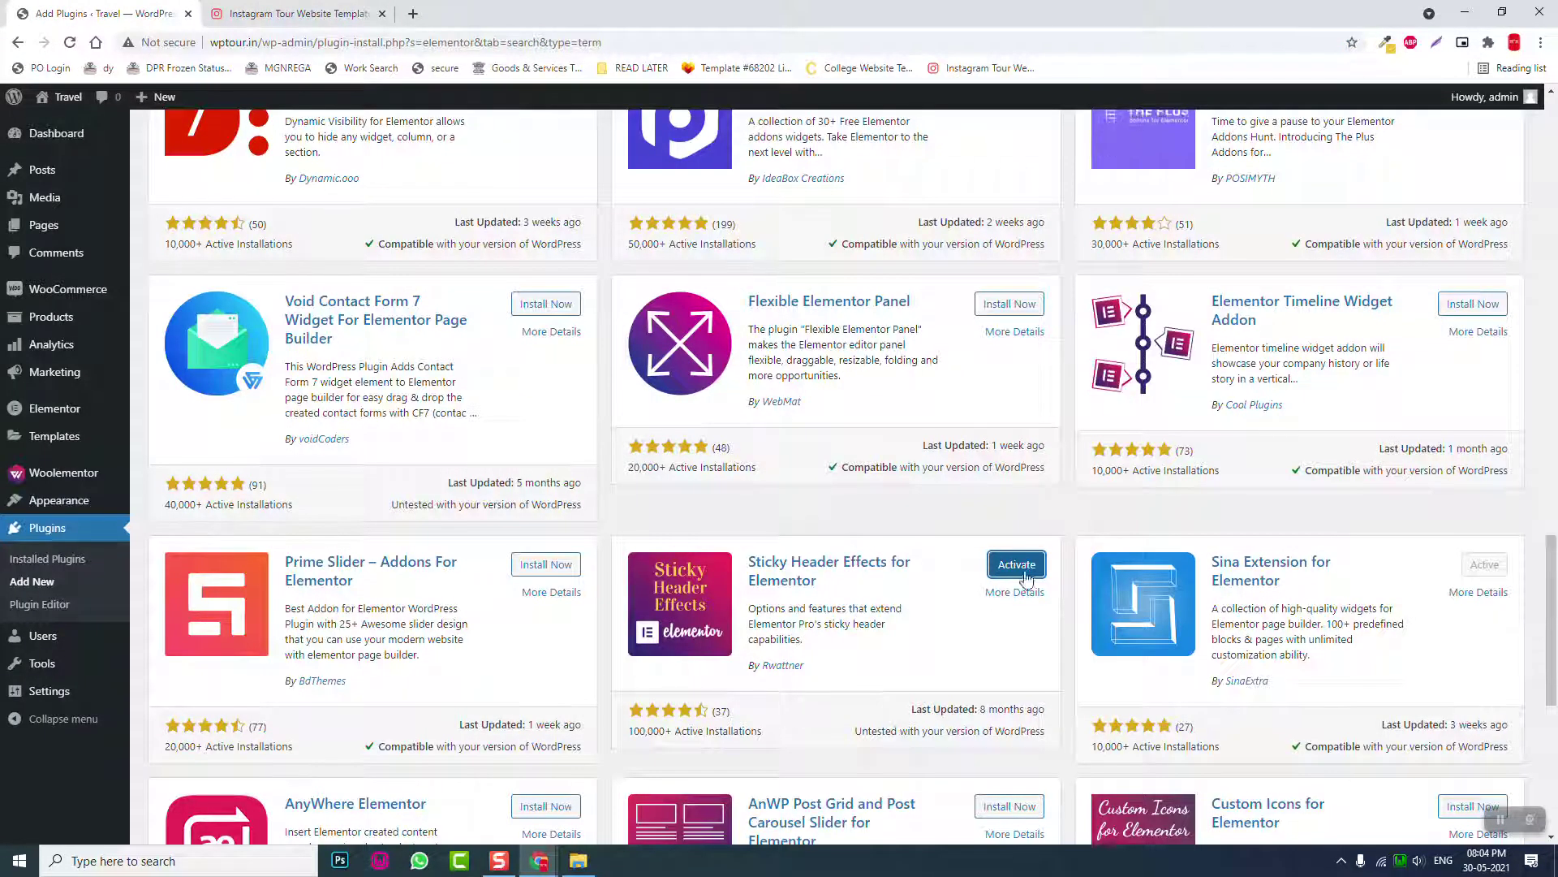
click(1024, 566)
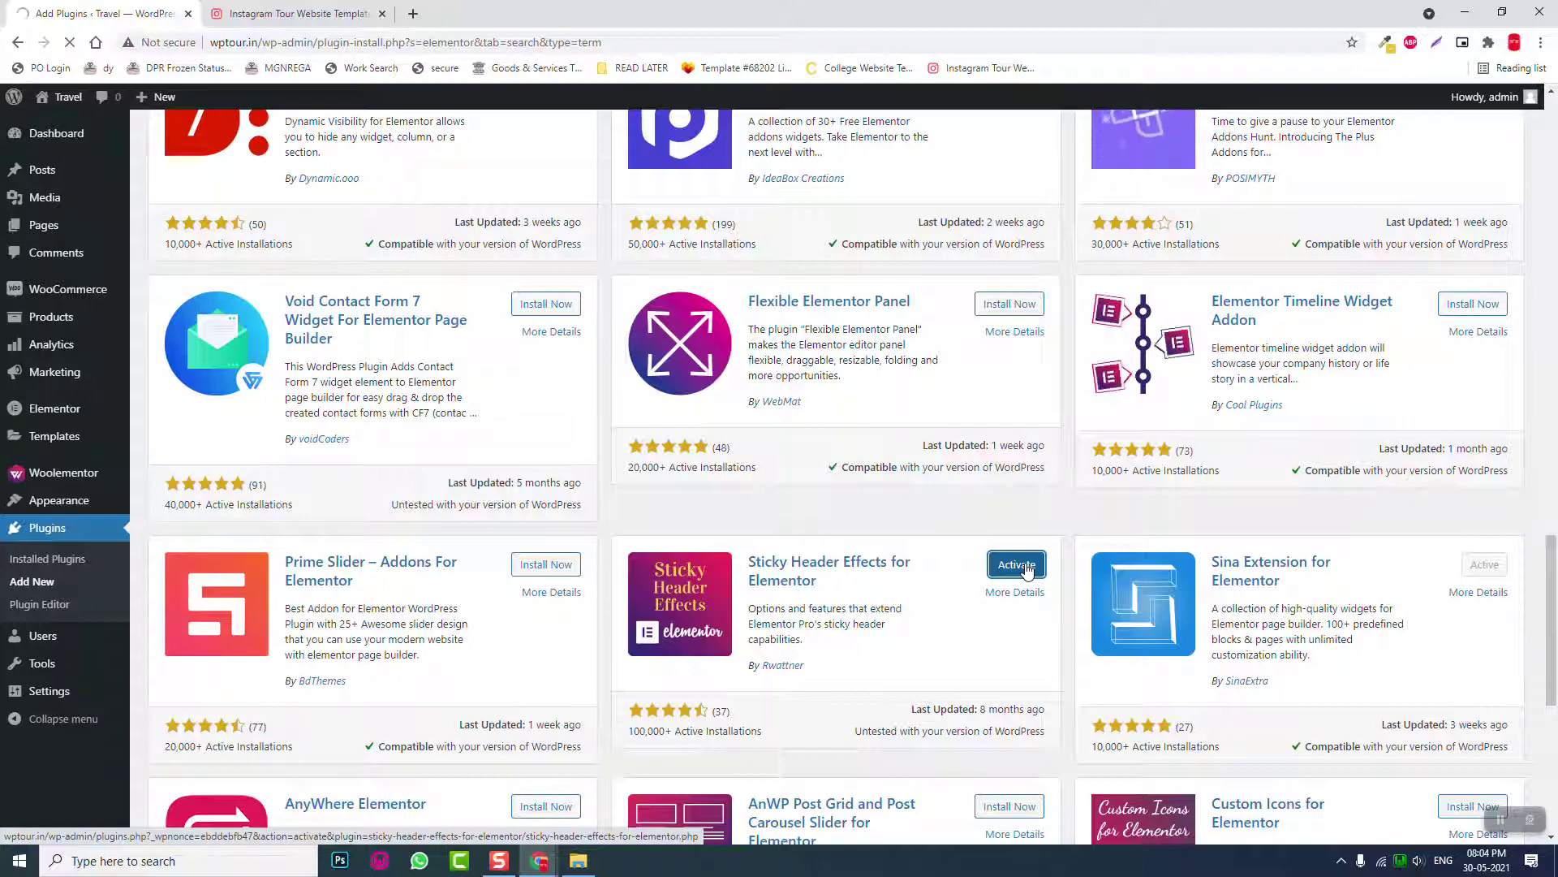
click(296, 13)
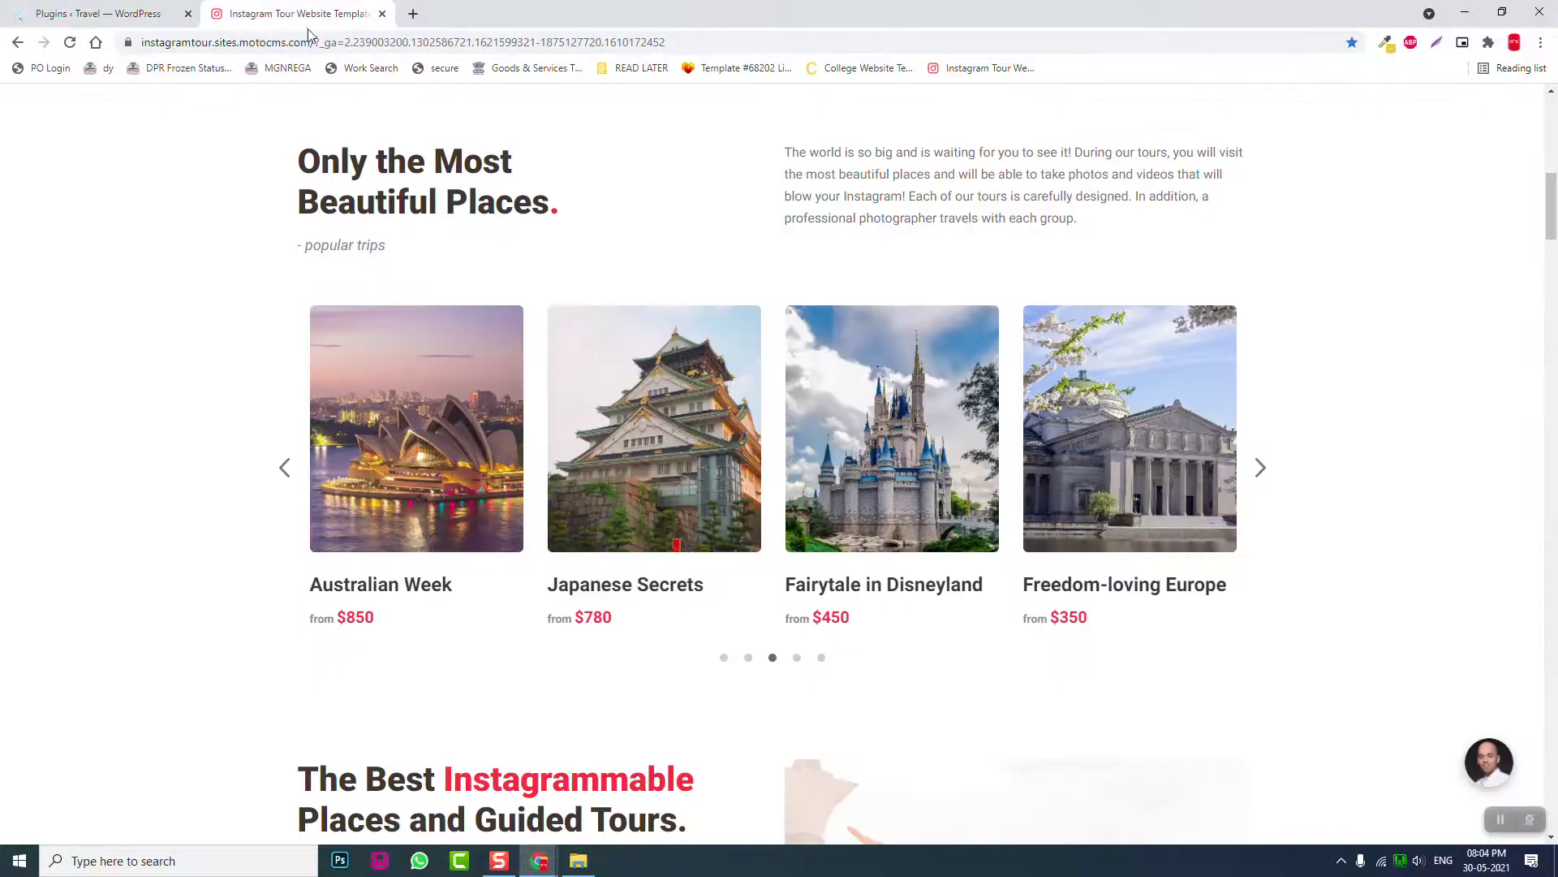
scroll(1530, 240, up, 10)
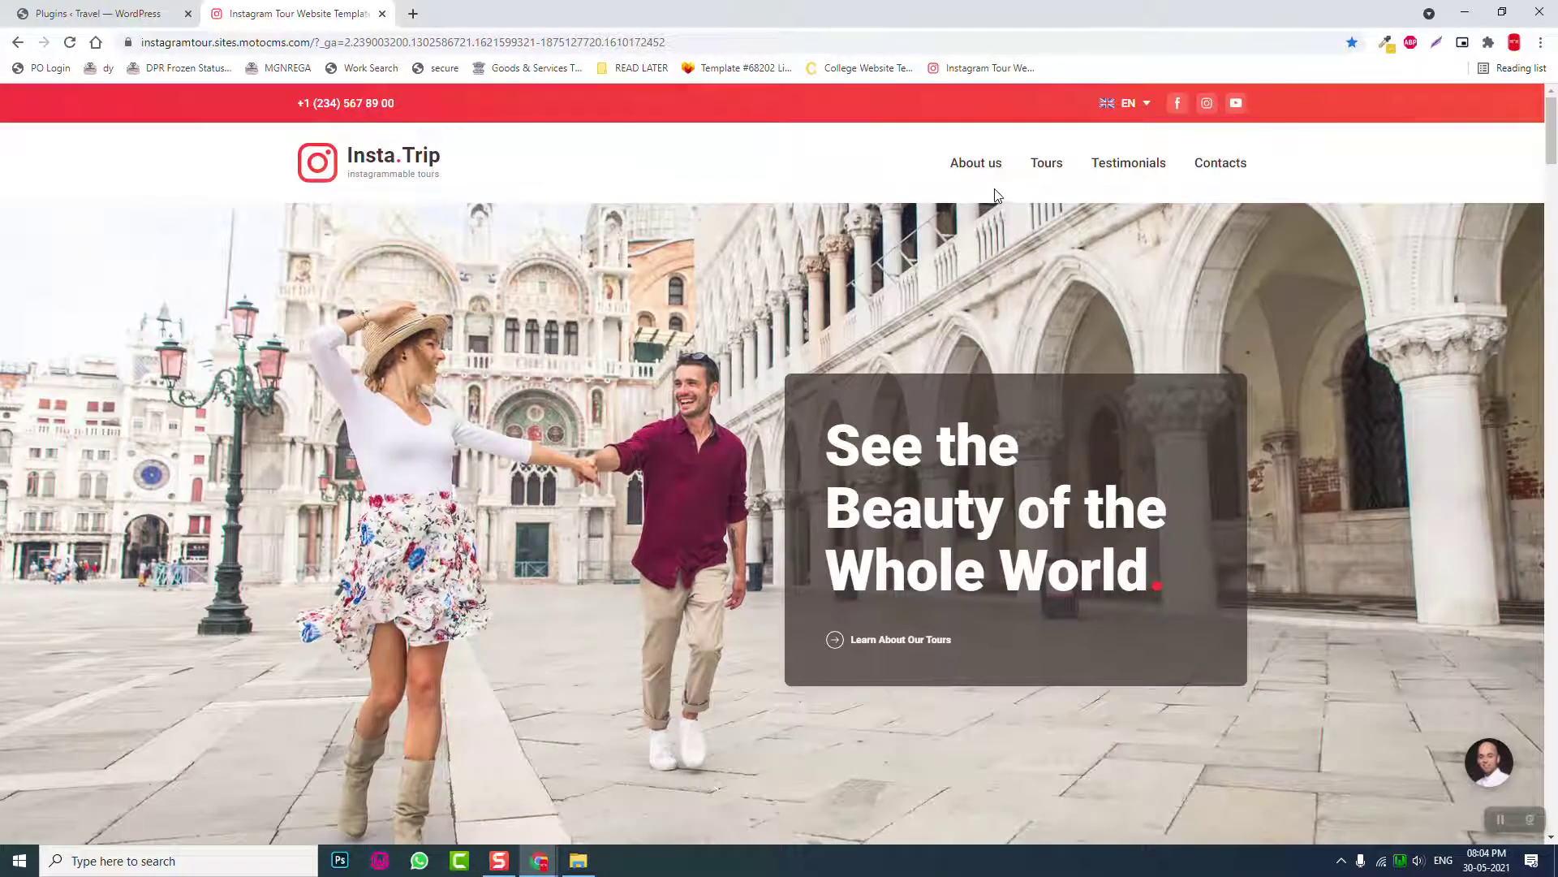
Activate Elementor – Header, Footer & Blocks and go to the Pages list
click(74, 5)
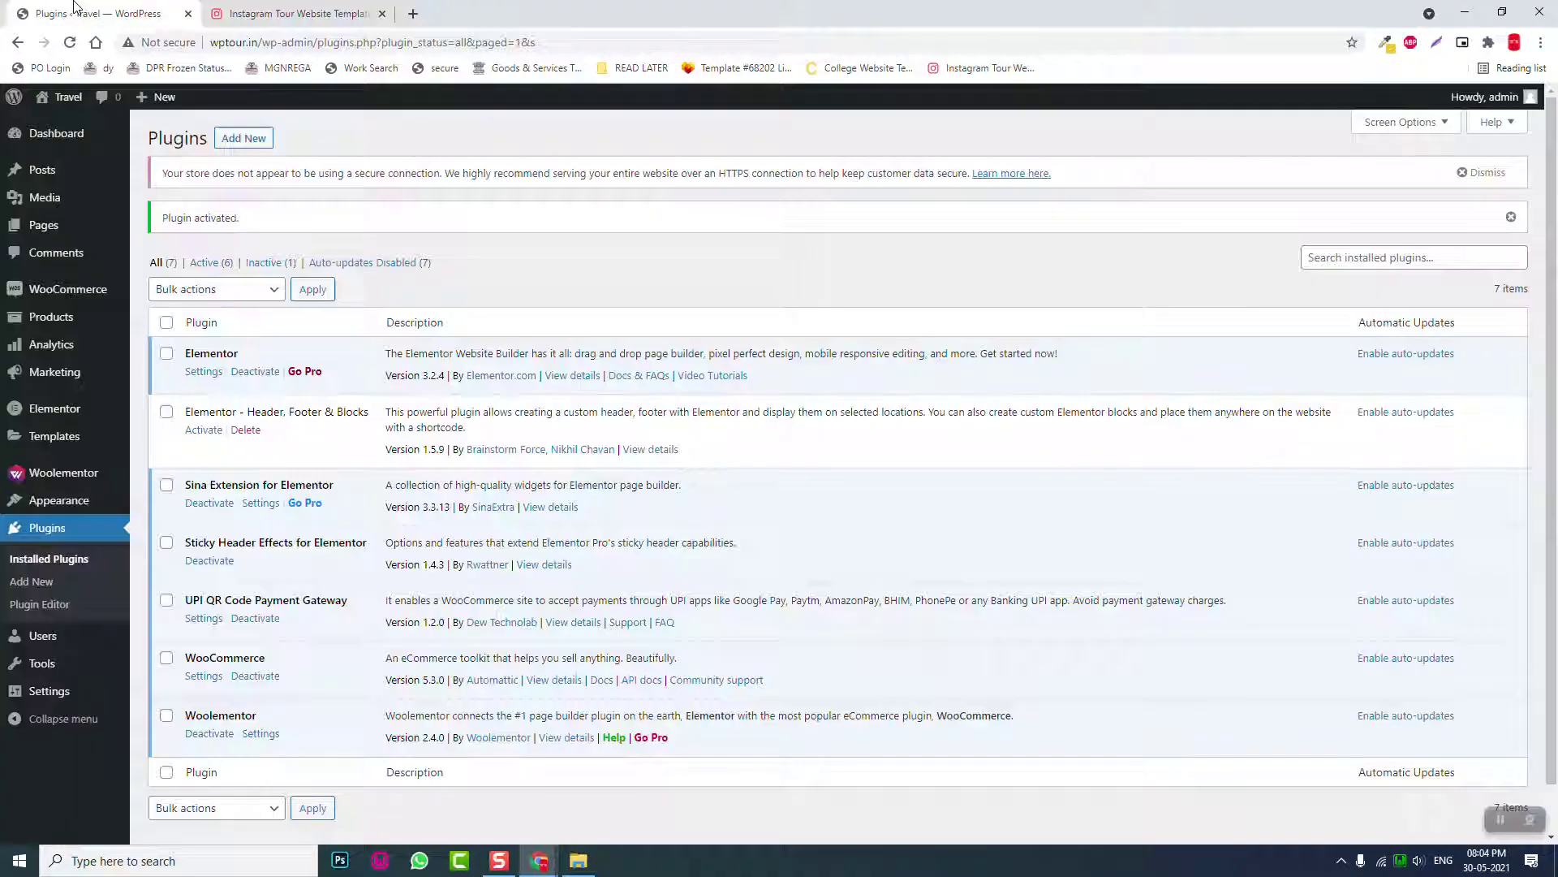
click(205, 430)
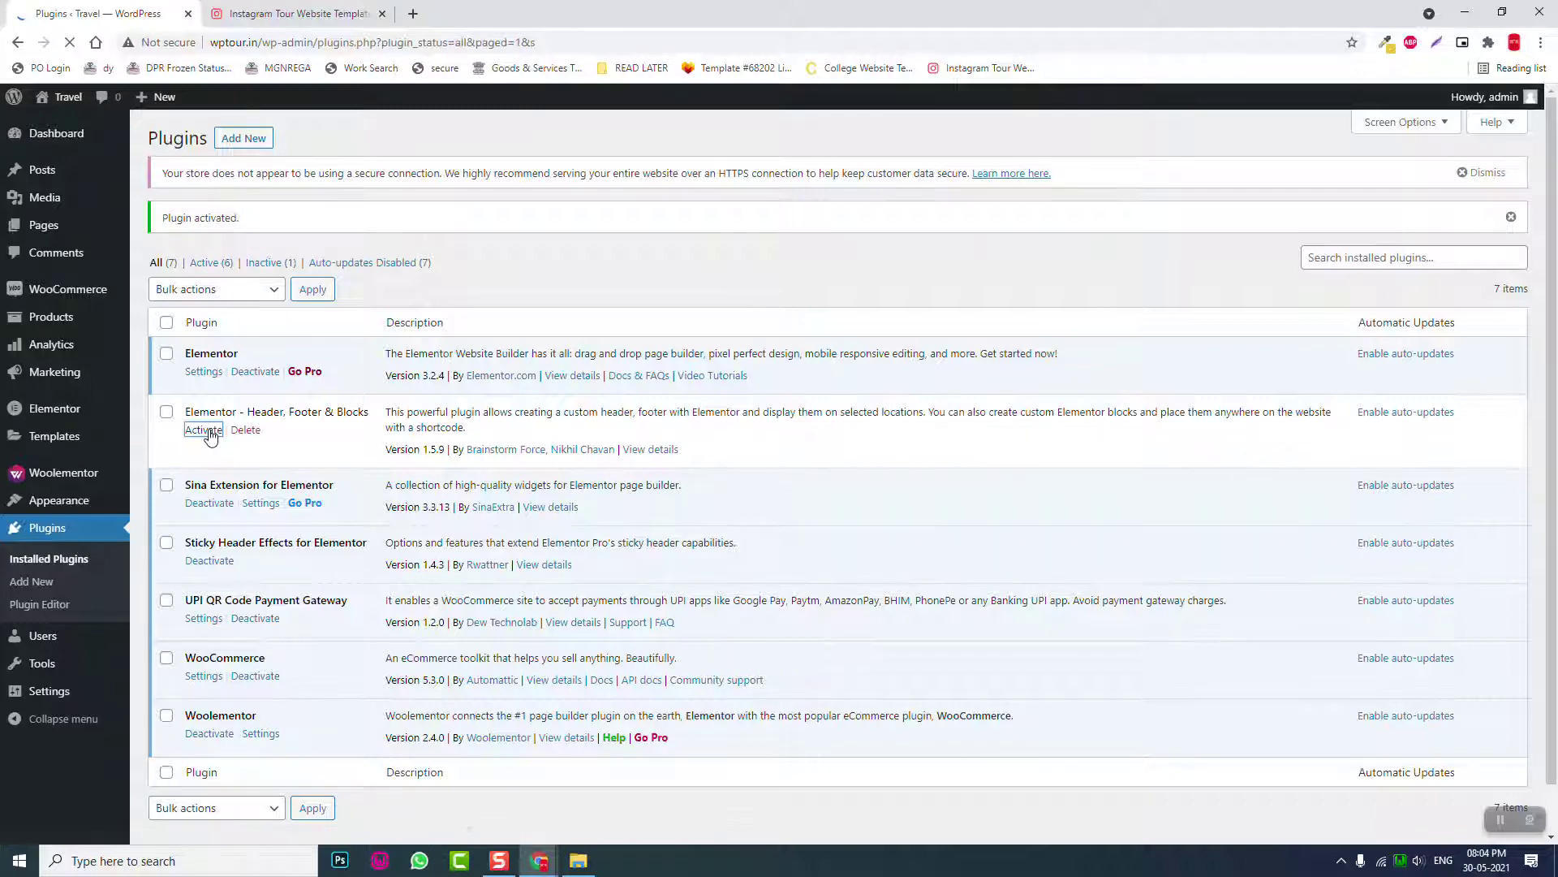
mouse_move(51, 237)
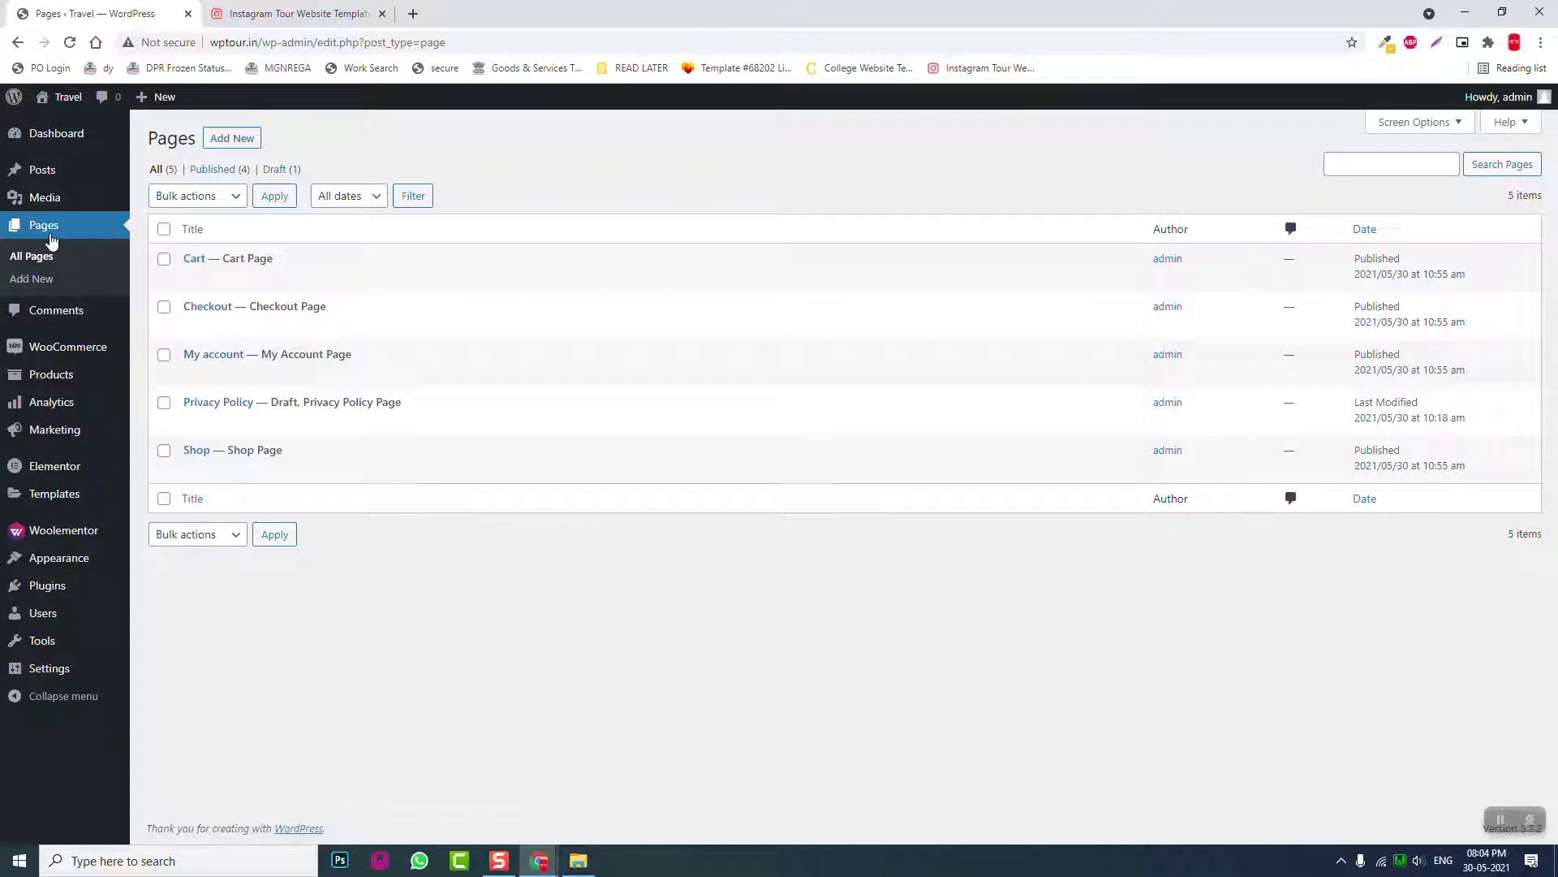
Create a new page and turn off fullscreen editing mode
click(244, 140)
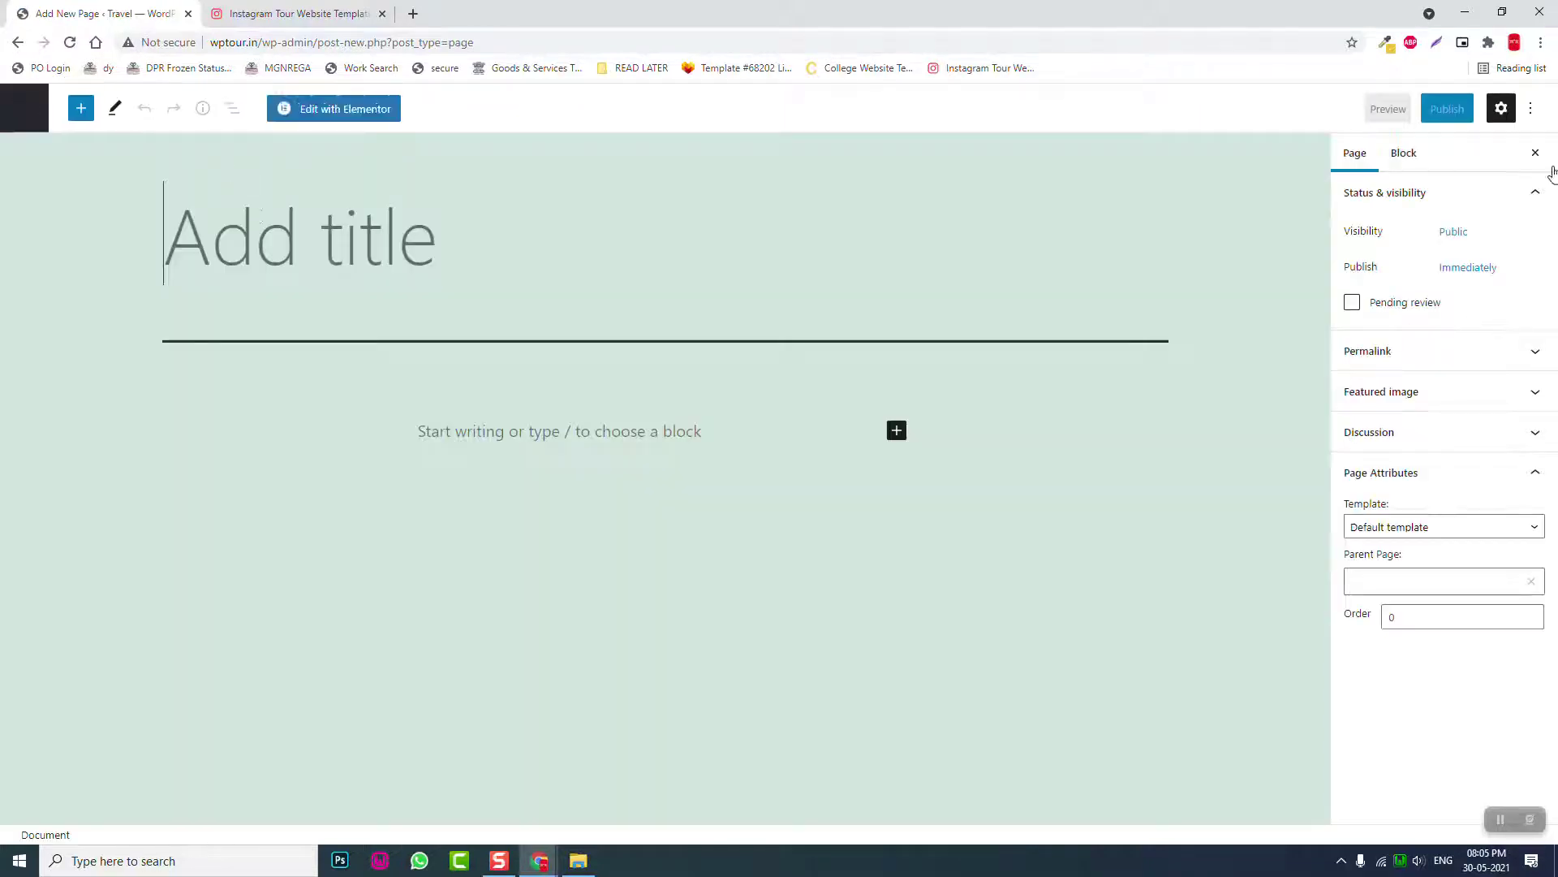
click(1532, 110)
click(1534, 113)
click(1532, 112)
click(1450, 299)
click(1449, 299)
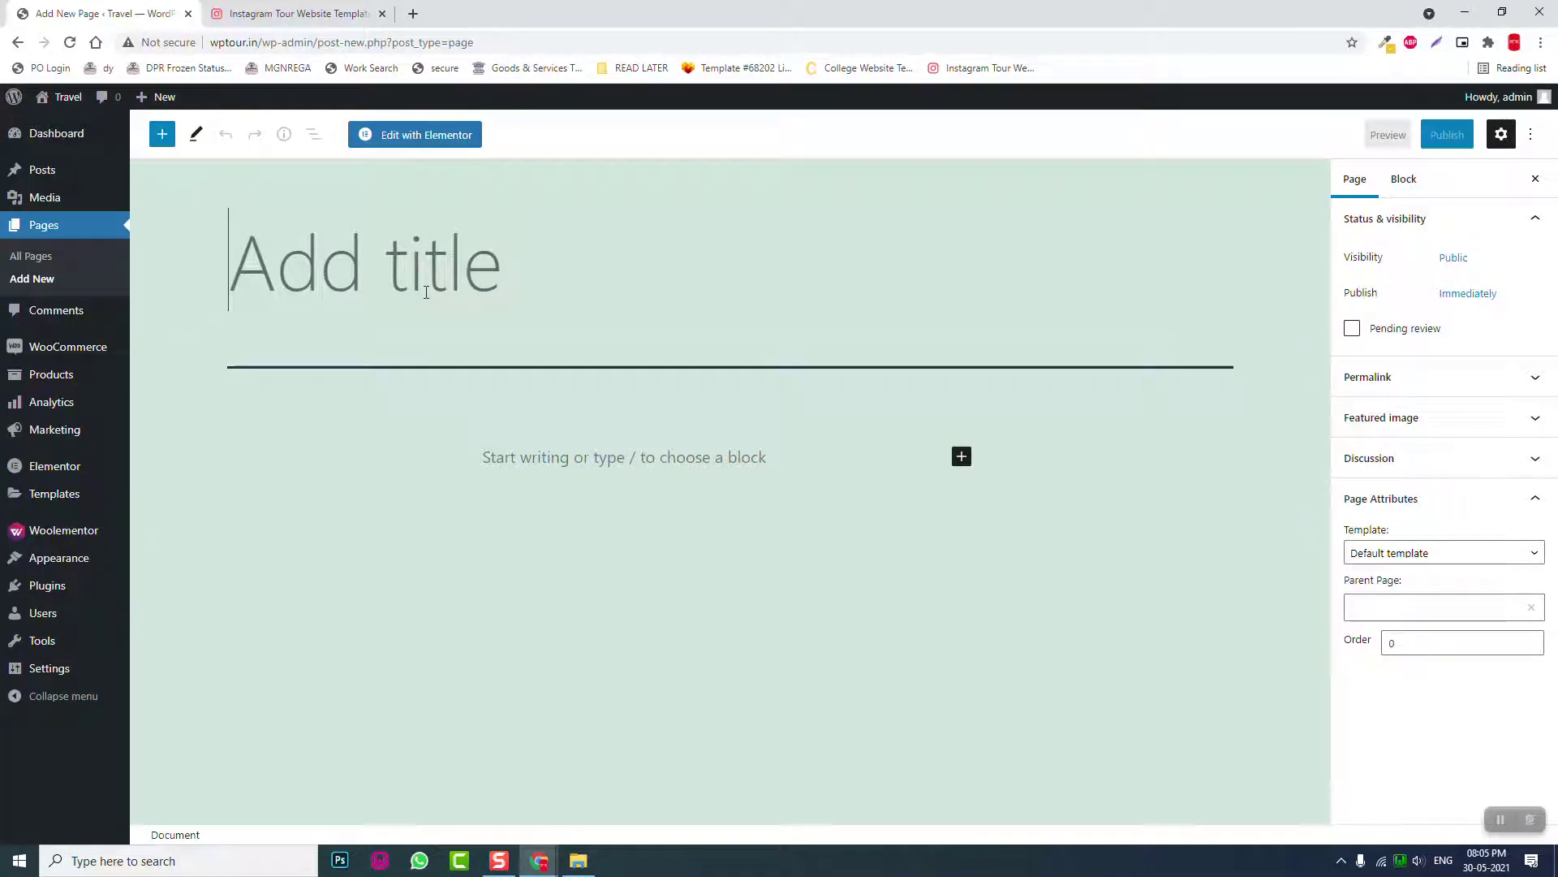
Title the page 'Home' and publish it
click(426, 293)
text(Home)
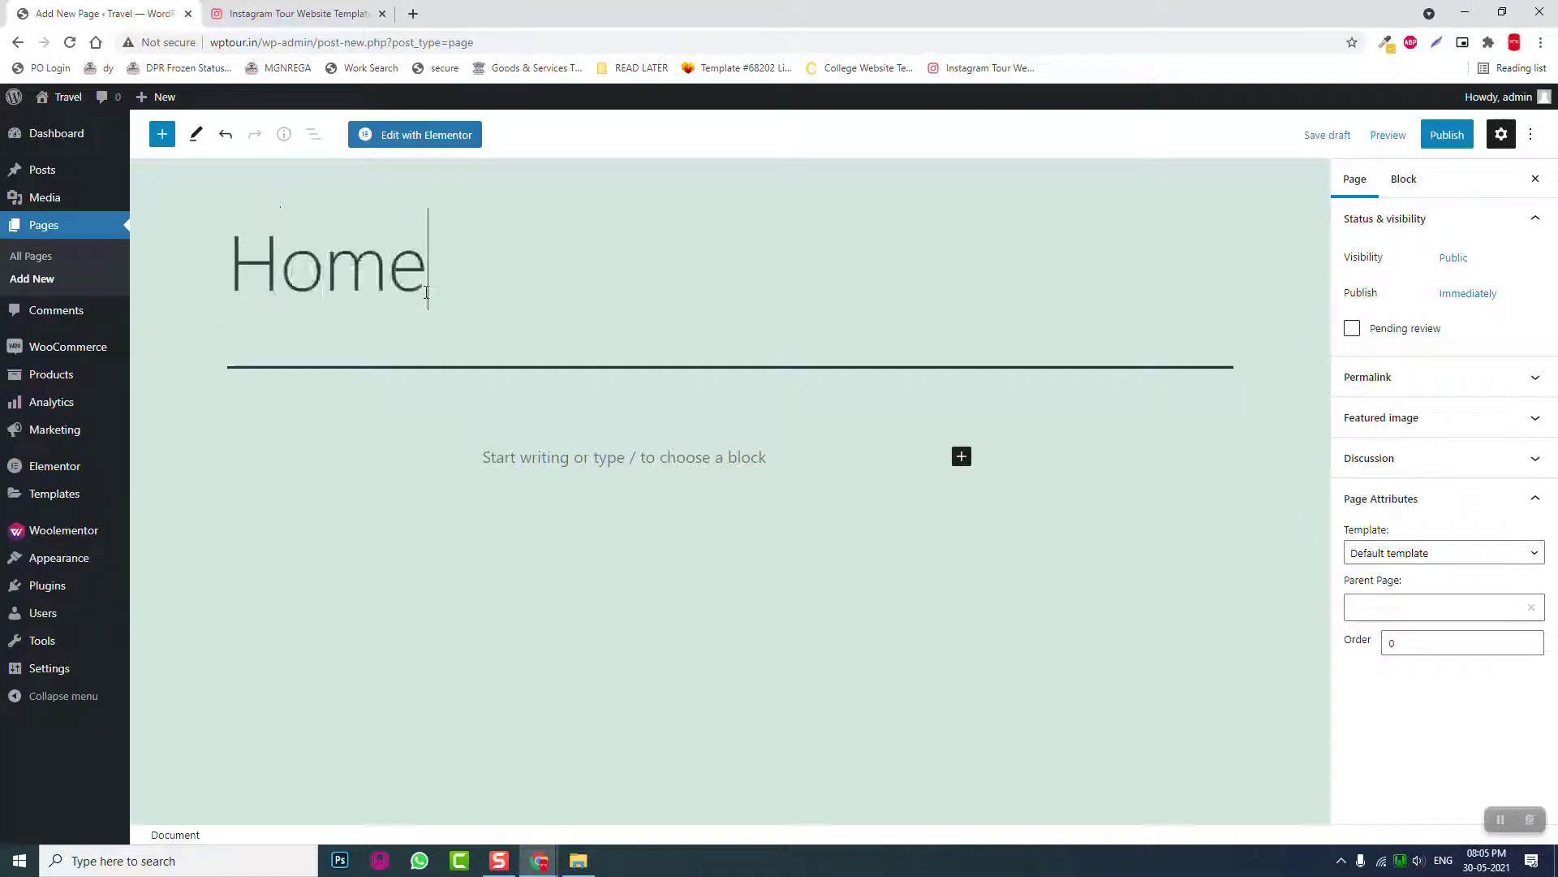
click(1446, 134)
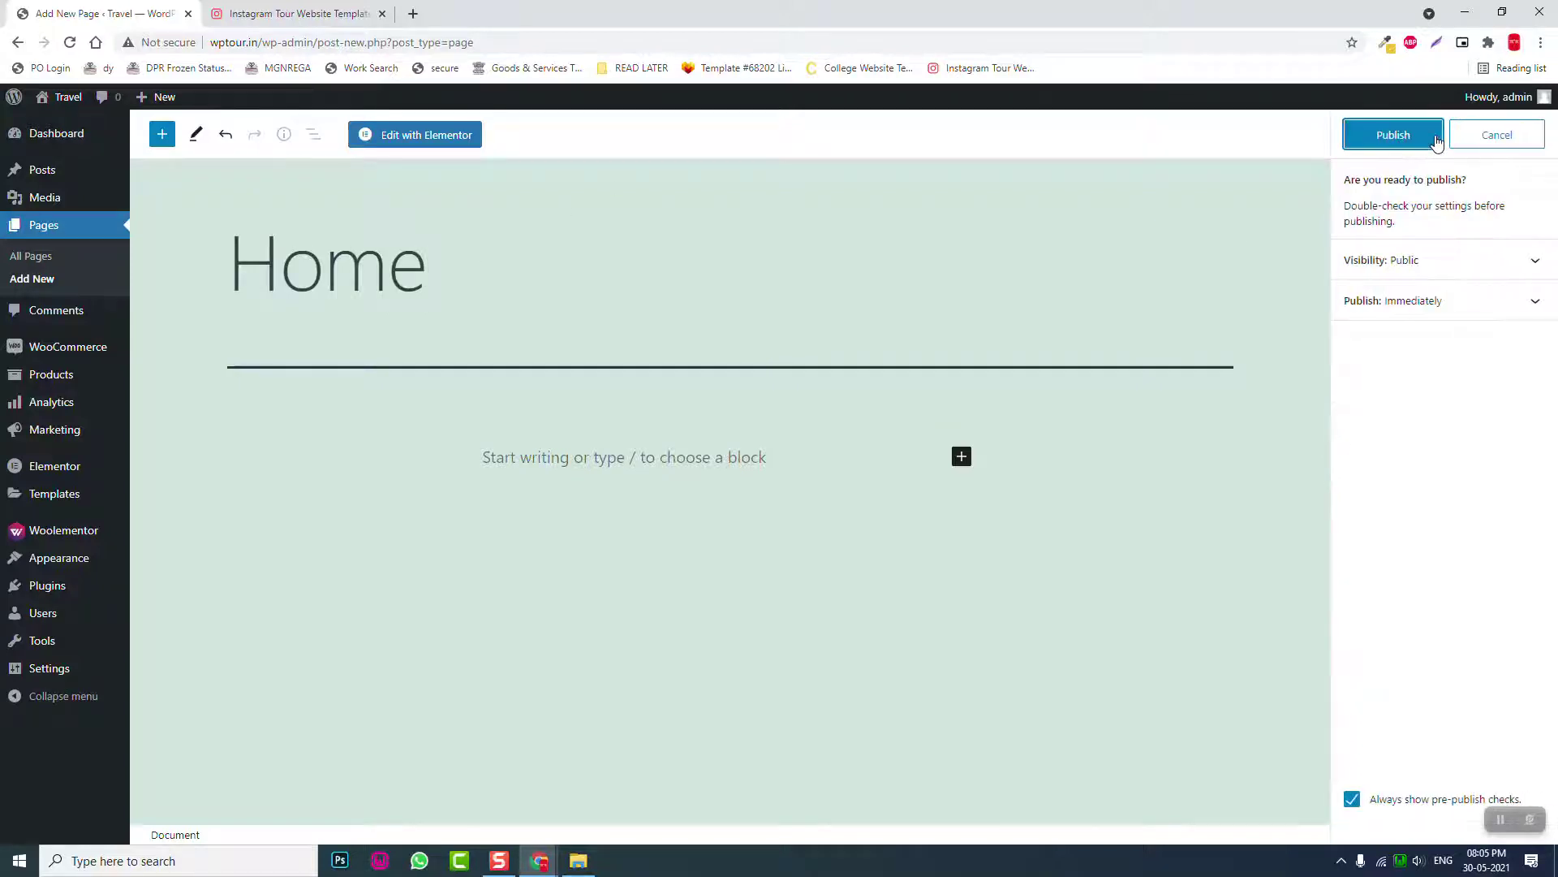
click(1422, 144)
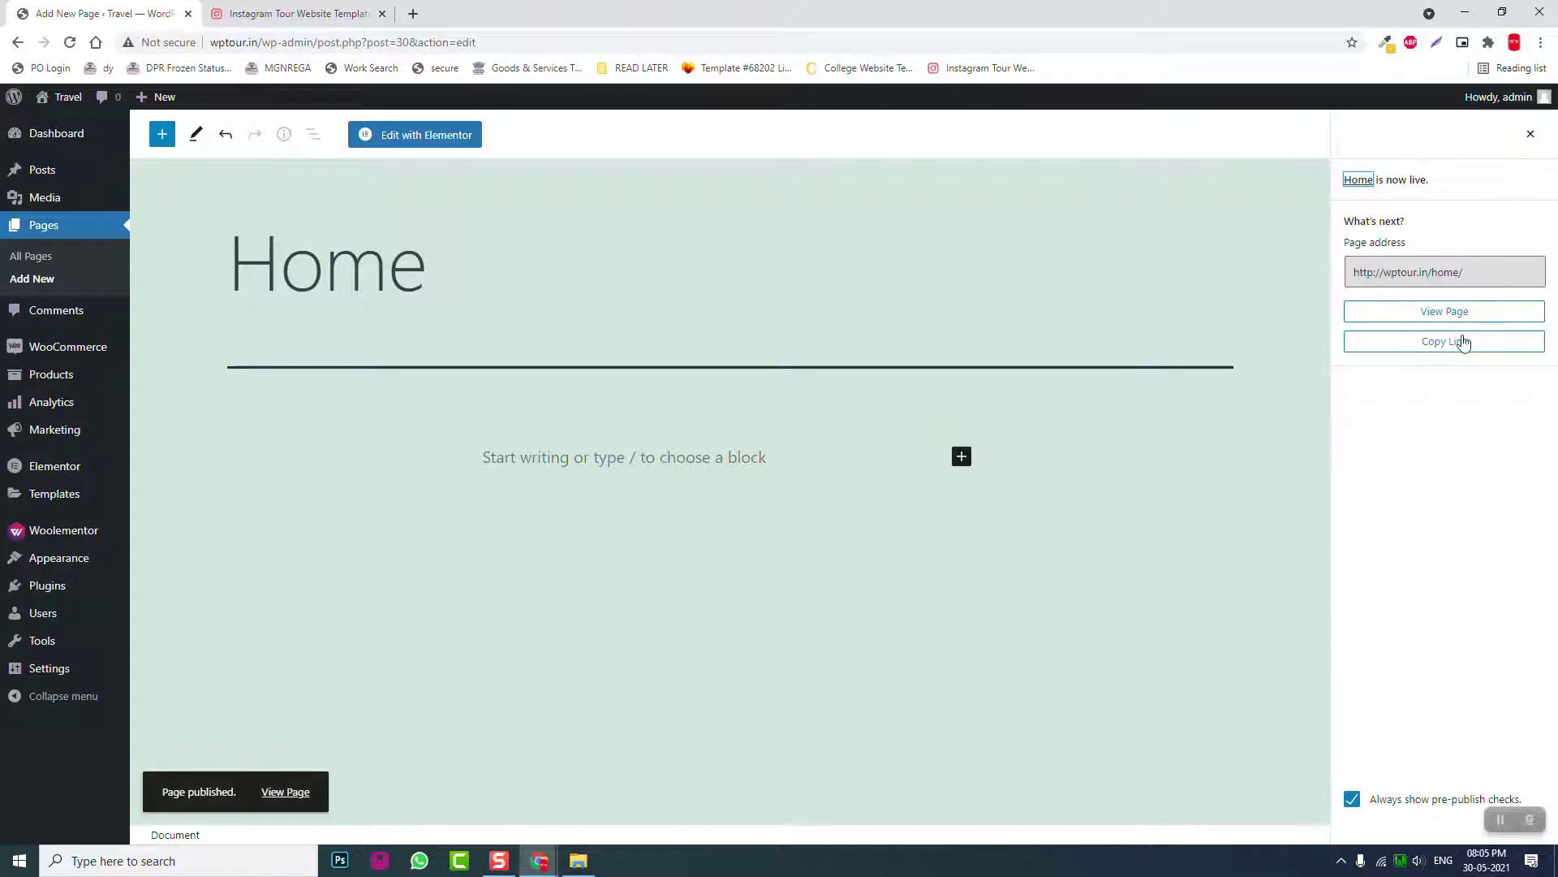
click(1531, 134)
Apply the Elementor Full Width template and update the page
click(1453, 557)
click(1437, 606)
click(1465, 138)
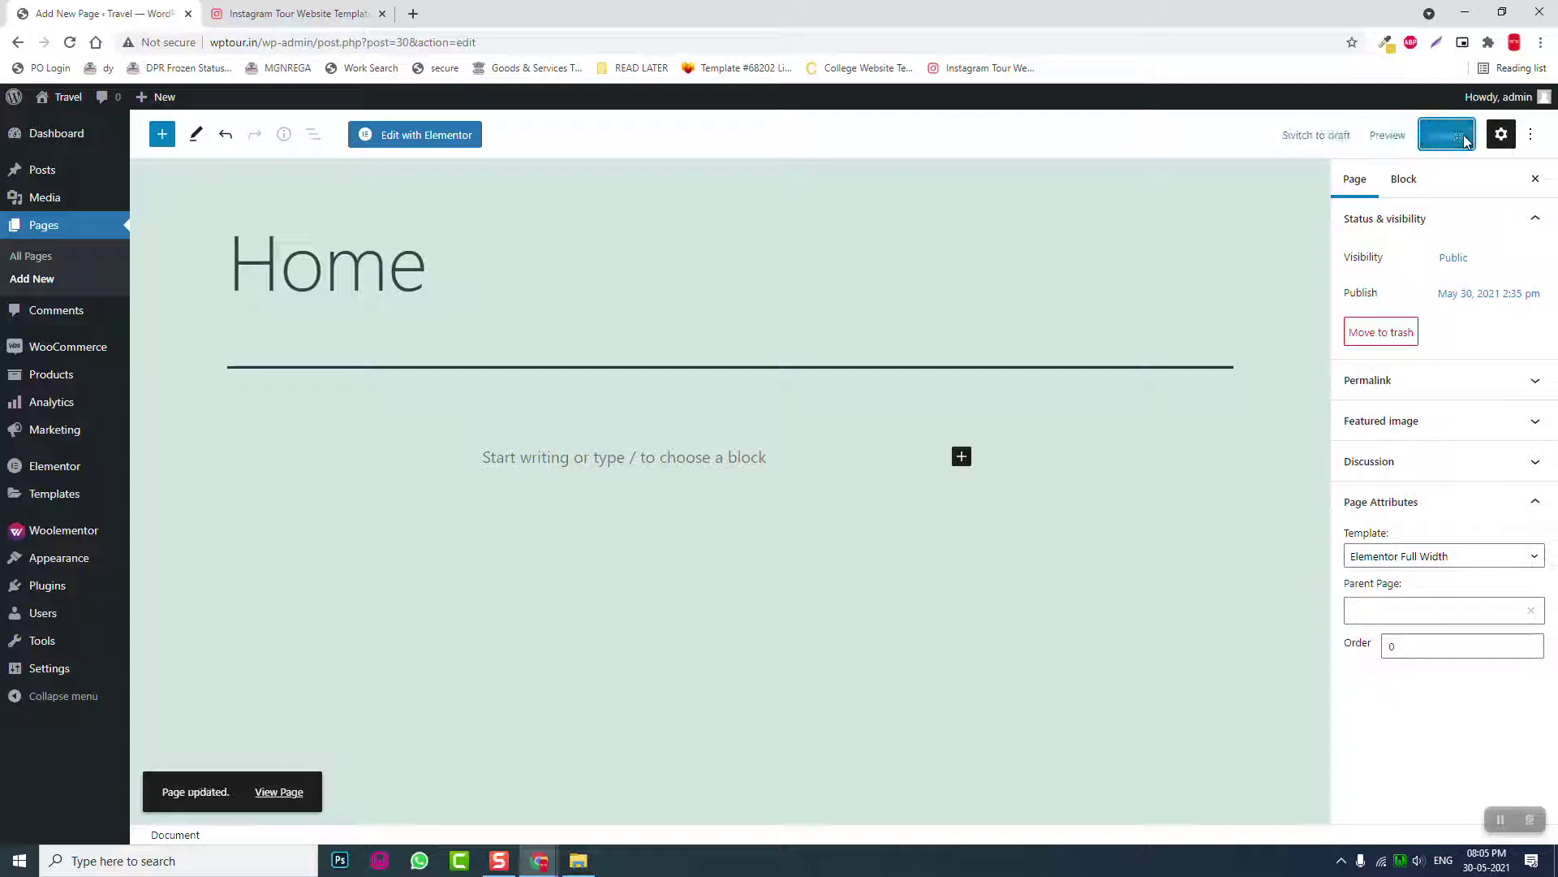
In Reading Settings, set the homepage to the static page Home and save
mouse_move(53, 628)
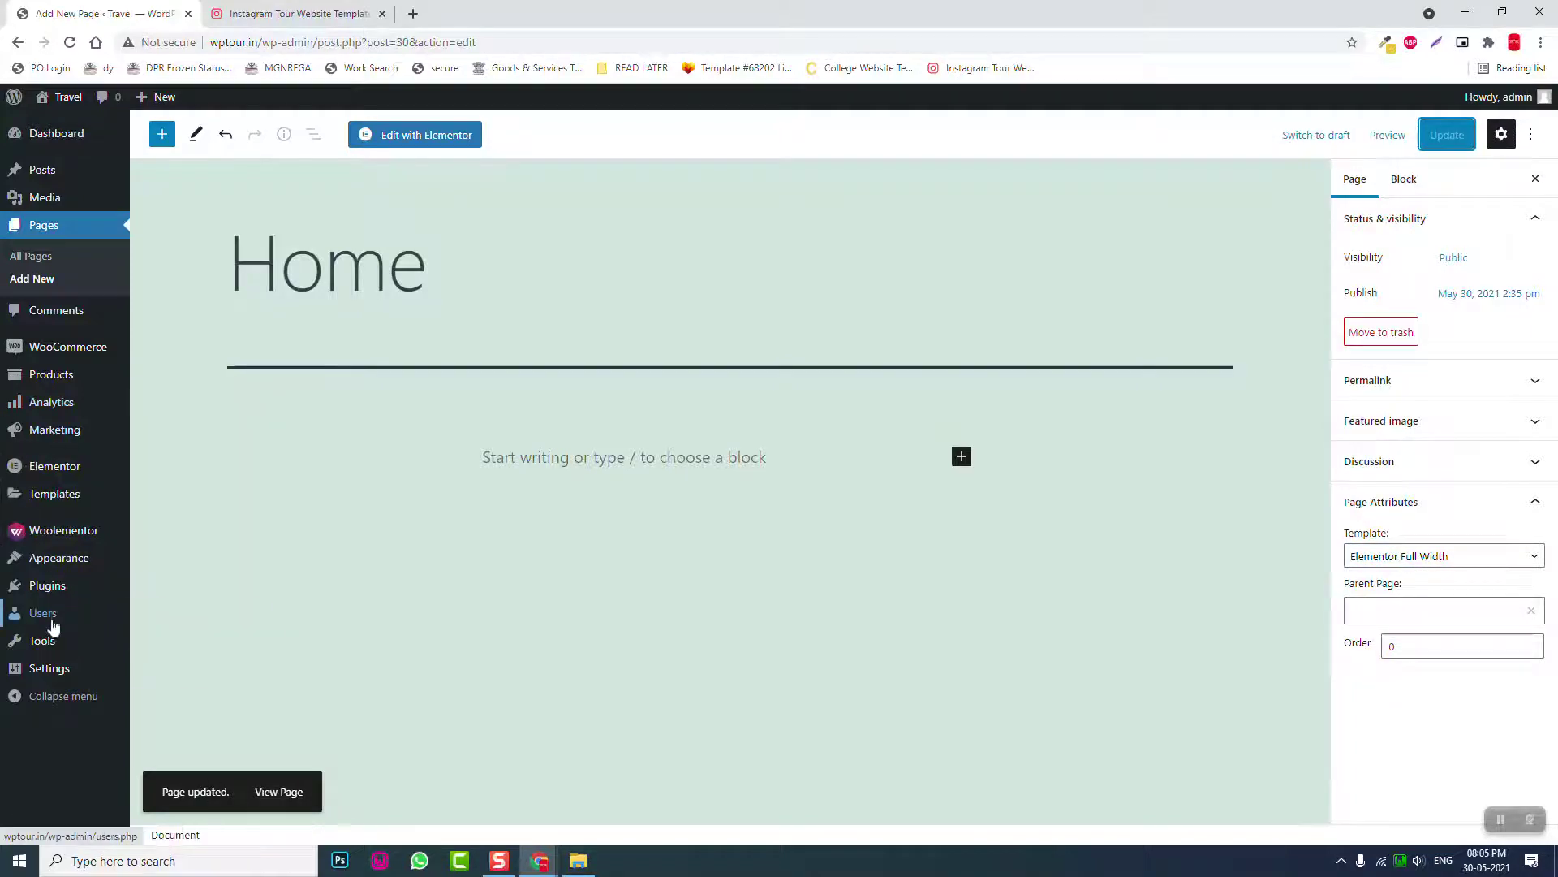
mouse_move(113, 678)
click(173, 672)
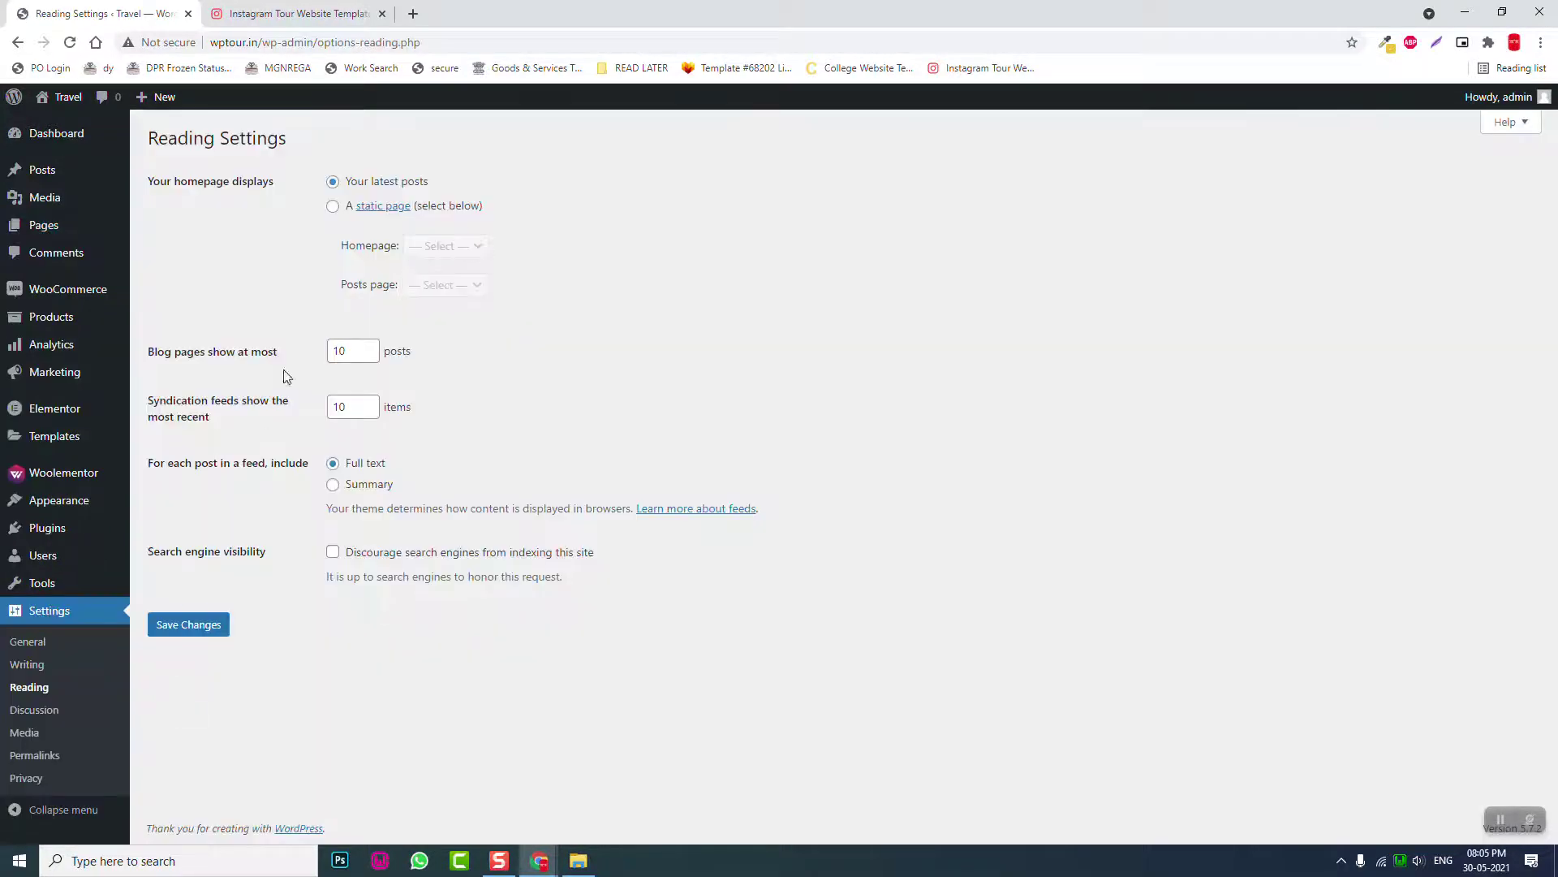
click(332, 206)
click(446, 245)
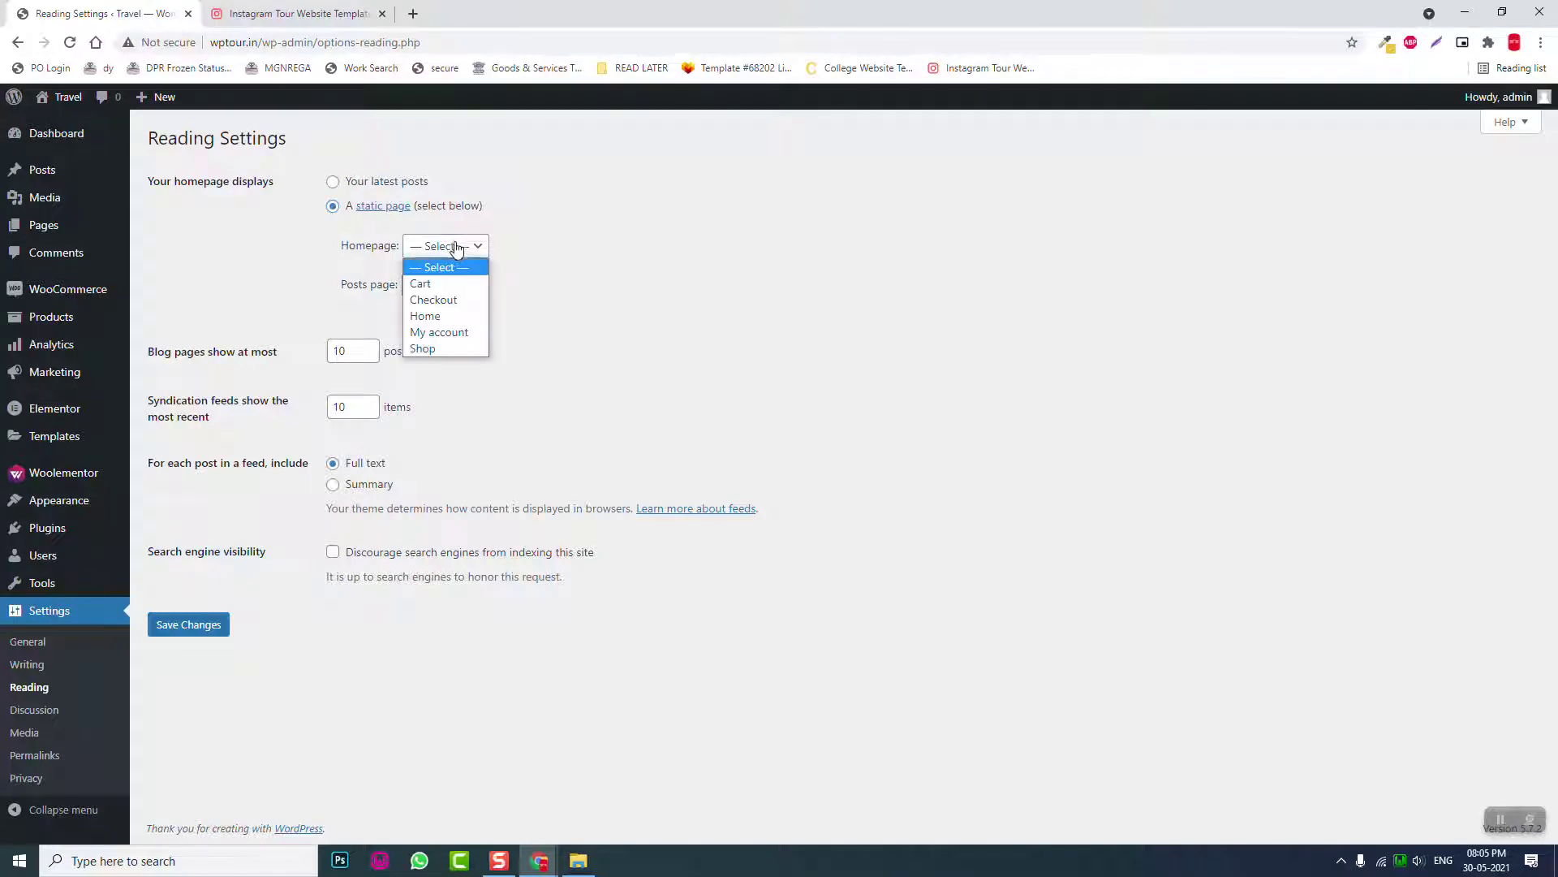
click(442, 315)
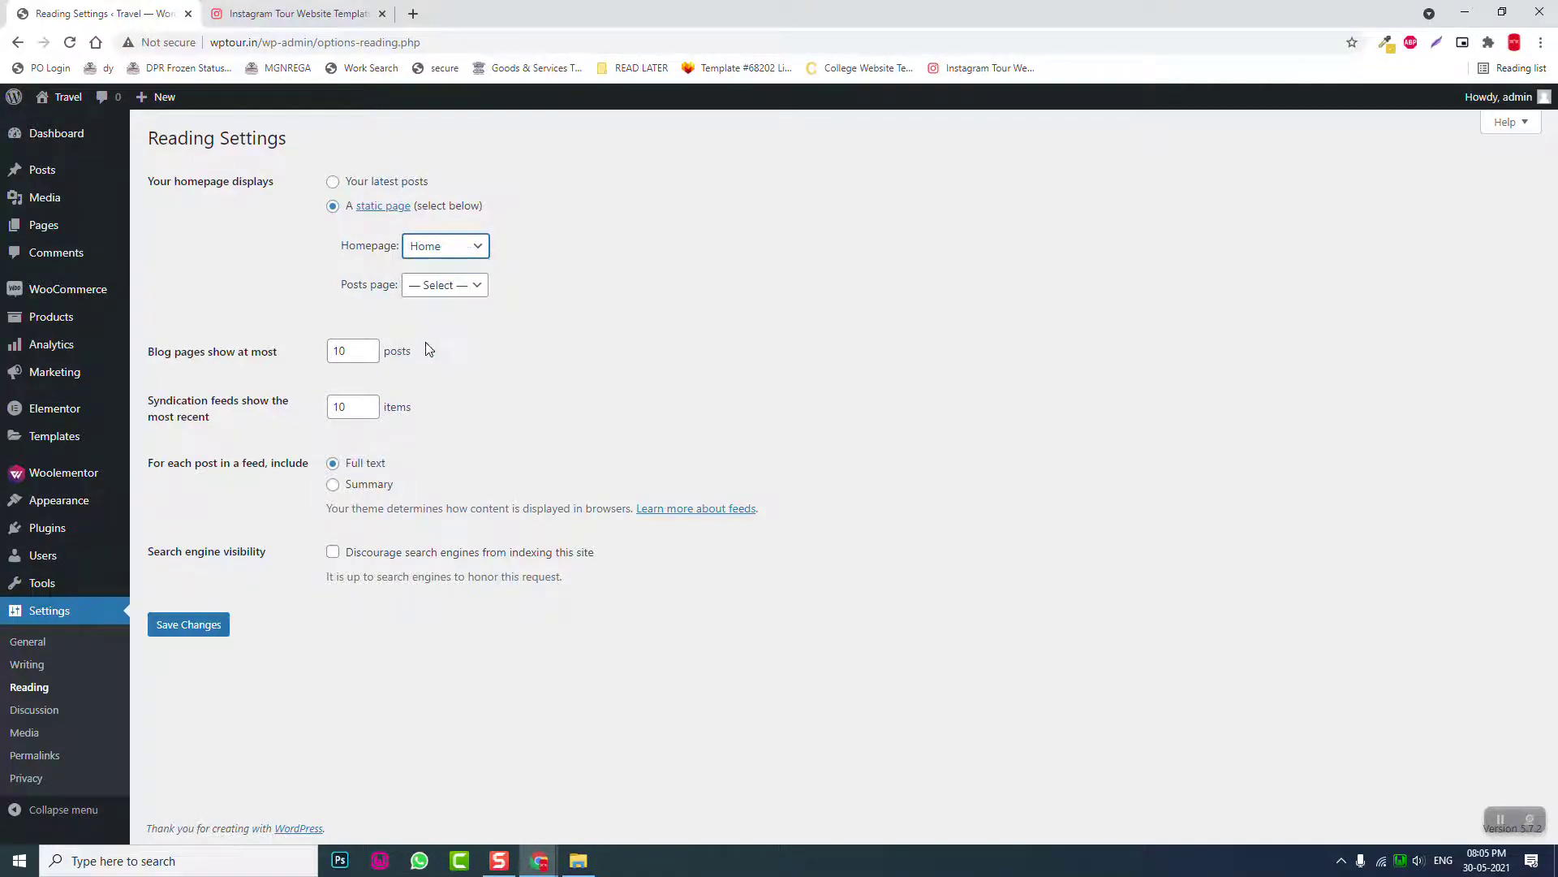
click(193, 627)
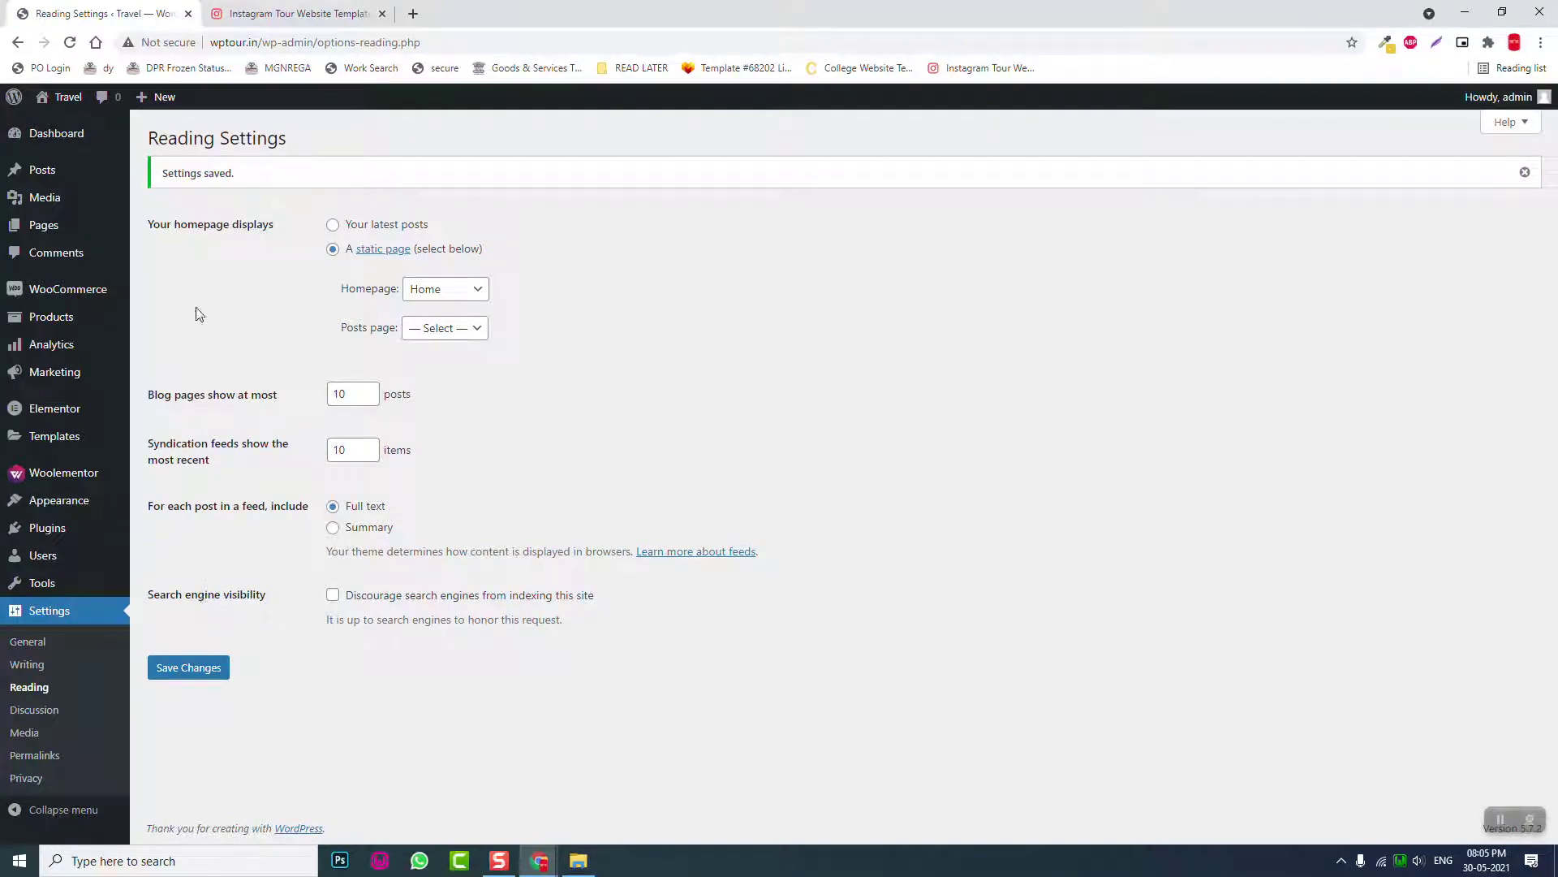
Change the site tagline to '#1 Travel Agency in India' in General Settings and save
click(49, 647)
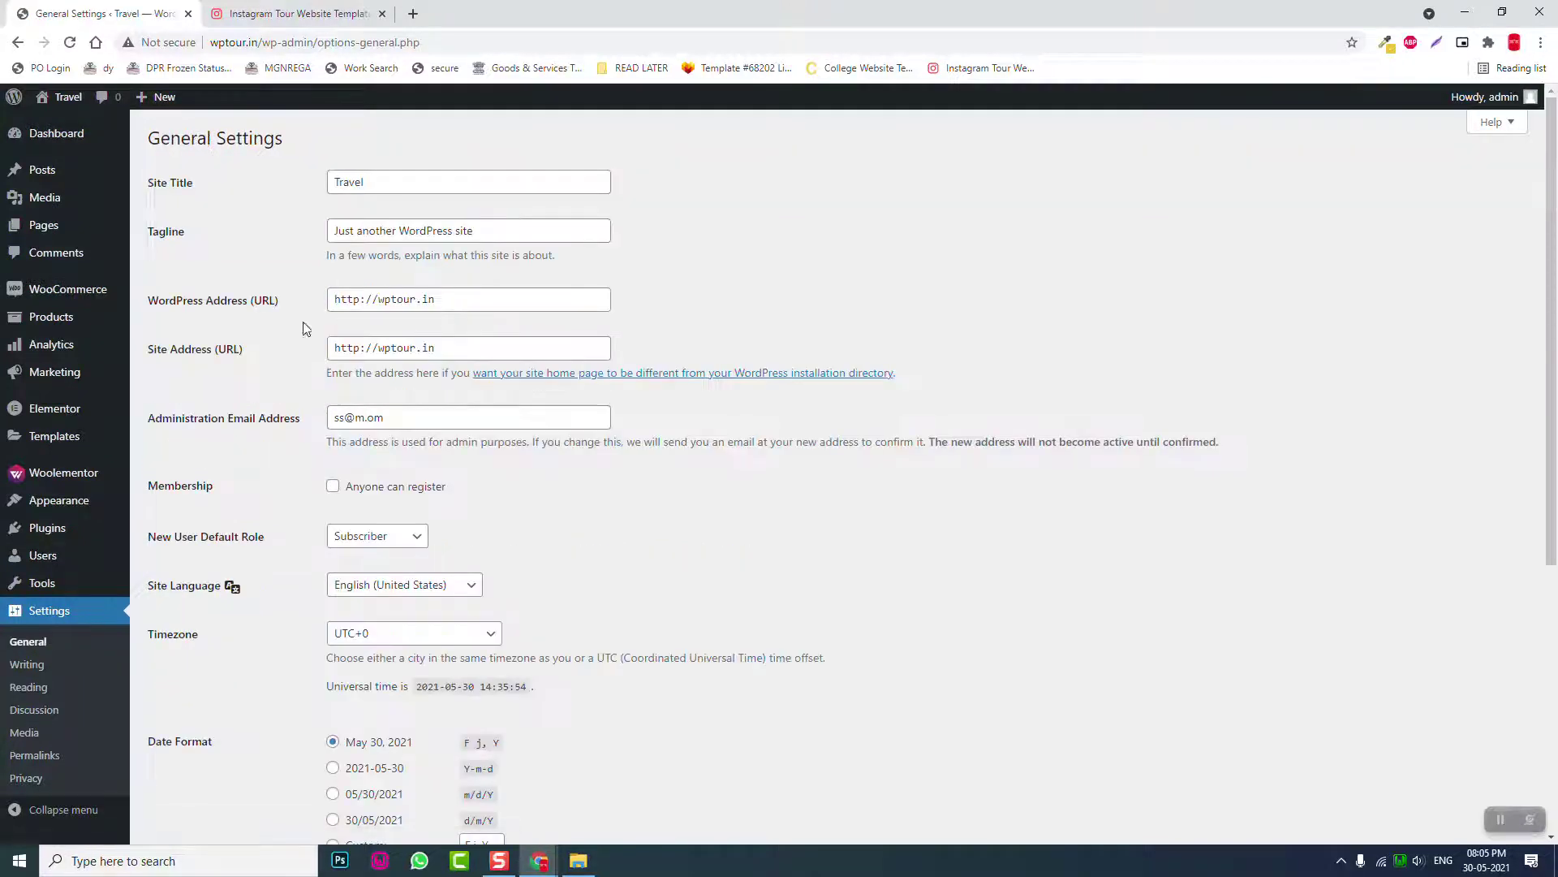
click(464, 231)
key(ctrl+a)
mouse_move(4, 227)
text(#)
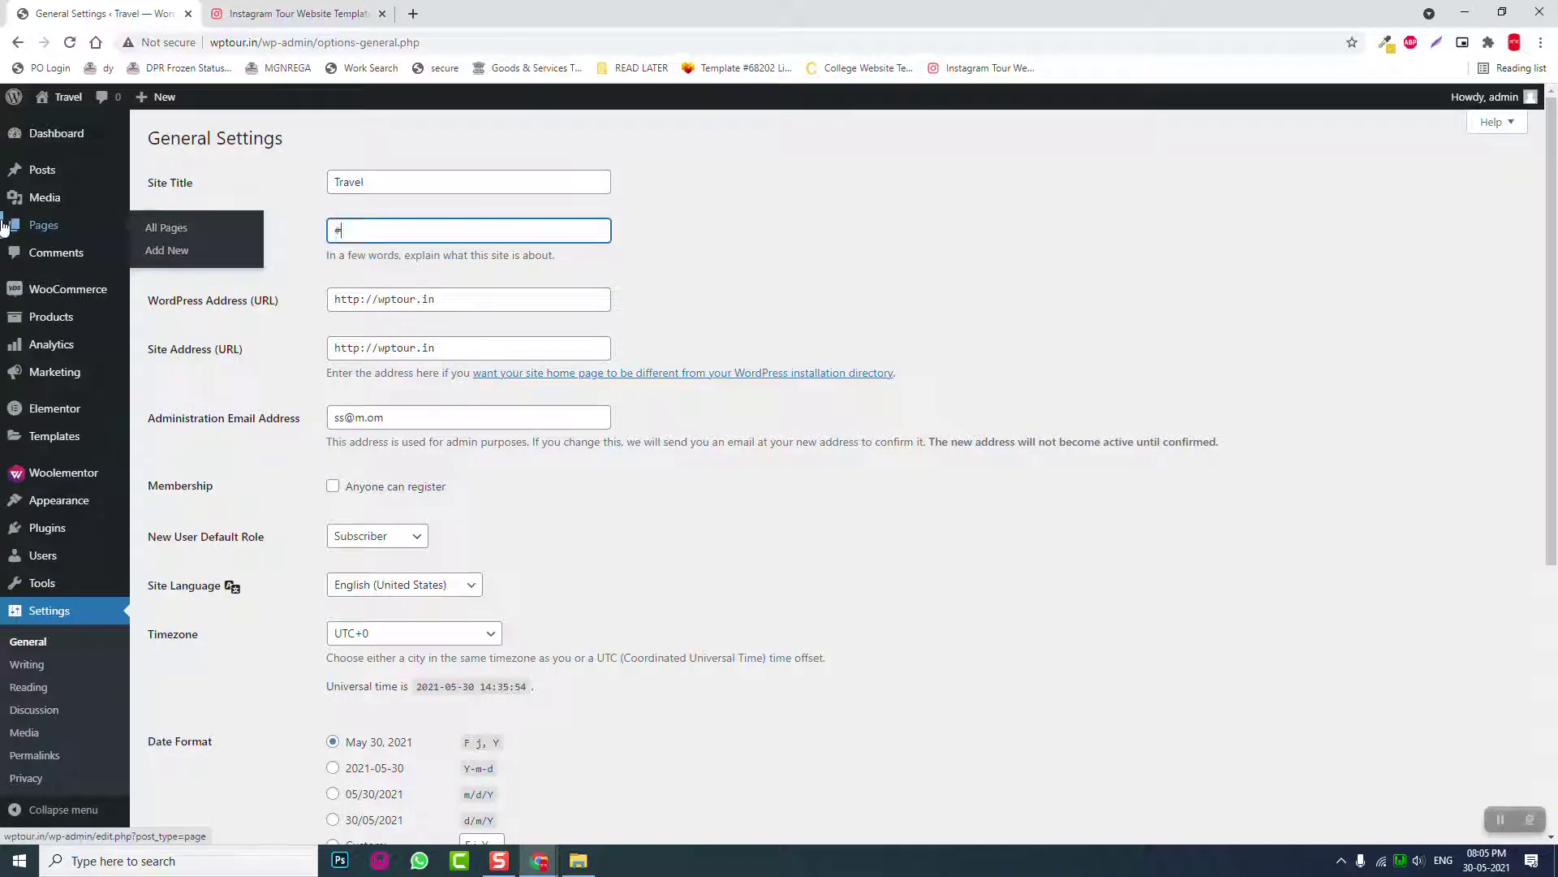
text(No)
key(BackSpace)
text(1 Travel Agency in India)
scroll(229, 584, down, 5)
click(216, 763)
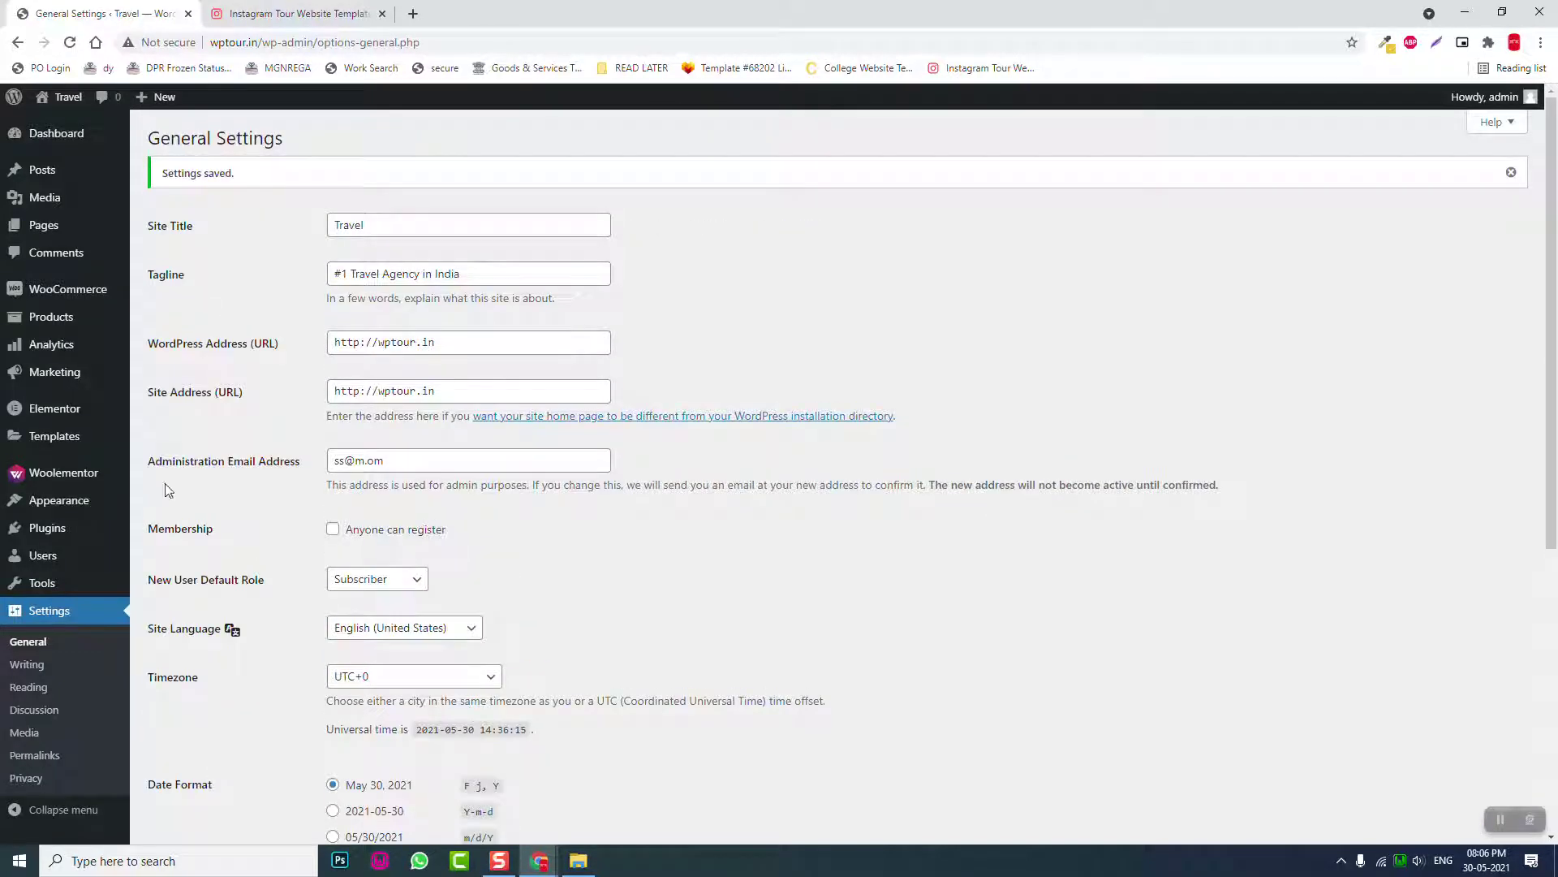
Check the Primary menu in Appearance > Menus, then scroll the Insta.Trip demo
mouse_move(65, 502)
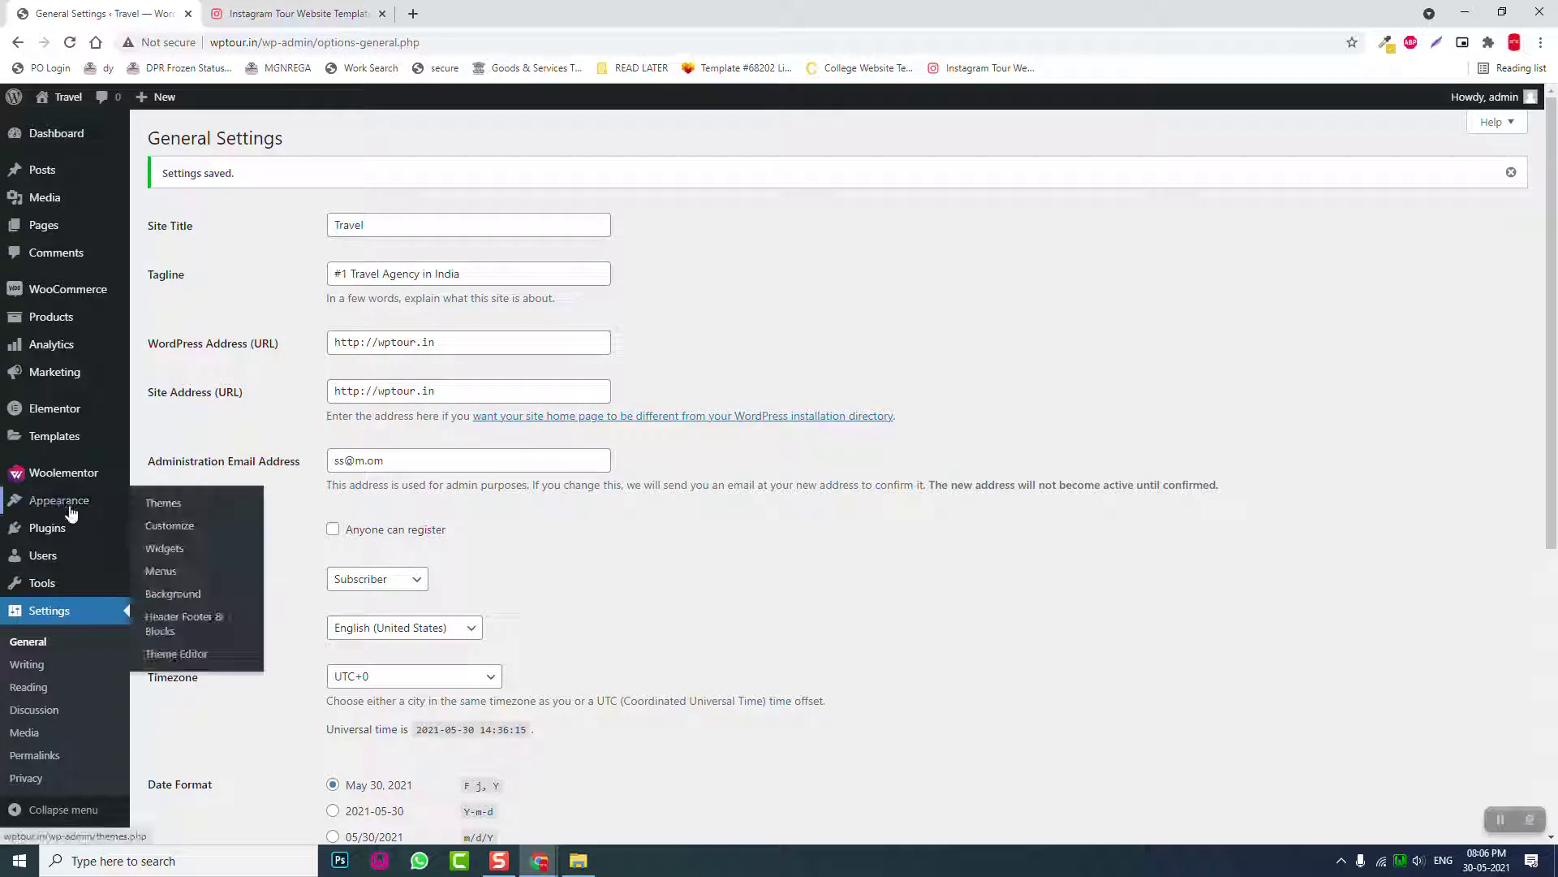
click(170, 576)
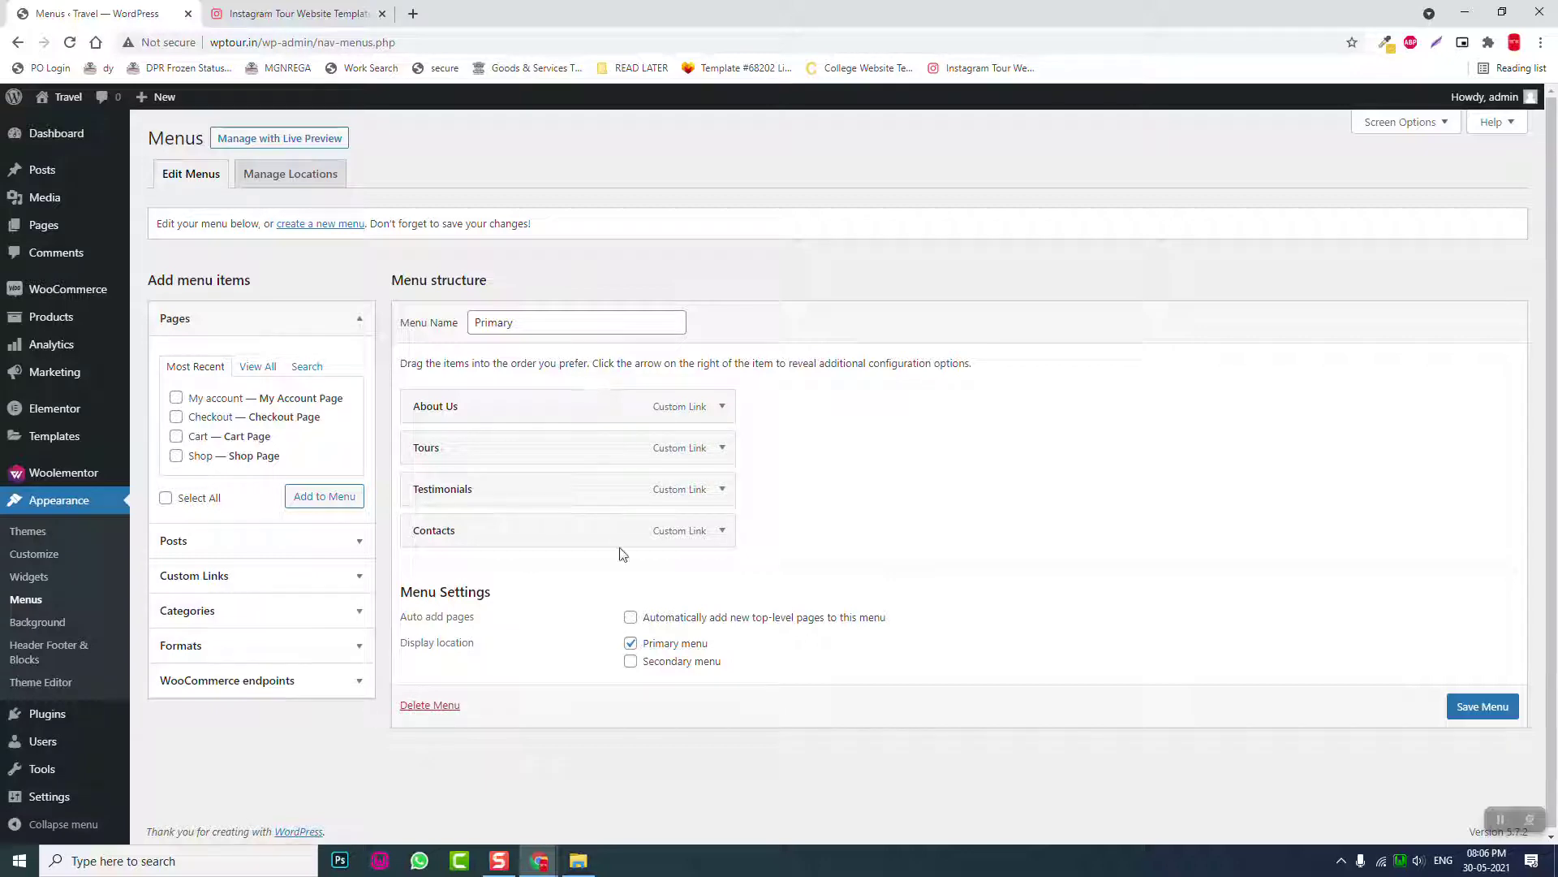
click(366, 12)
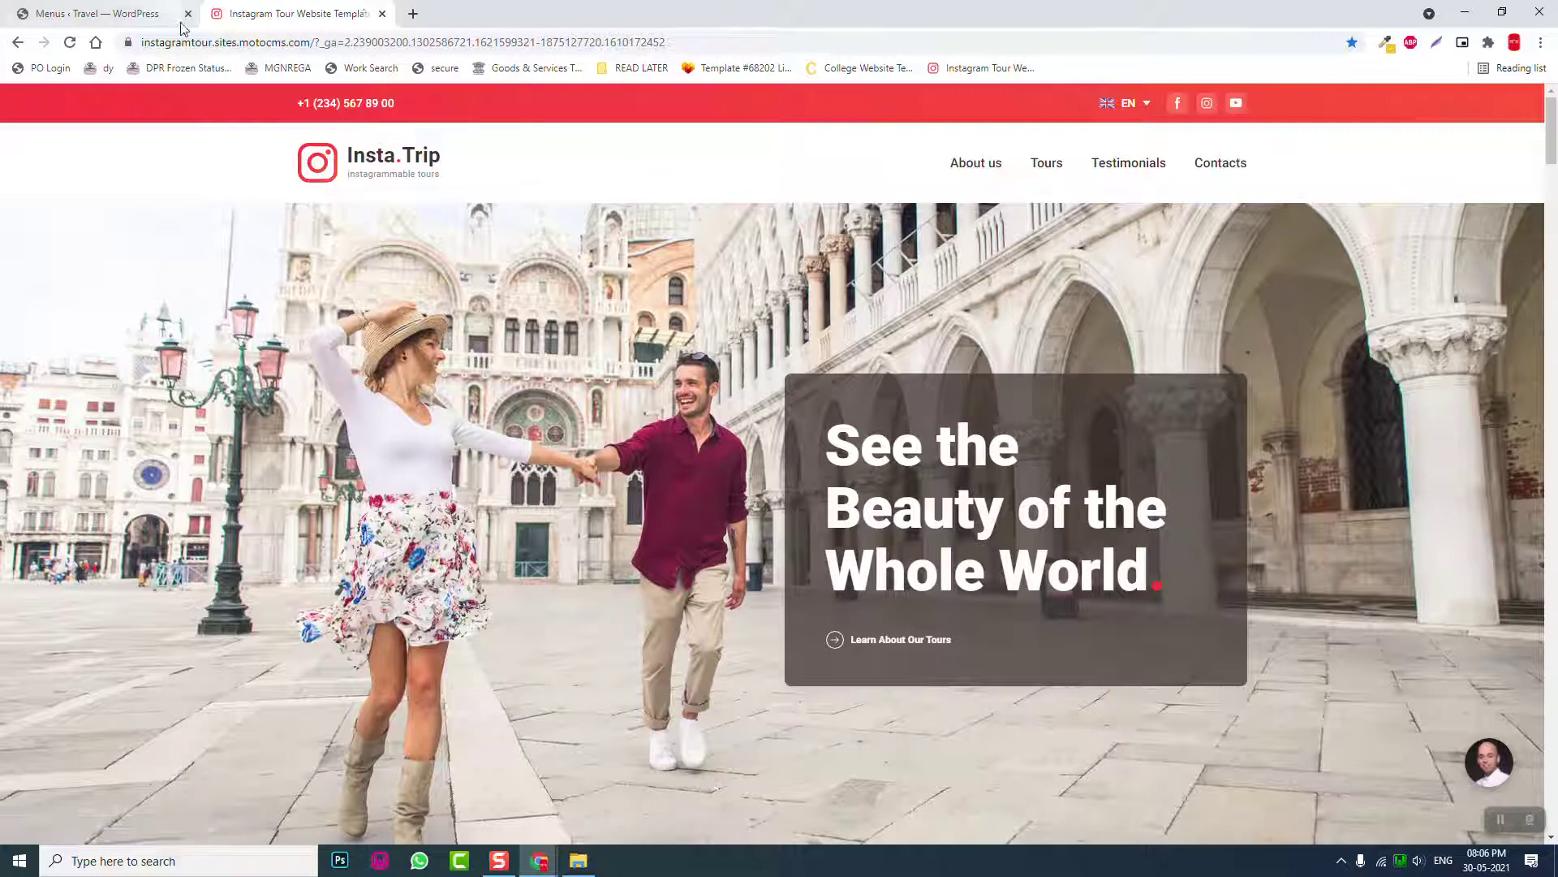
scroll(666, 566, down, 8)
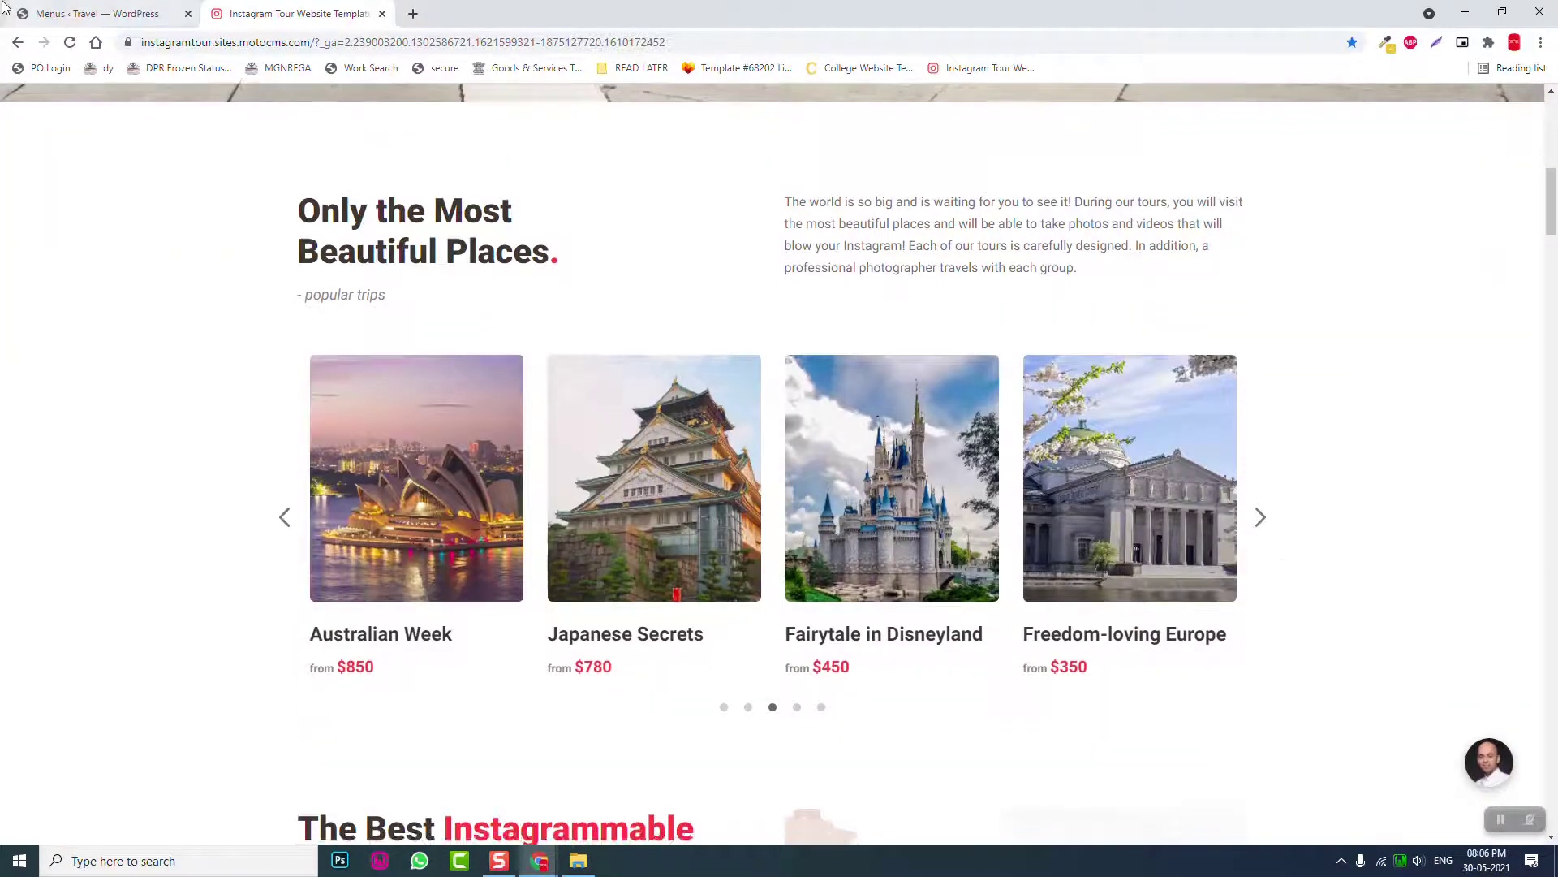
Expand the About Us and Tours menu items to check their #about and #tours links
click(86, 13)
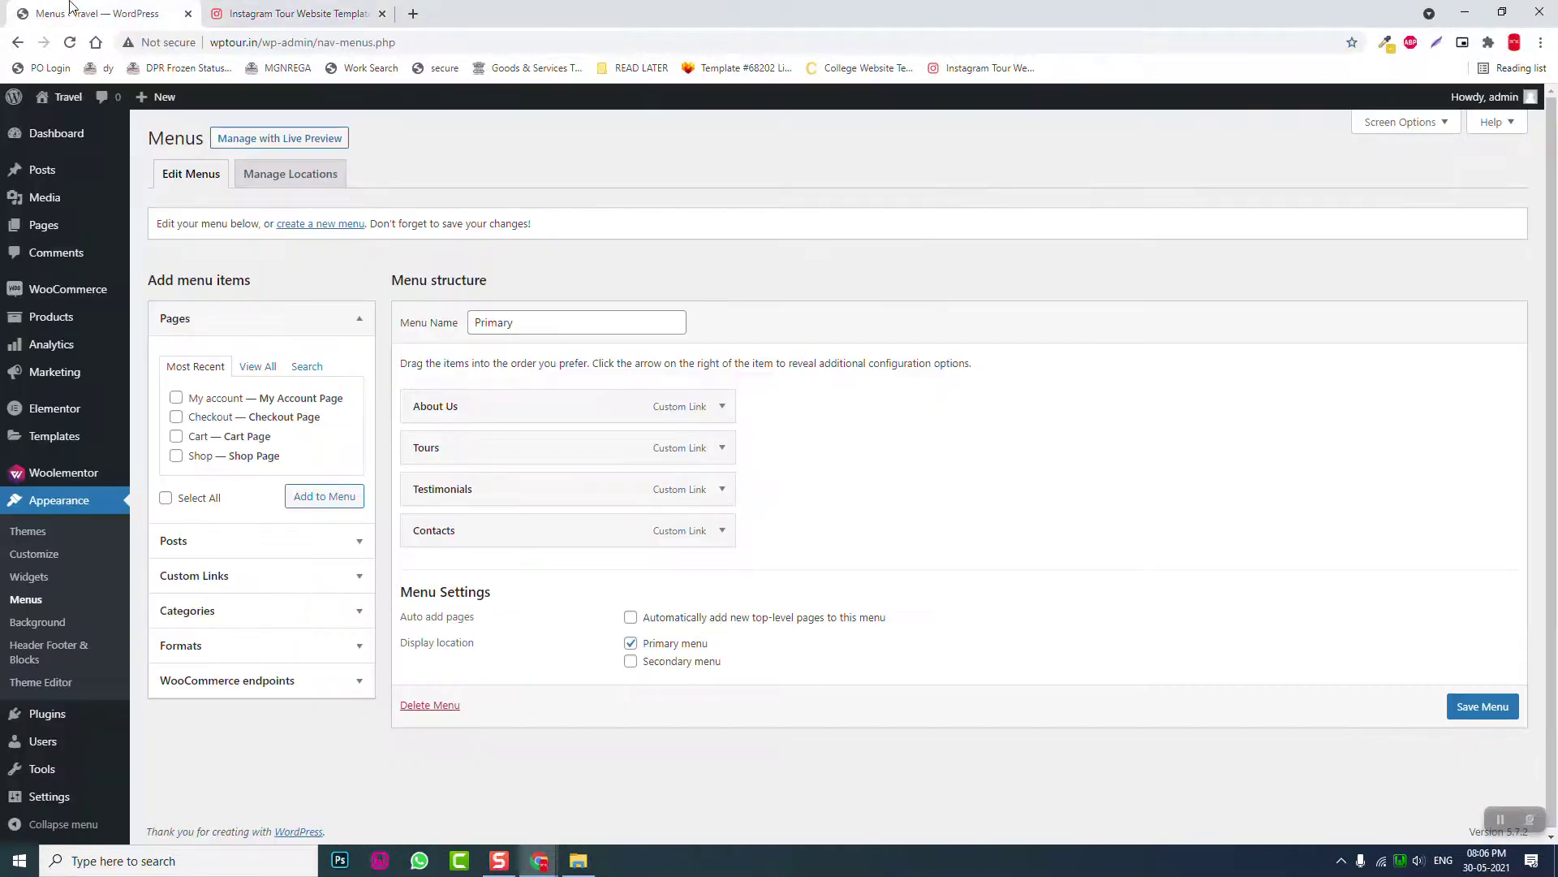
click(721, 407)
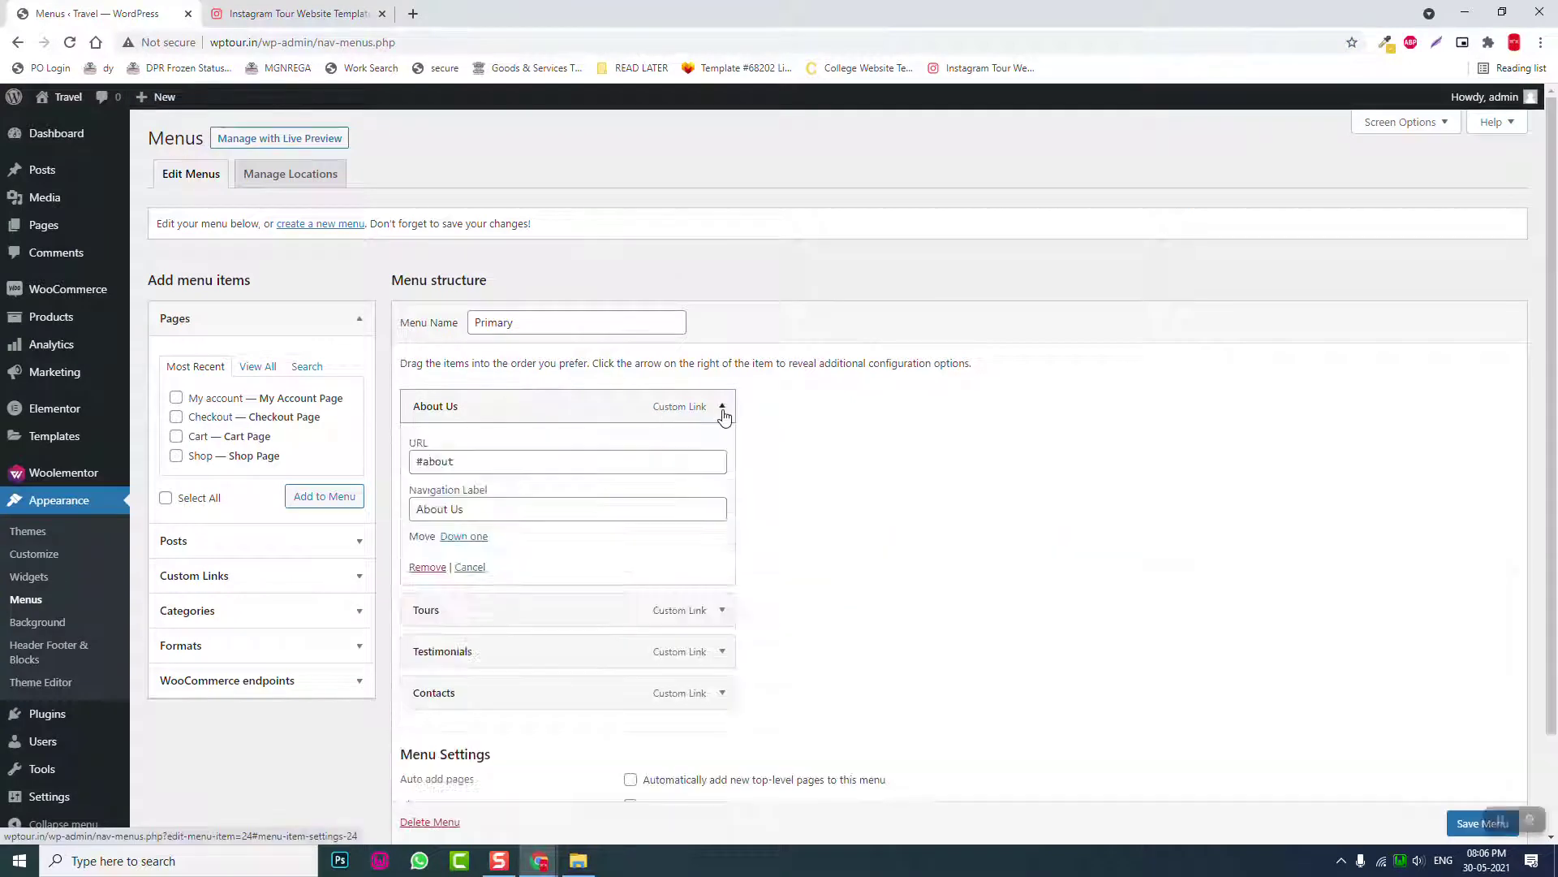
click(474, 460)
drag(474, 460, 389, 456)
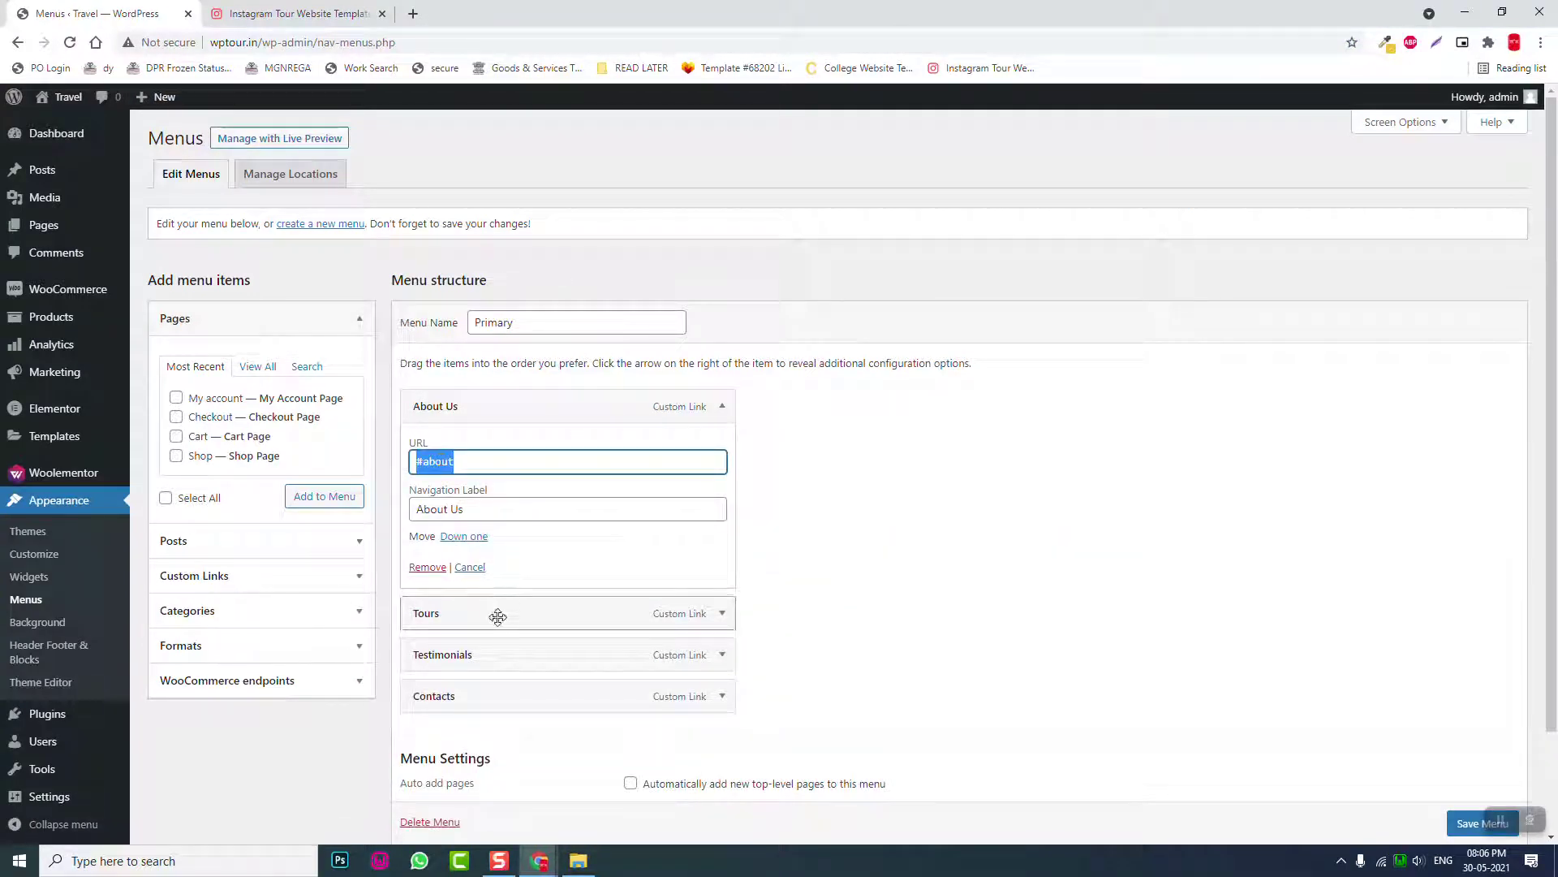
click(722, 615)
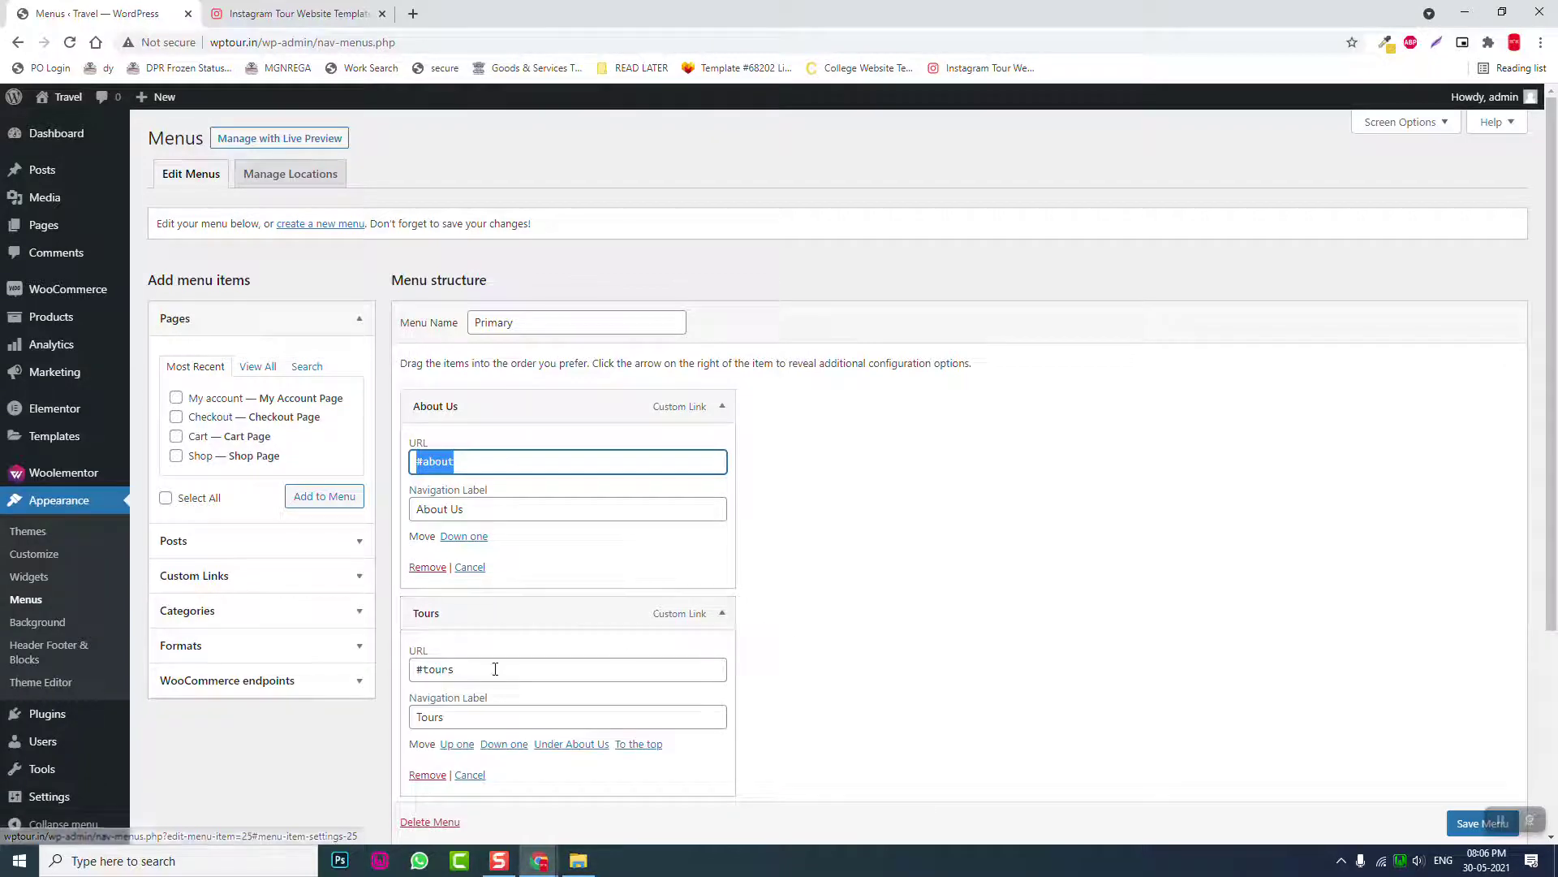
drag(495, 668, 347, 676)
scroll(533, 686, down, 1)
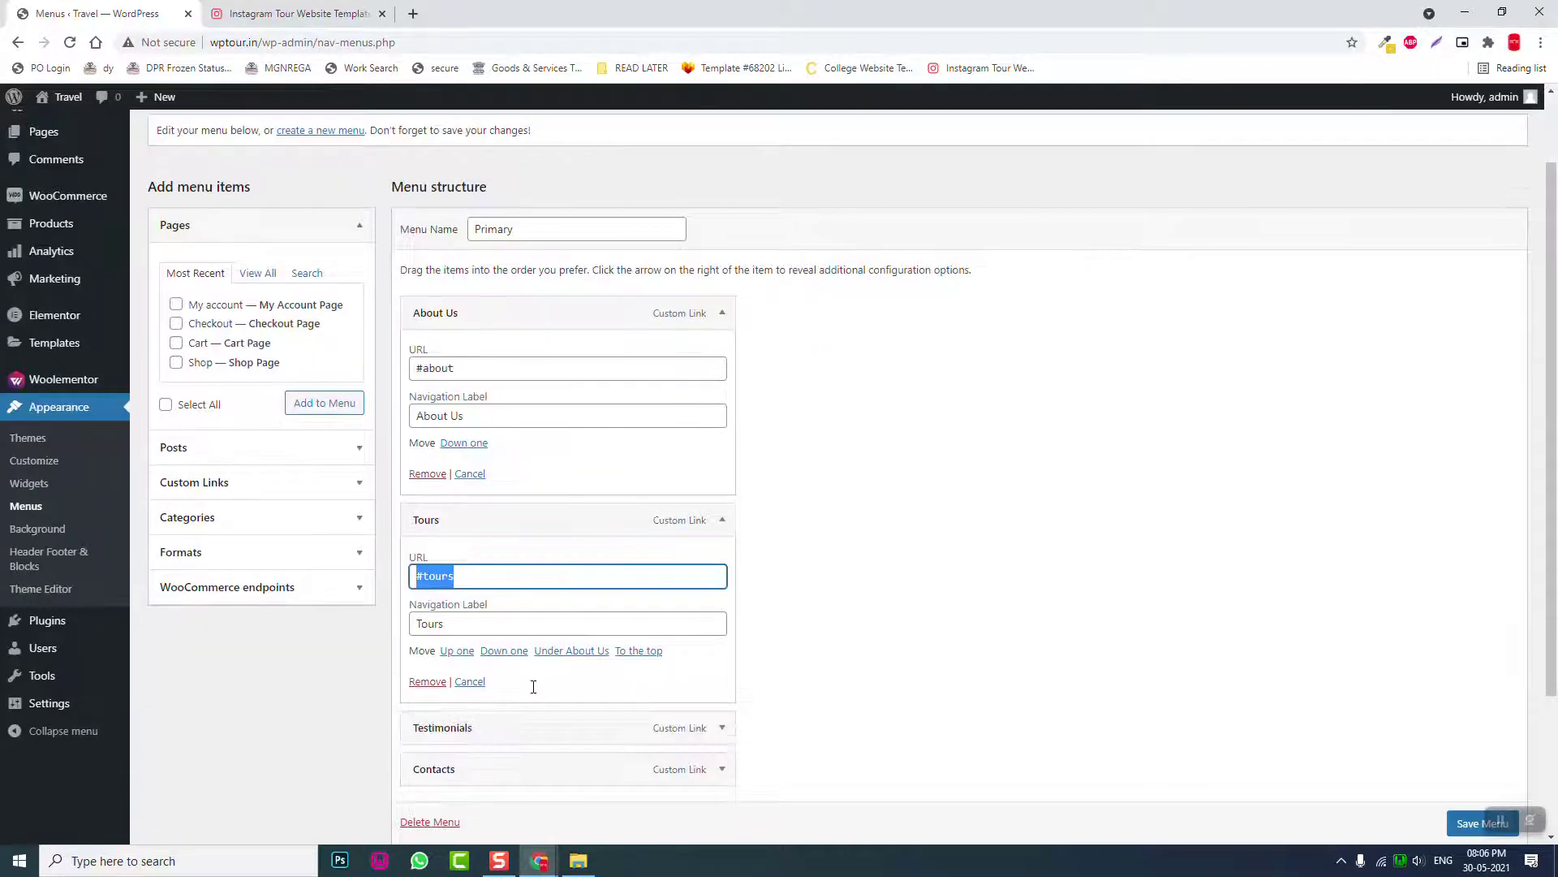
scroll(533, 687, down, 2)
Expand Testimonials and Contacts to check their #testimonials and #contacts links
click(720, 537)
drag(529, 590, 388, 581)
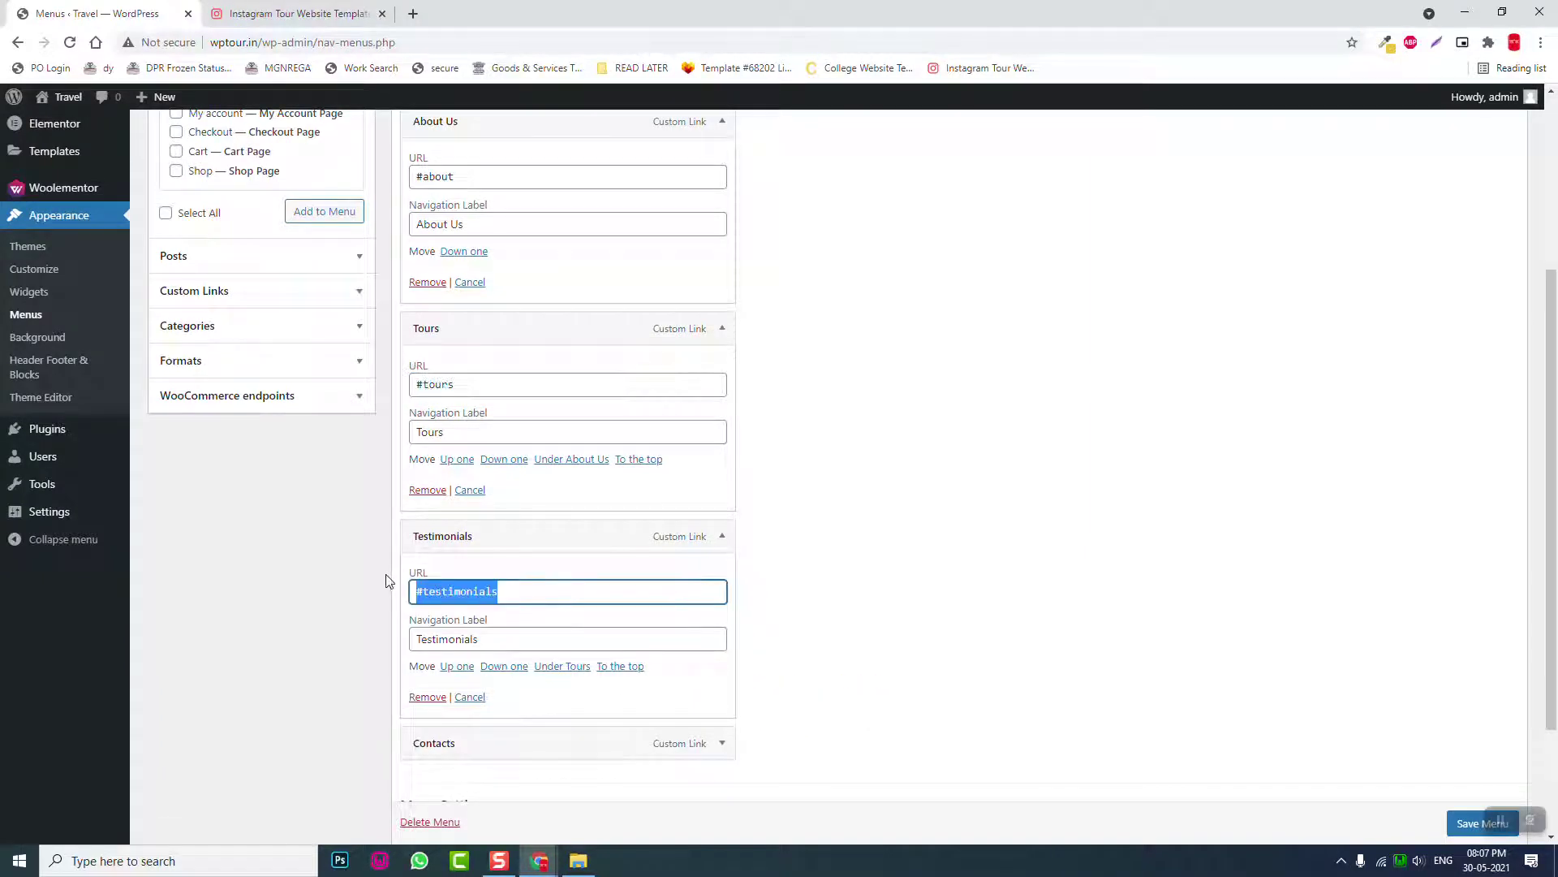
click(417, 592)
scroll(593, 650, down, 1)
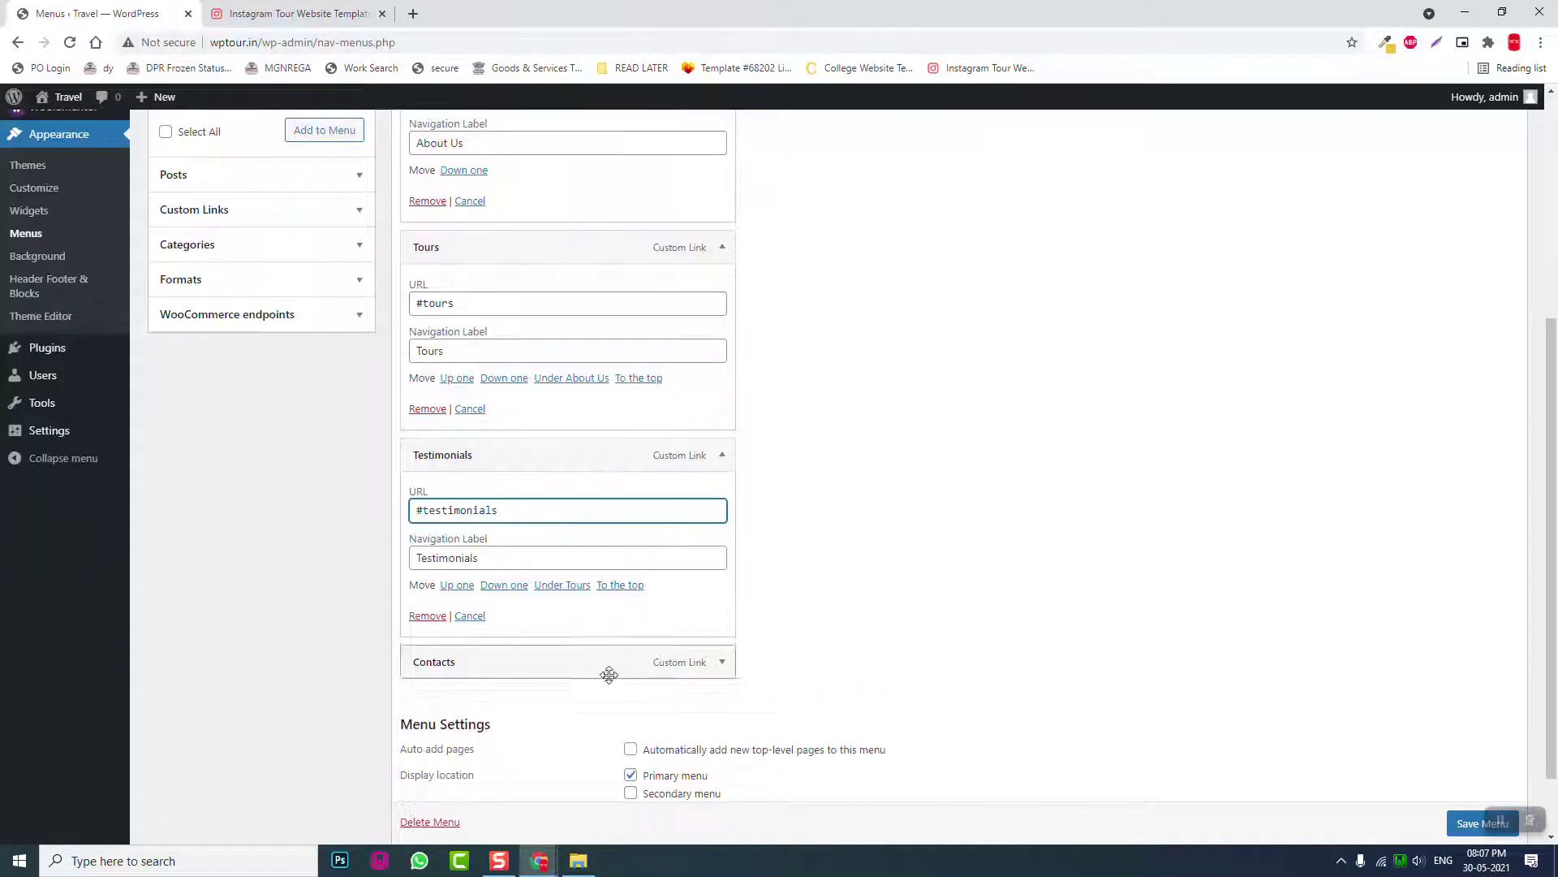
click(721, 662)
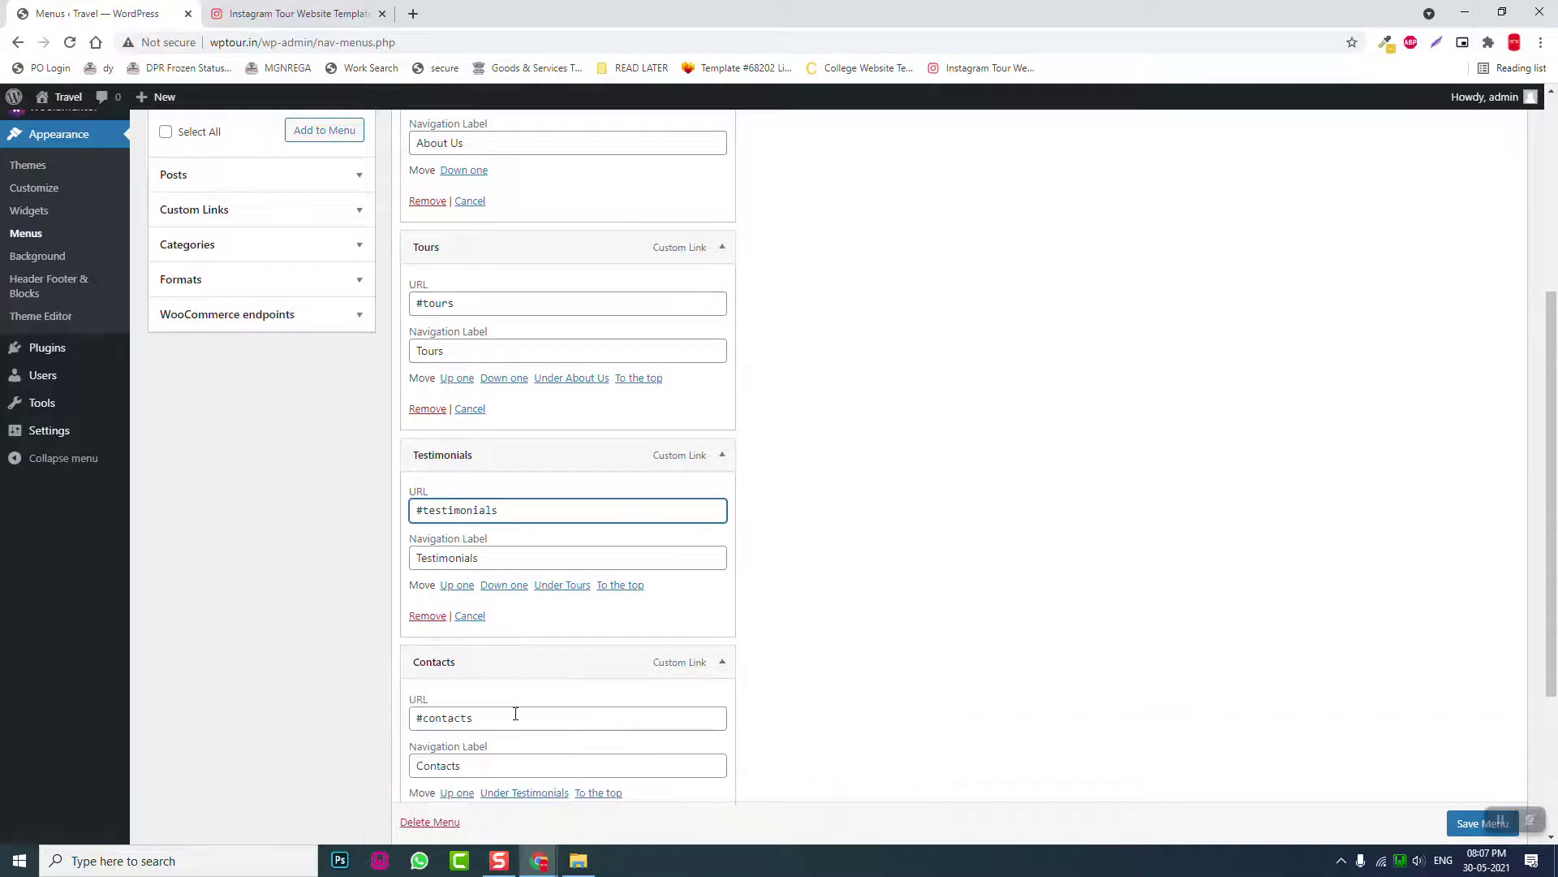
drag(516, 714, 270, 720)
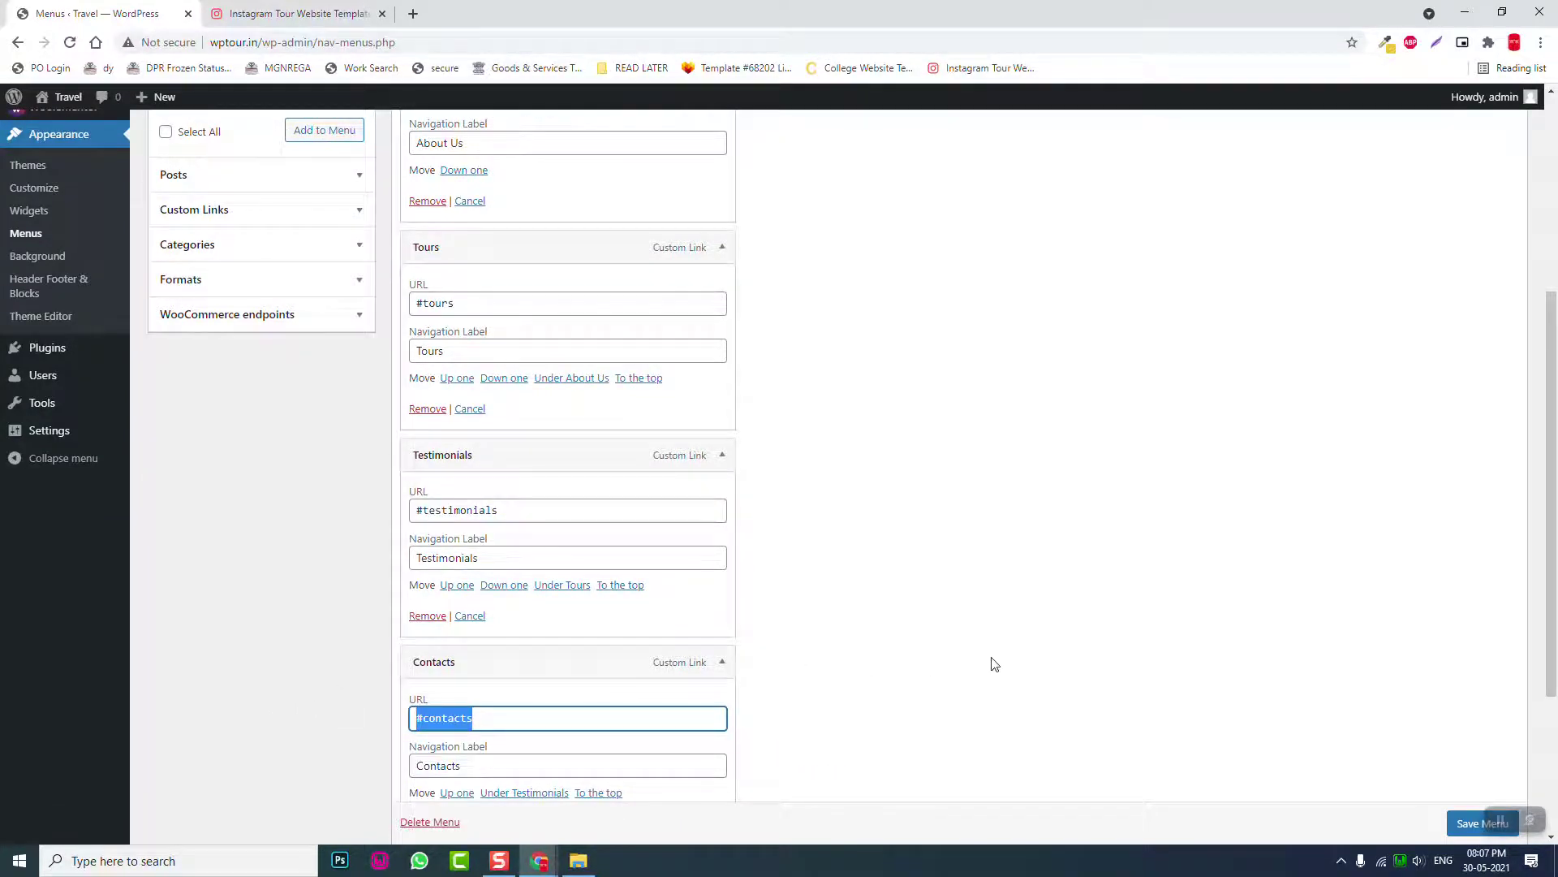
scroll(996, 662, down, 3)
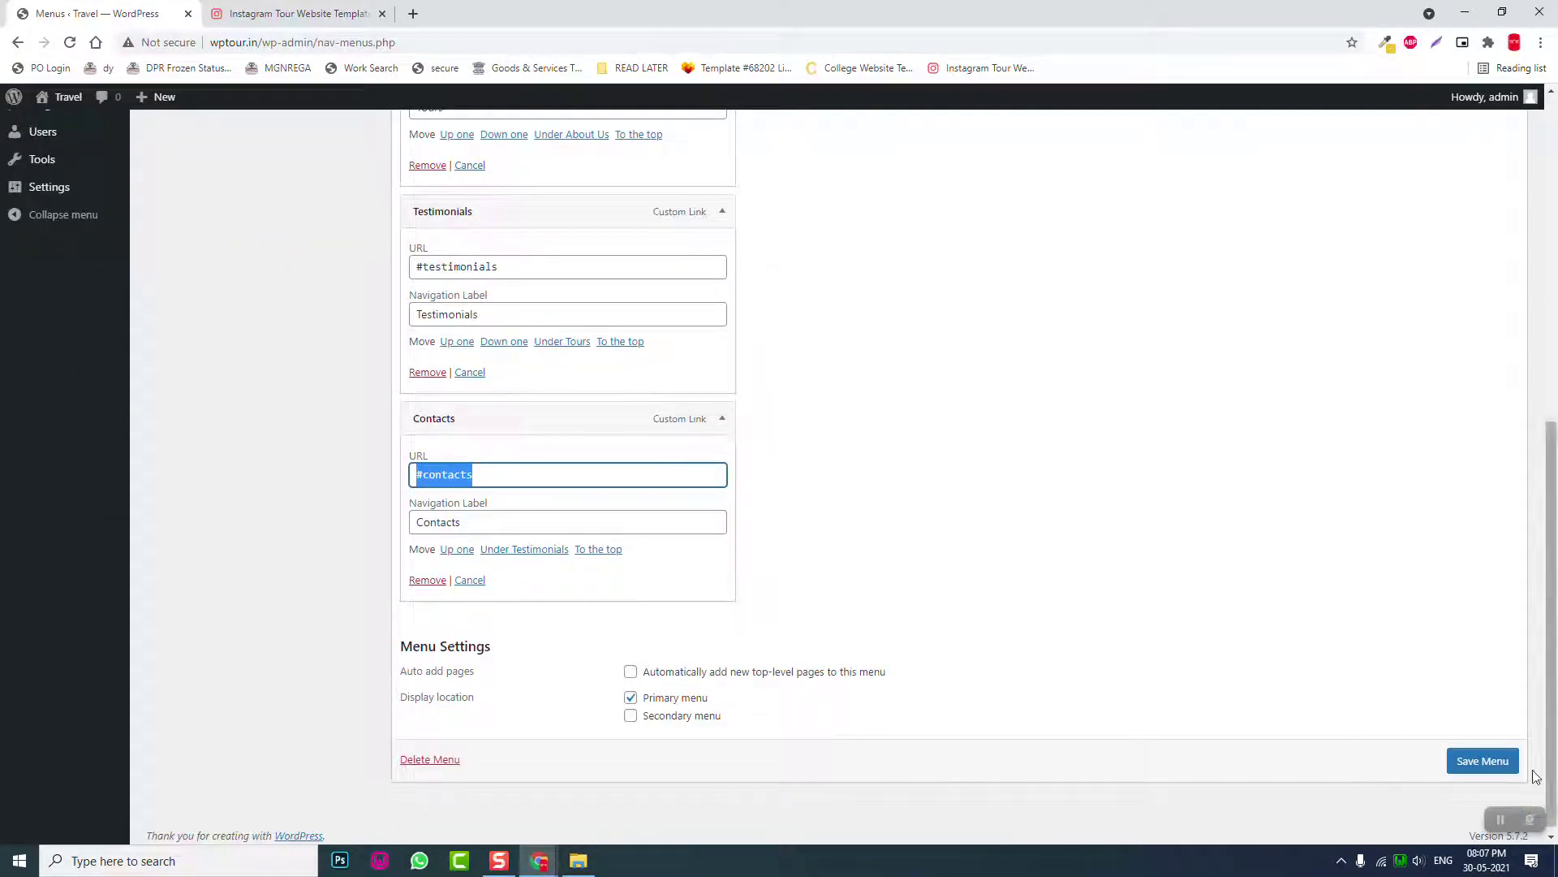
scroll(627, 391, up, 7)
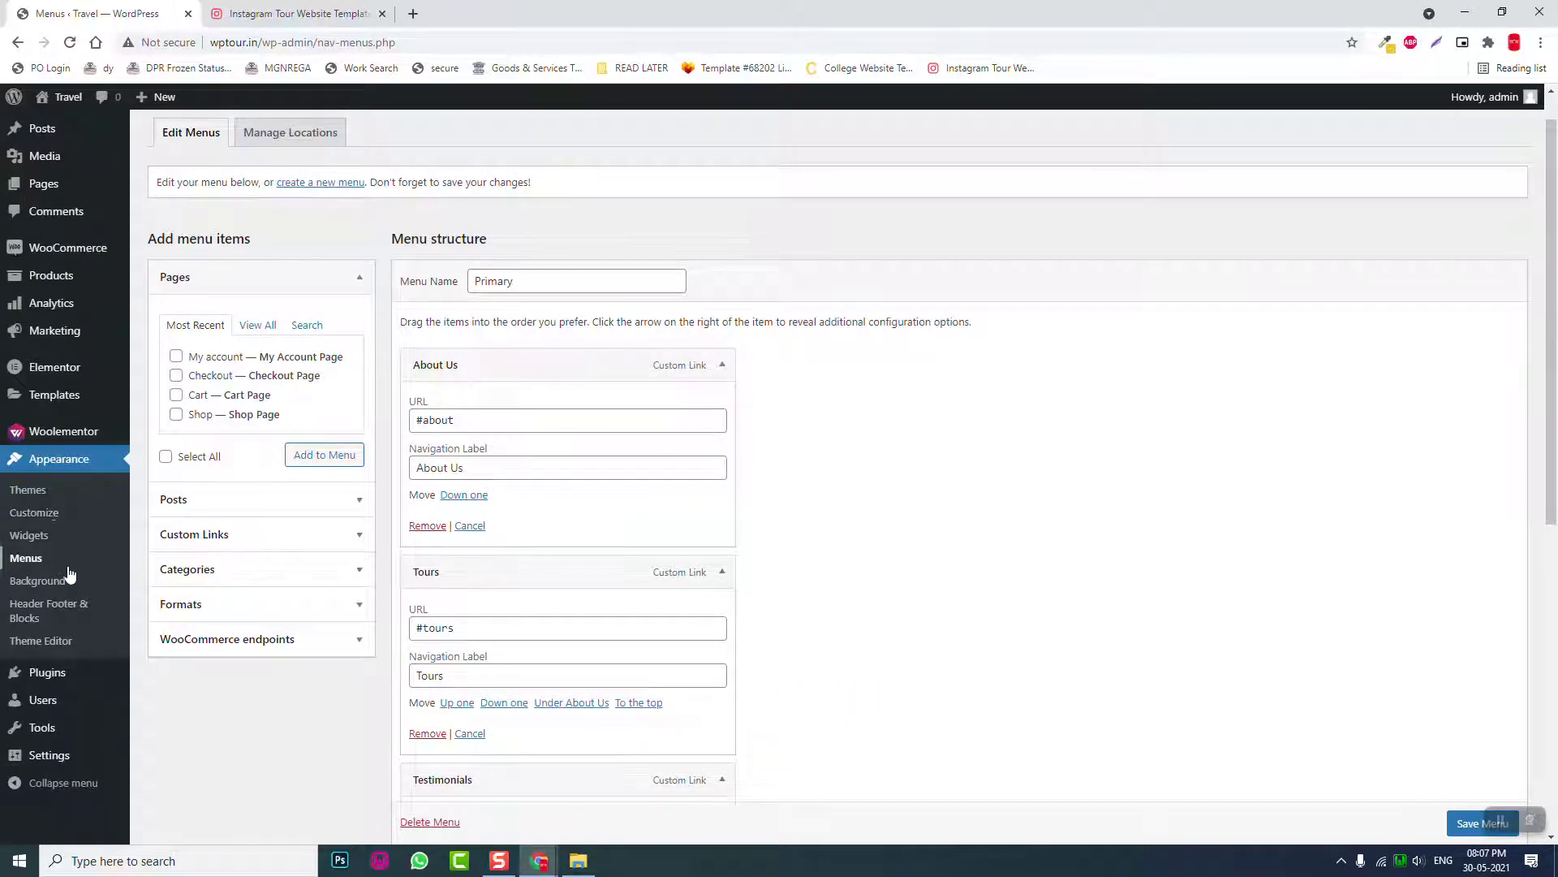
click(56, 614)
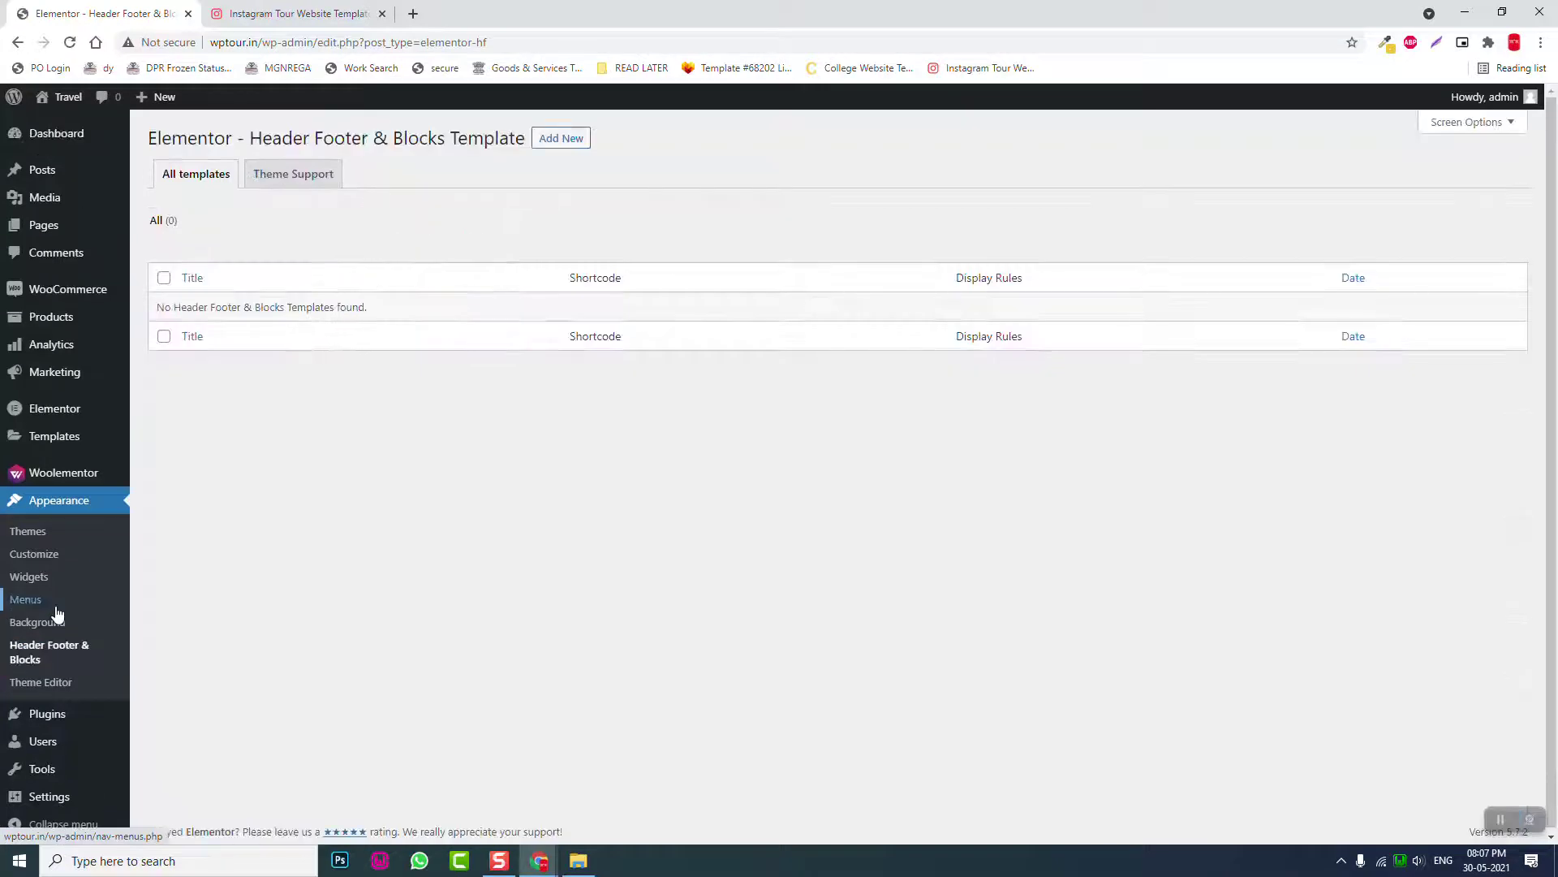
Create a 'Header' template of type Header, displayed on the entire website for all roles
click(565, 140)
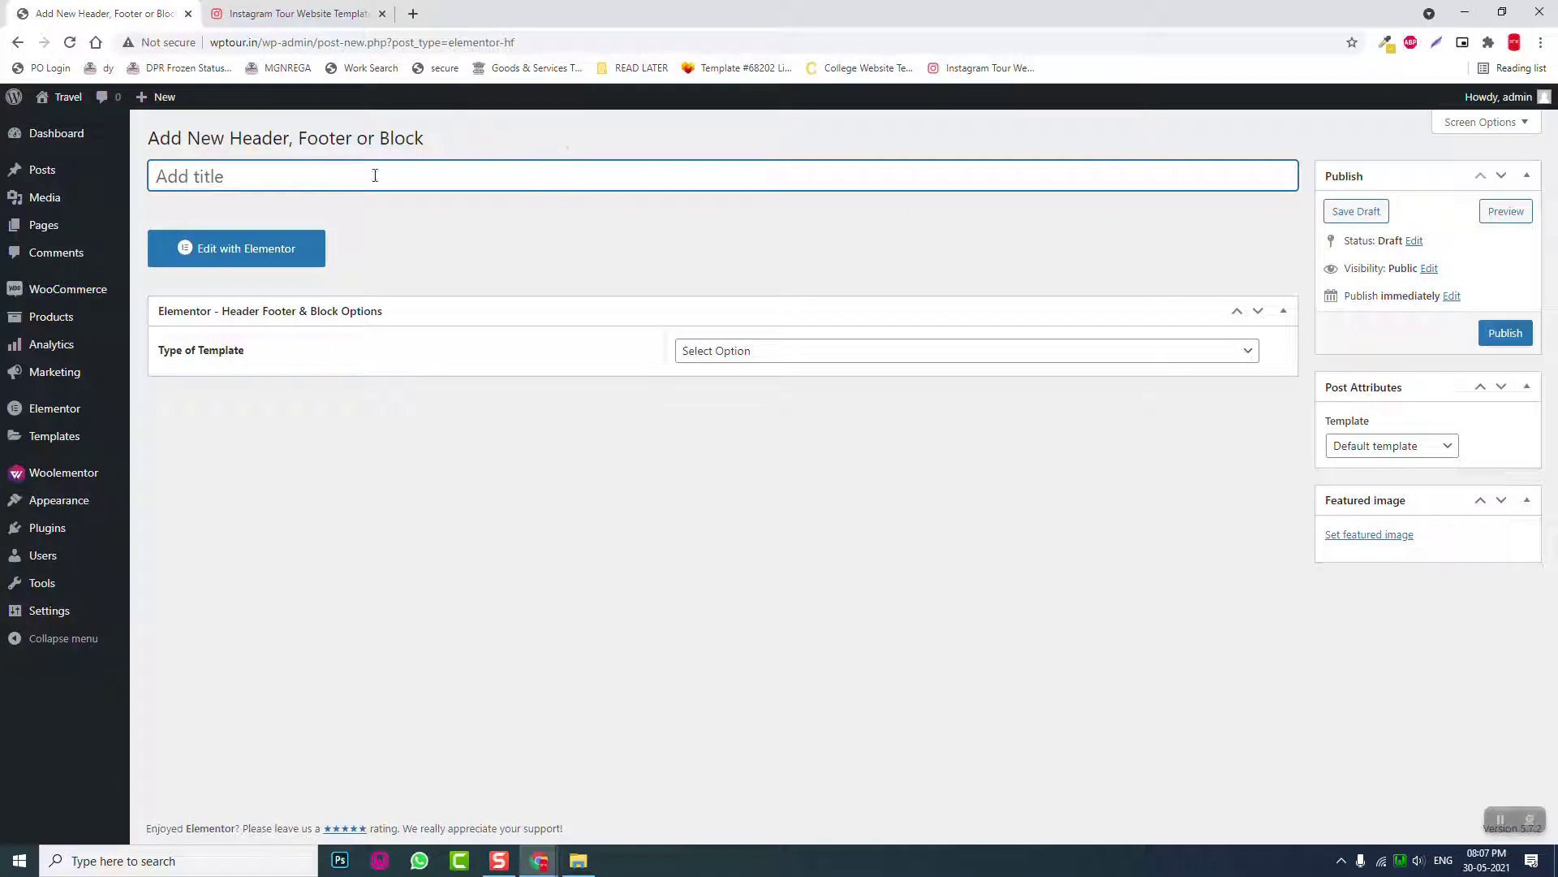
text(Header)
click(810, 354)
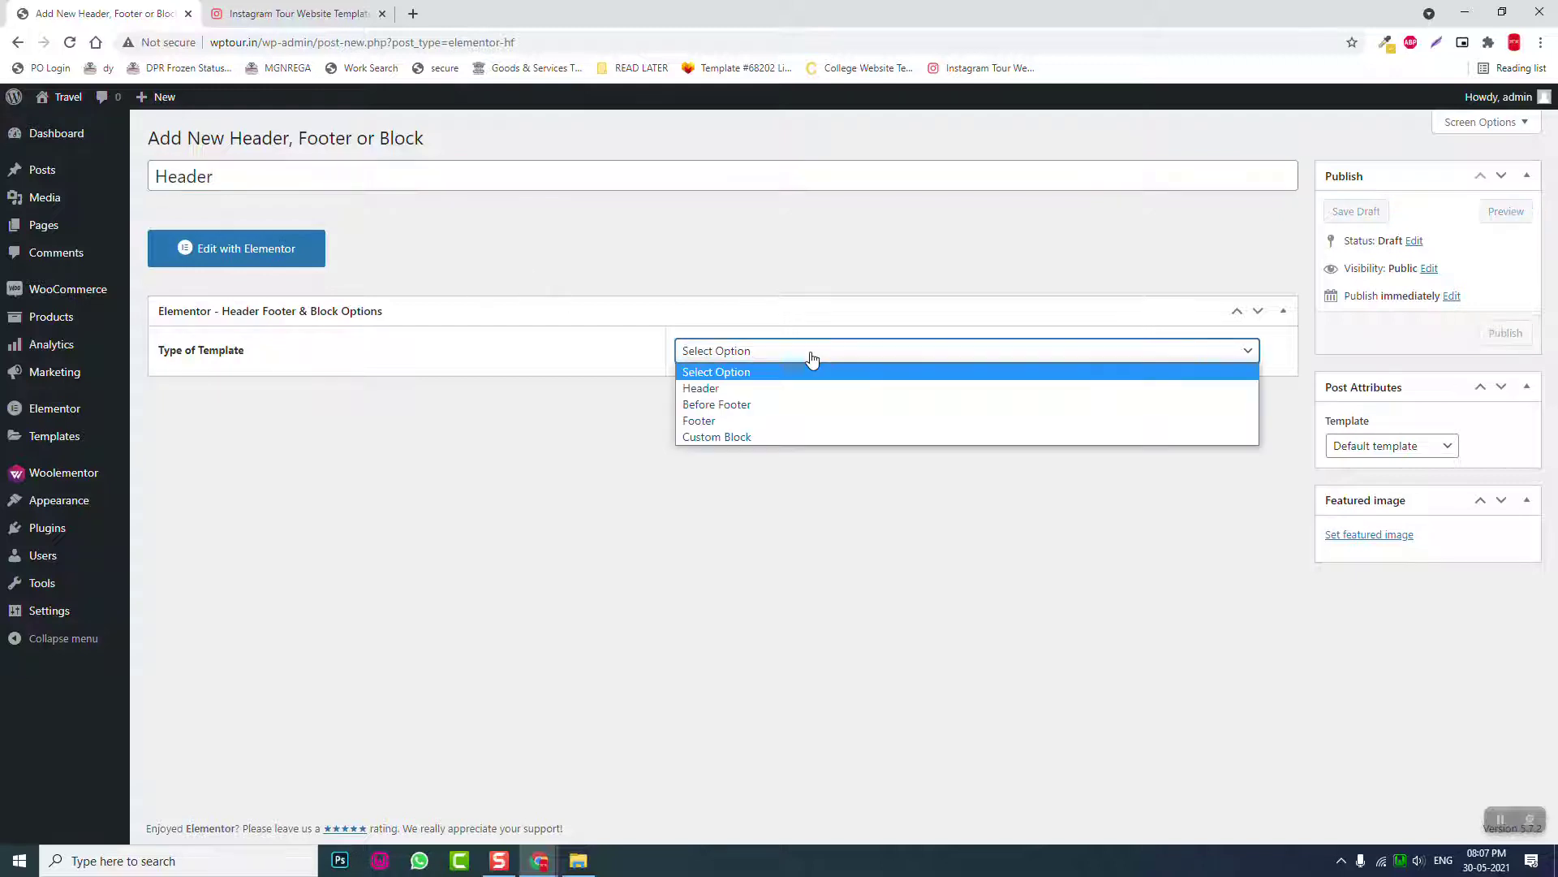
click(797, 390)
click(772, 411)
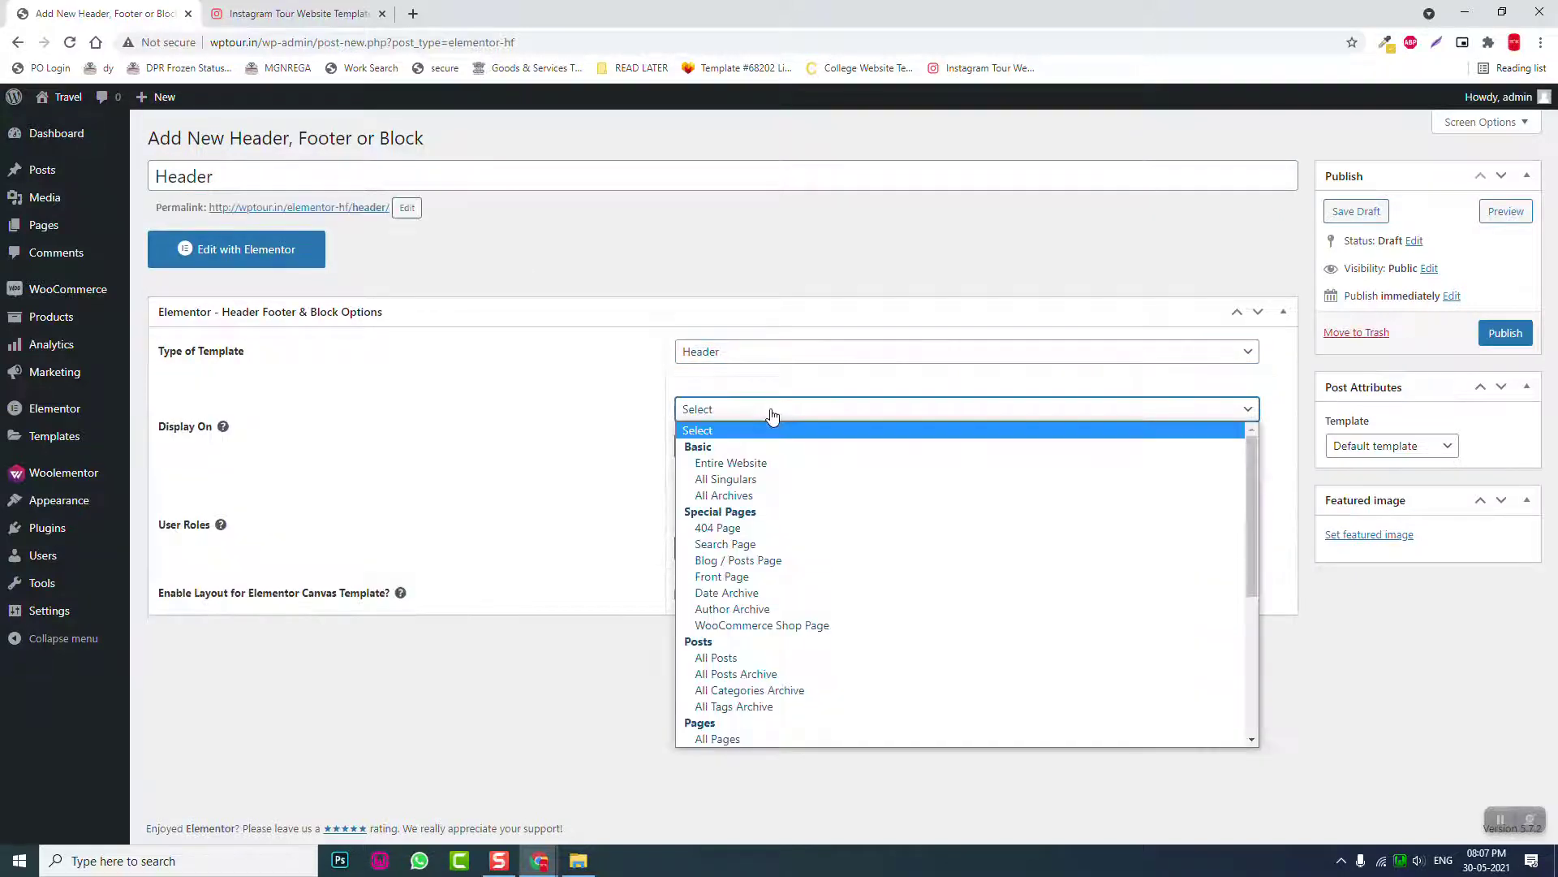
click(767, 460)
click(758, 510)
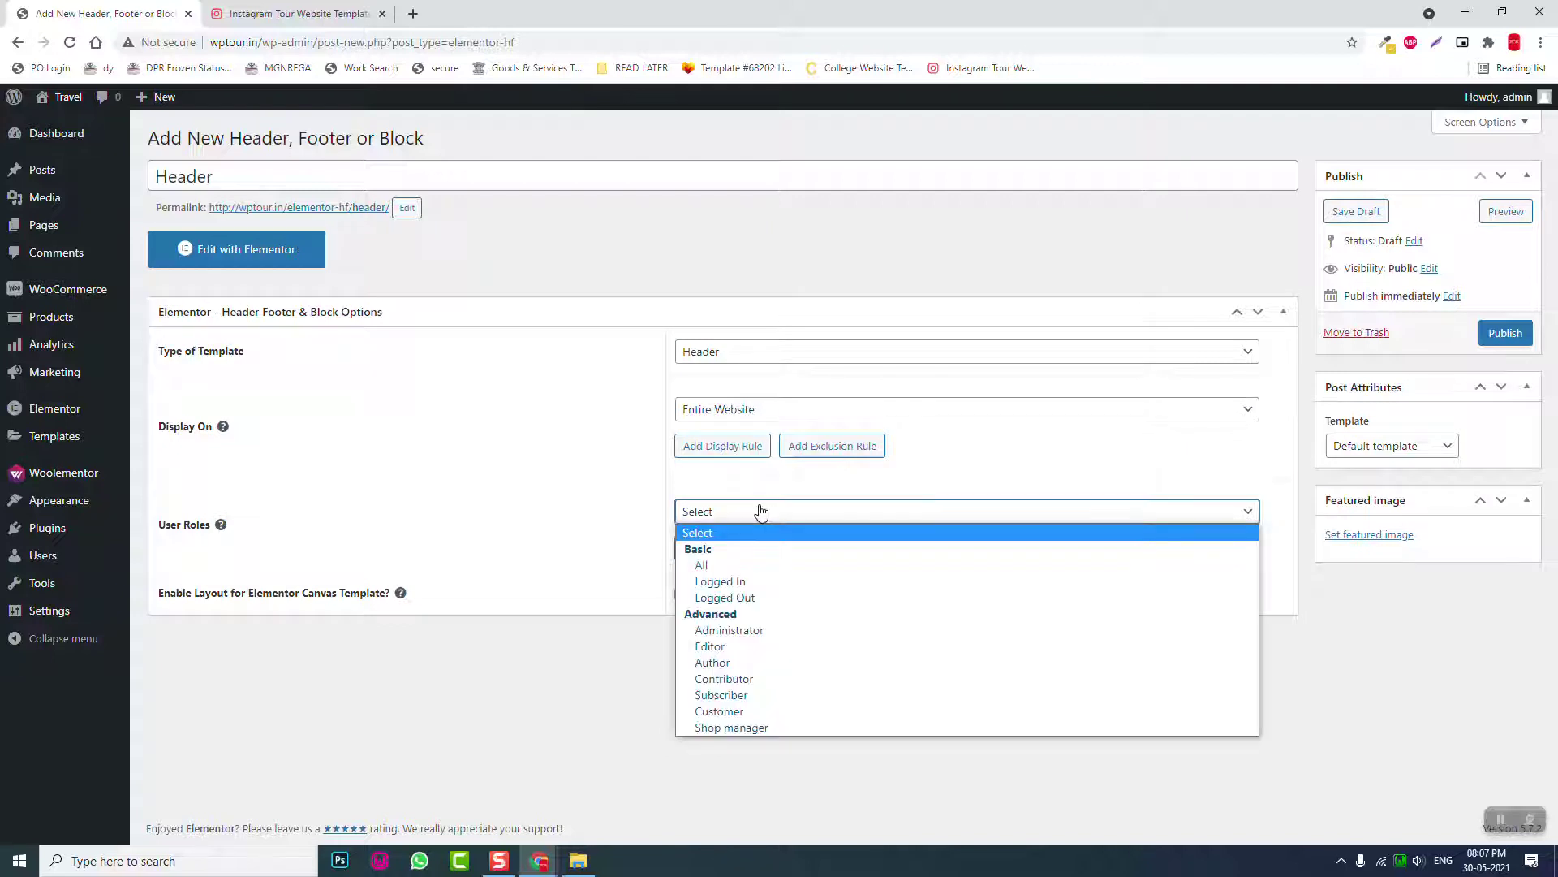
click(752, 568)
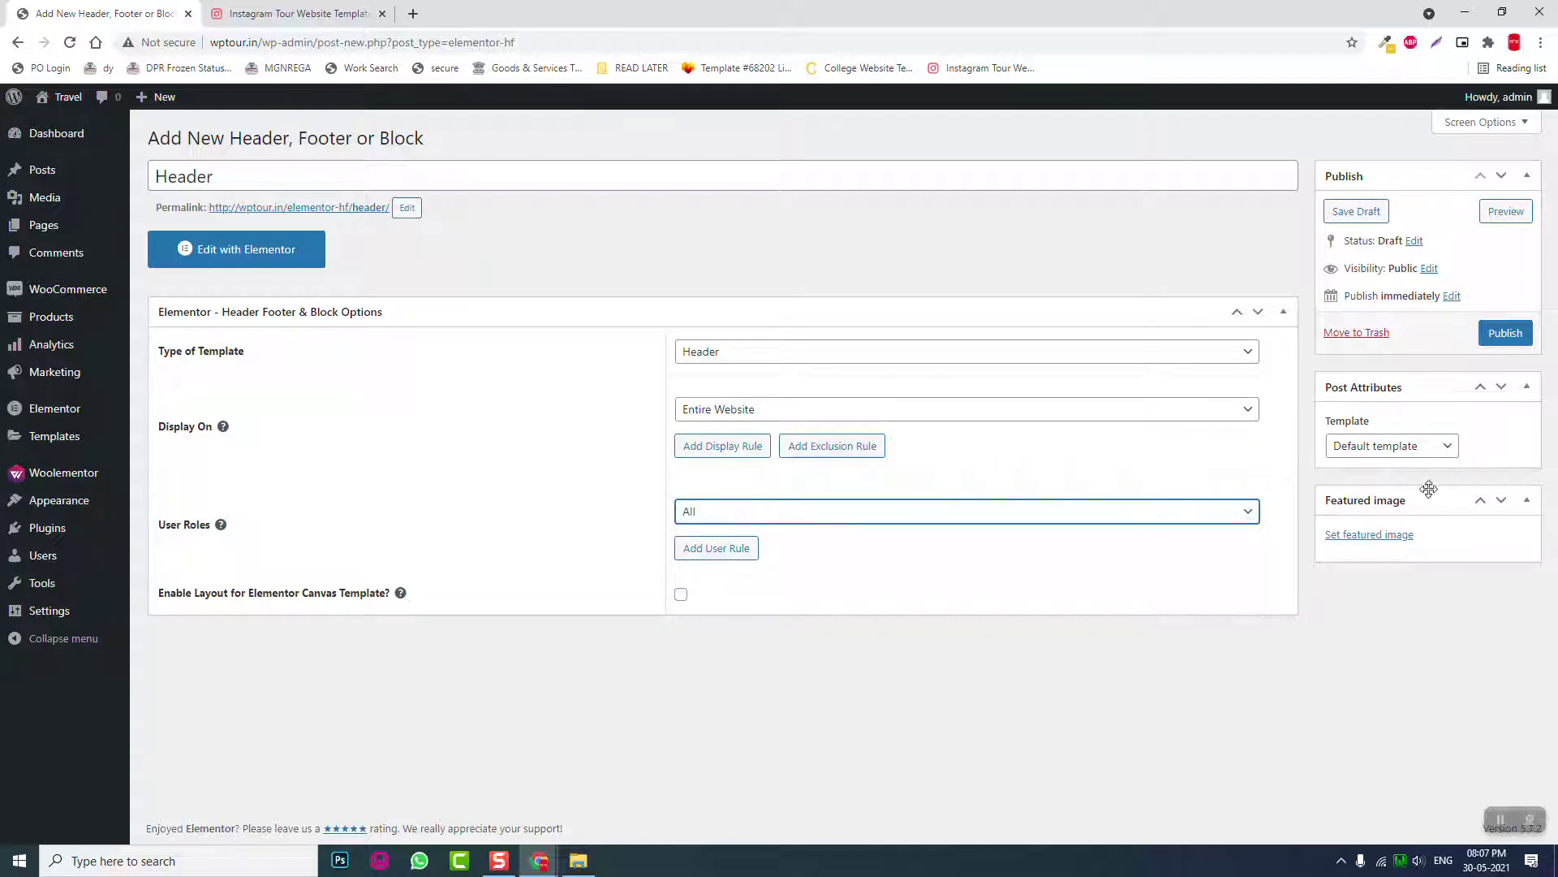
Publish it with the Elementor Canvas layout and open it in Elementor
click(1420, 448)
click(1416, 484)
click(1510, 336)
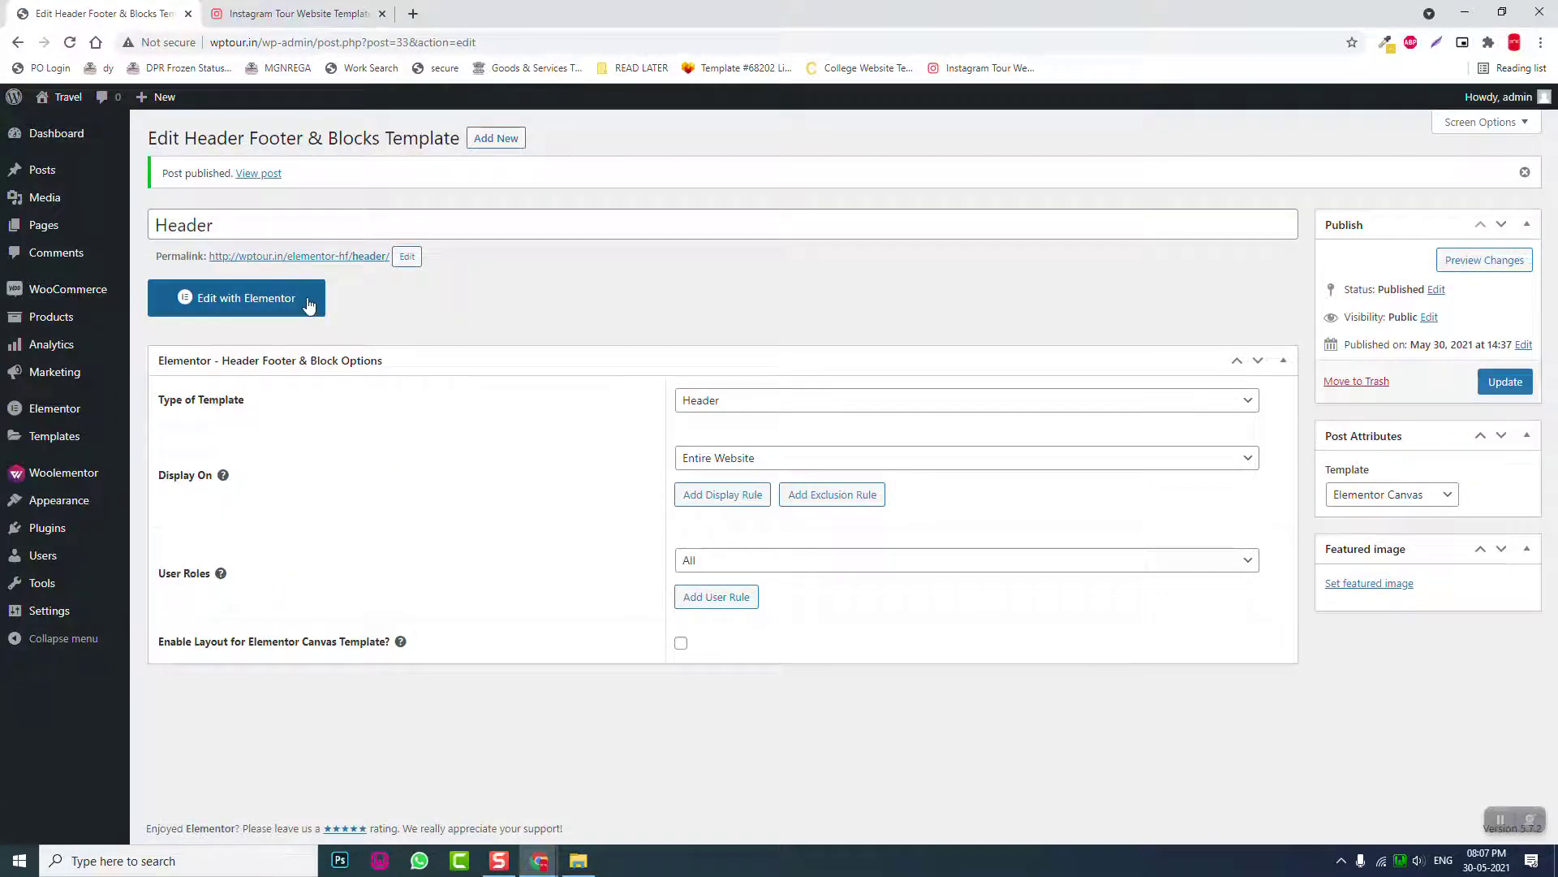
click(312, 301)
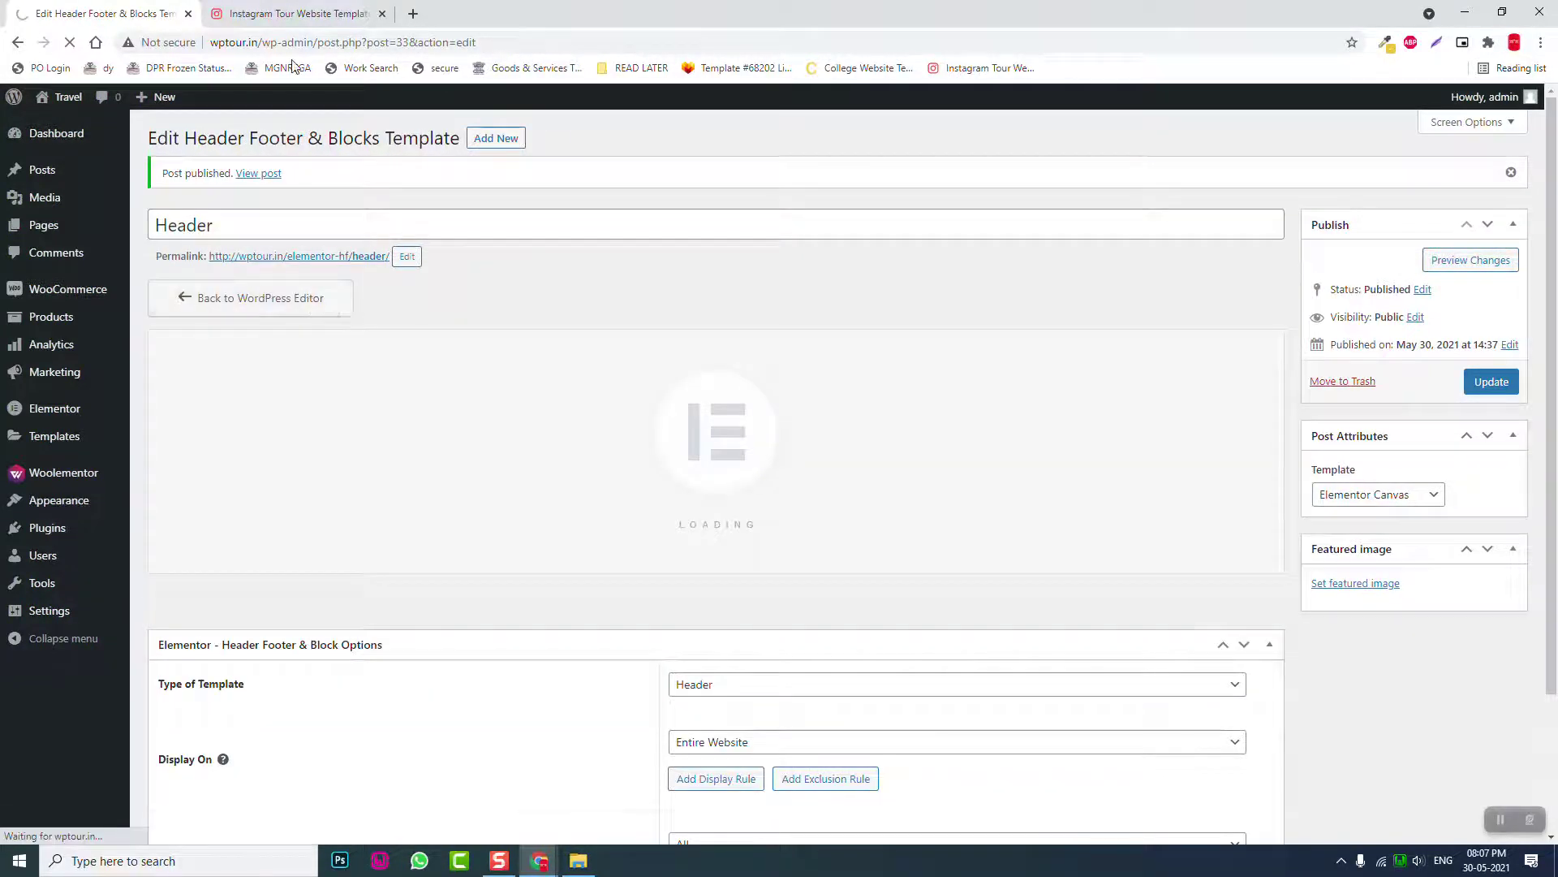
click(298, 14)
Scroll through the Insta.Trip demo down to its footer and back up to the hero
scroll(385, 313, up, 10)
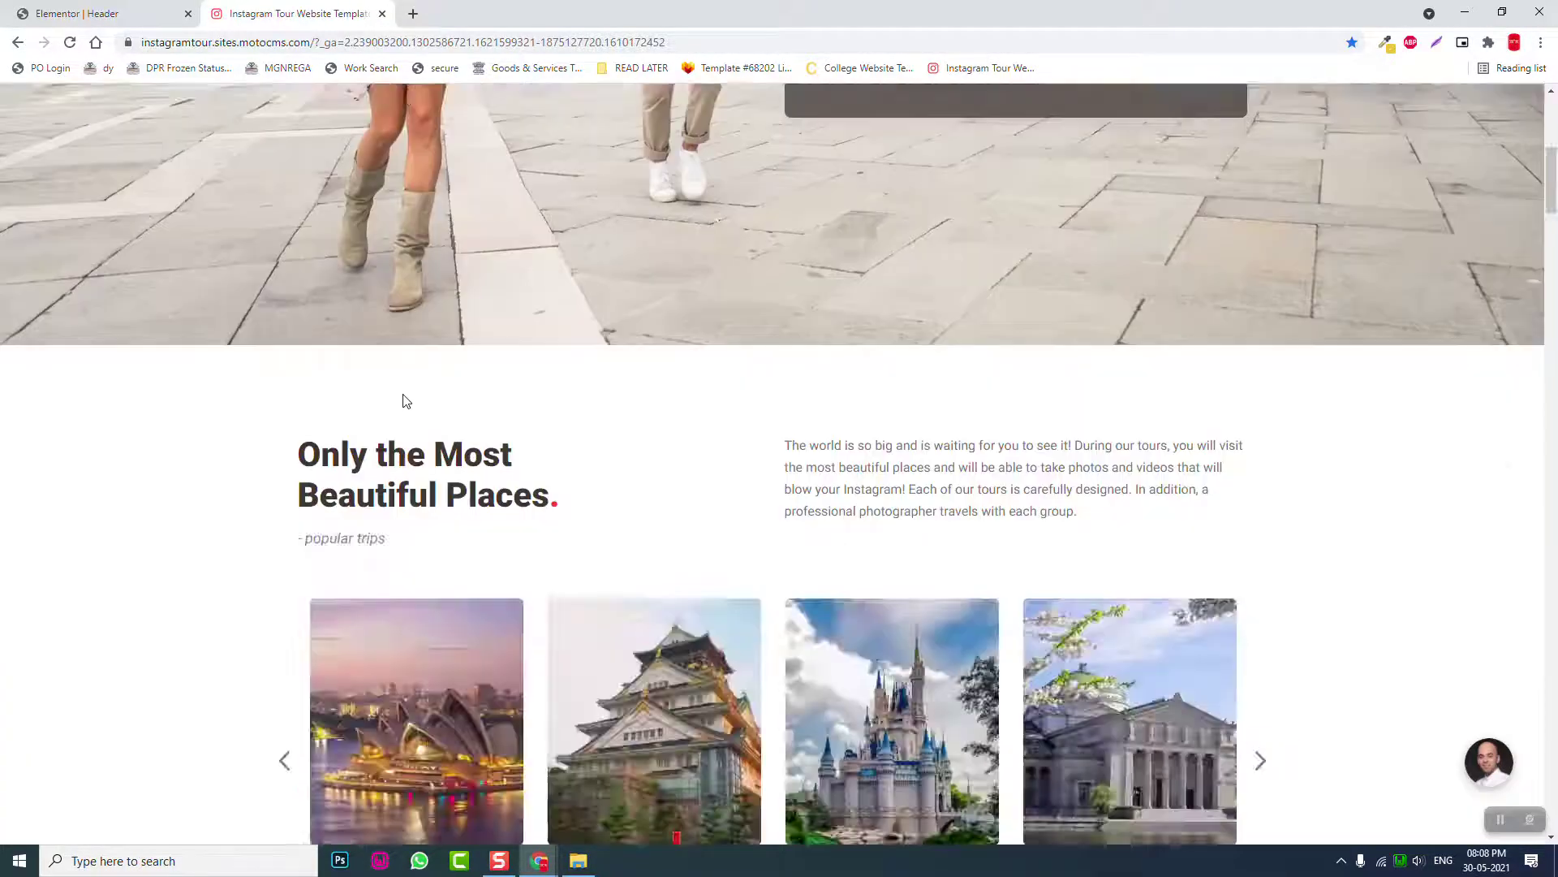
scroll(403, 401, down, 18)
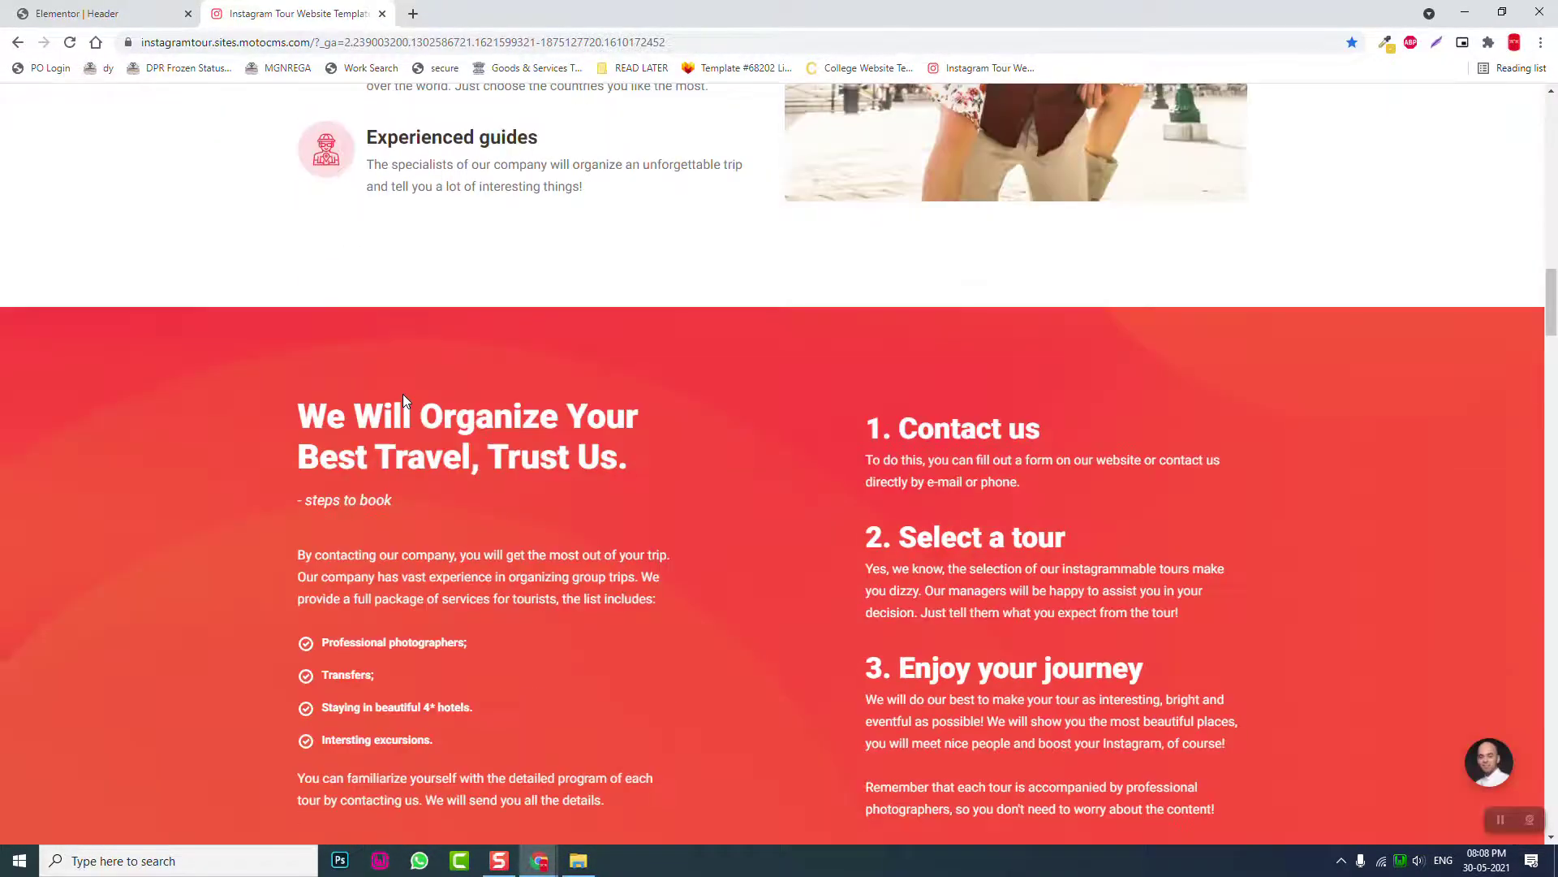
scroll(403, 401, down, 15)
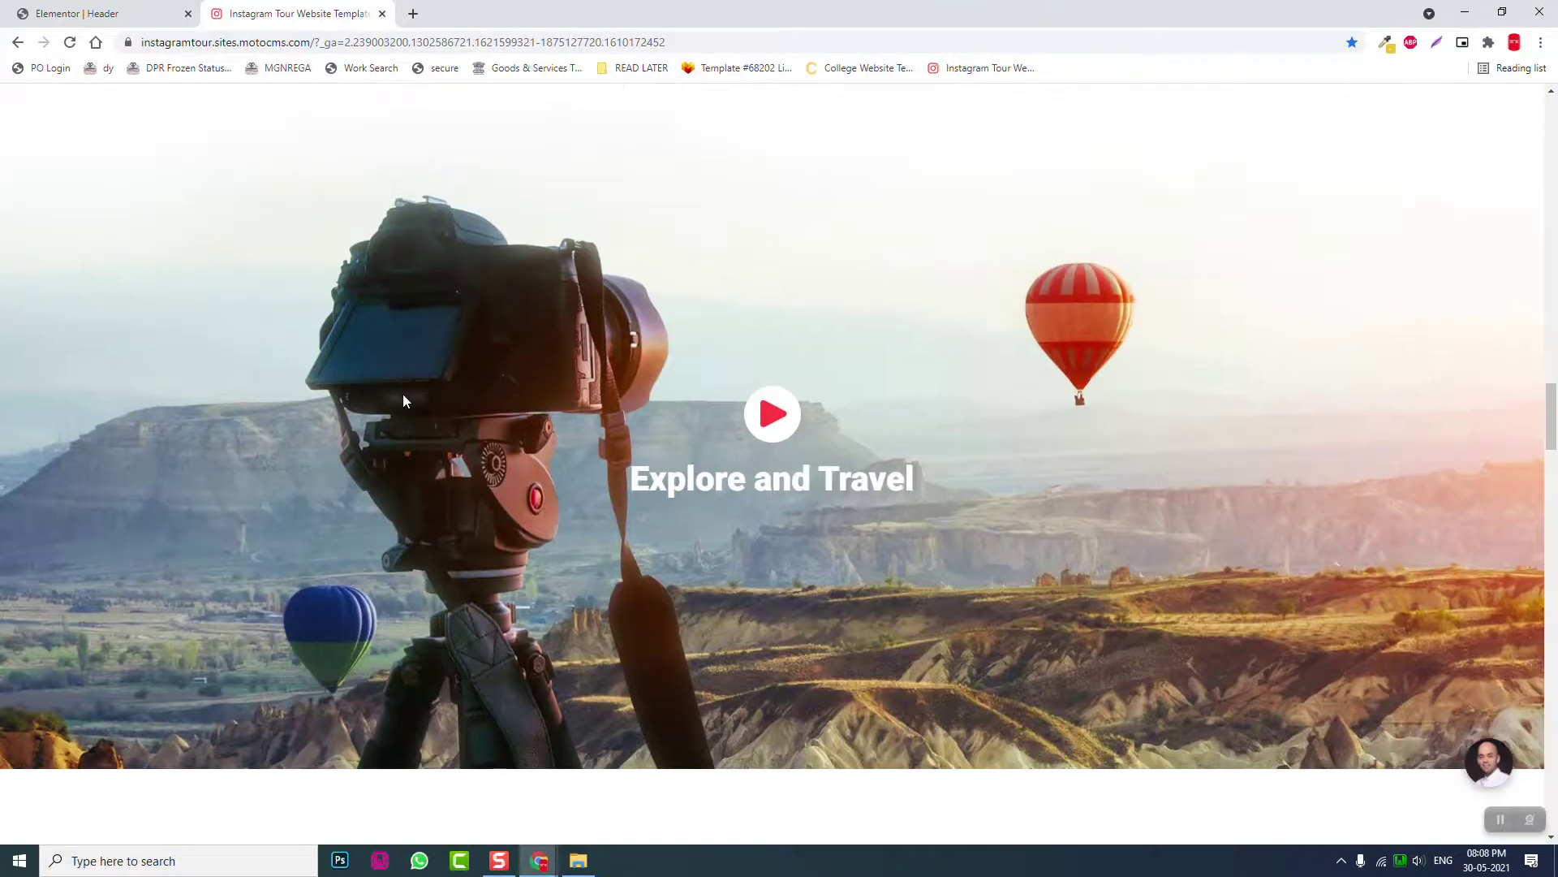
scroll(403, 401, down, 15)
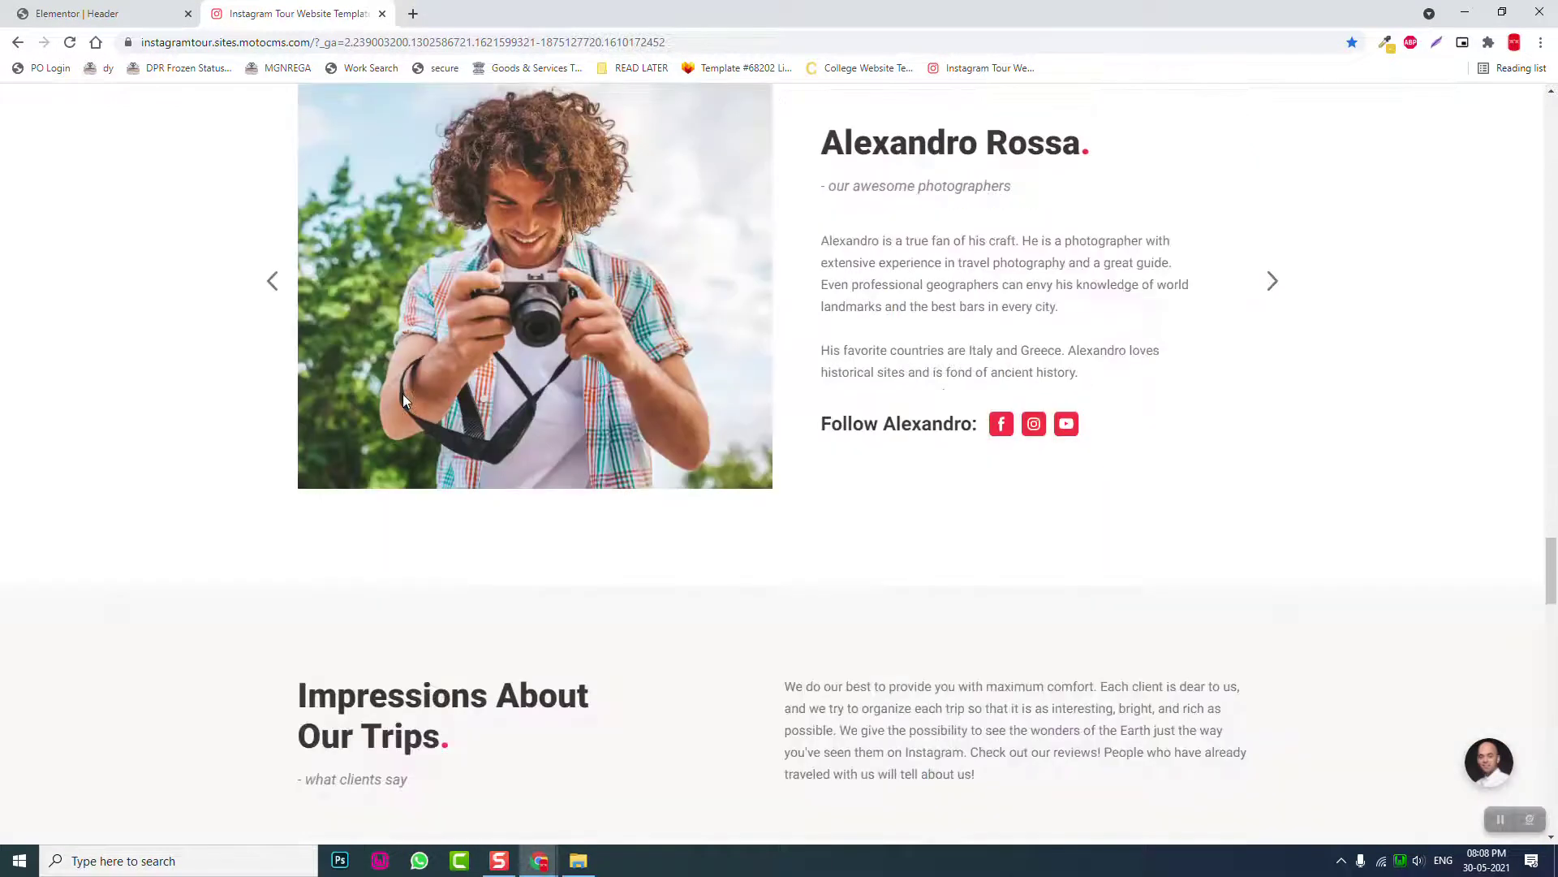
scroll(403, 401, down, 12)
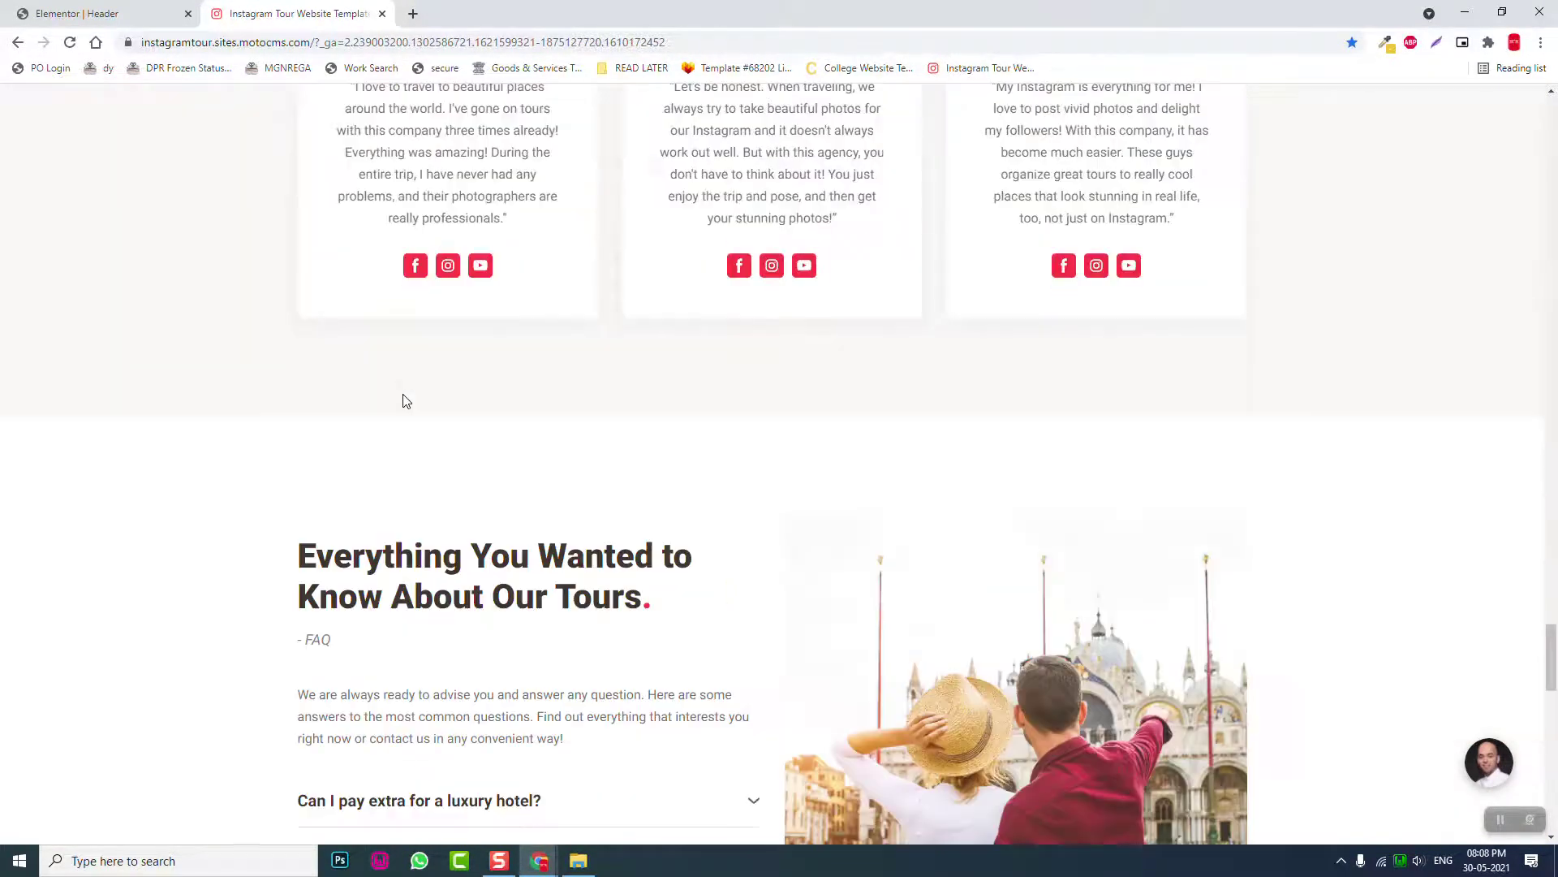
scroll(402, 401, down, 10)
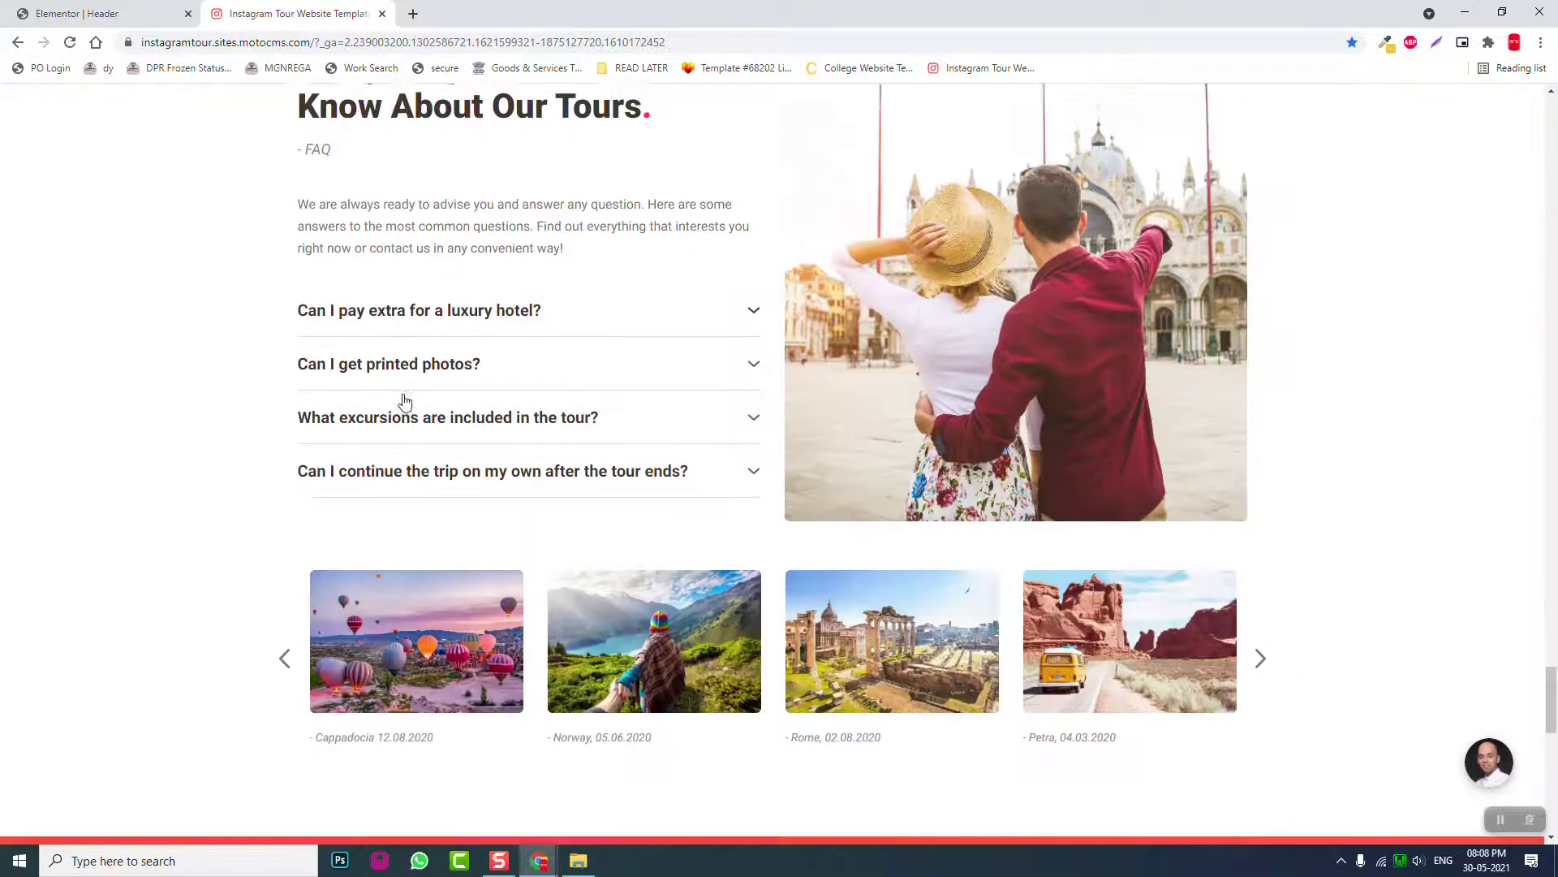
scroll(405, 402, down, 3)
scroll(1397, 619, down, 5)
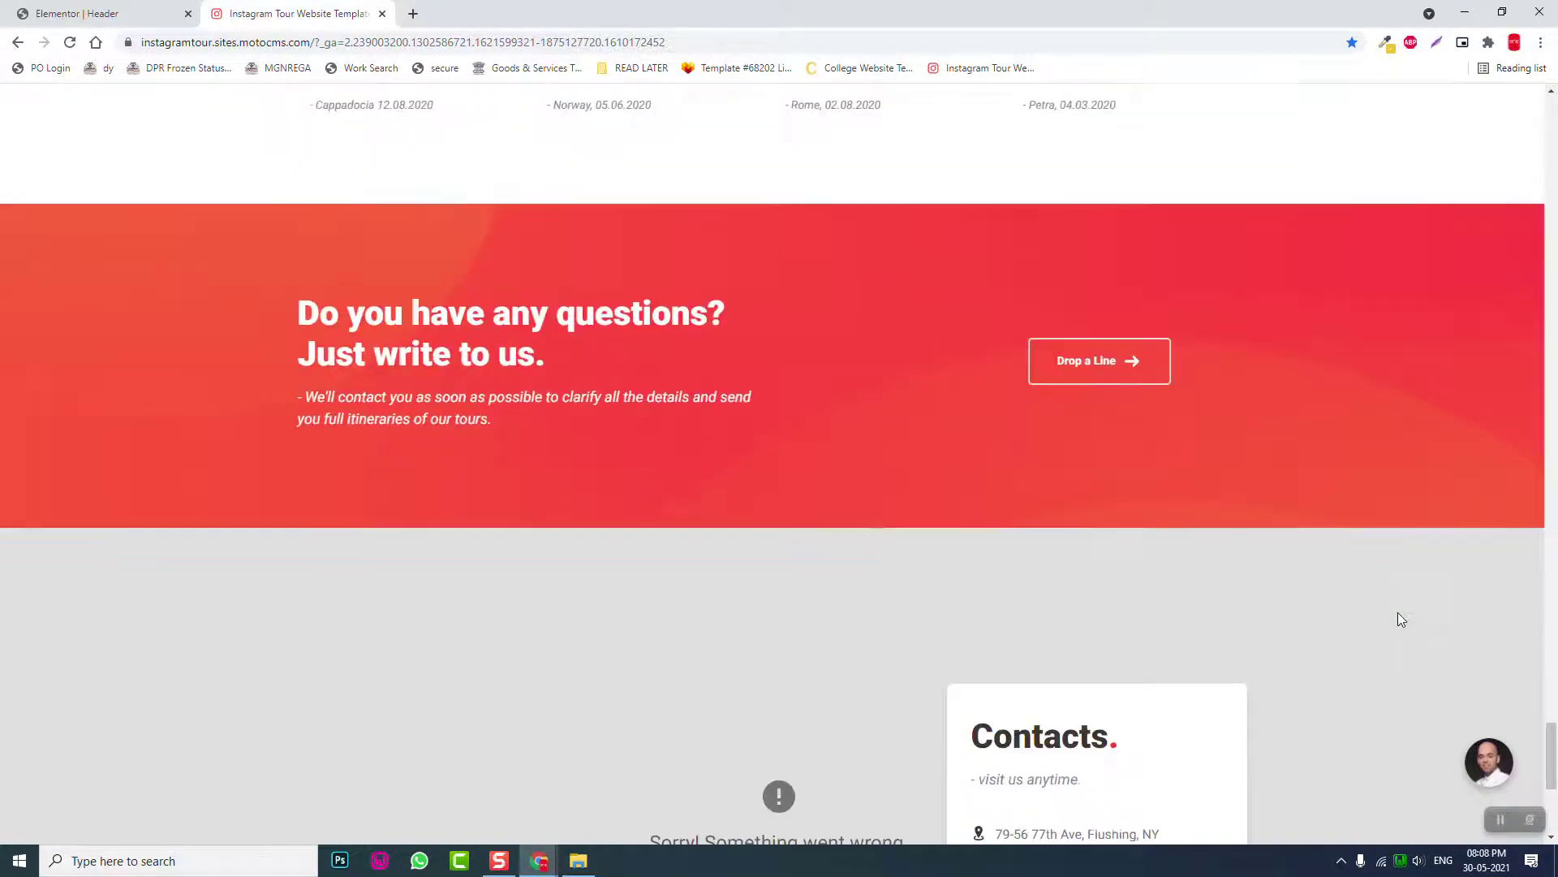
scroll(1398, 620, down, 1)
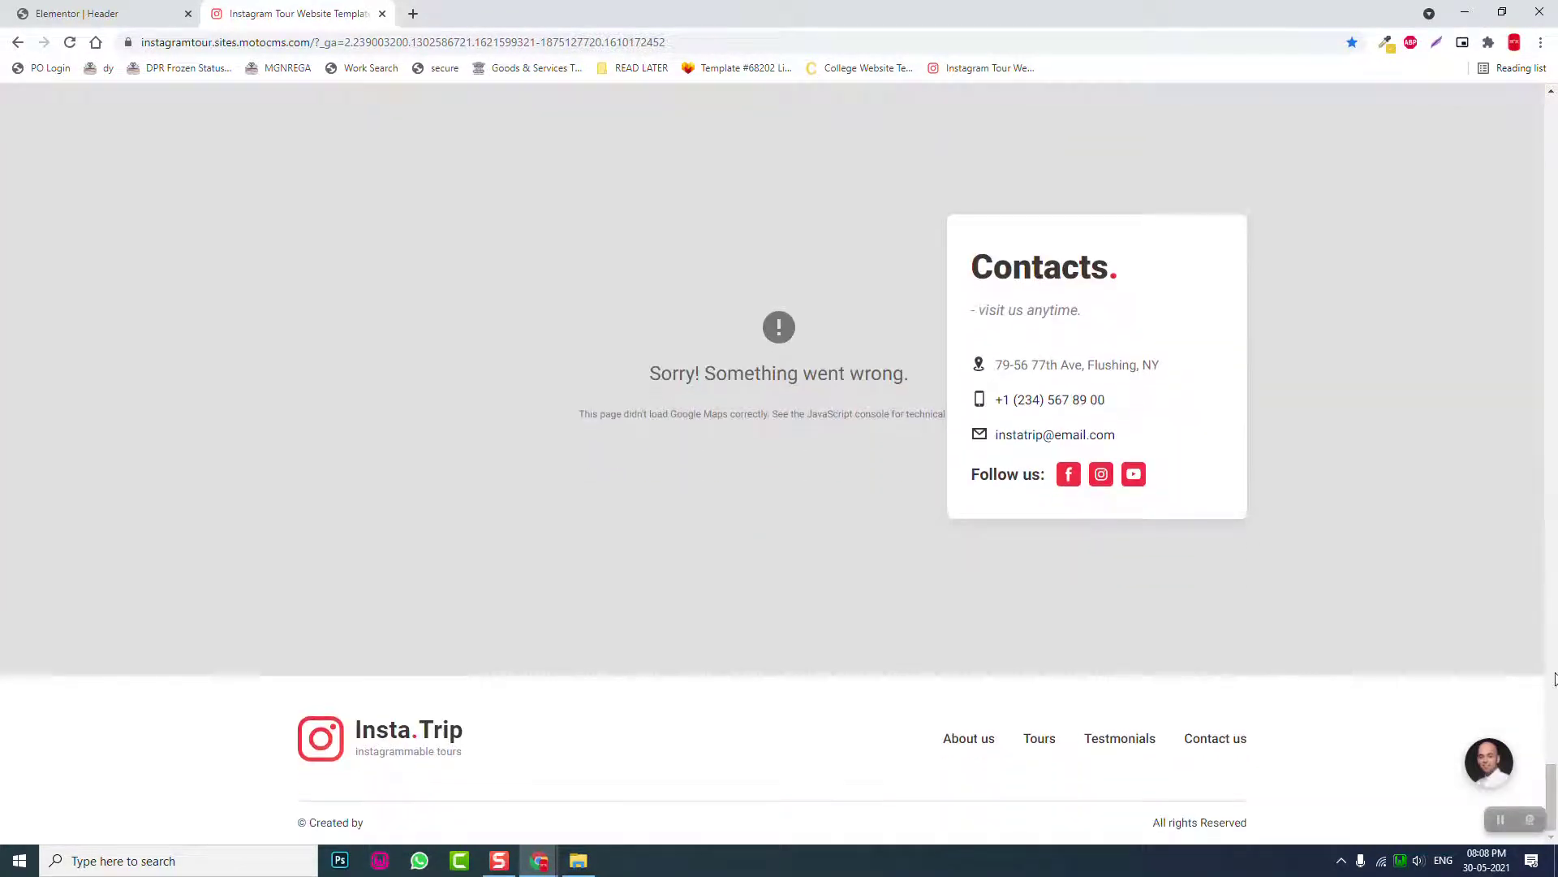
scroll(1555, 795, up, 15)
scroll(1556, 513, up, 15)
scroll(1556, 513, up, 10)
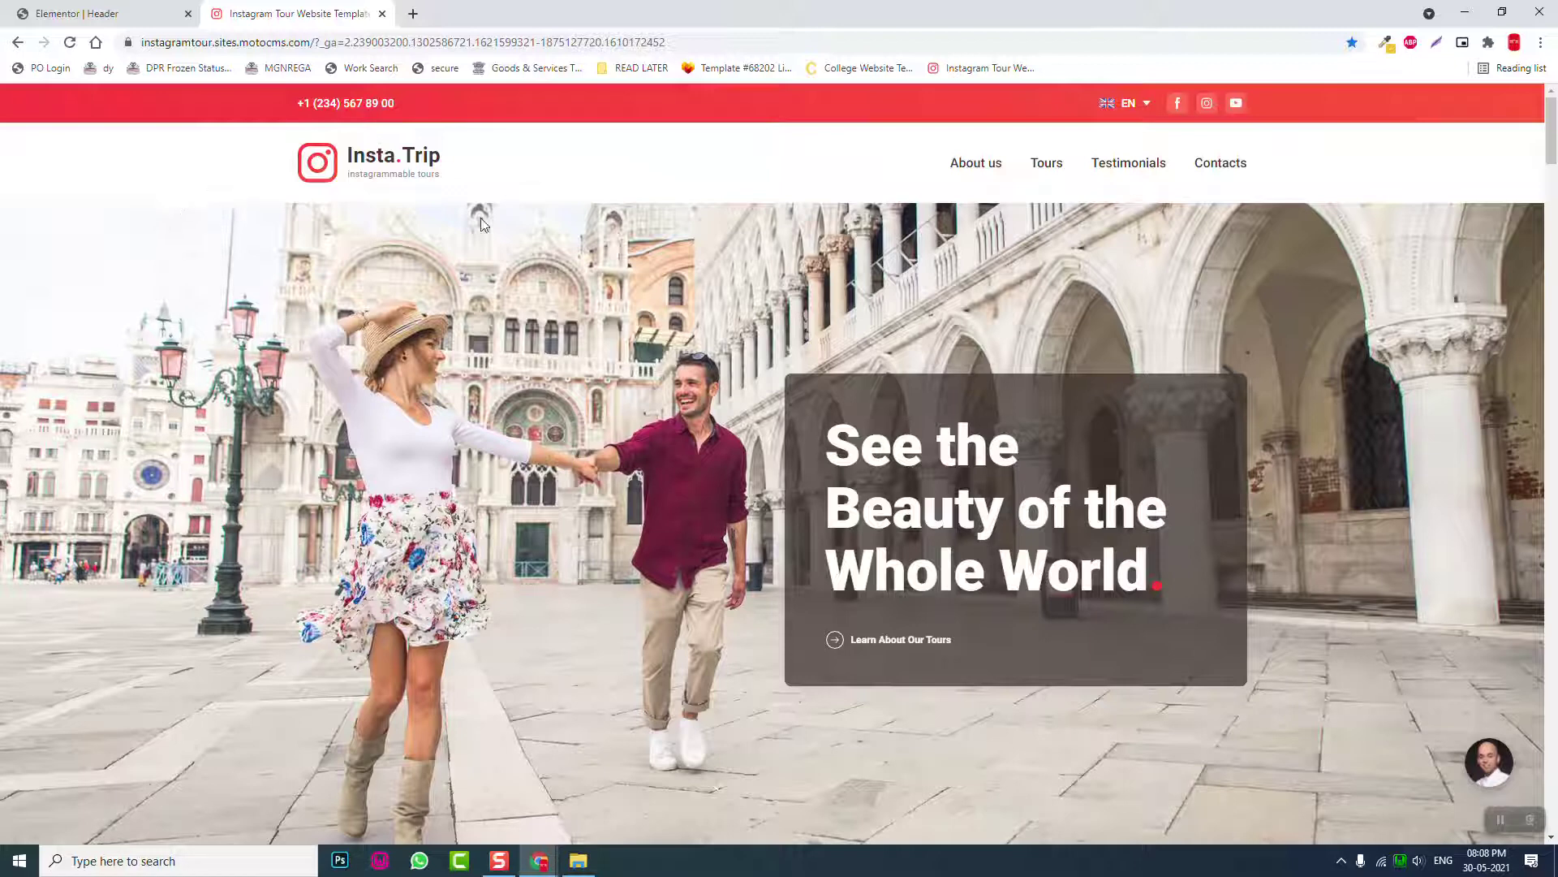
Inspect the selected hero title text in Chrome DevTools
drag(850, 431, 989, 450)
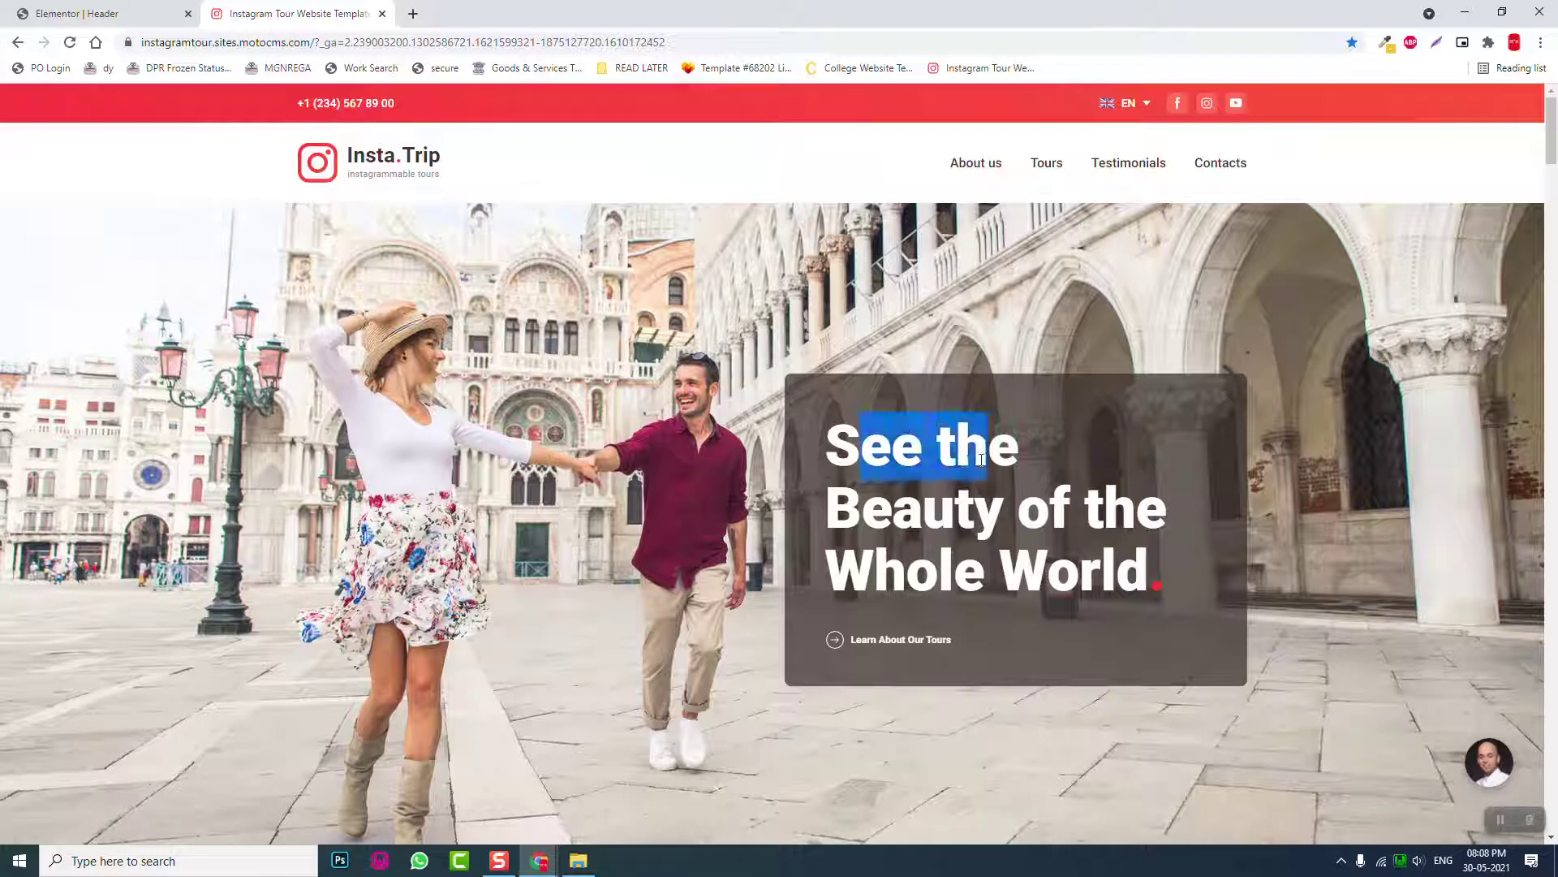
right_click(900, 455)
click(938, 537)
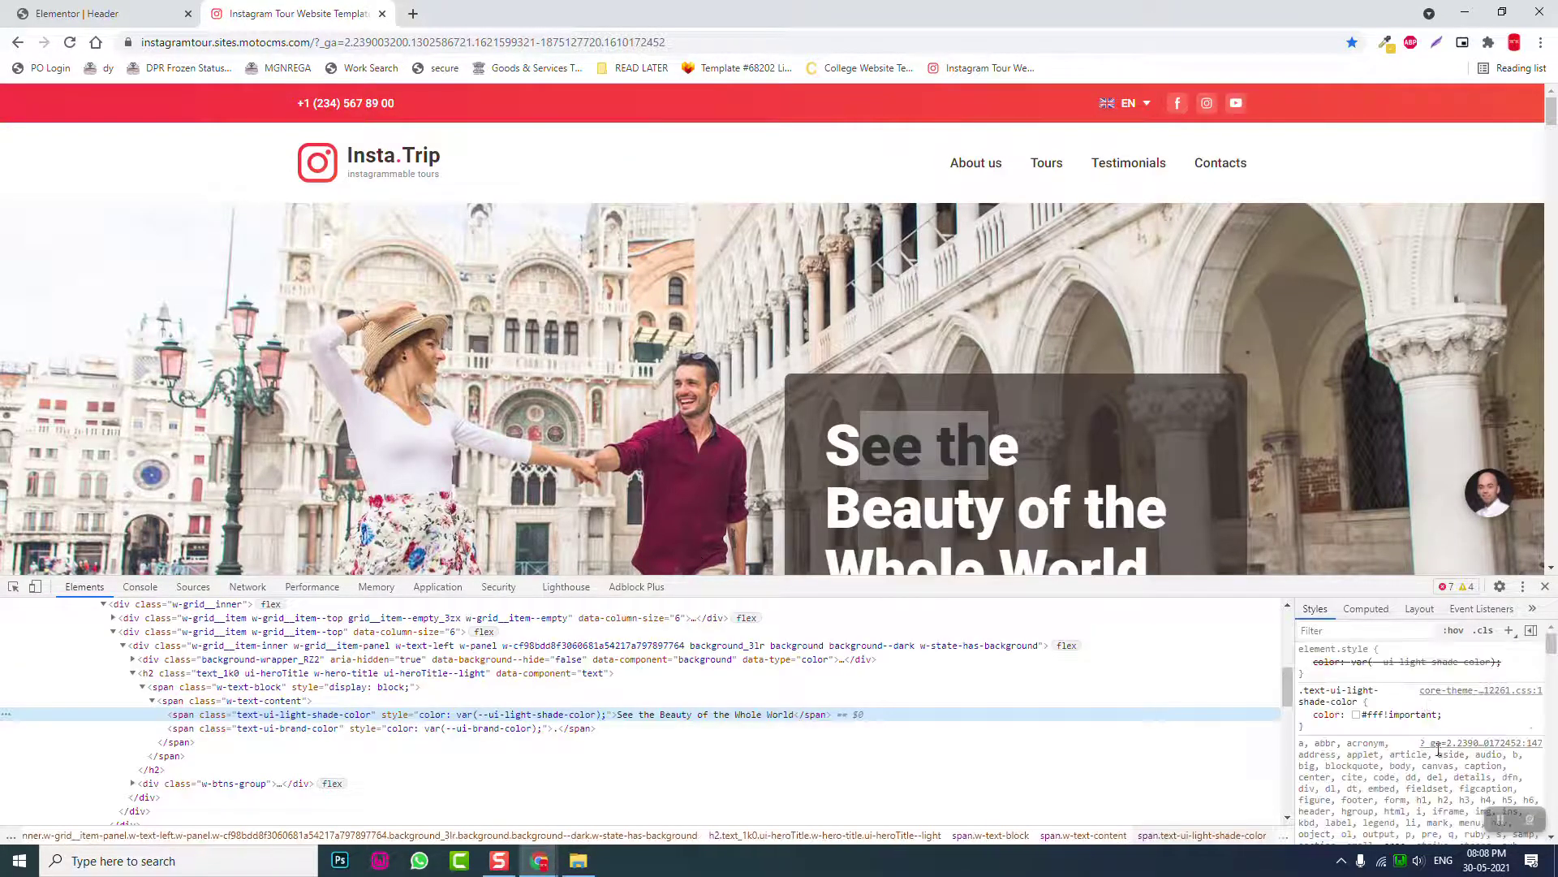
Review the title's font styles, then close DevTools and go back to the Elementor header
scroll(1383, 698, down, 3)
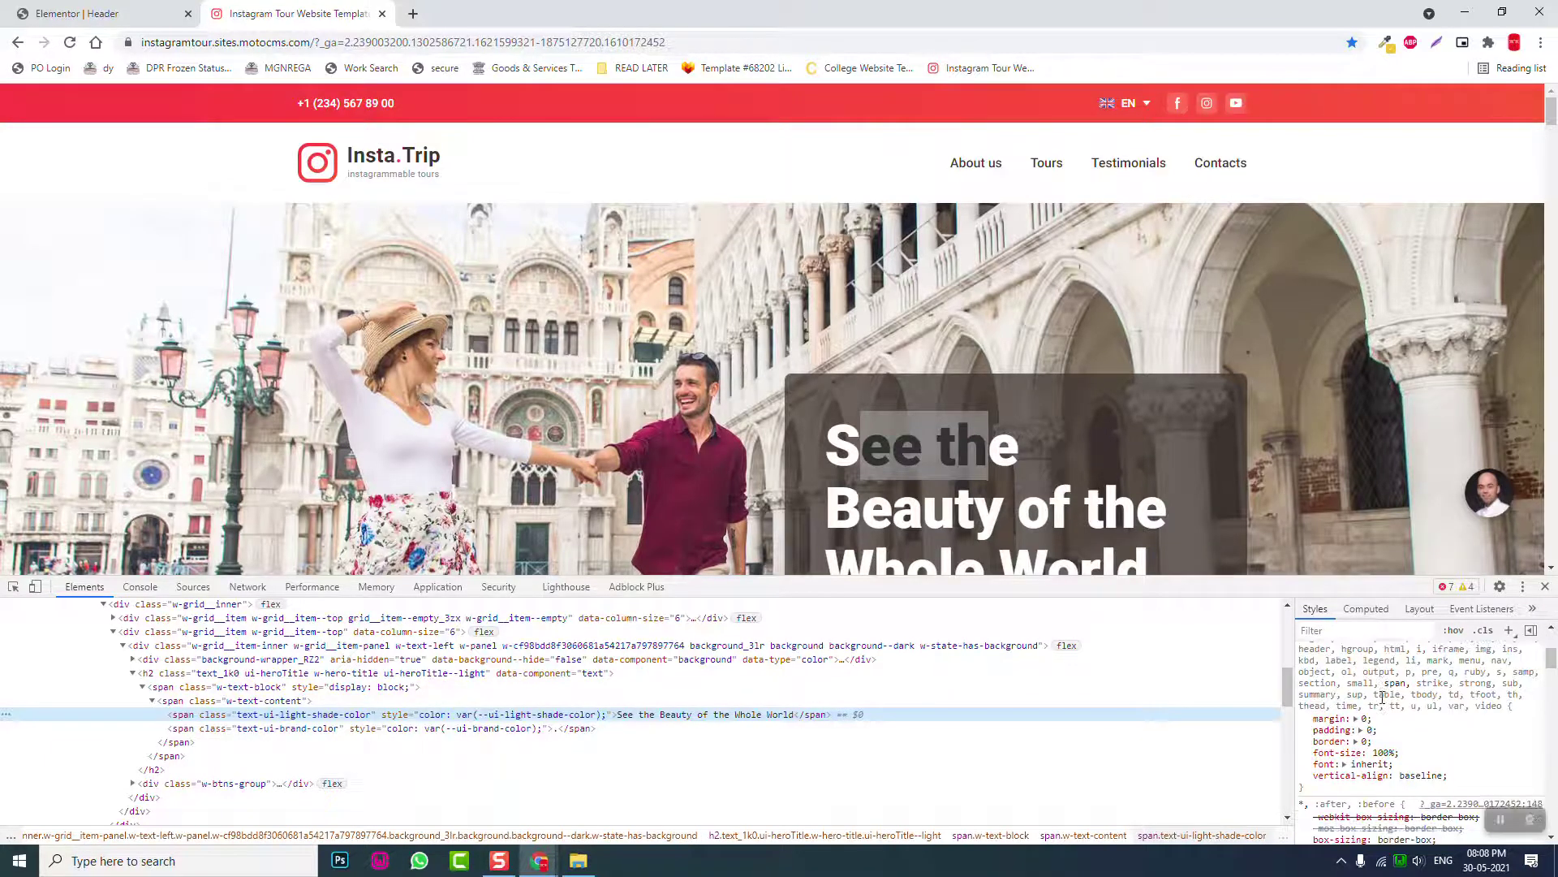
scroll(1382, 698, down, 1)
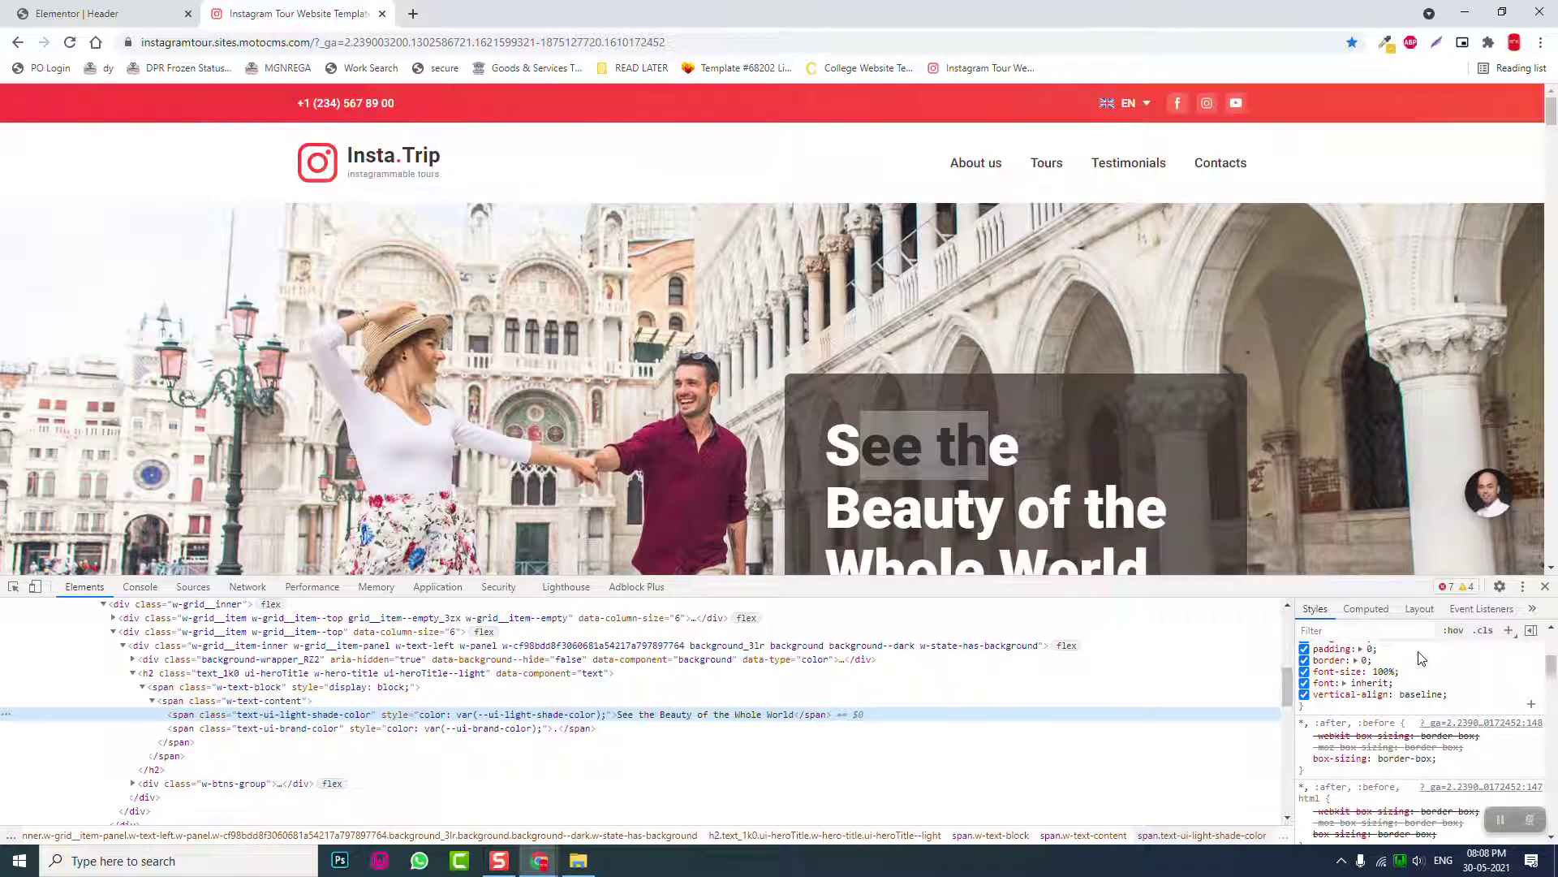
scroll(1421, 657, down, 2)
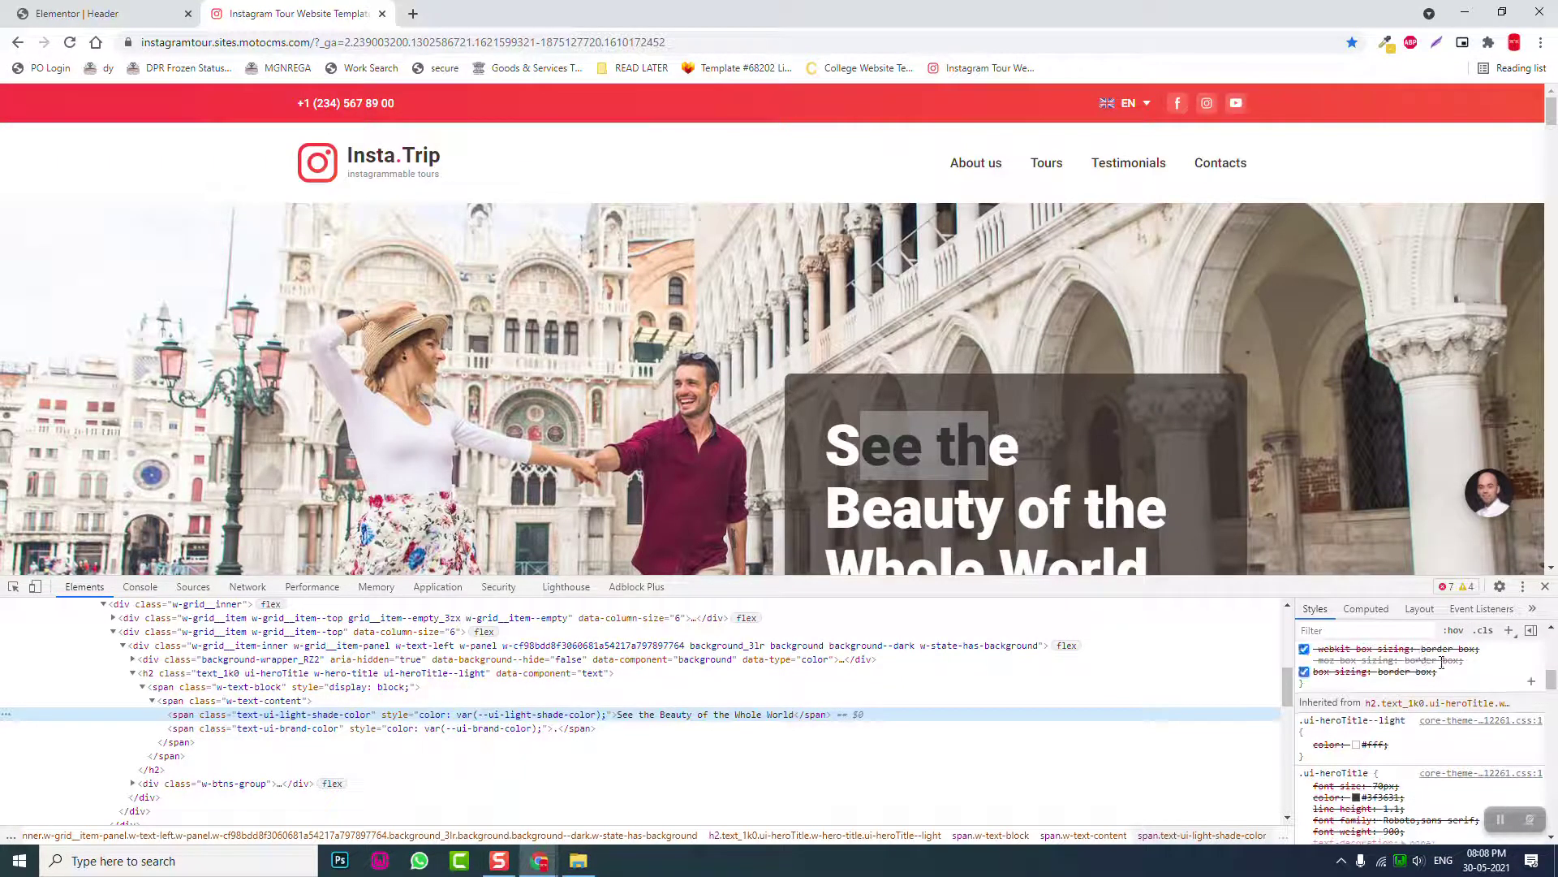
scroll(1442, 662, down, 1)
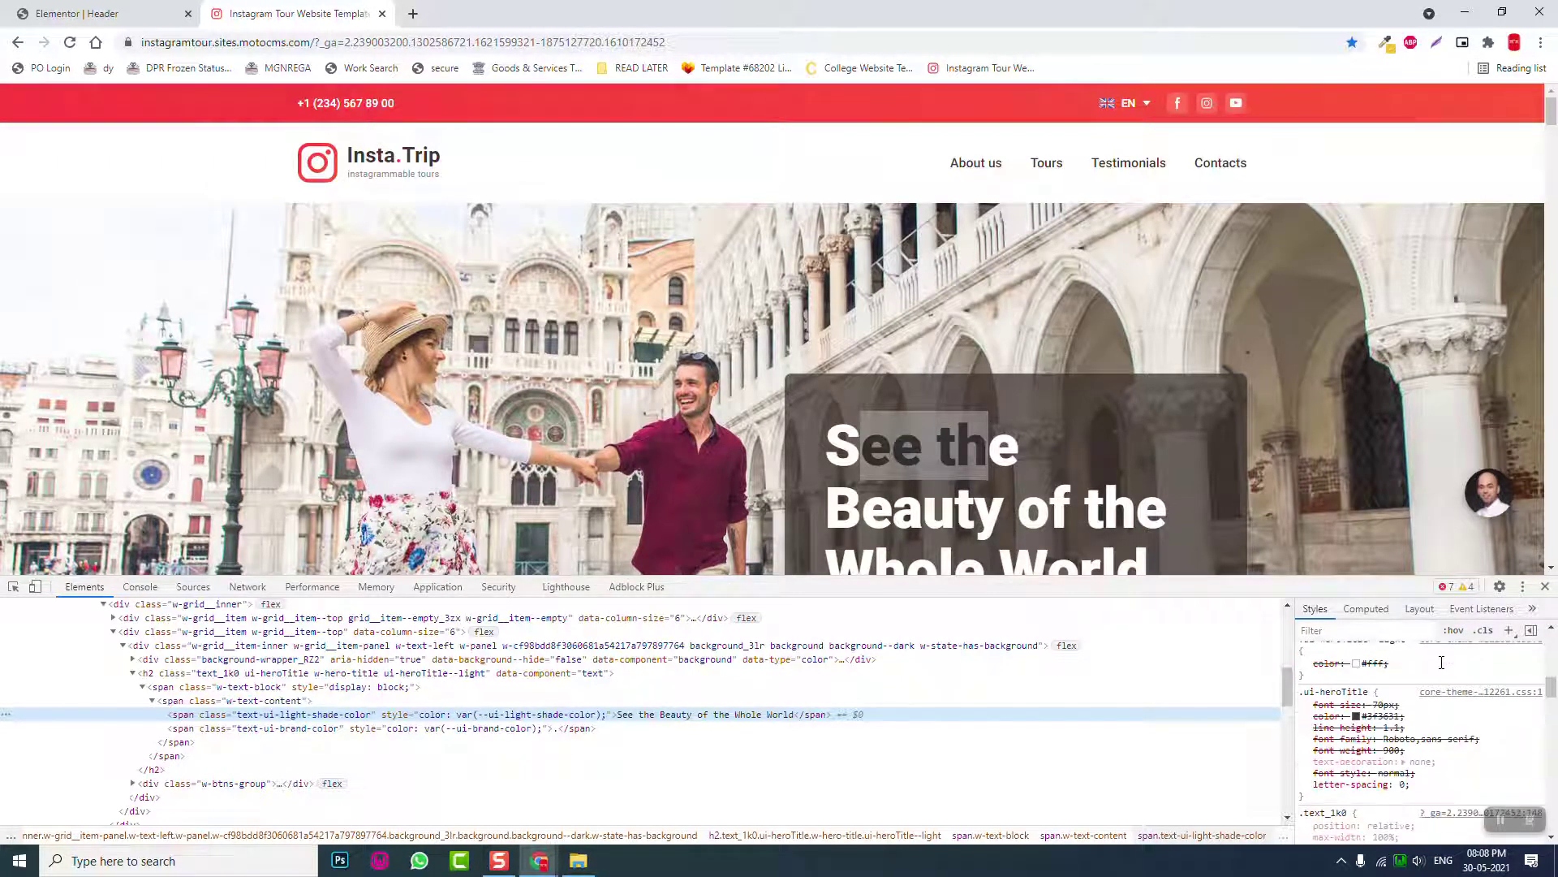
scroll(1419, 708, down, 1)
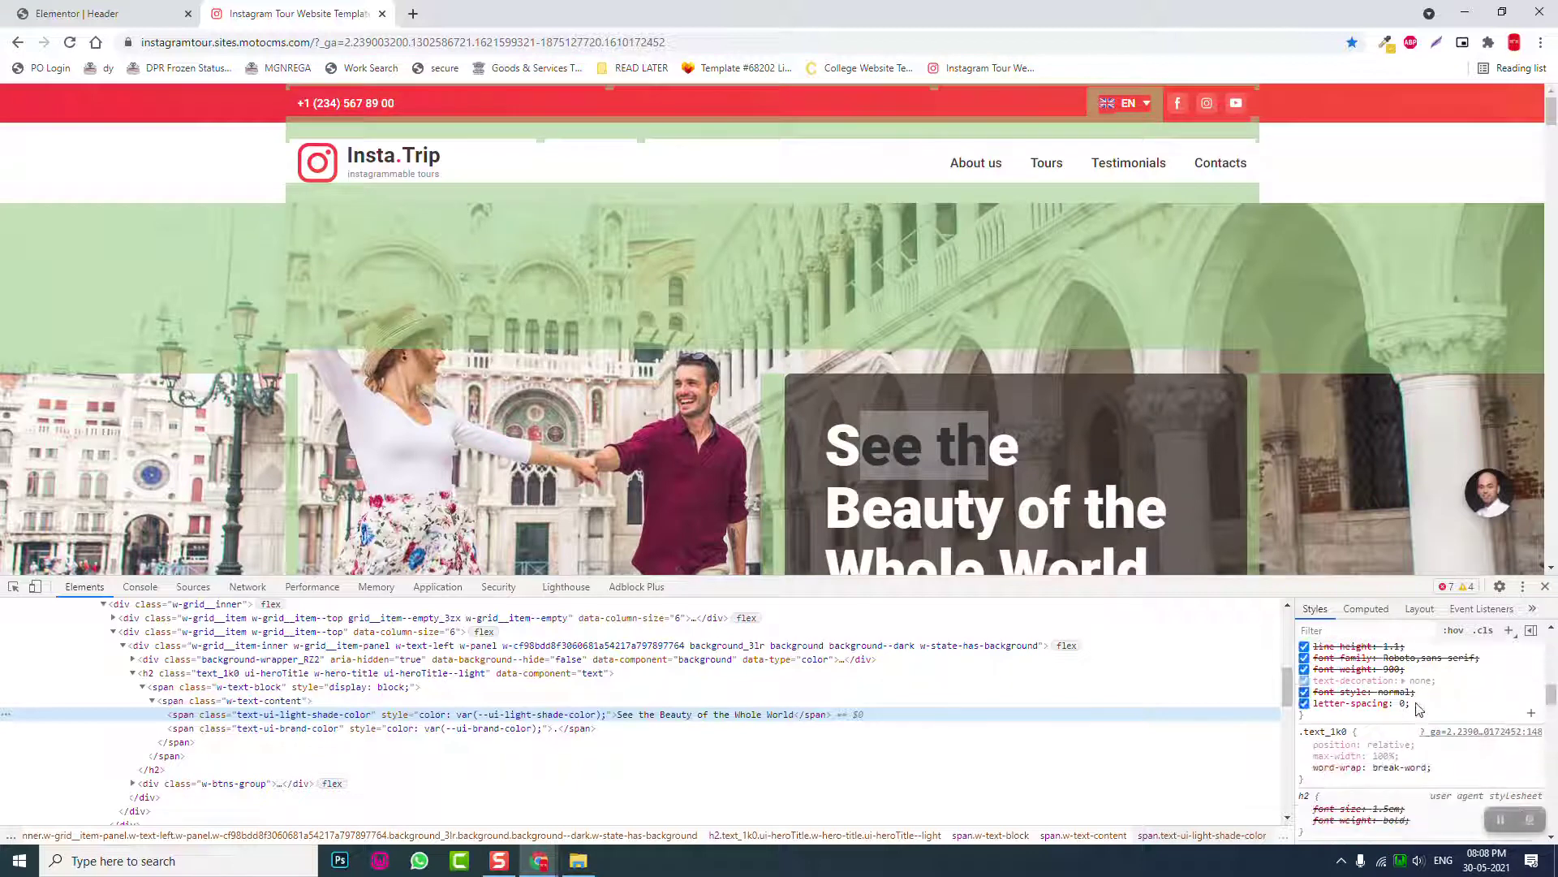
click(1544, 586)
click(122, 14)
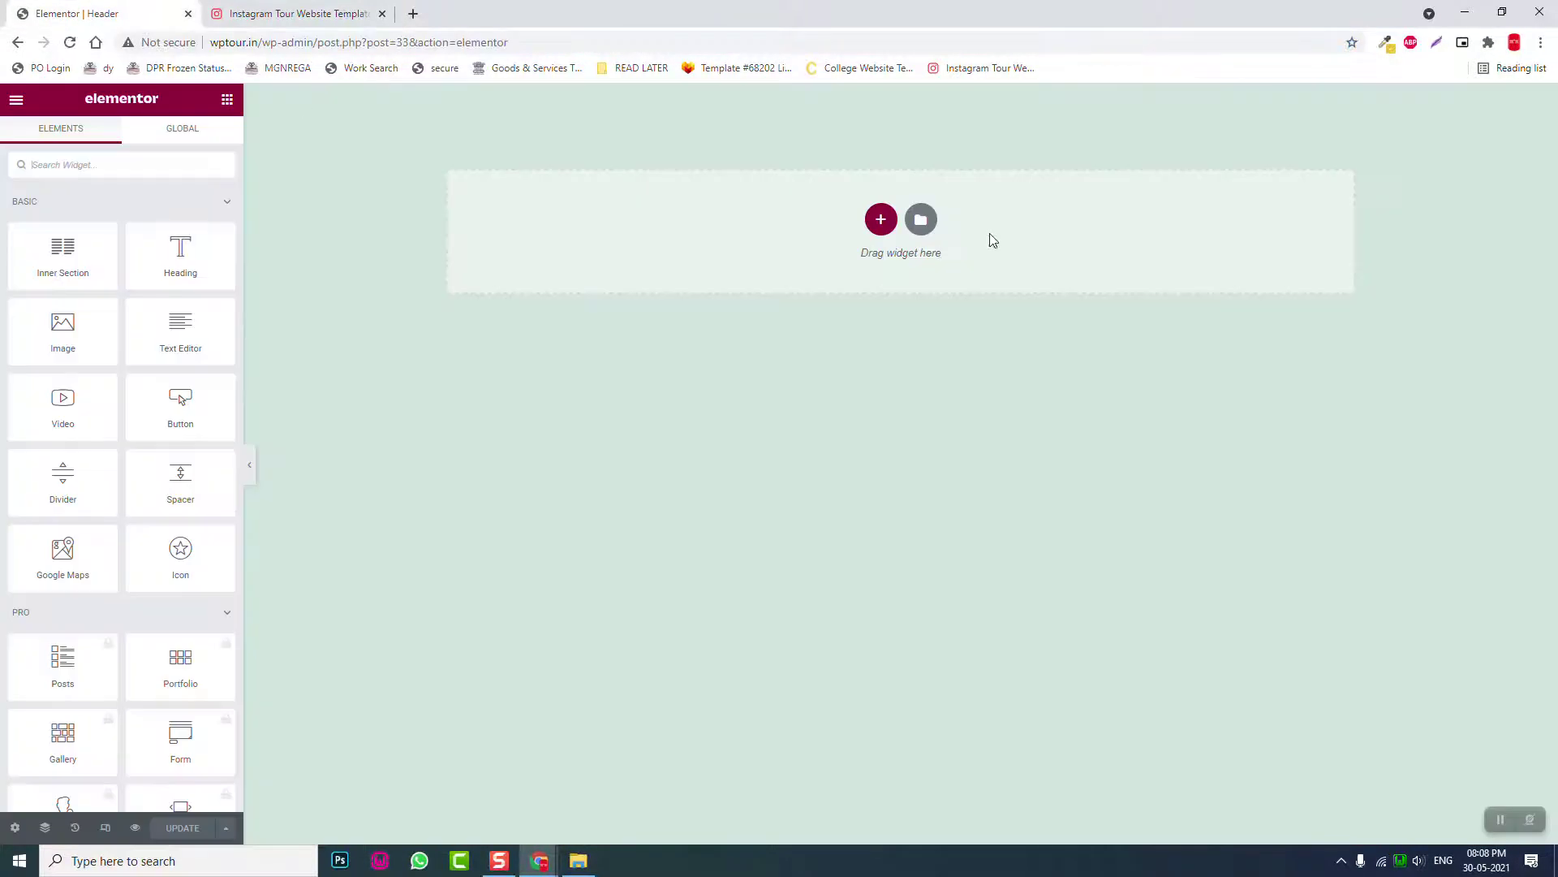
Add a two-column section with vertically centred columns to the header
key(ctrl+Tab)
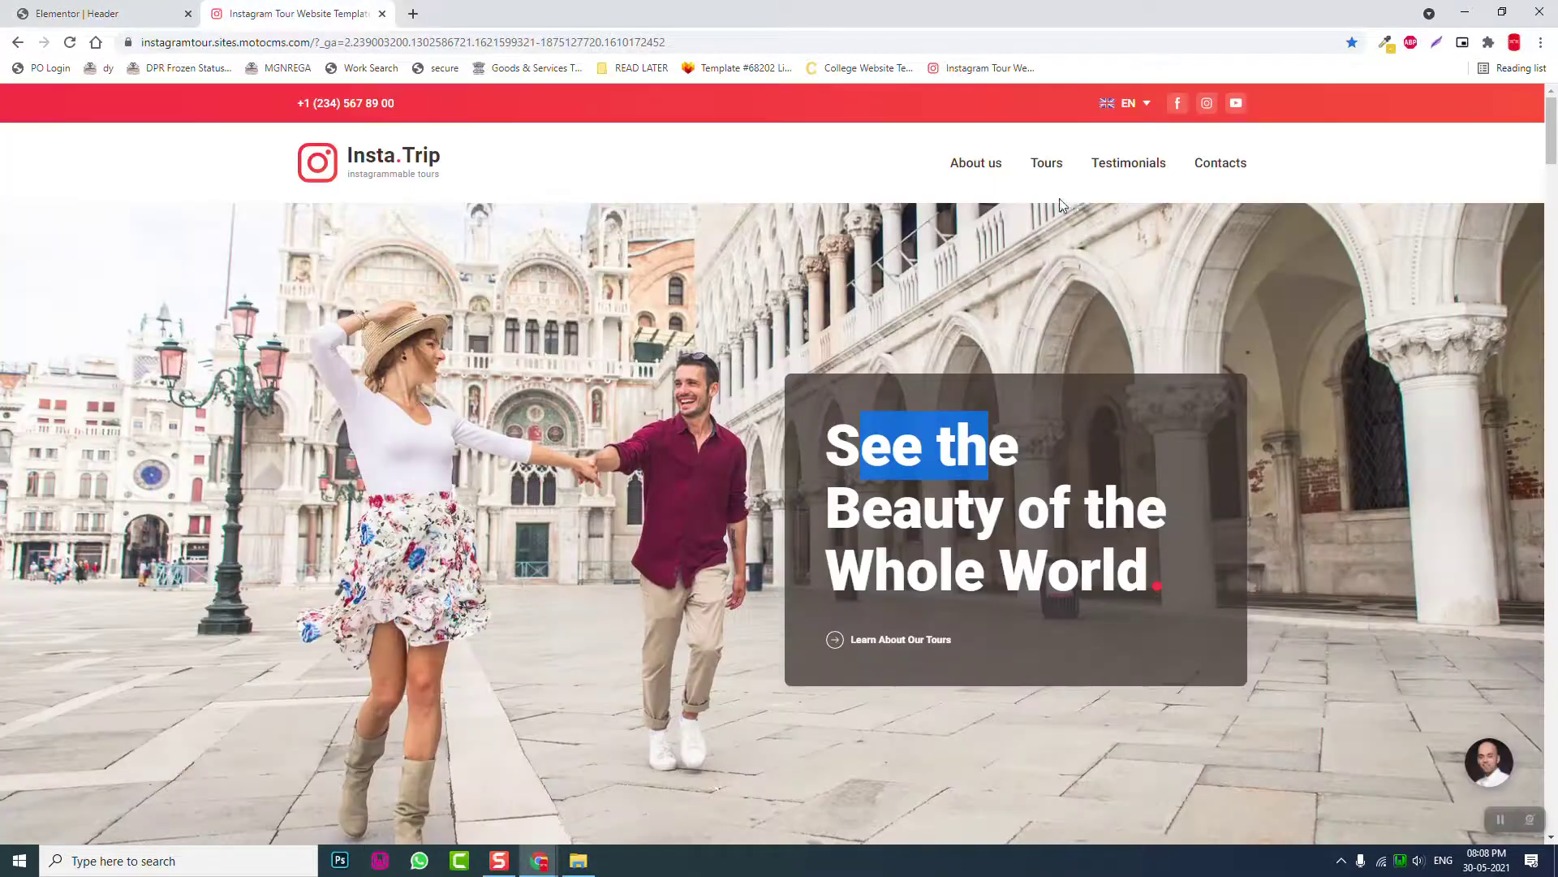
click(138, 10)
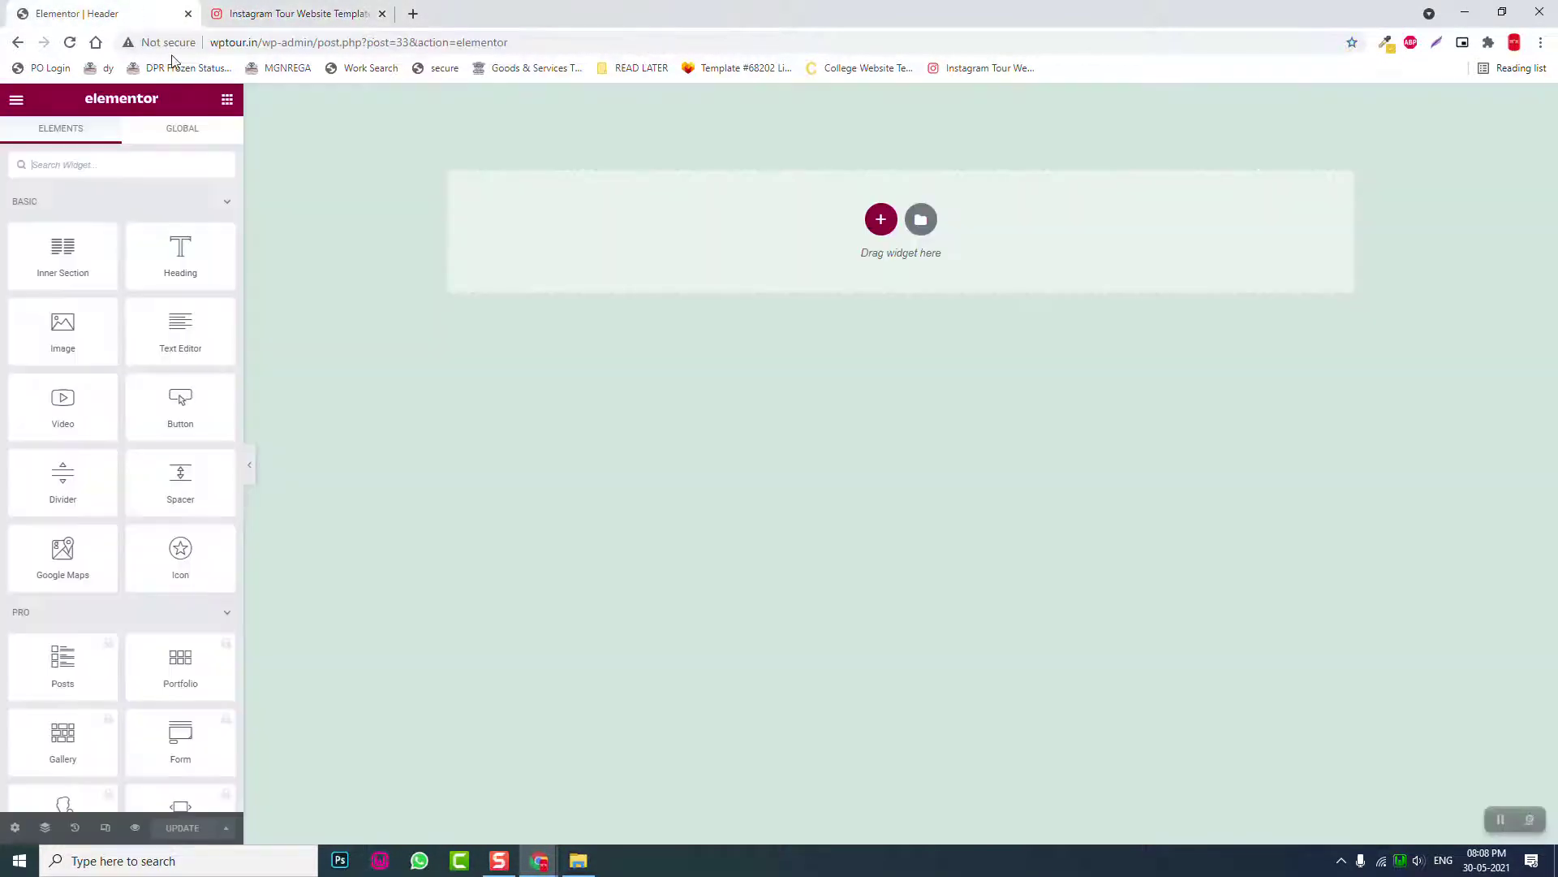
click(883, 217)
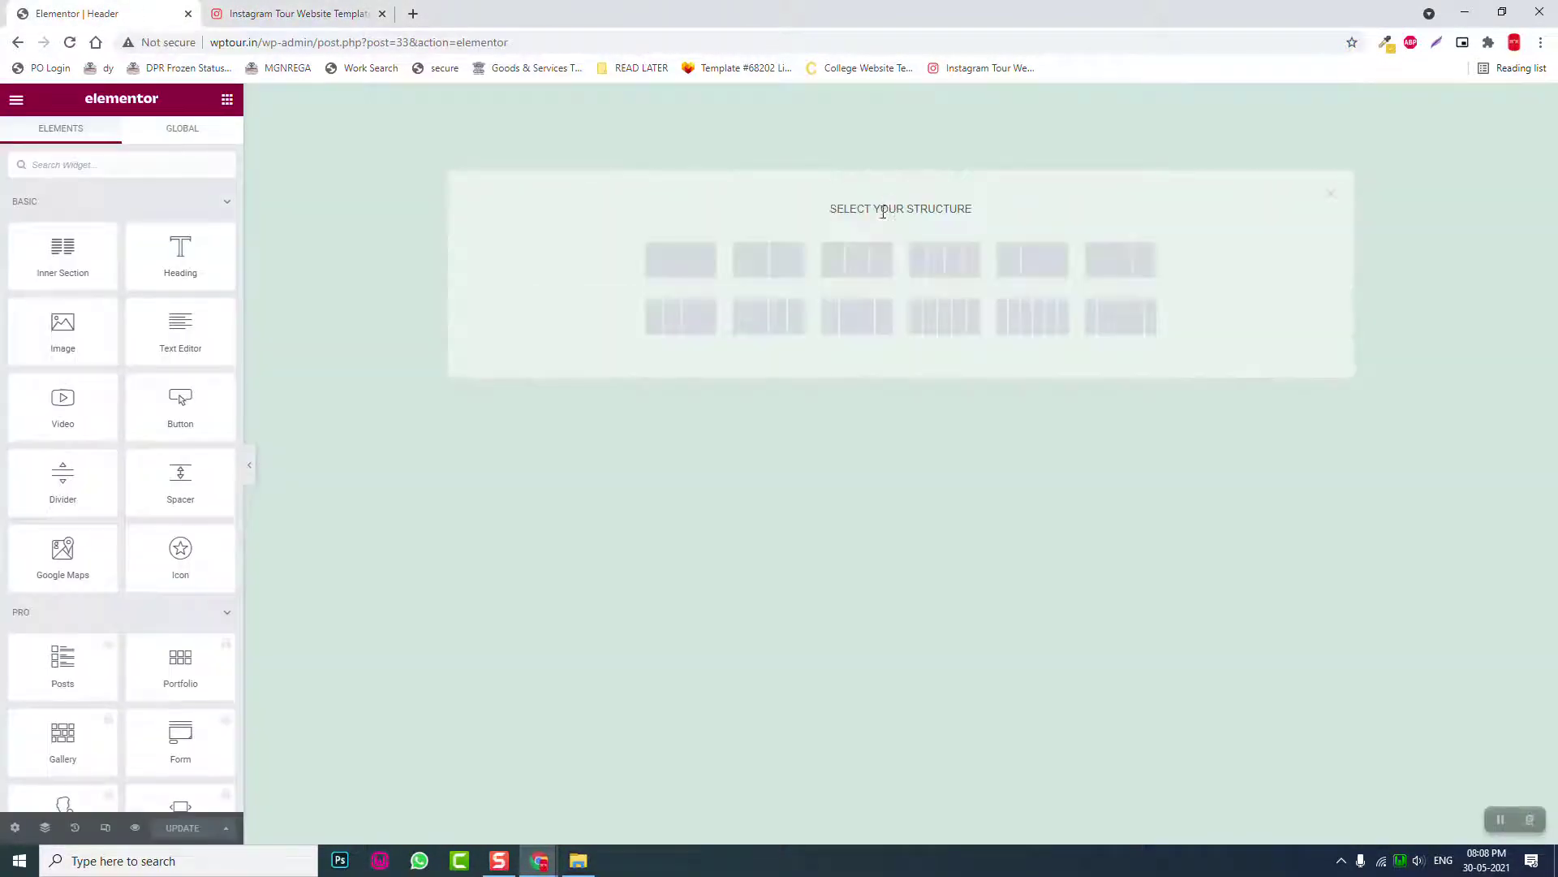
click(768, 260)
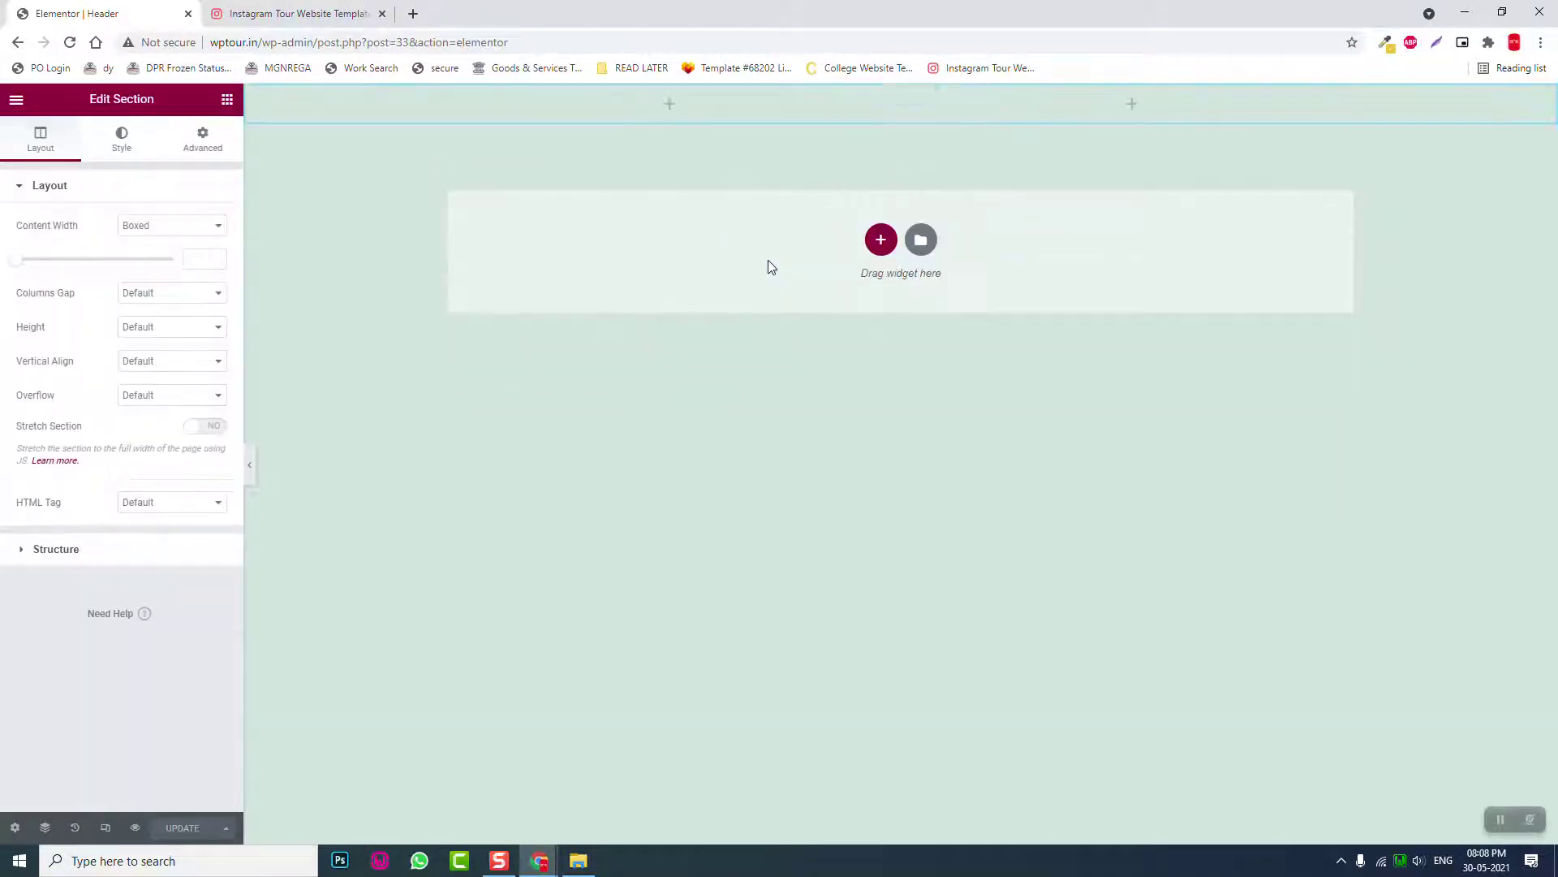
click(151, 360)
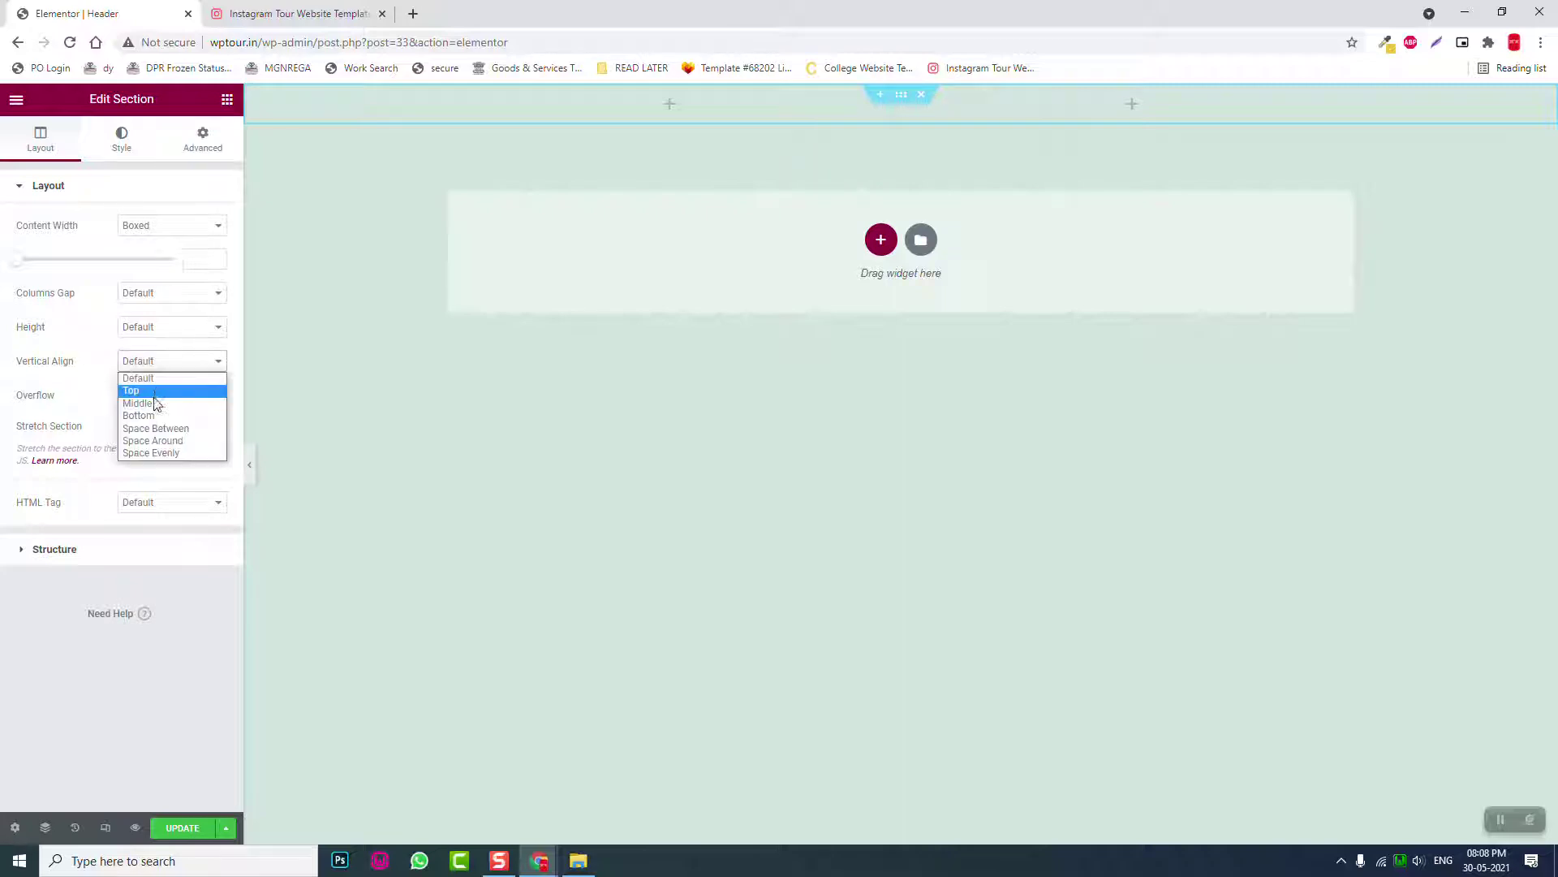
click(156, 404)
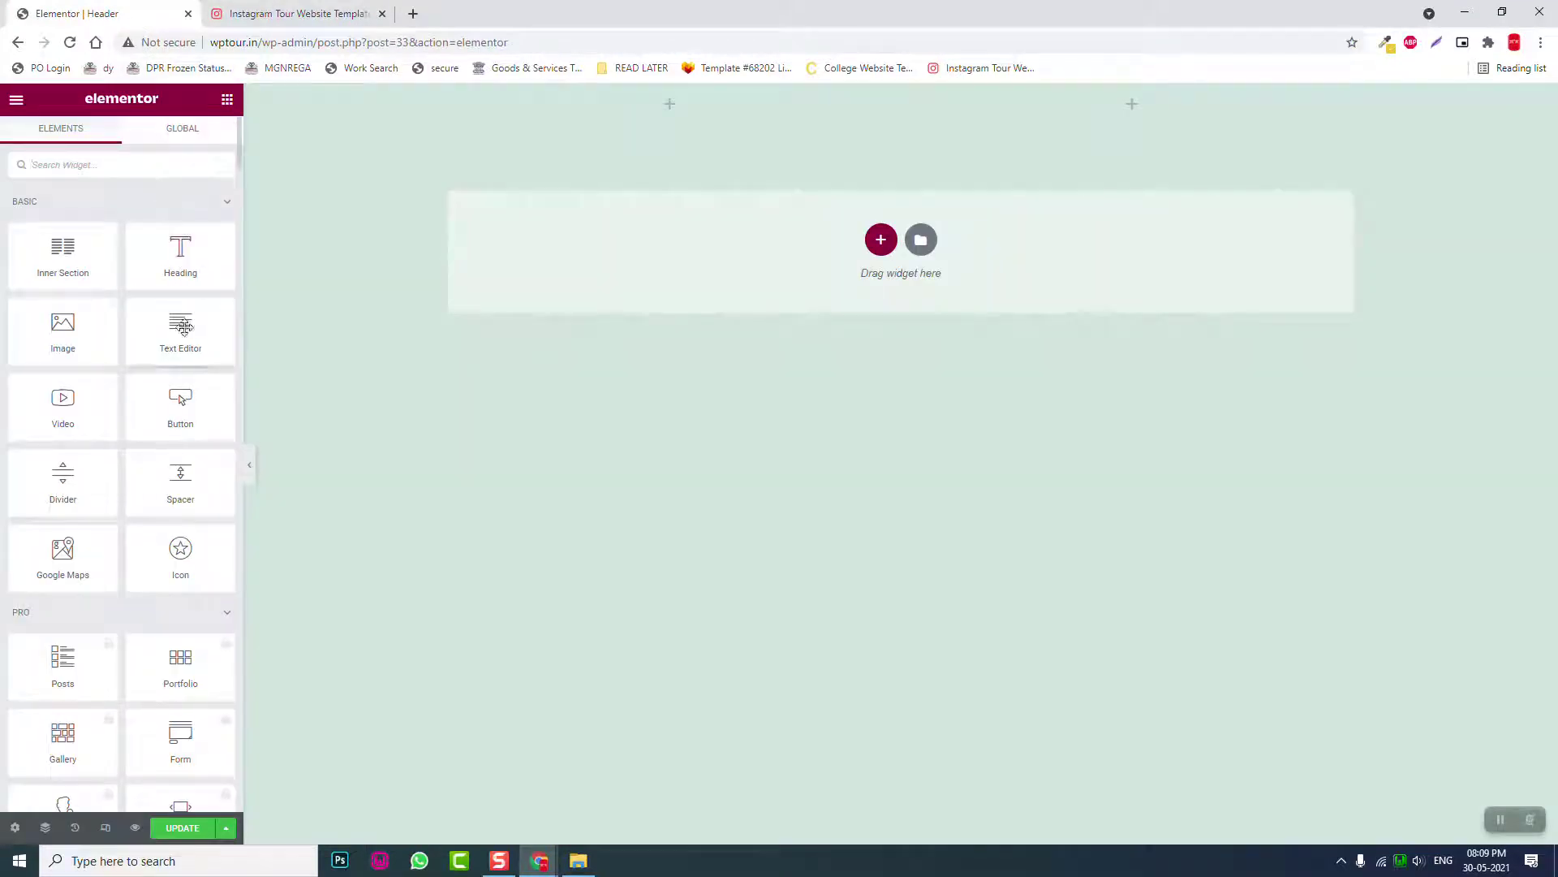
Place a p-tag heading in the left column holding the demo's phone number
drag(180, 255, 625, 106)
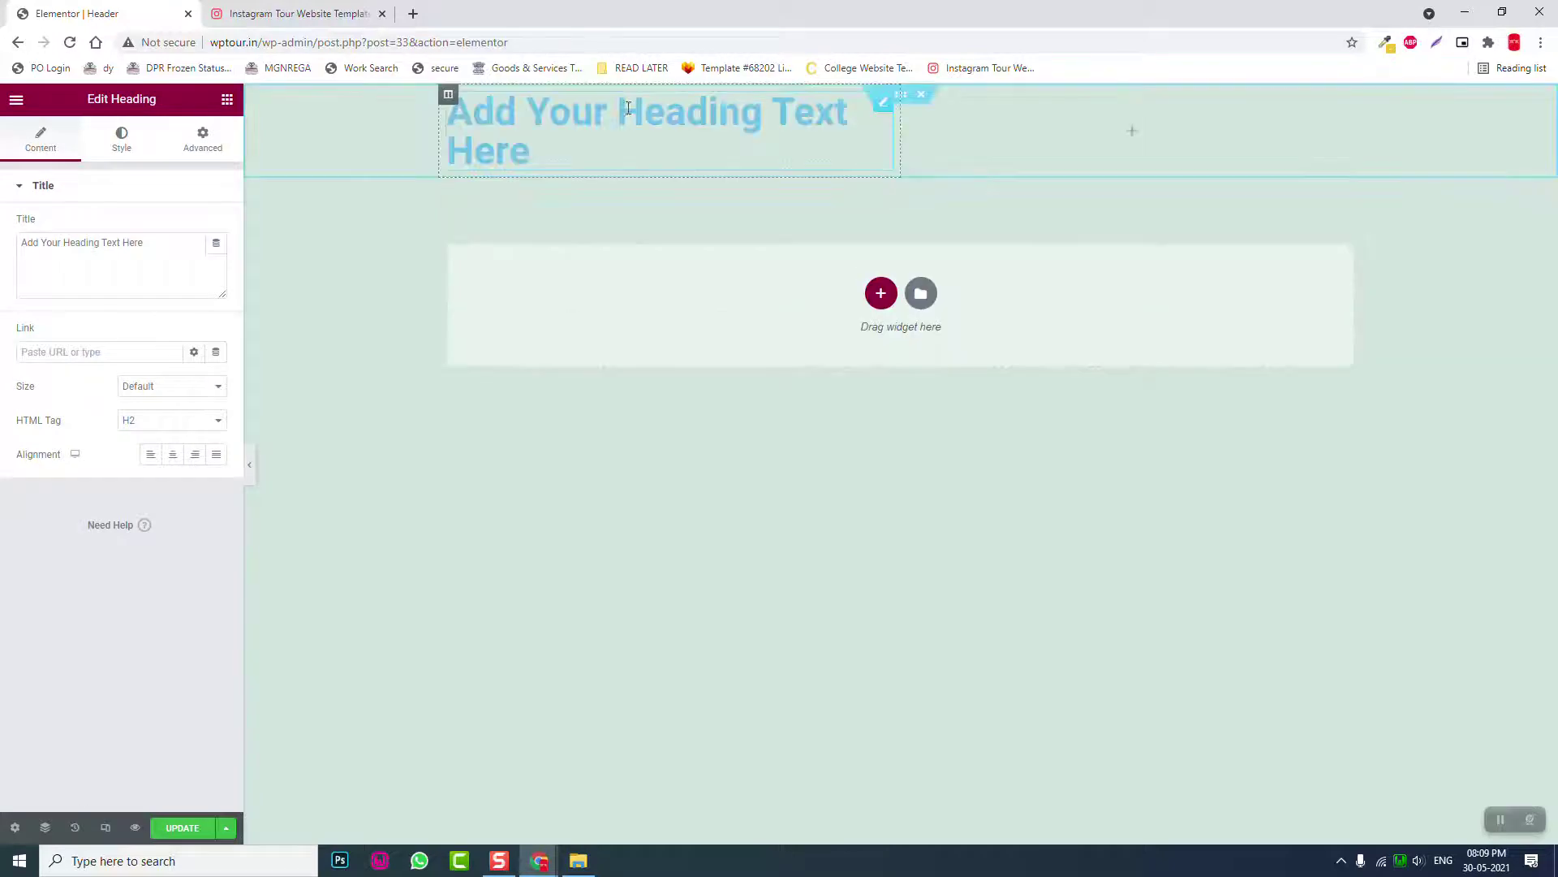
click(153, 422)
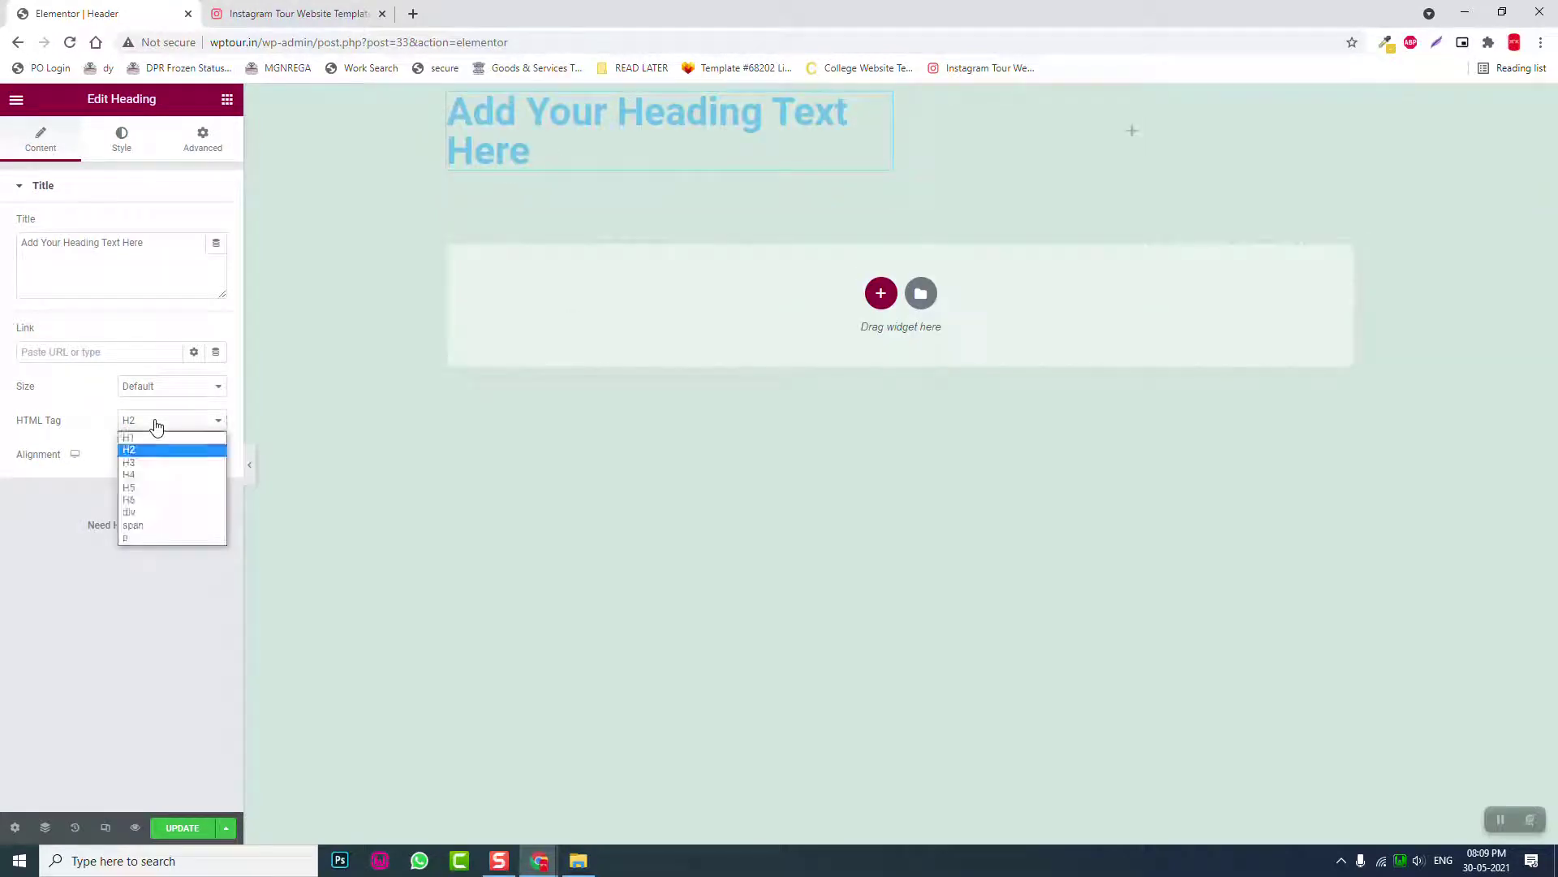
click(129, 539)
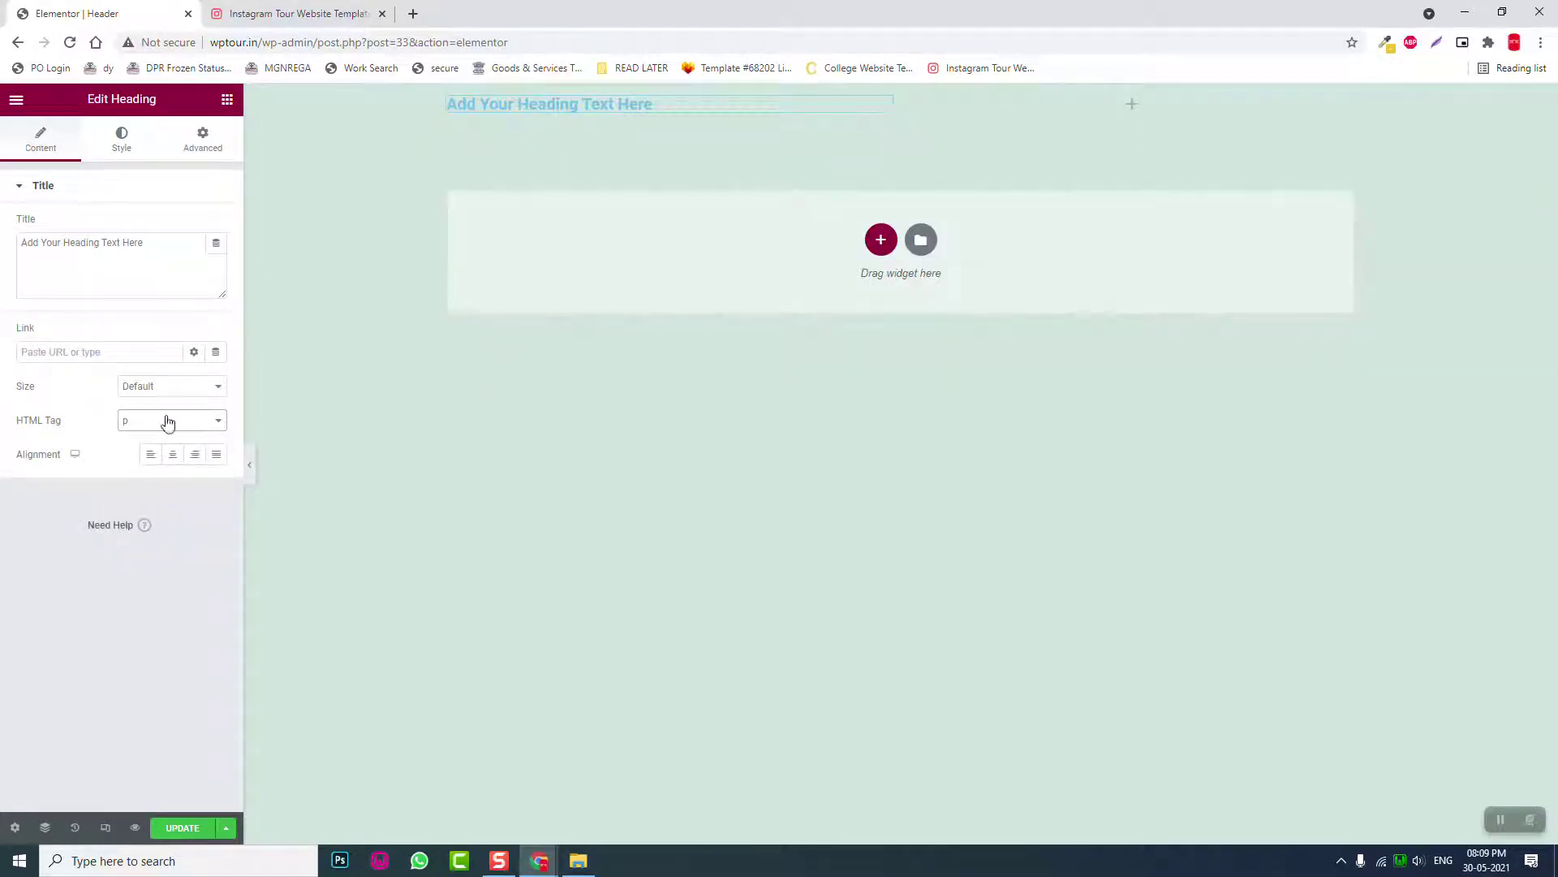
click(263, 13)
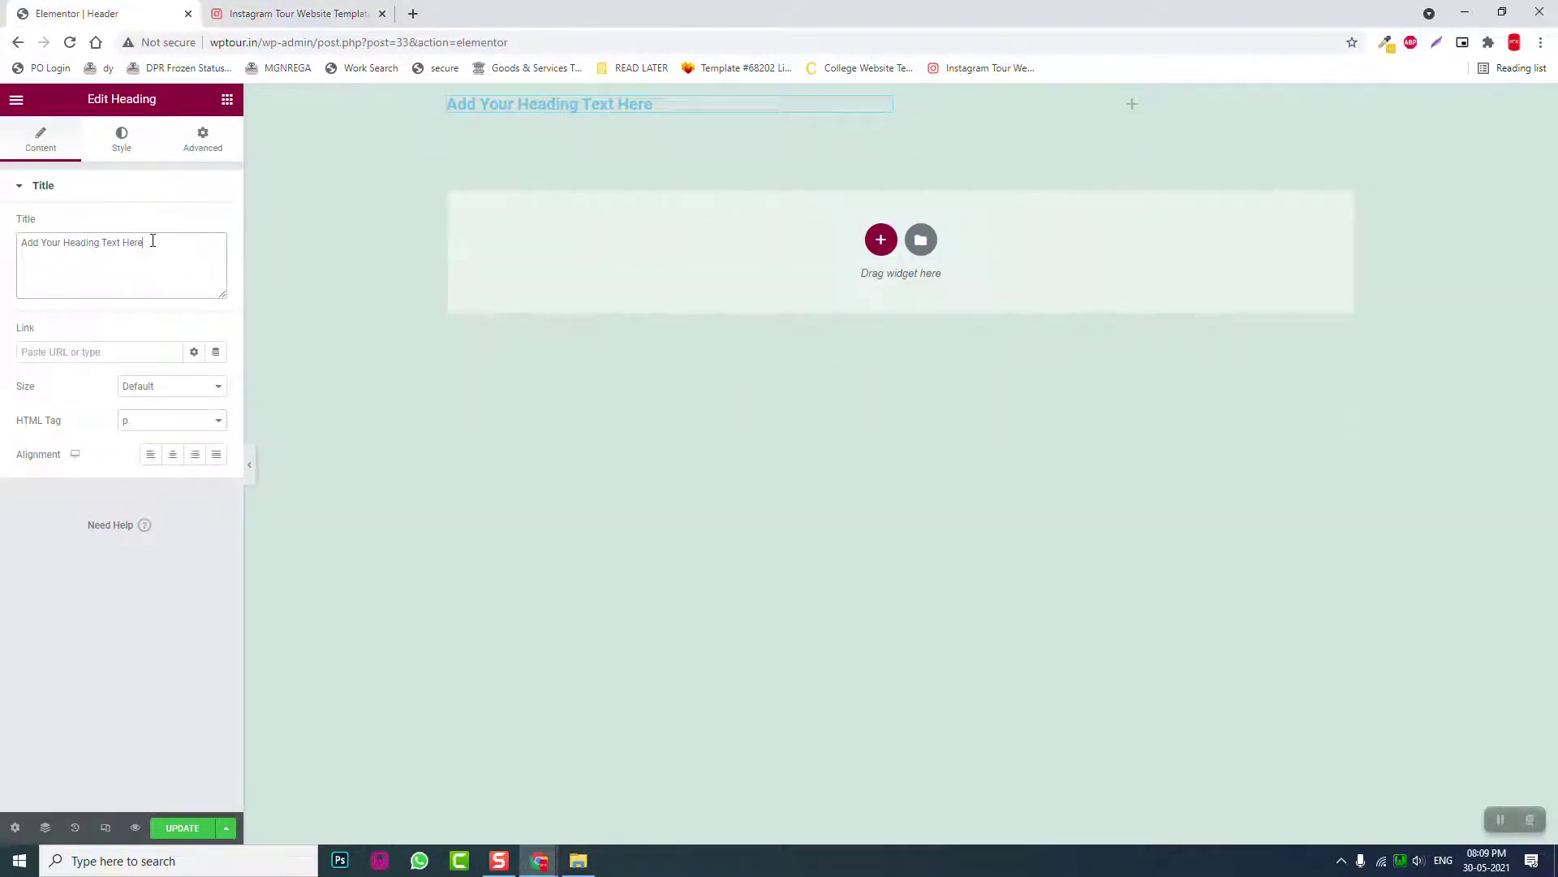
drag(152, 241, 4, 243)
text(+1 (234) 567 89 00)
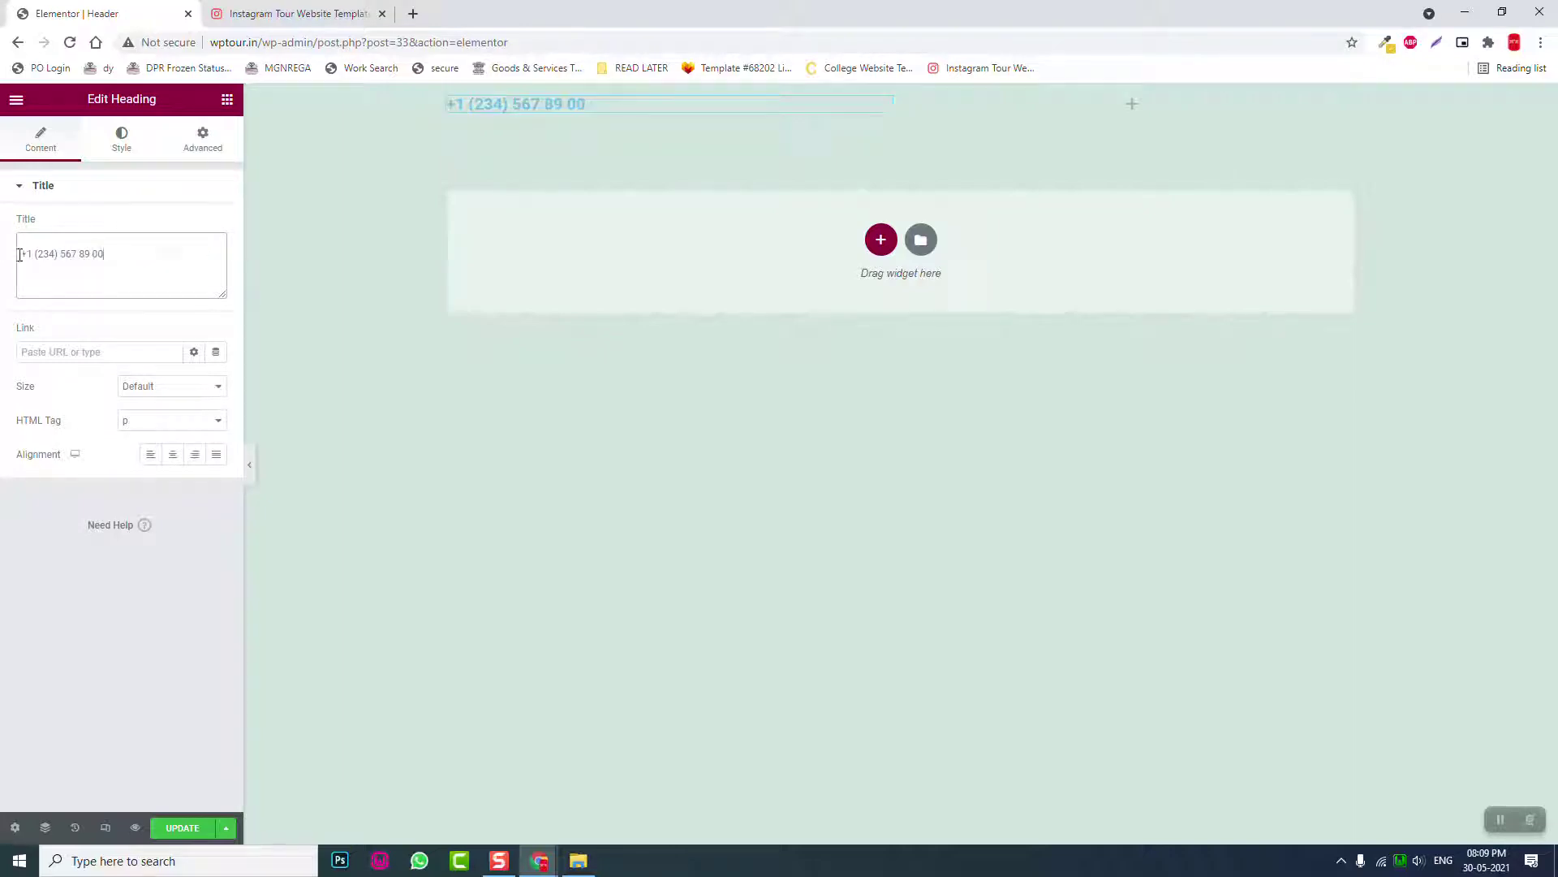
click(20, 254)
key(BackSpace)
click(250, 12)
click(140, 10)
Make the phone number white with font weight 400 and size 30
click(121, 140)
click(215, 225)
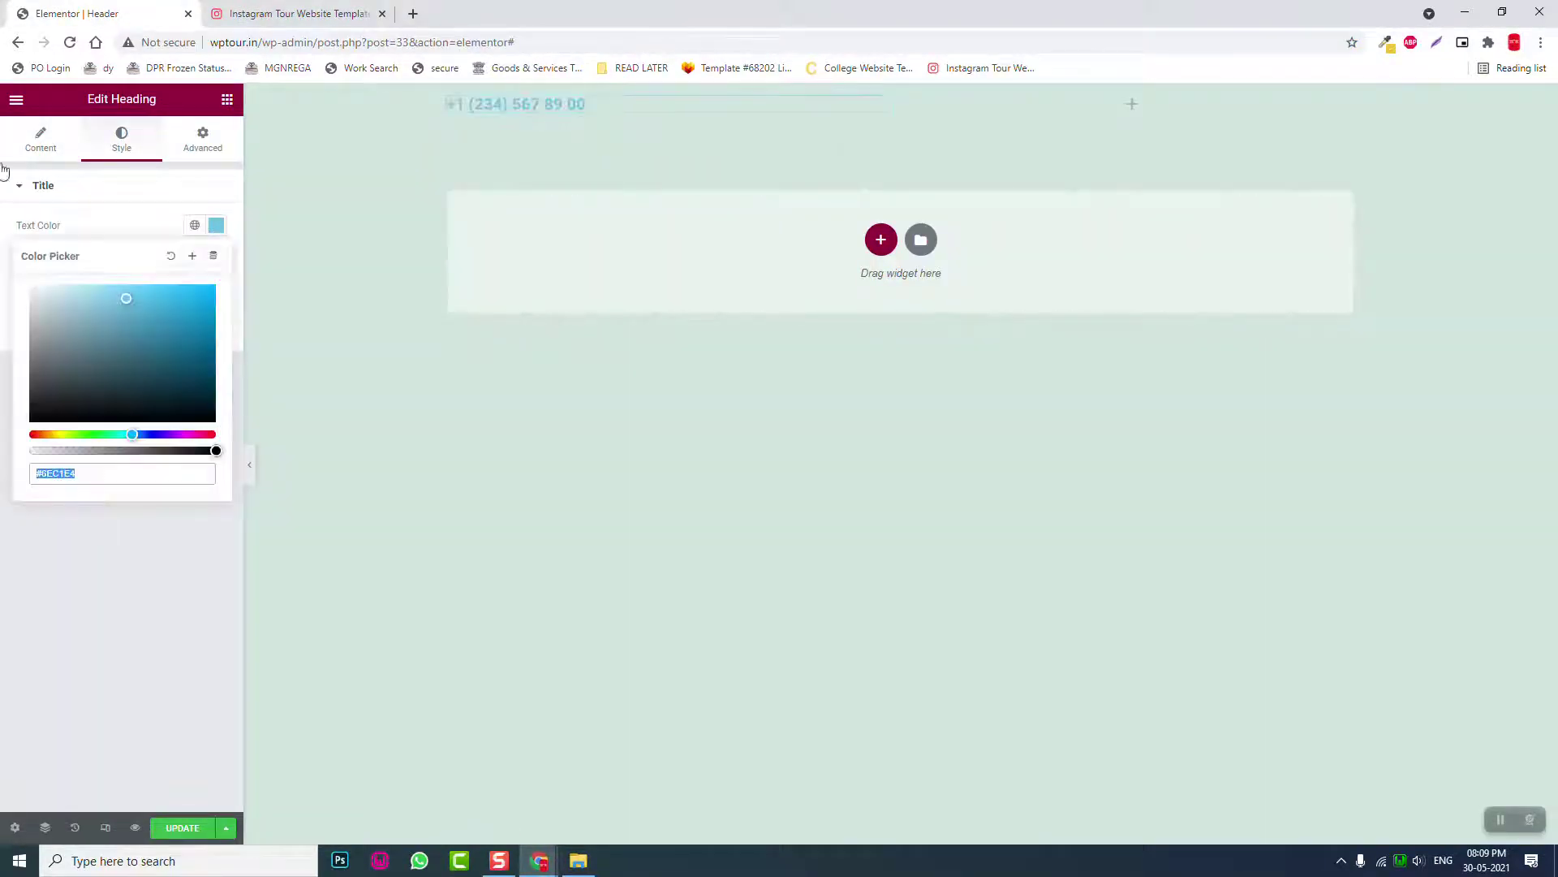
click(91, 688)
click(216, 259)
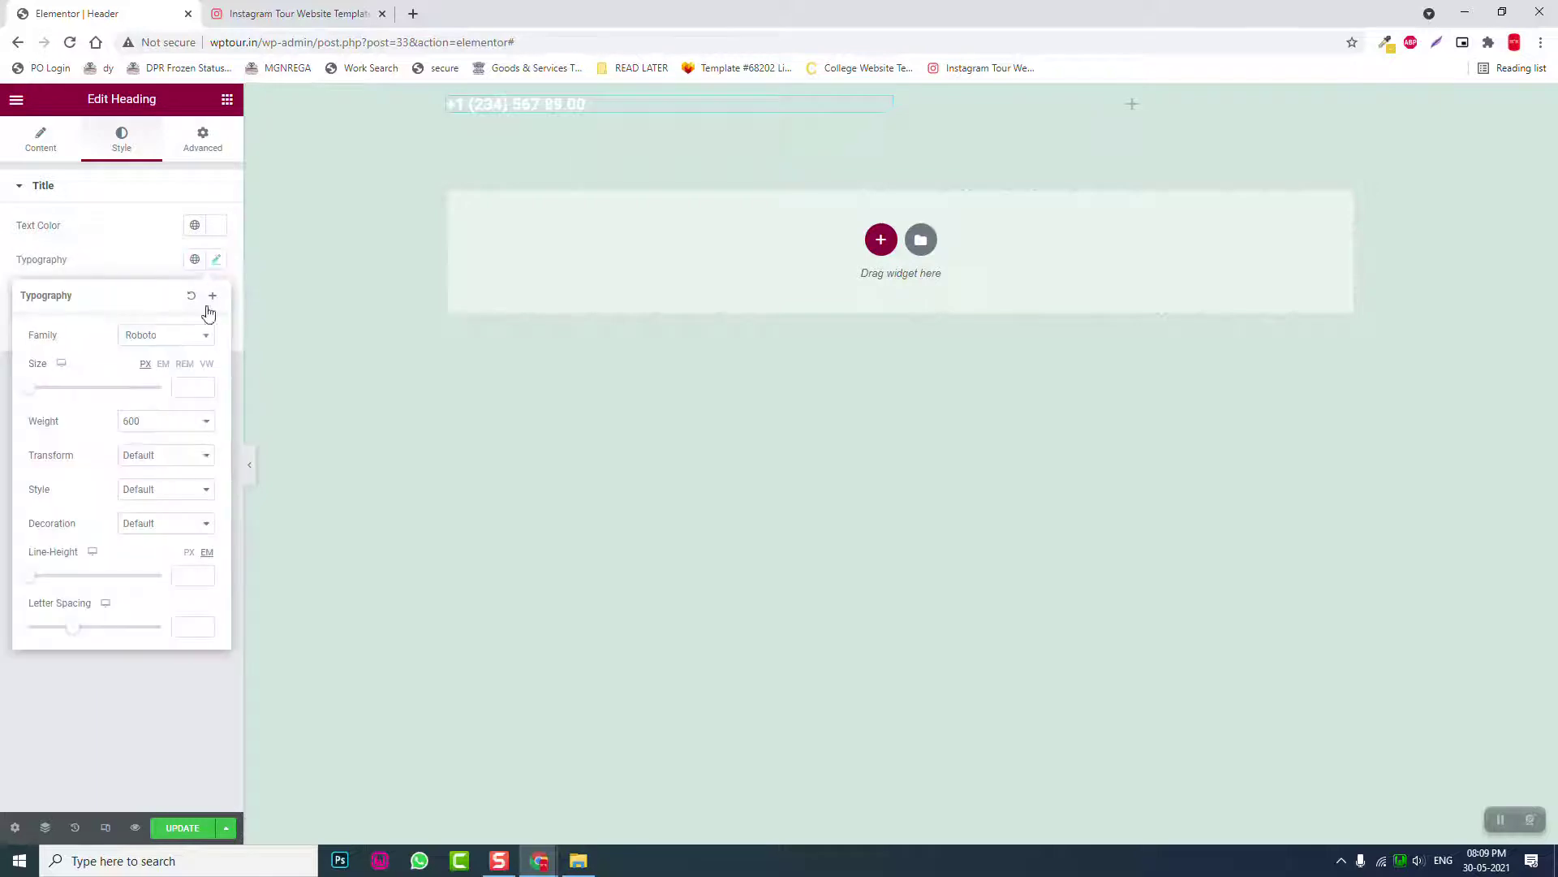
click(162, 422)
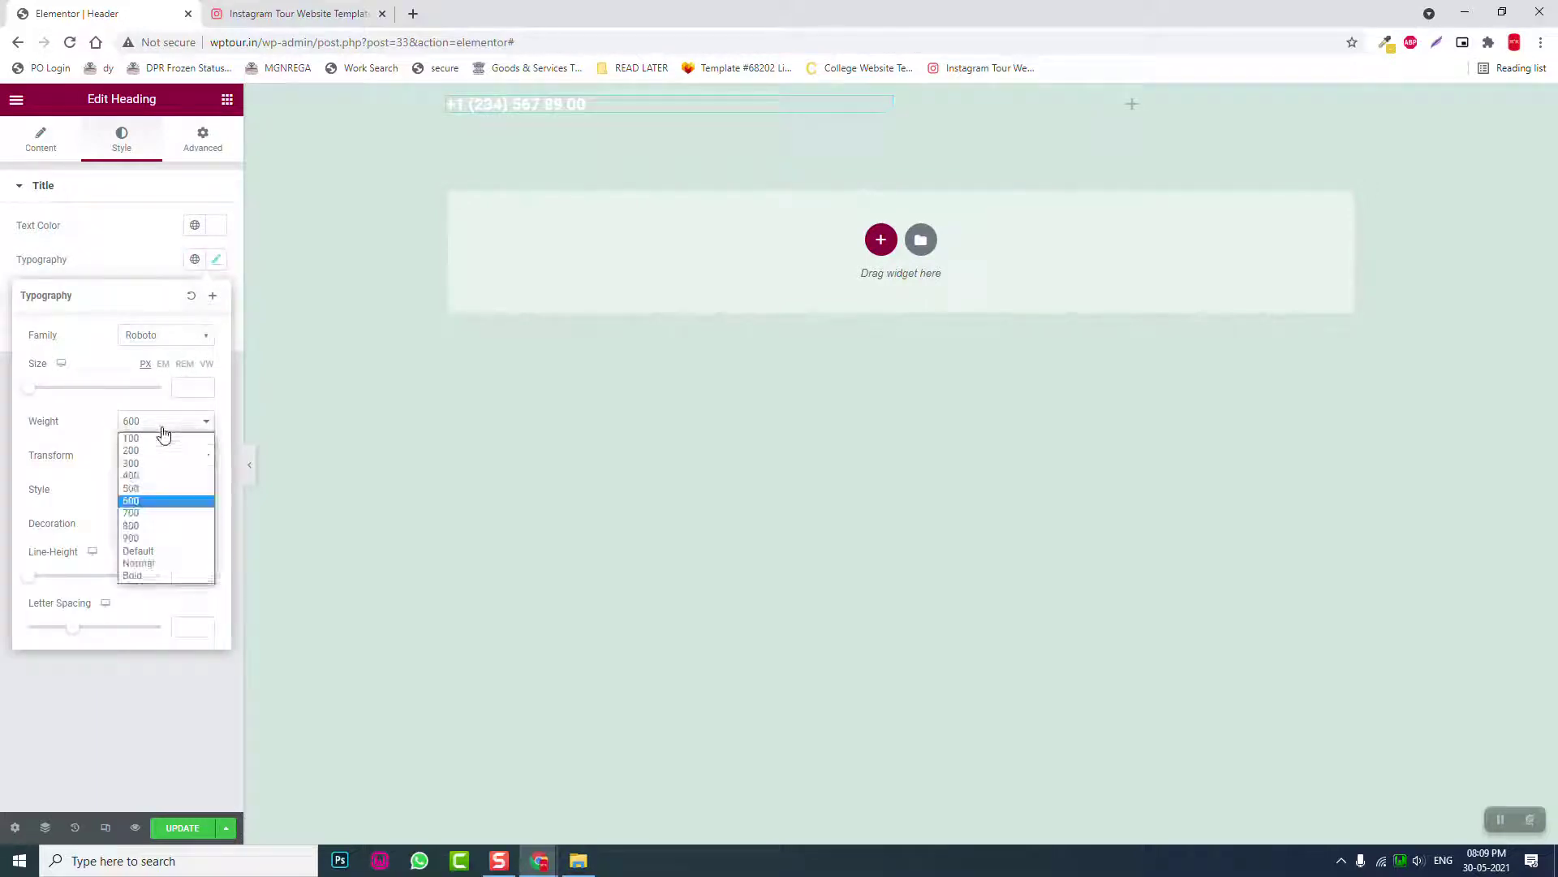
click(158, 478)
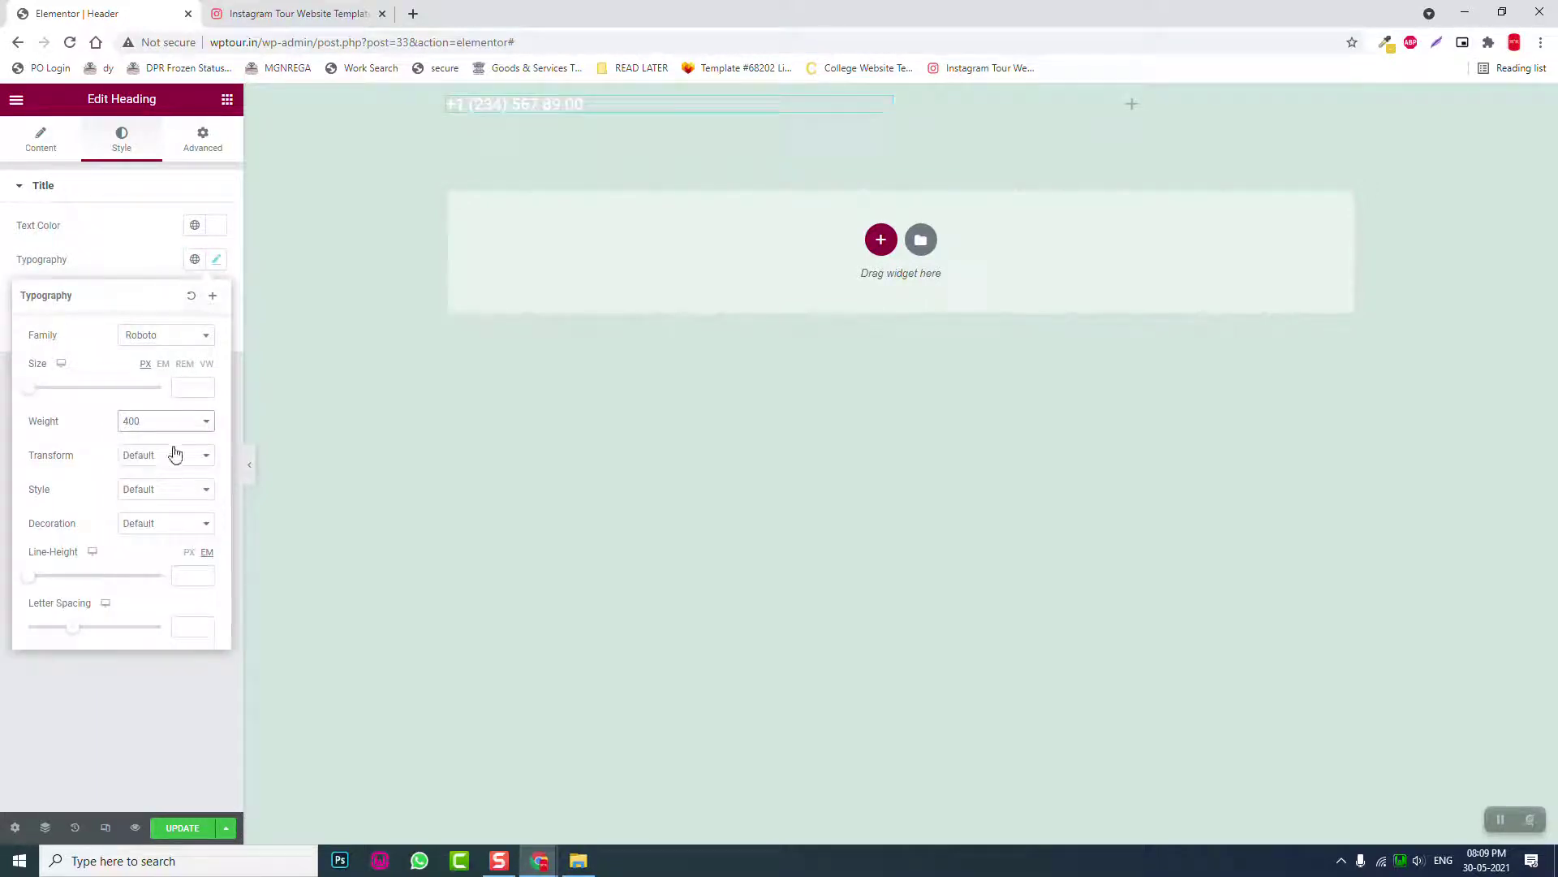
click(186, 385)
text(30)
Sample the demo top bar's red and paste #FF4B3F as the section's Classic background colour
click(132, 679)
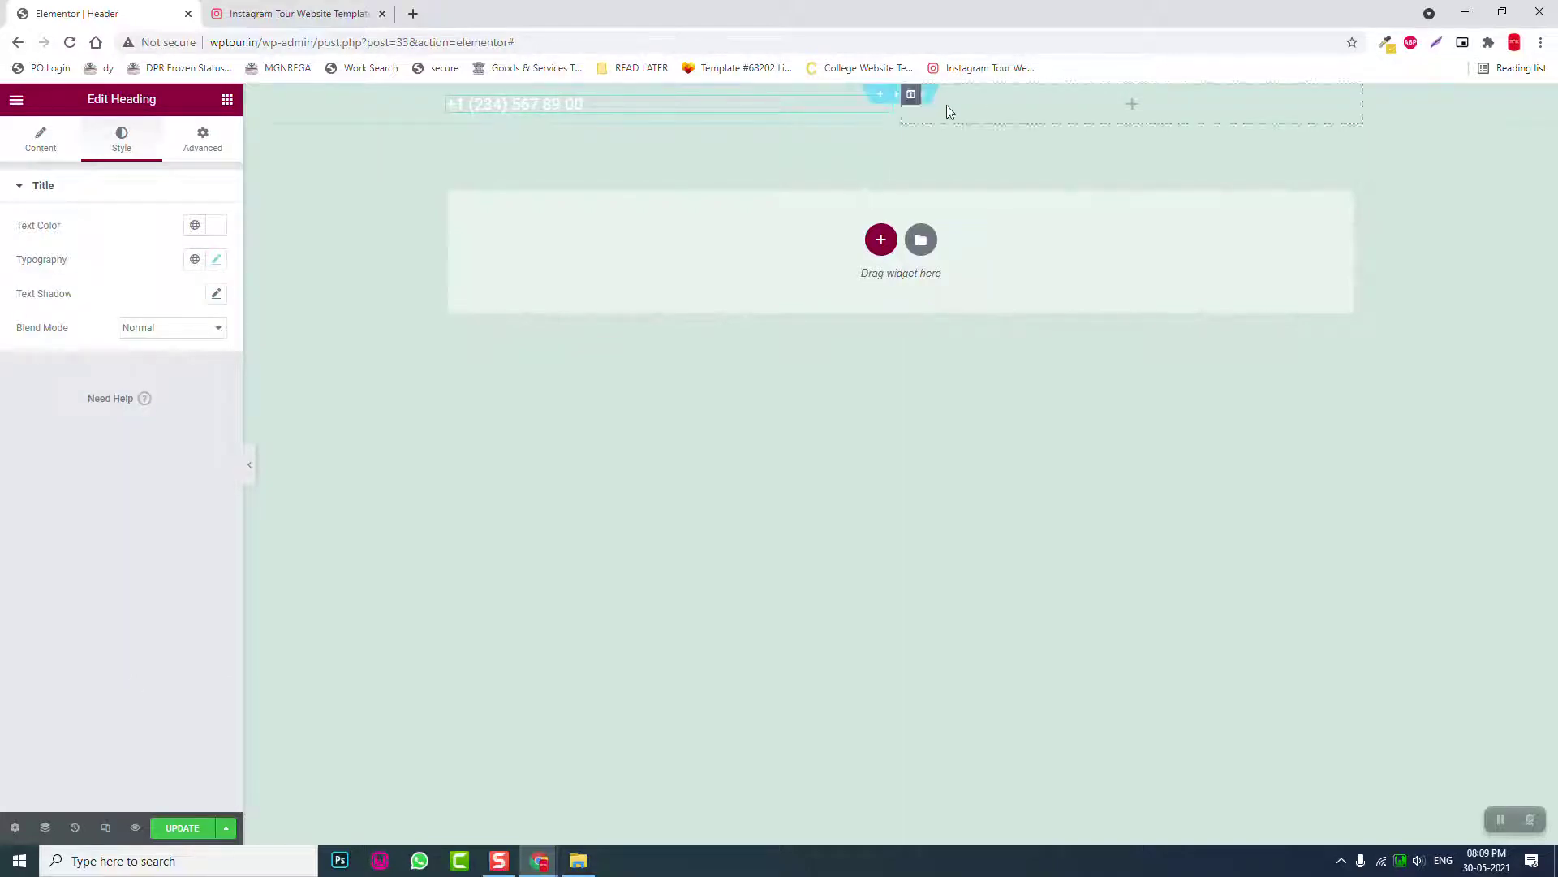
click(899, 96)
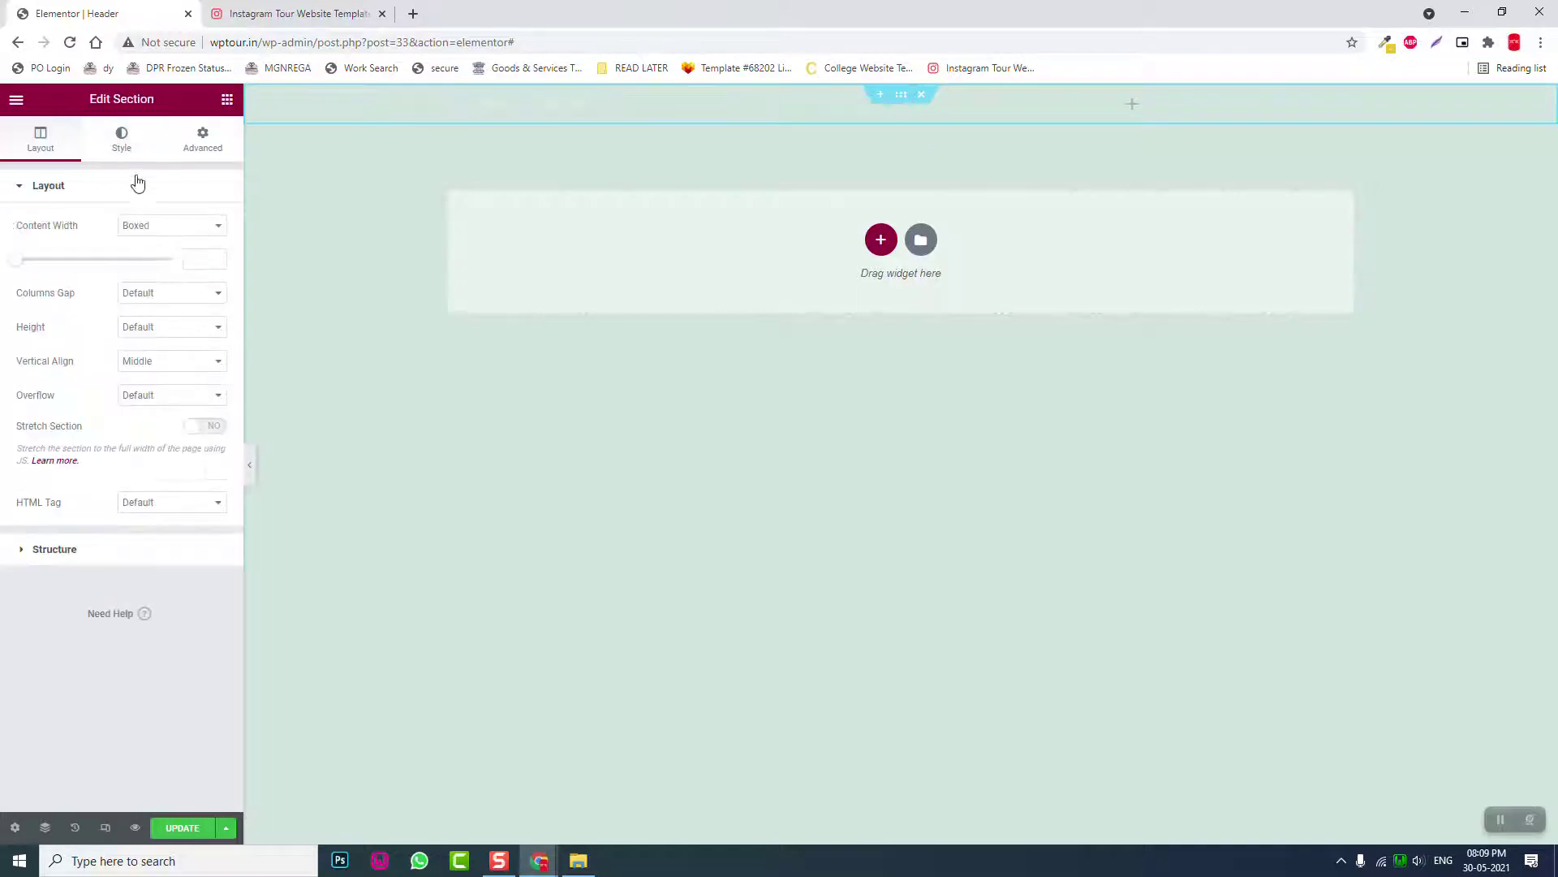
click(123, 140)
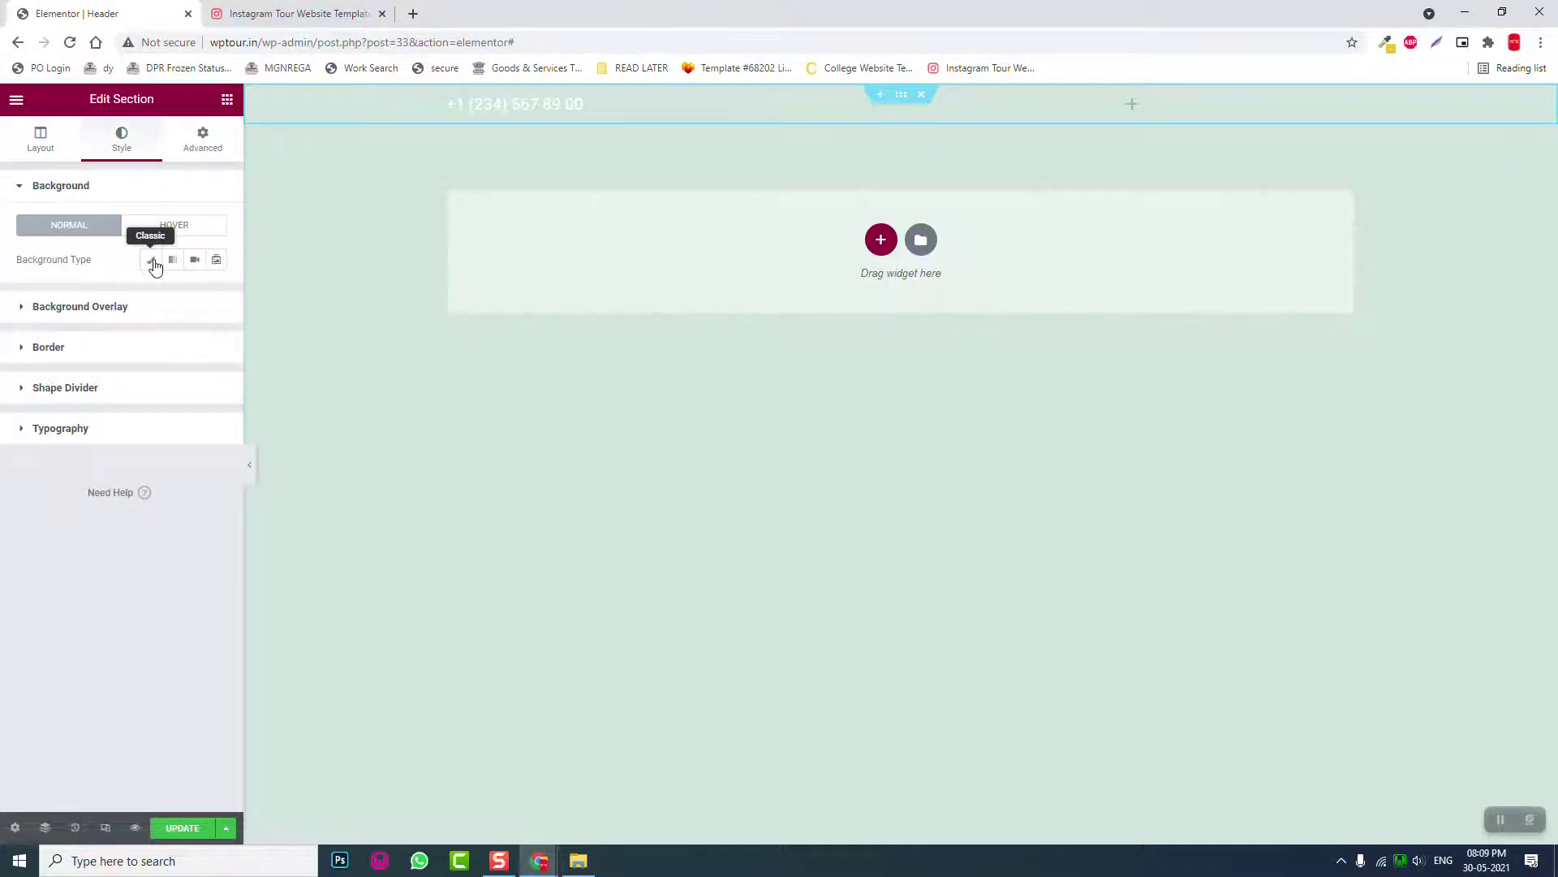
click(337, 12)
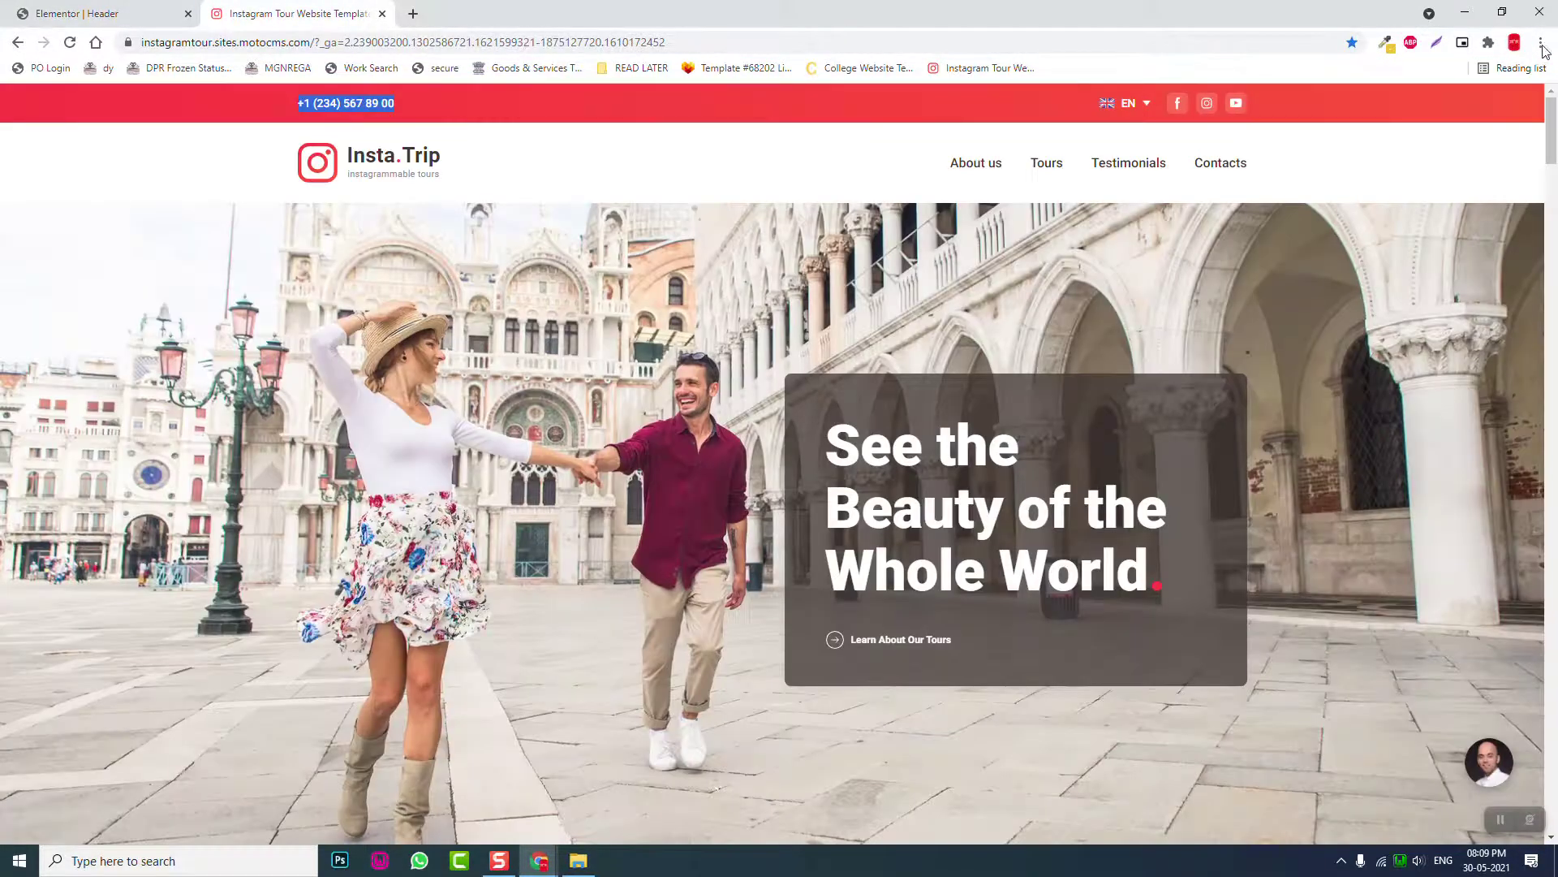
click(1386, 44)
click(1363, 62)
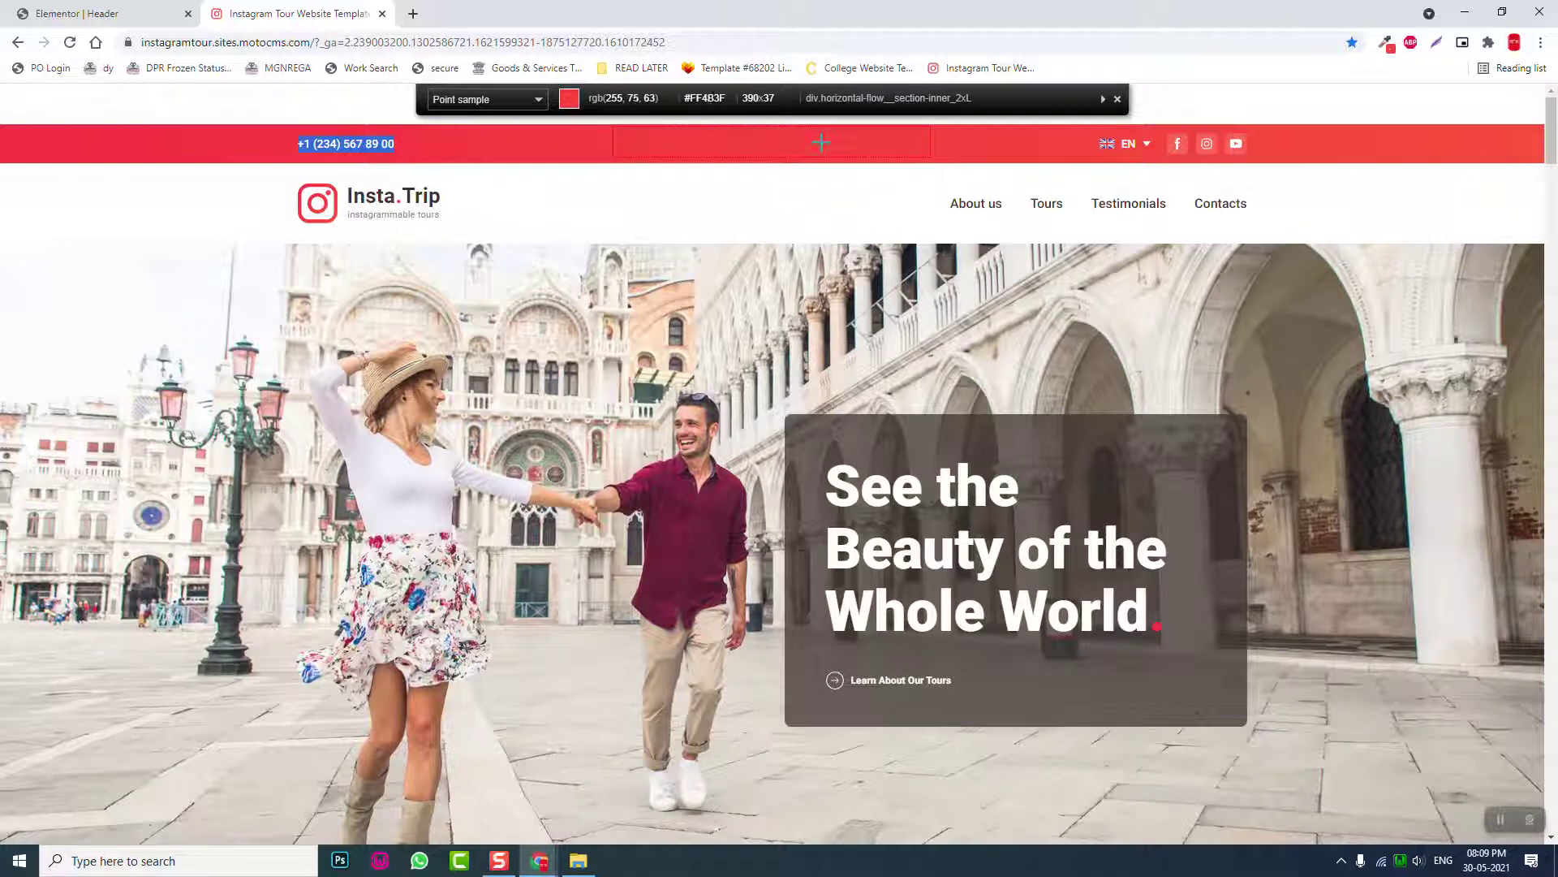
click(491, 141)
click(139, 25)
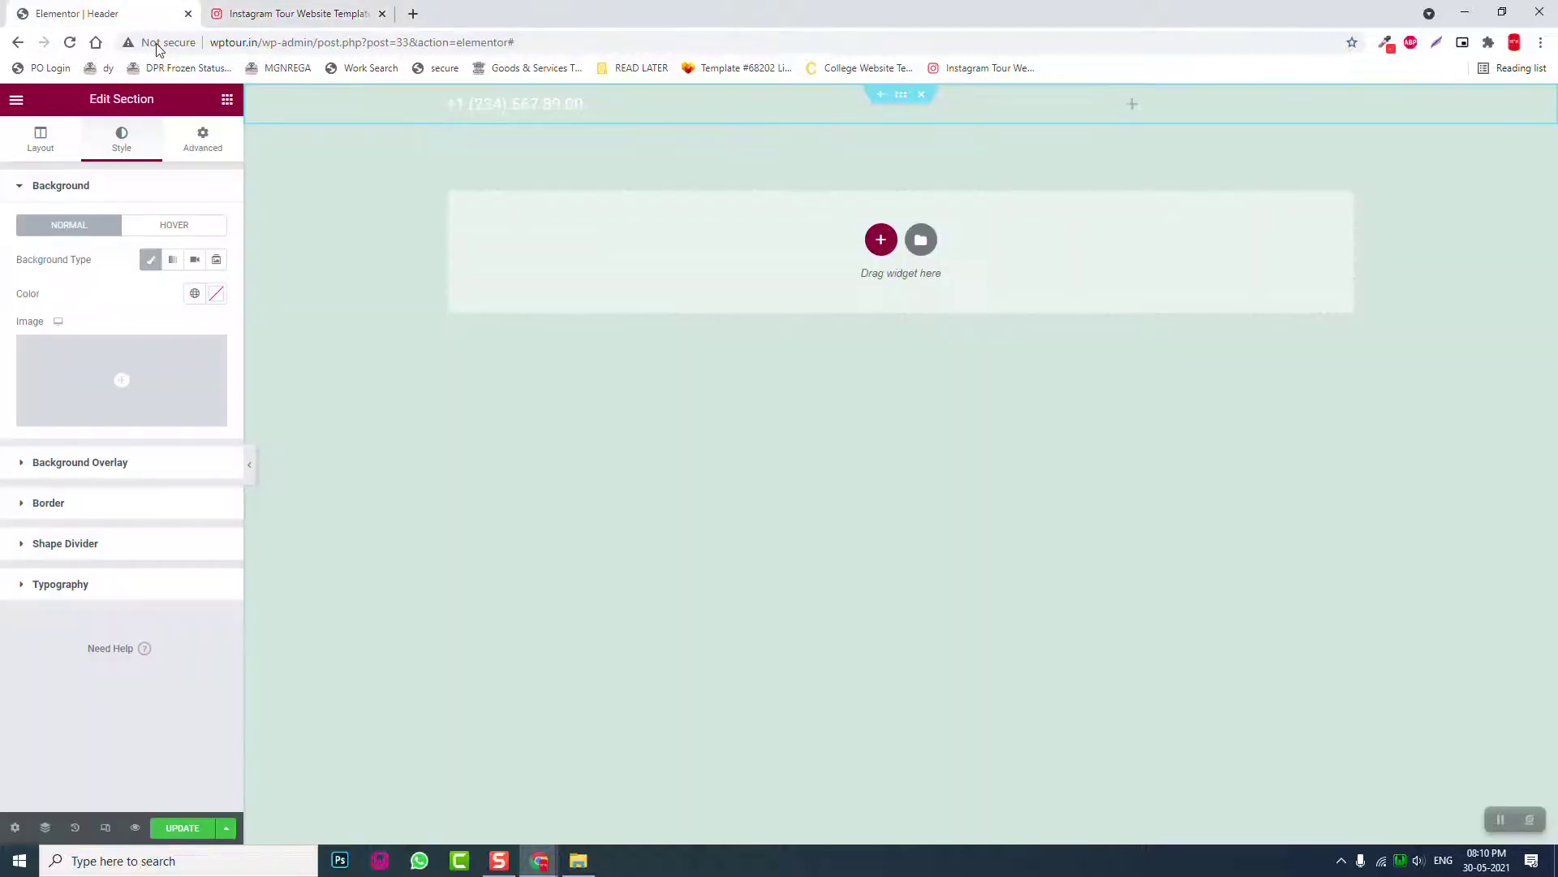
click(214, 295)
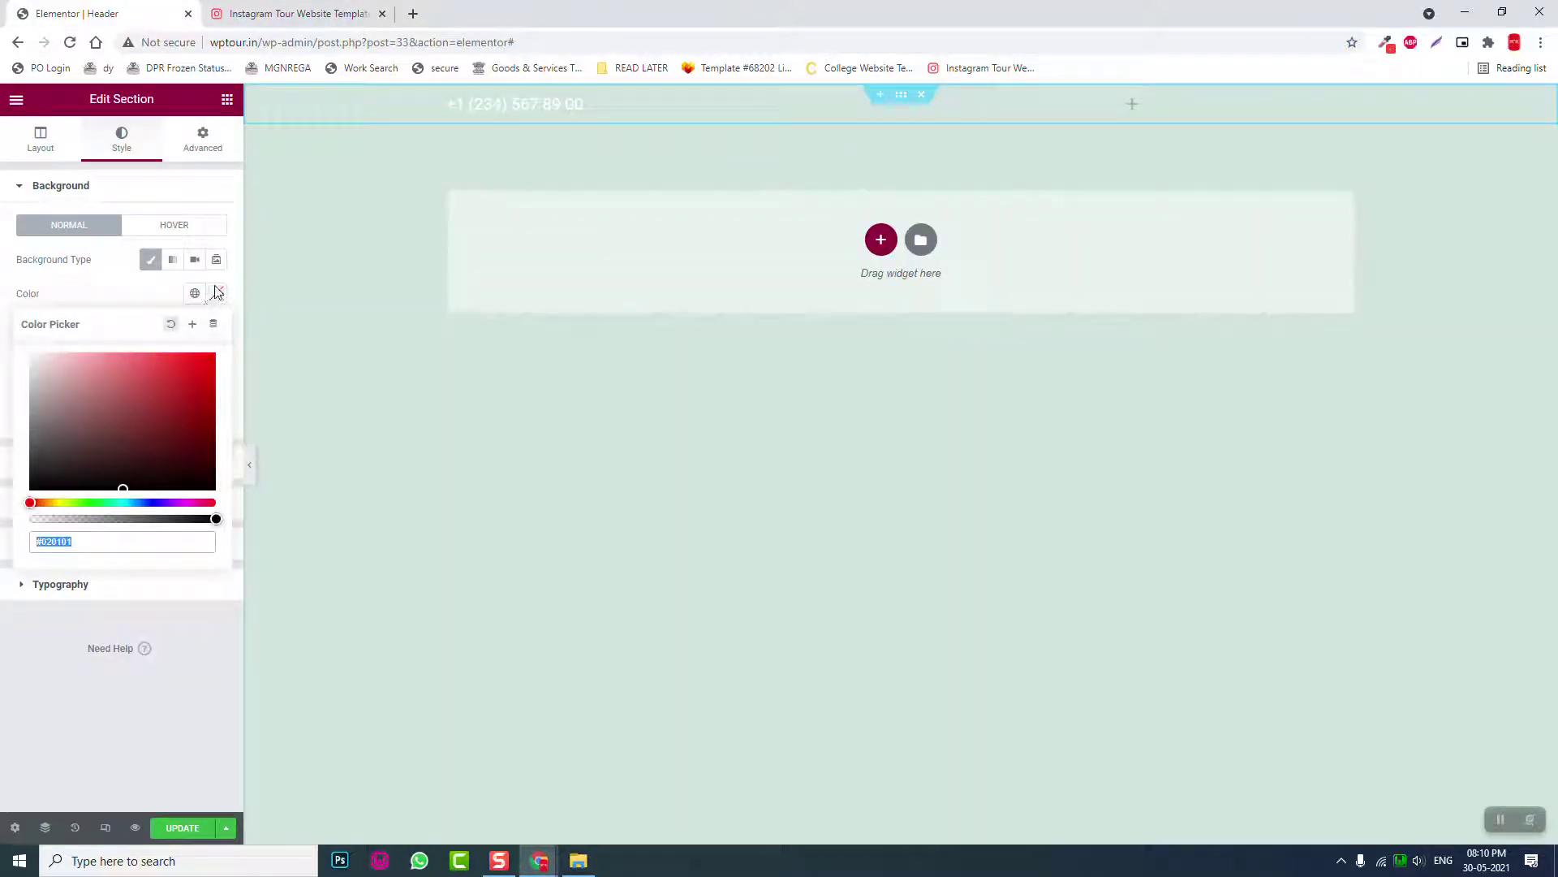
key(ctrl+v)
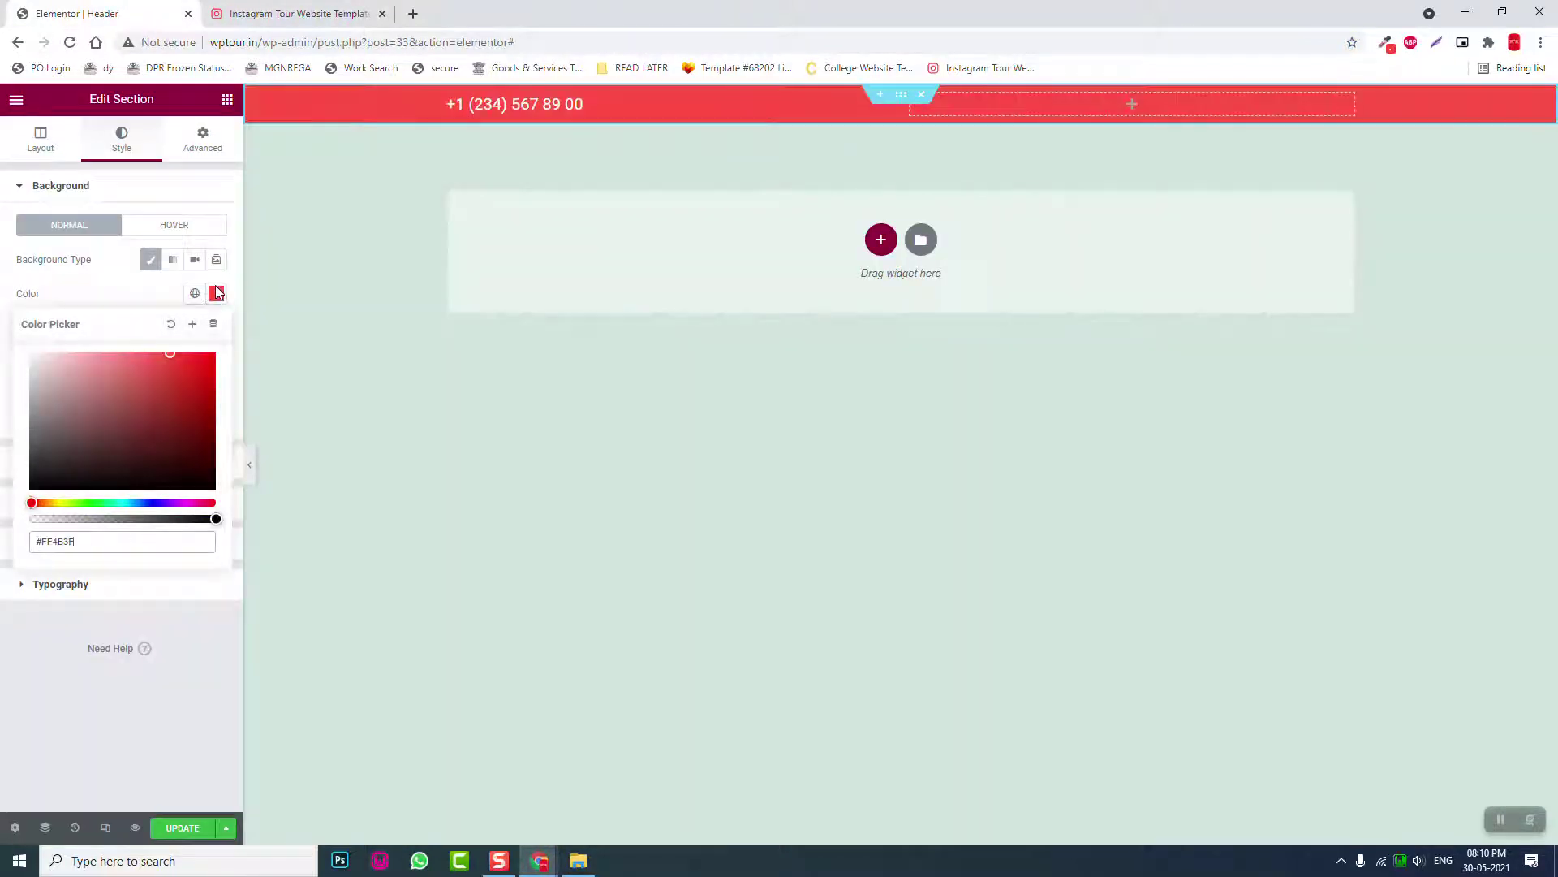
click(56, 704)
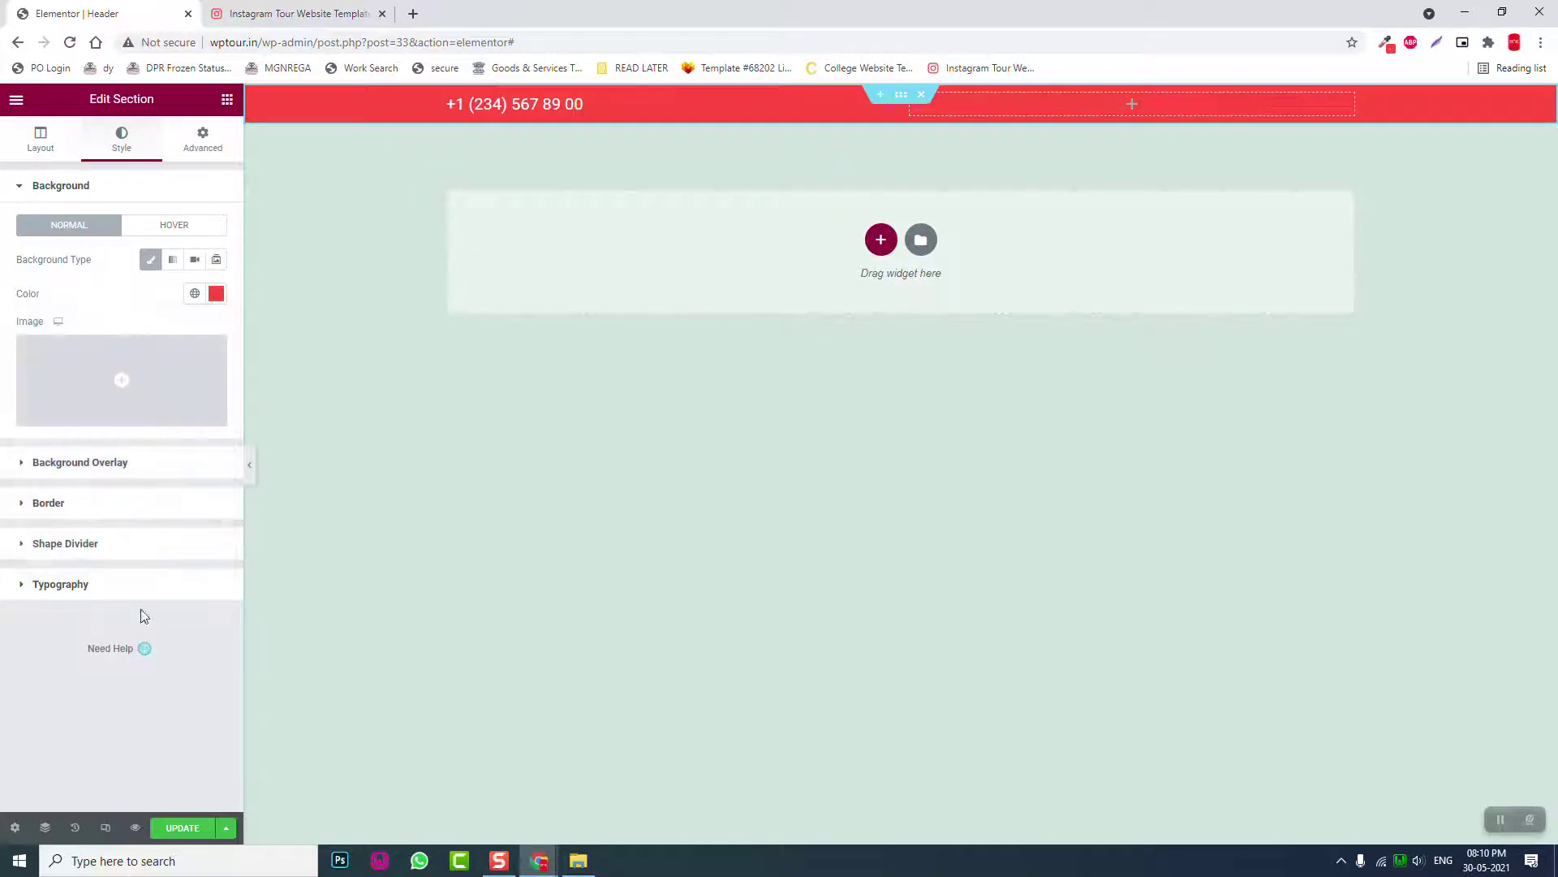
Search widgets for 'soci' and place a right-aligned Social Icons widget in the right column
click(227, 100)
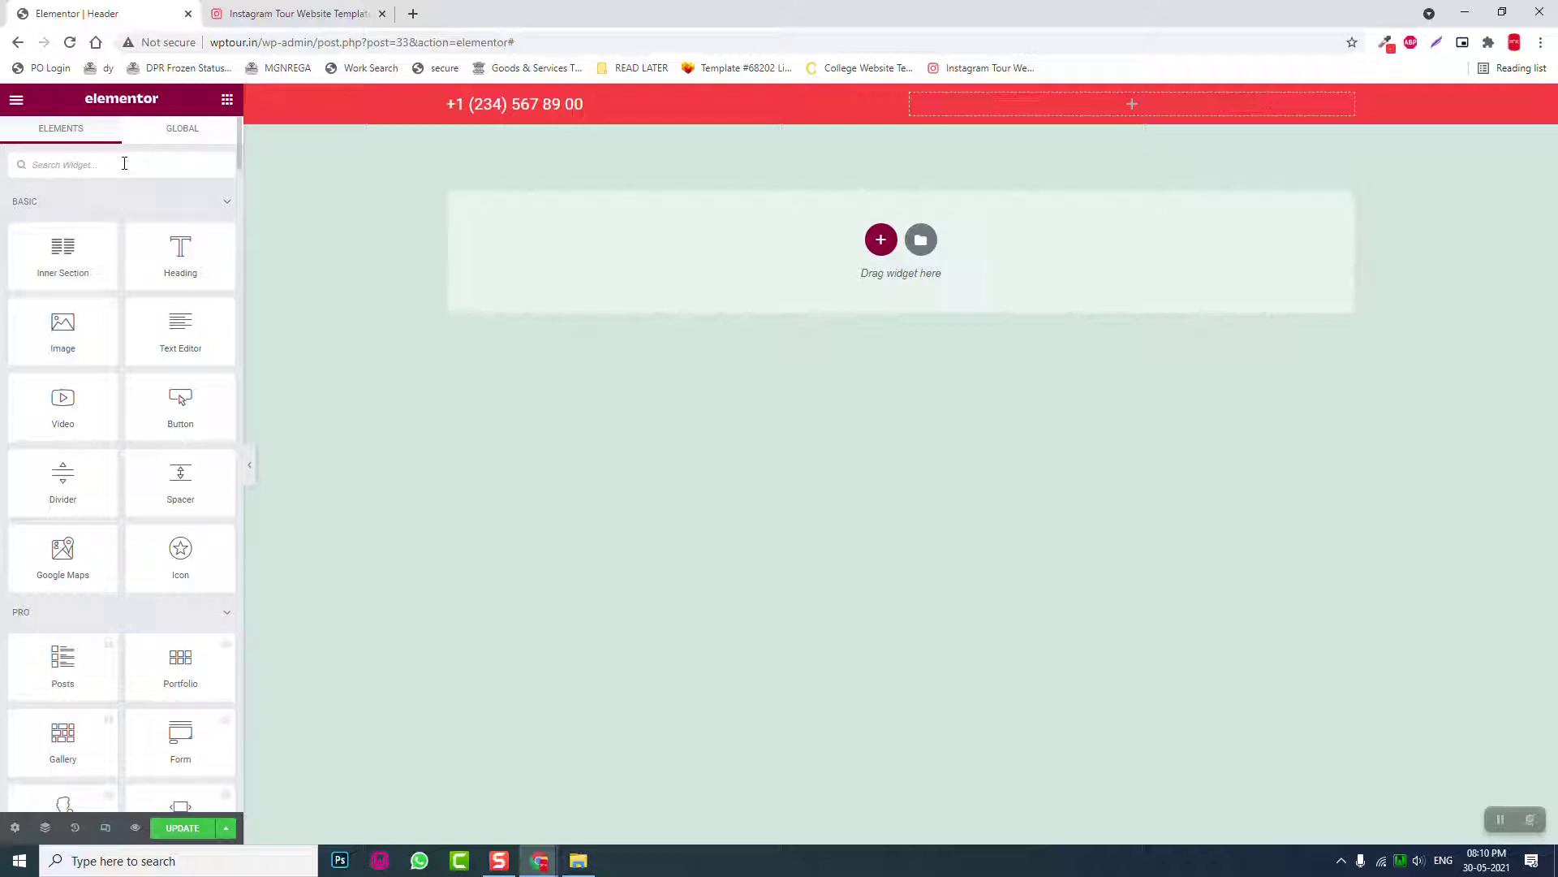
click(124, 163)
text(soci)
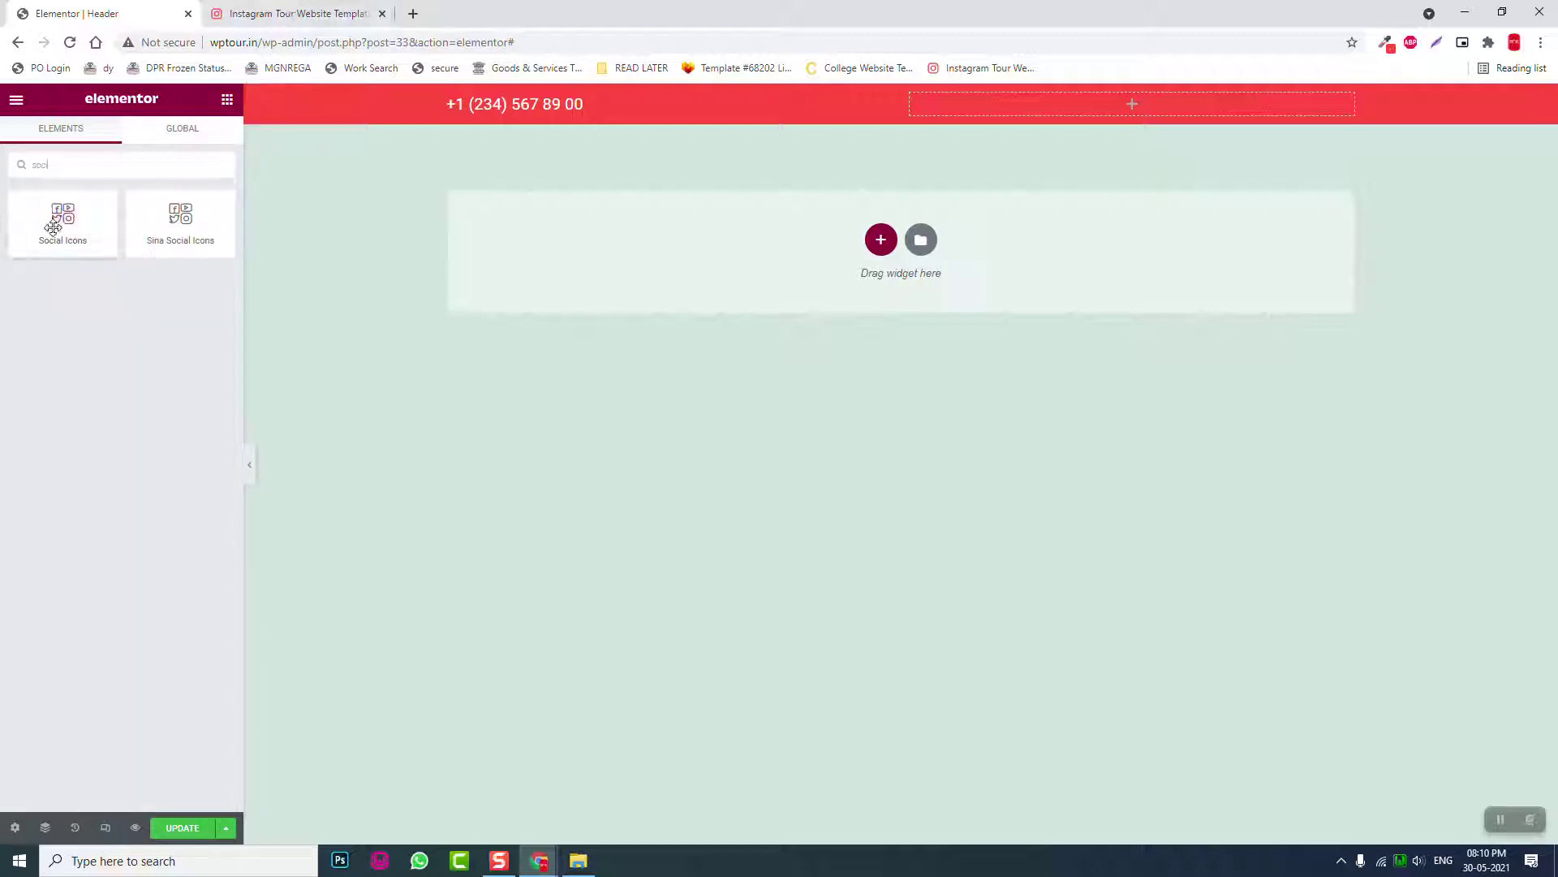
drag(54, 227, 1235, 109)
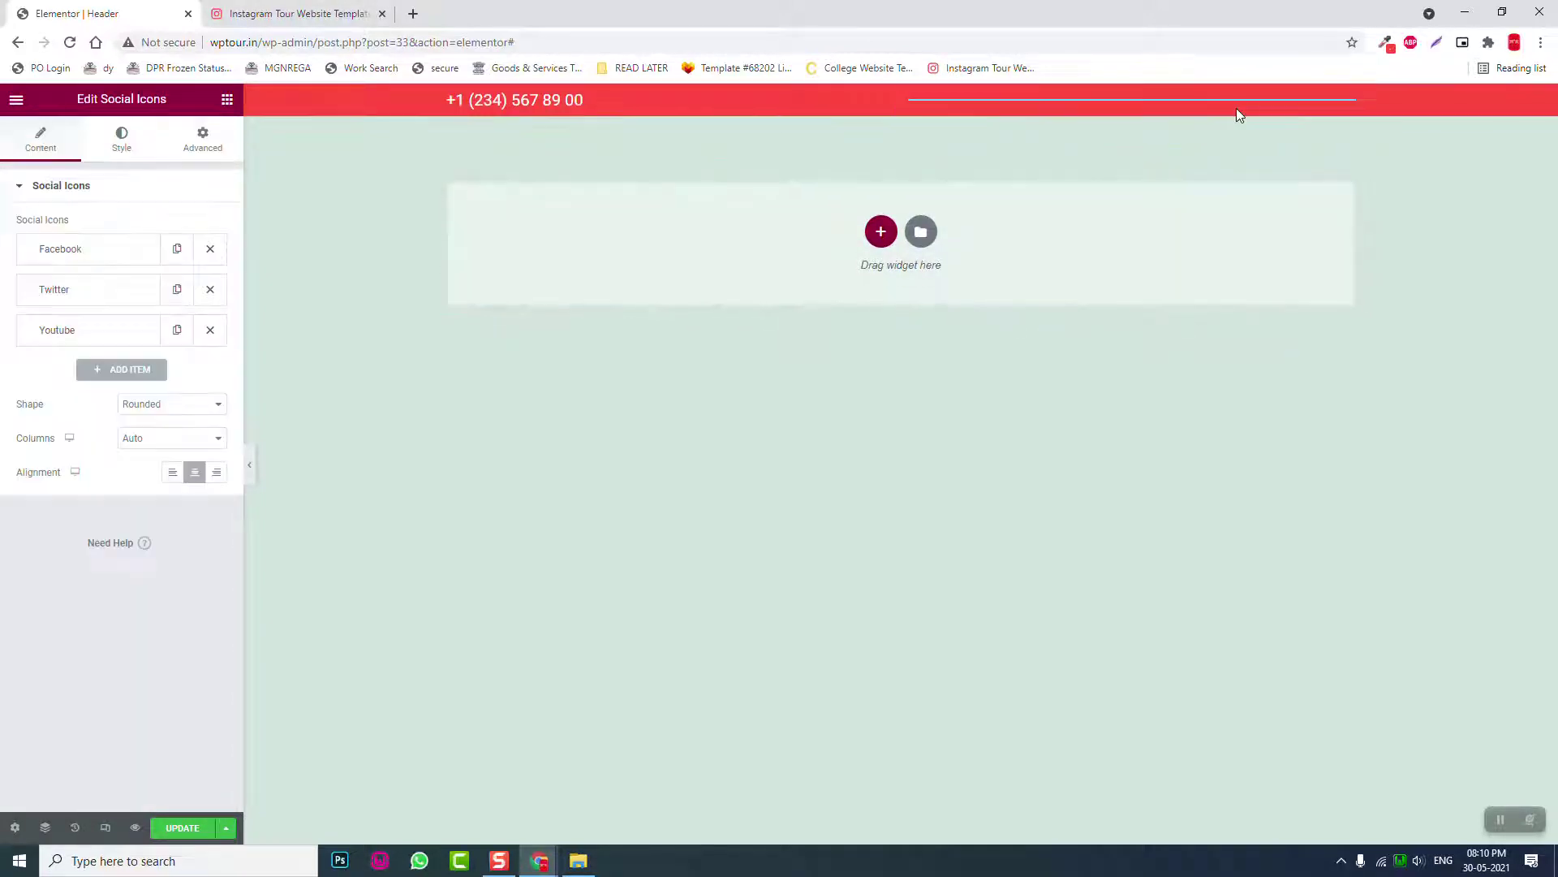
click(216, 473)
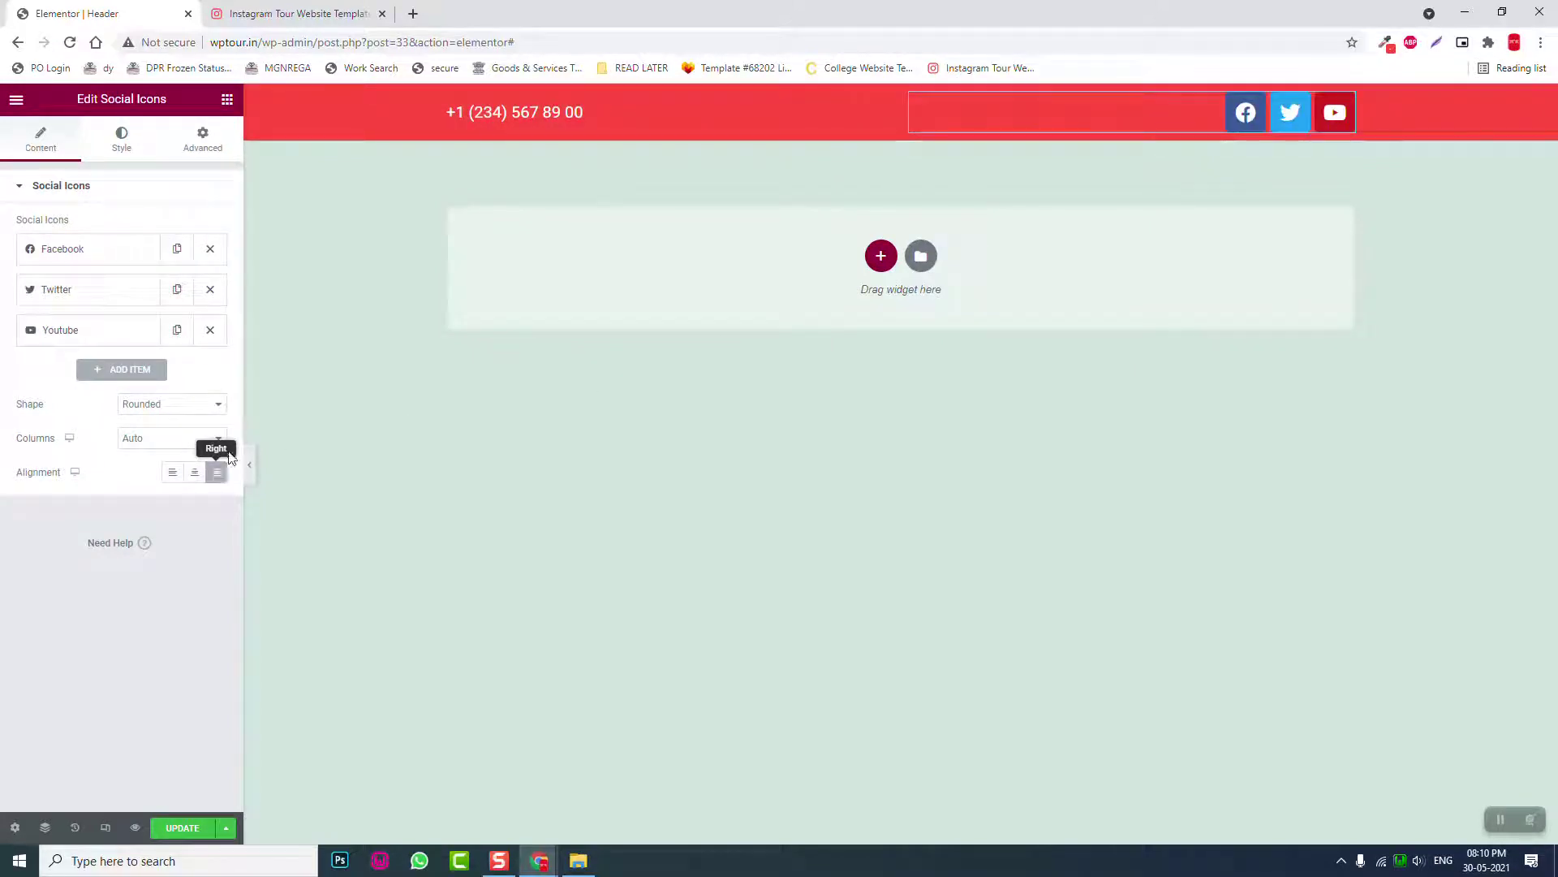
Try circle and square icon shapes against the demo, settling on Rounded
click(192, 406)
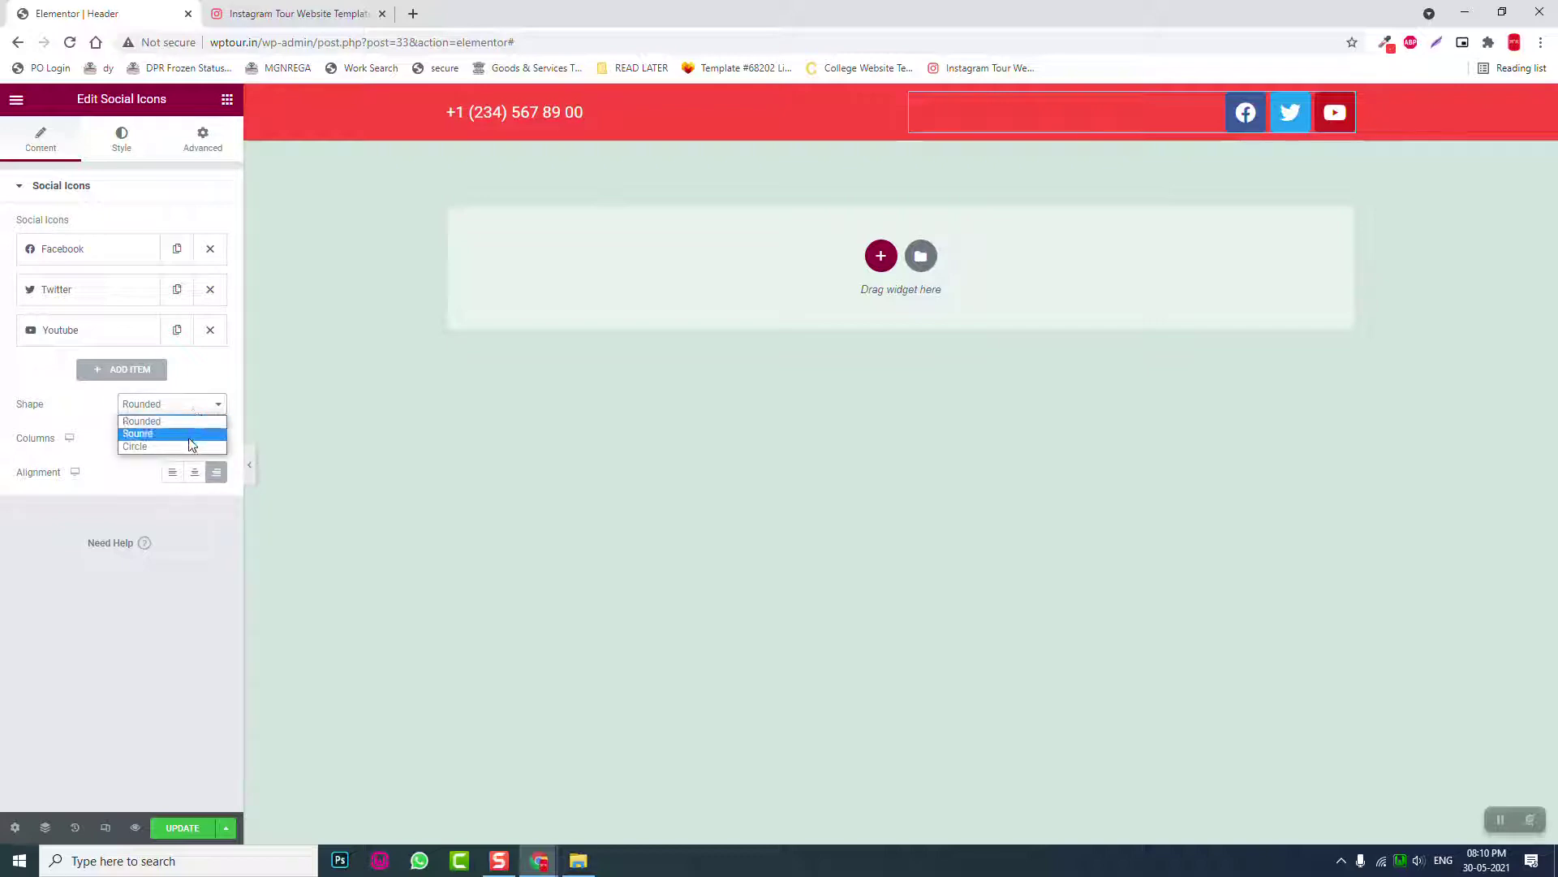
click(188, 446)
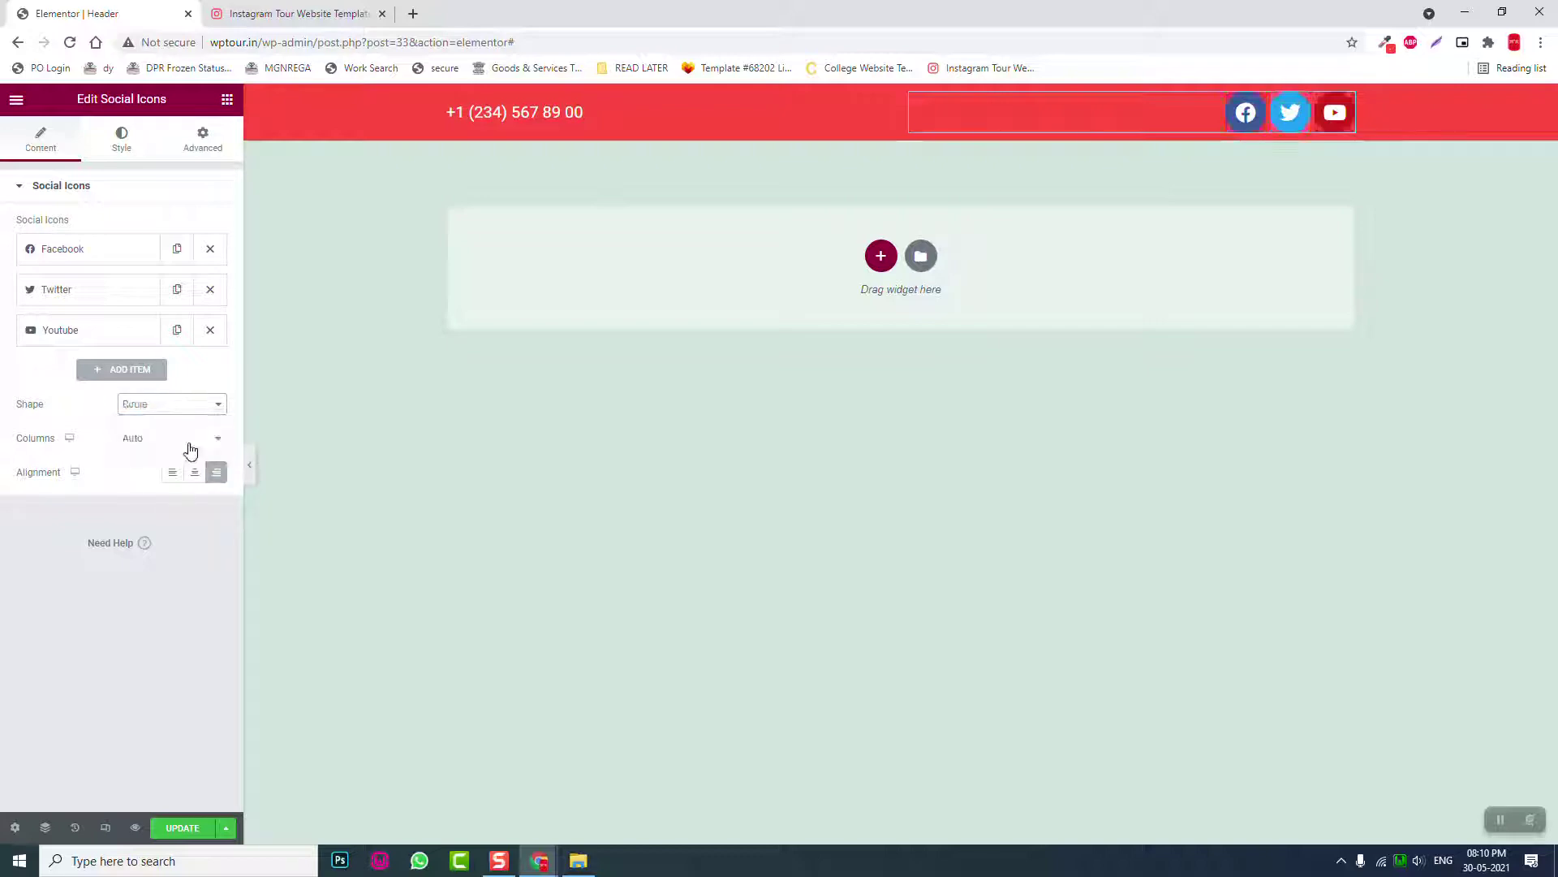
click(345, 8)
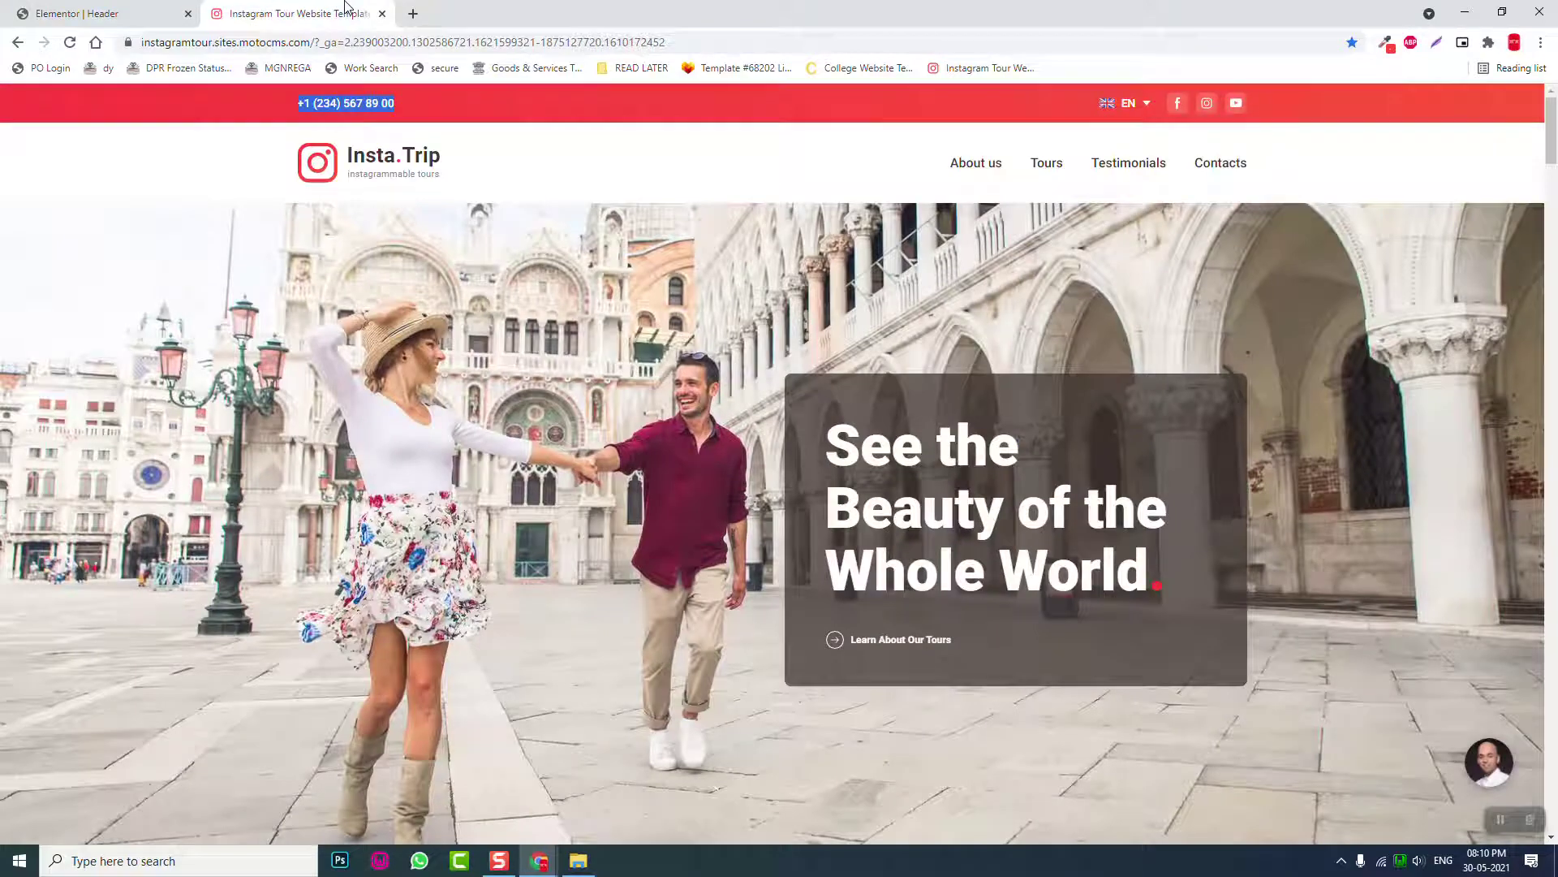
click(97, 12)
click(150, 406)
click(154, 433)
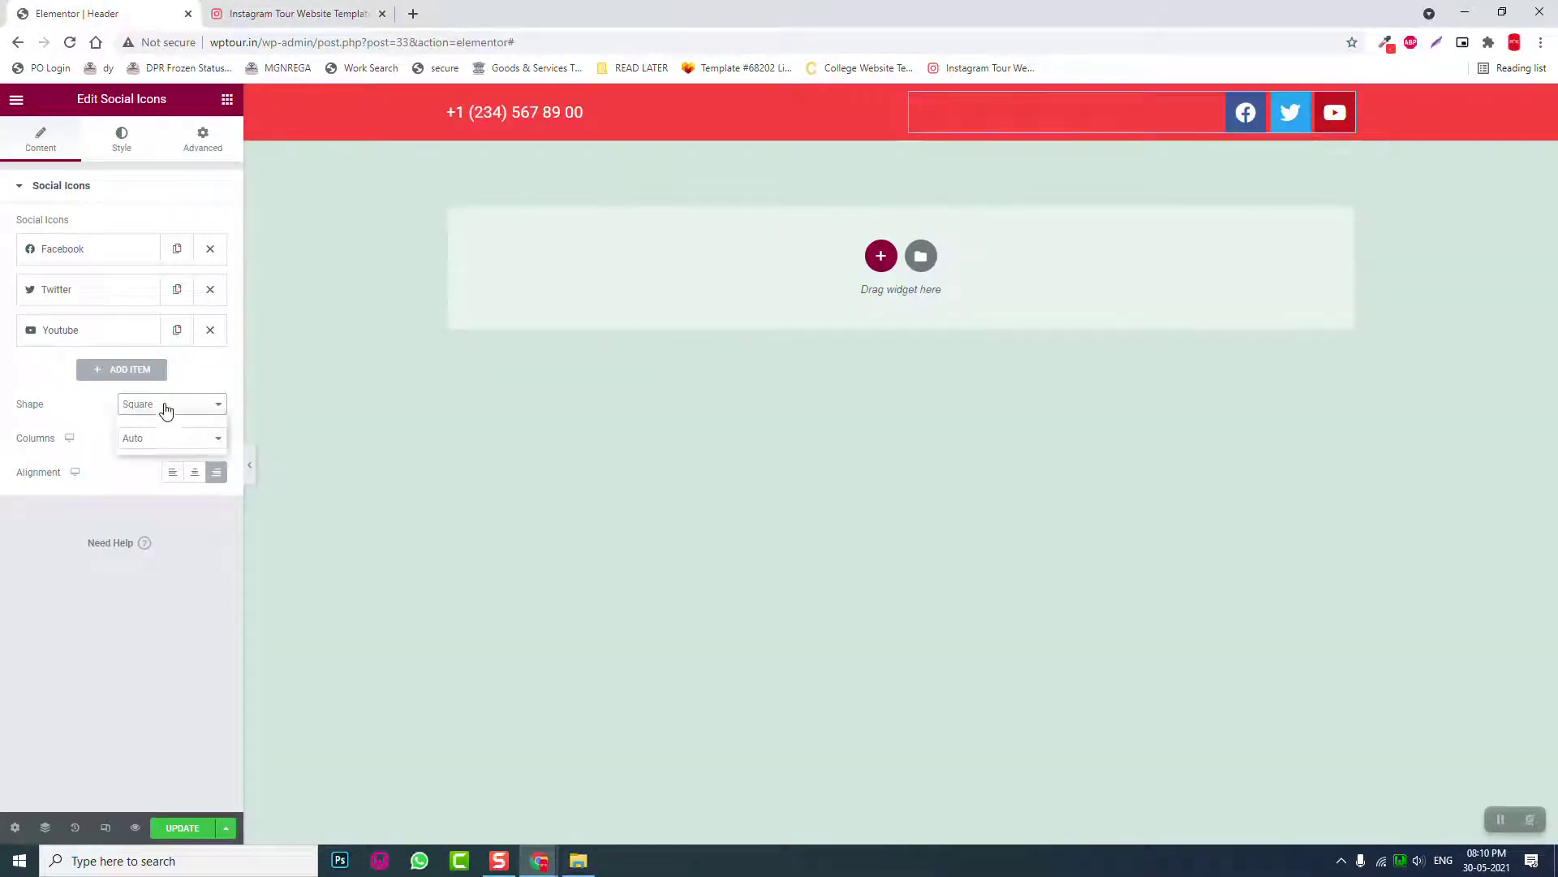
click(165, 409)
click(165, 432)
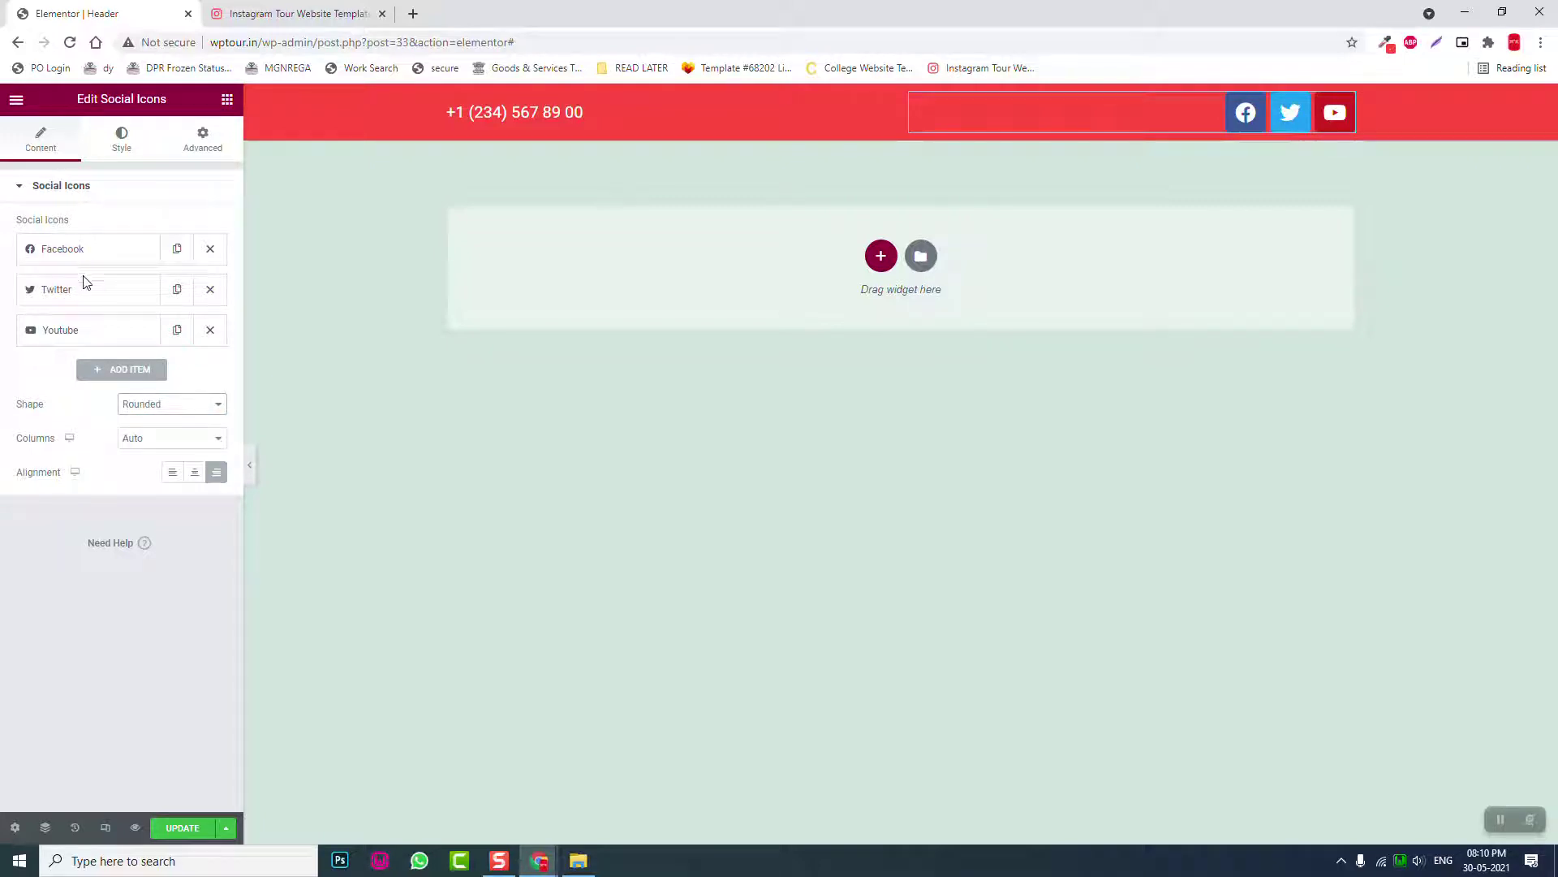
Give the social icons a custom, very light pink primary colour
click(135, 151)
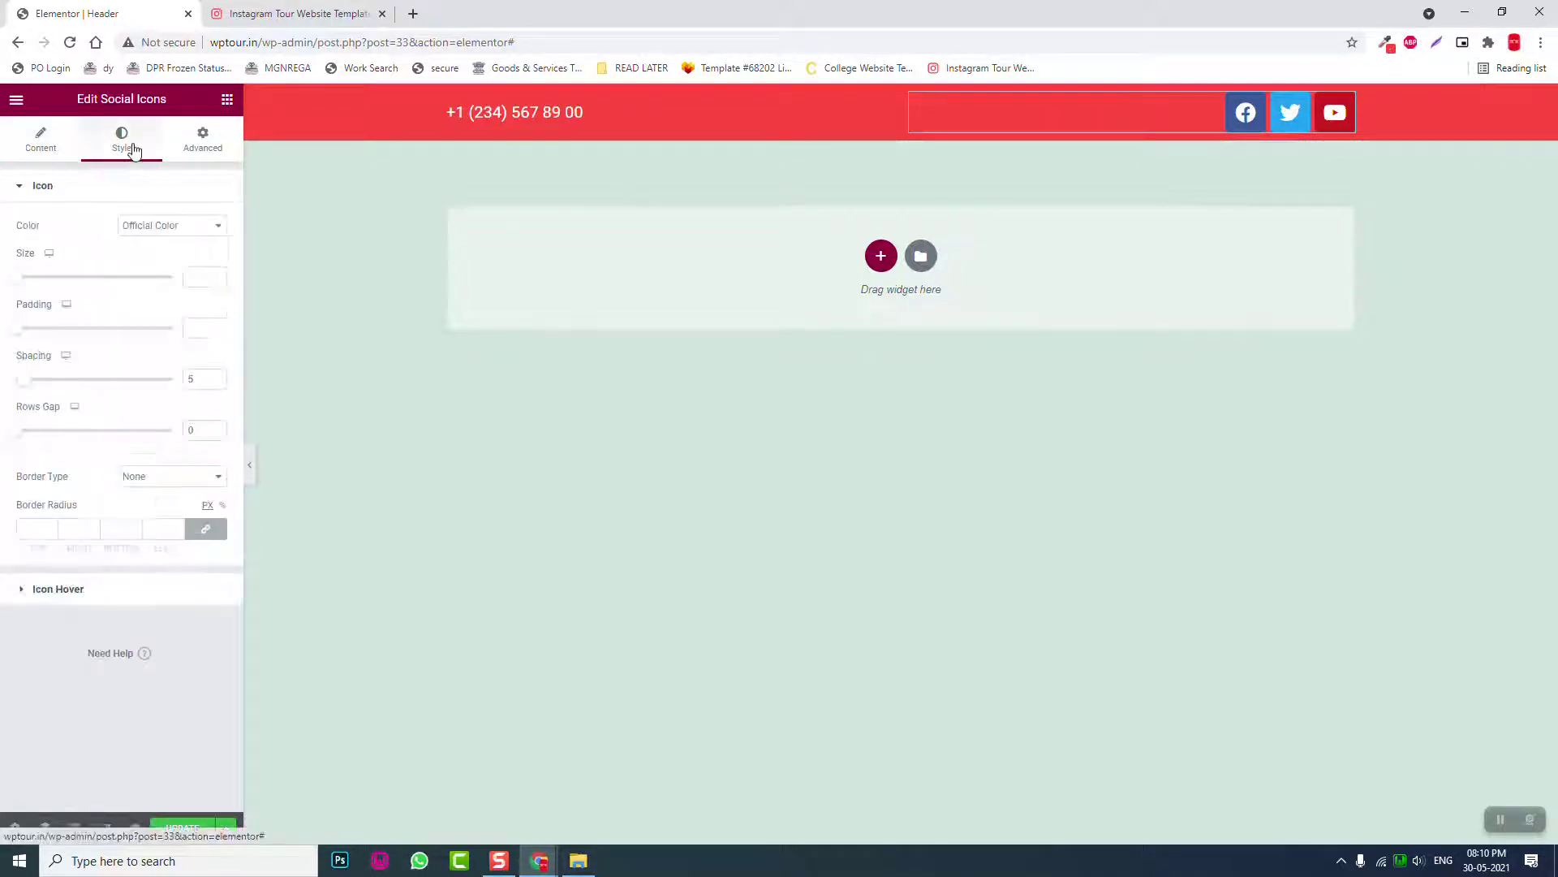
click(341, 10)
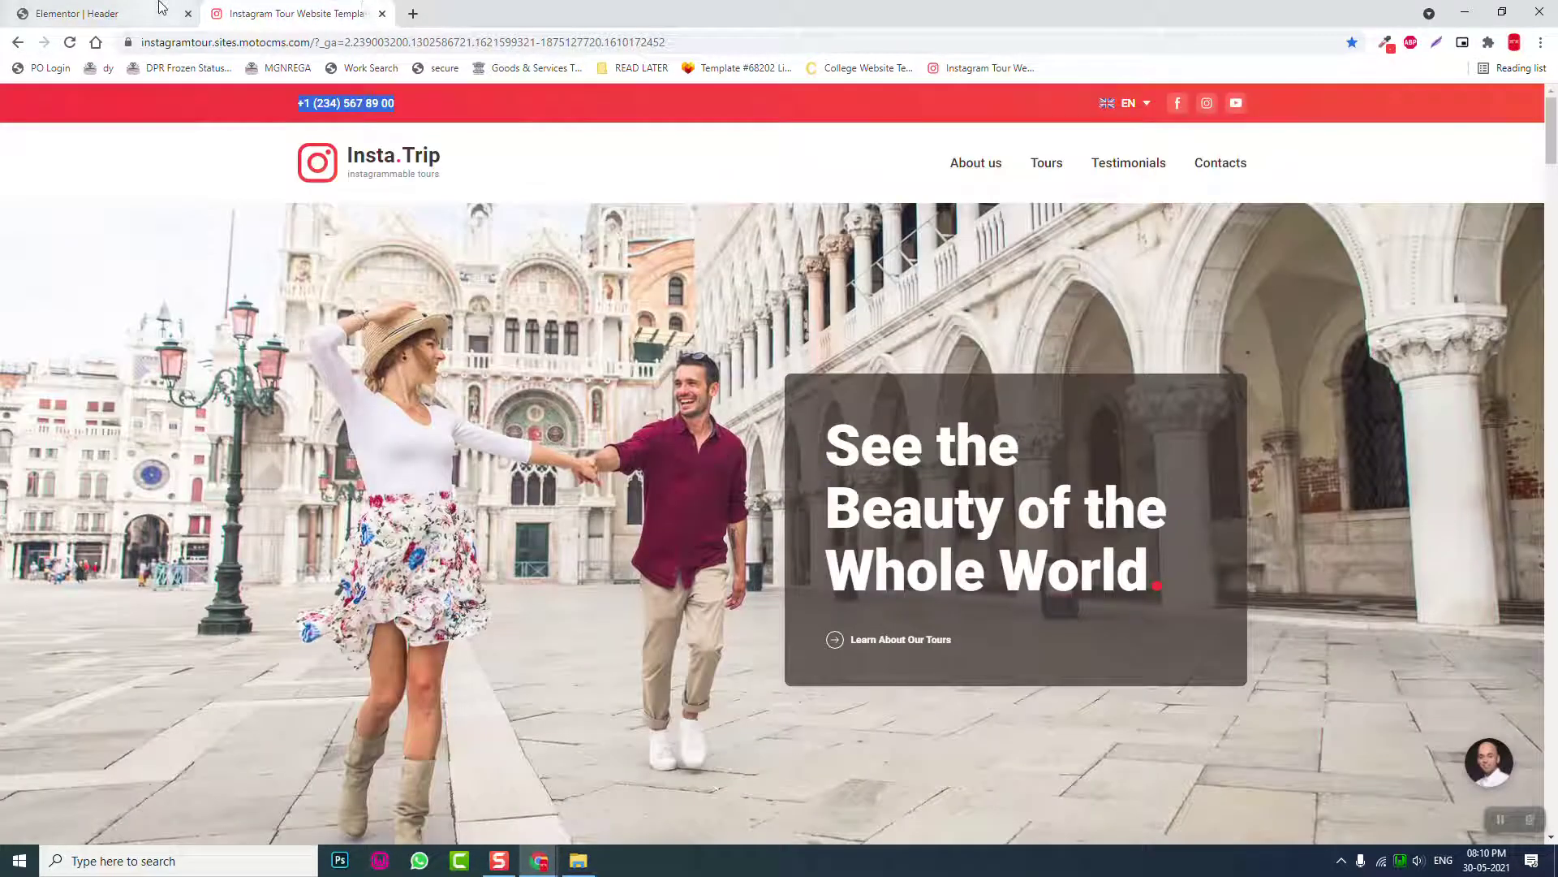
click(105, 13)
click(173, 224)
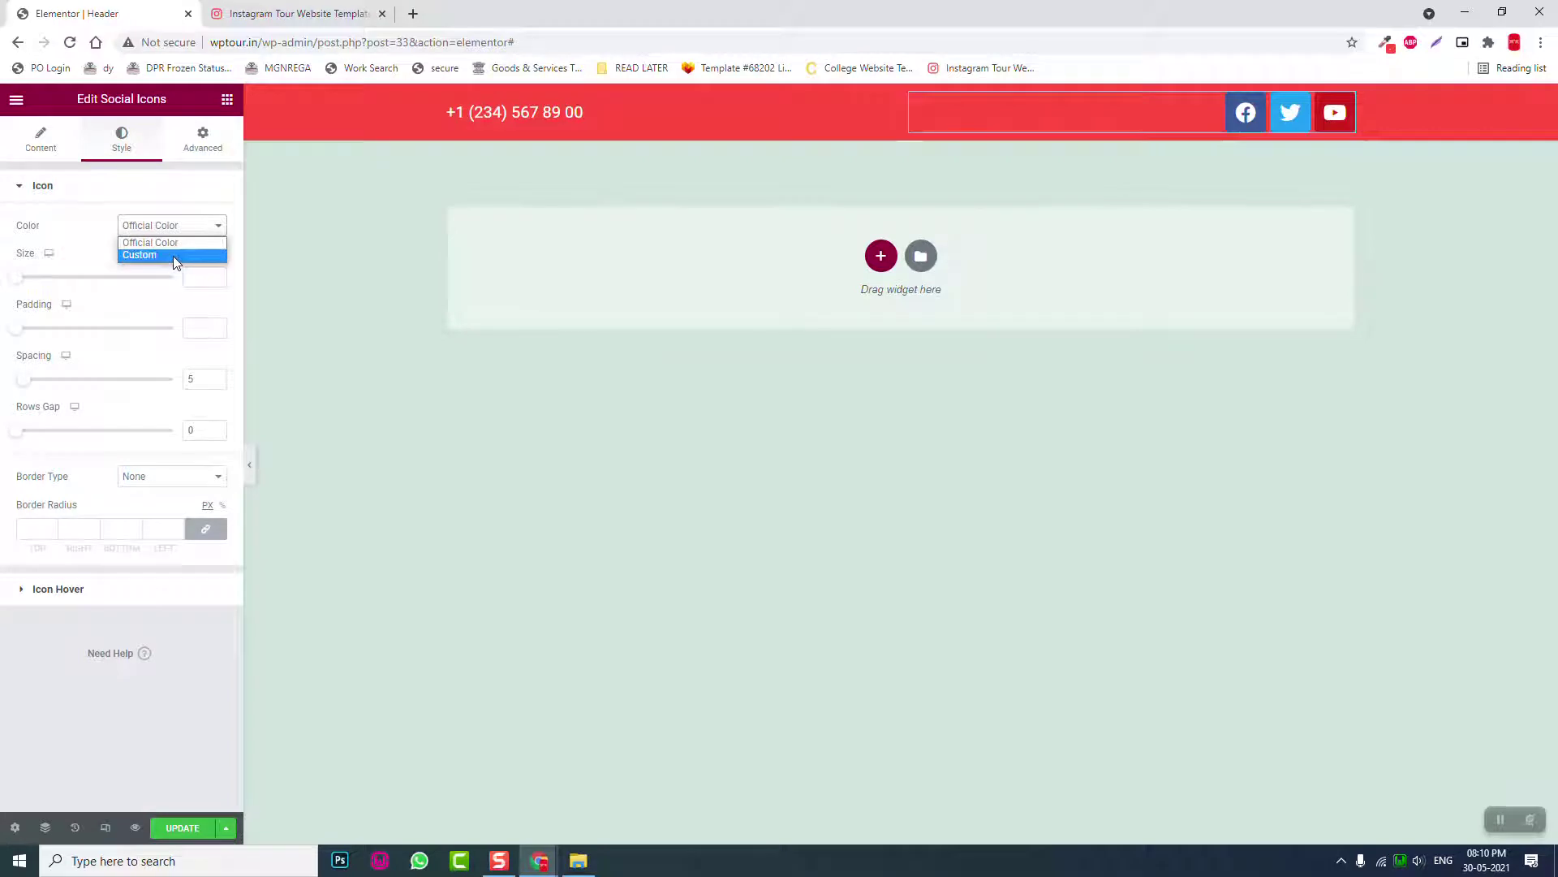
click(172, 255)
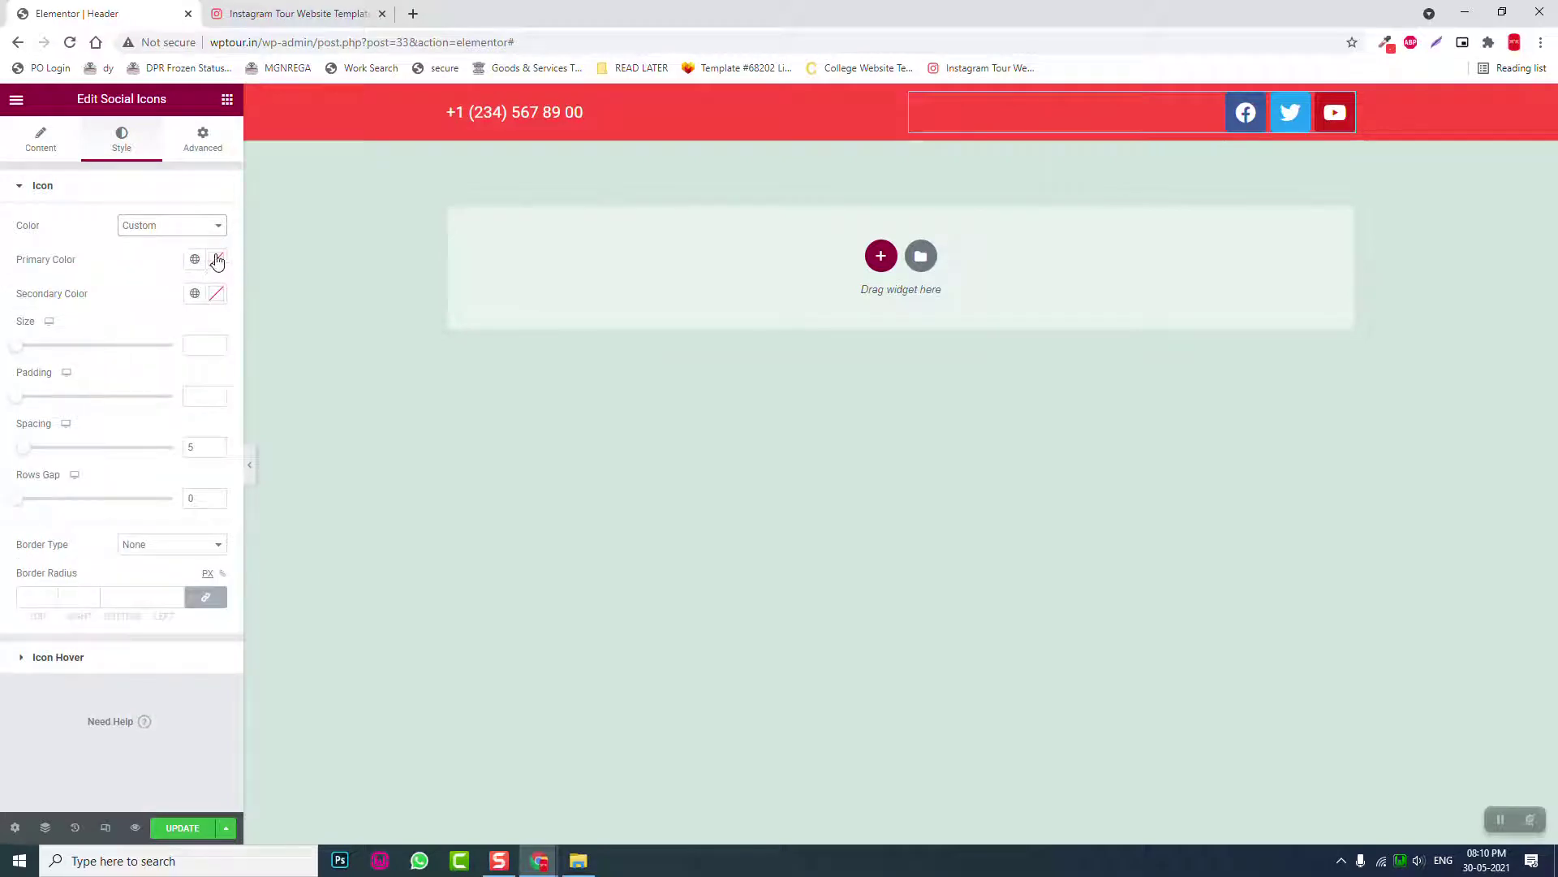
click(217, 259)
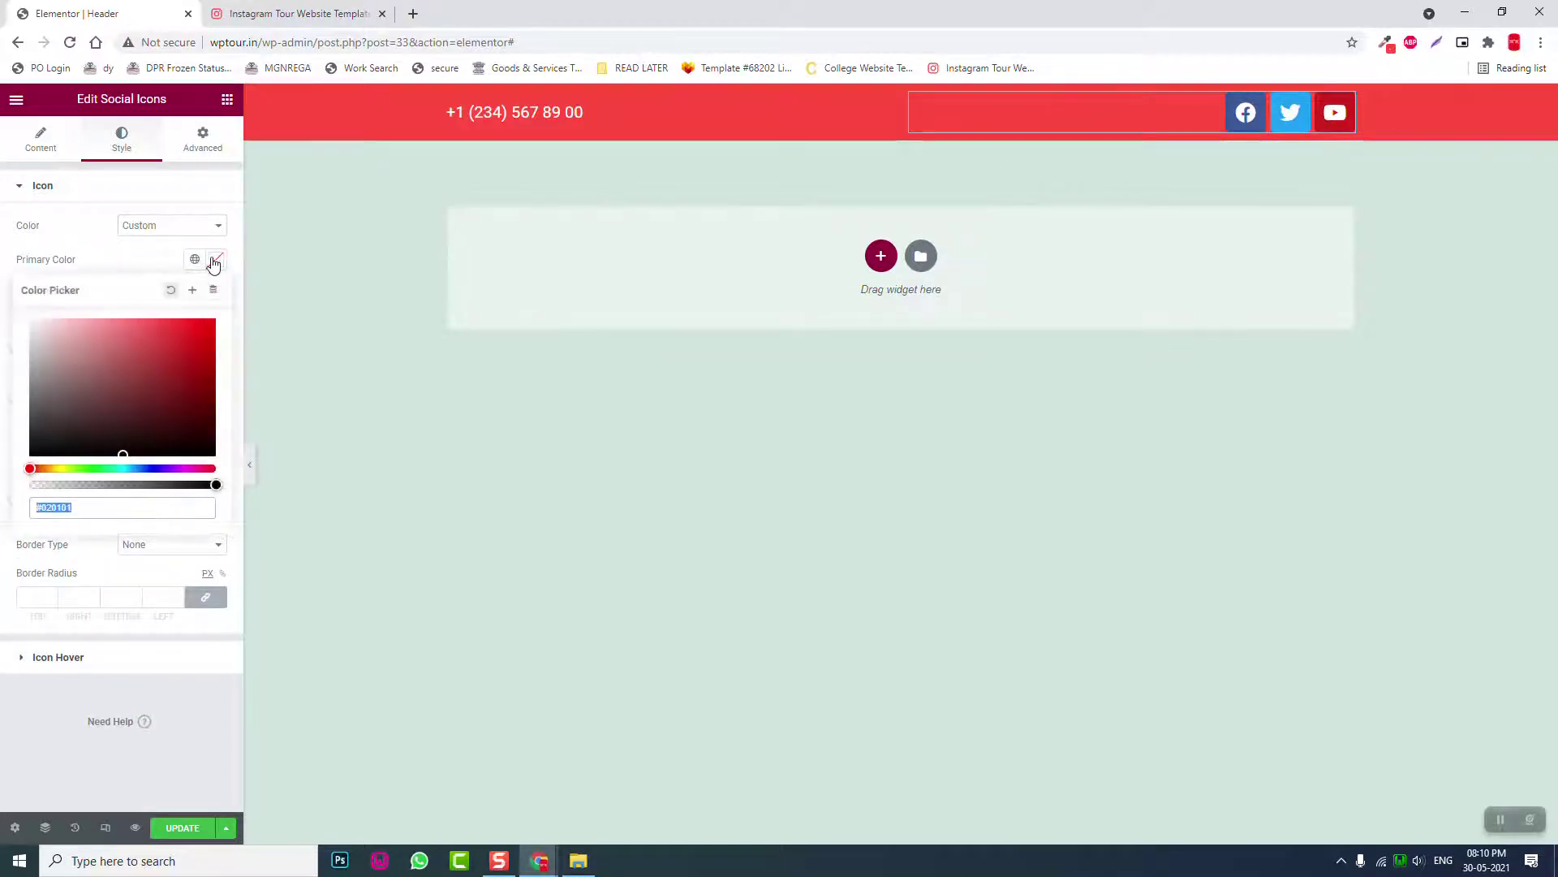
click(42, 324)
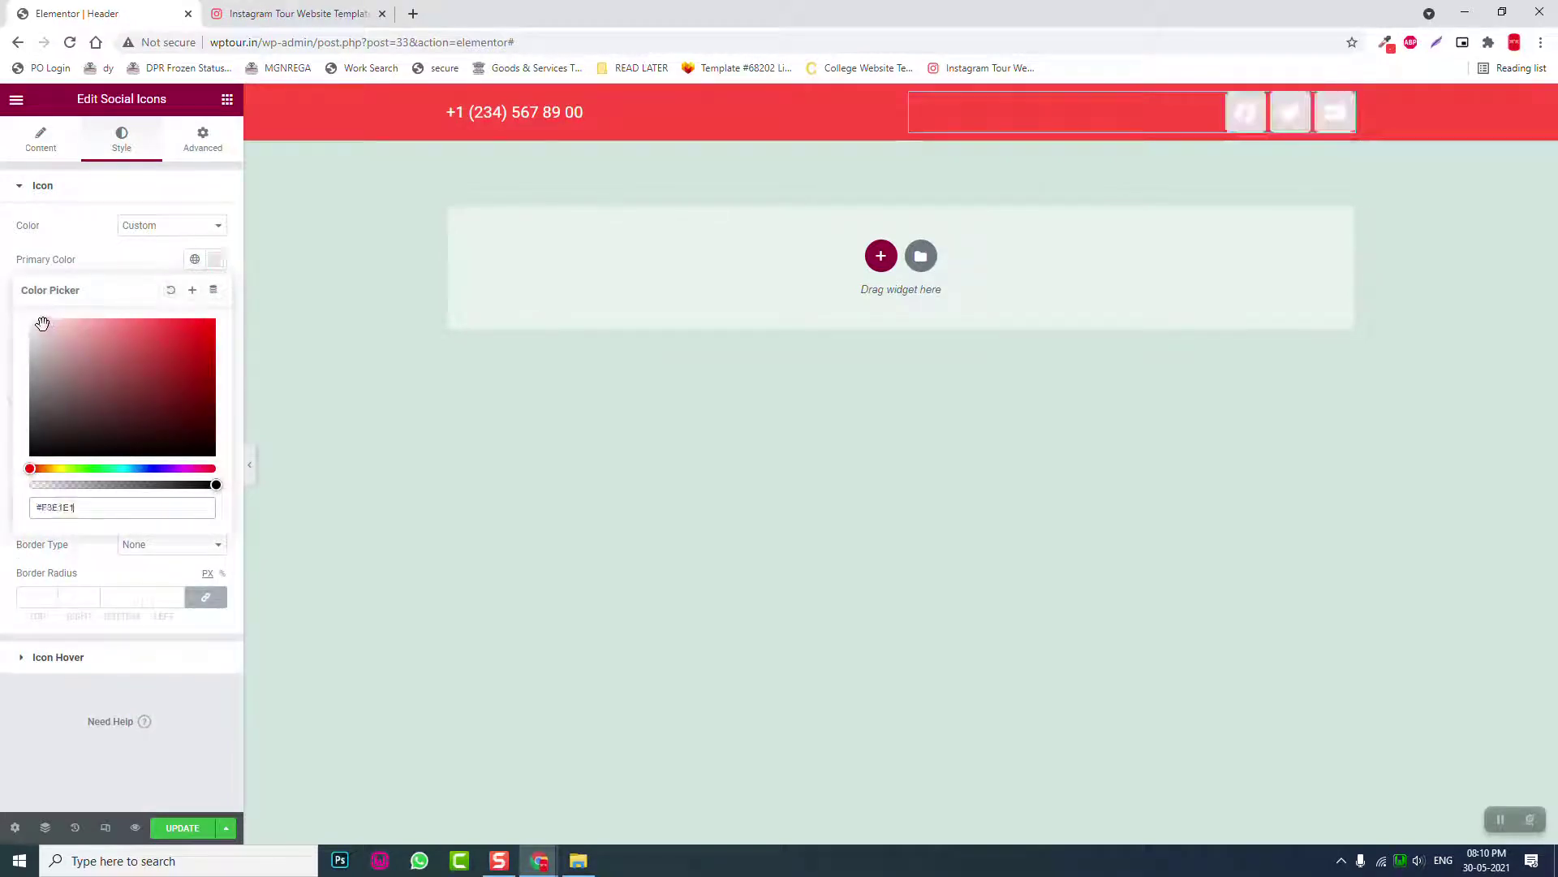
Lighten the icons' primary colour to near-white and make it more transparent
click(339, 6)
click(97, 13)
click(30, 333)
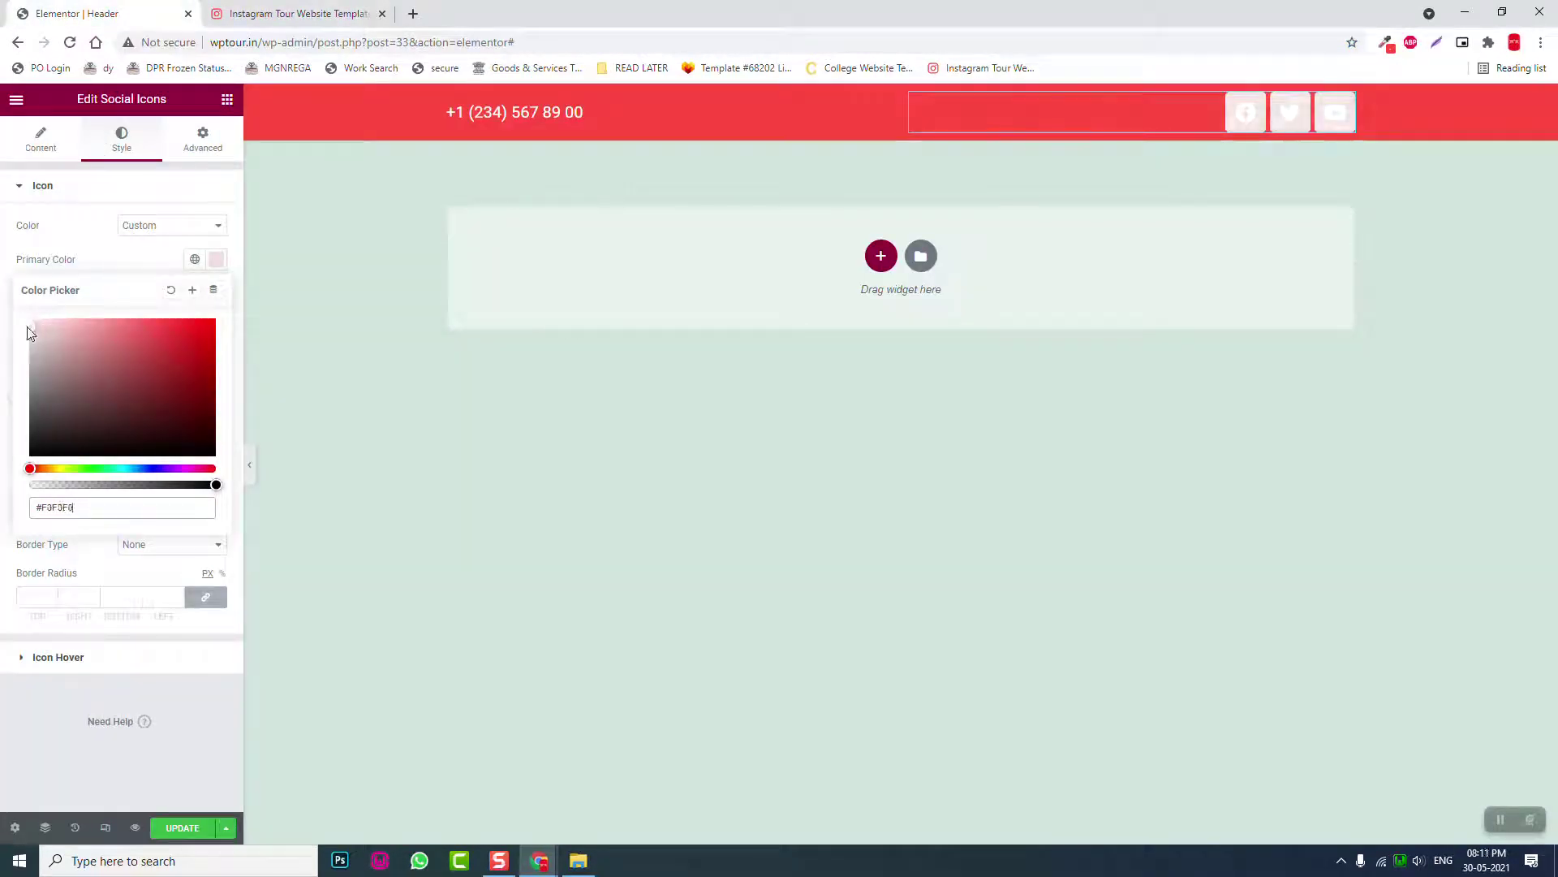
click(138, 260)
click(215, 260)
drag(36, 507, 115, 481)
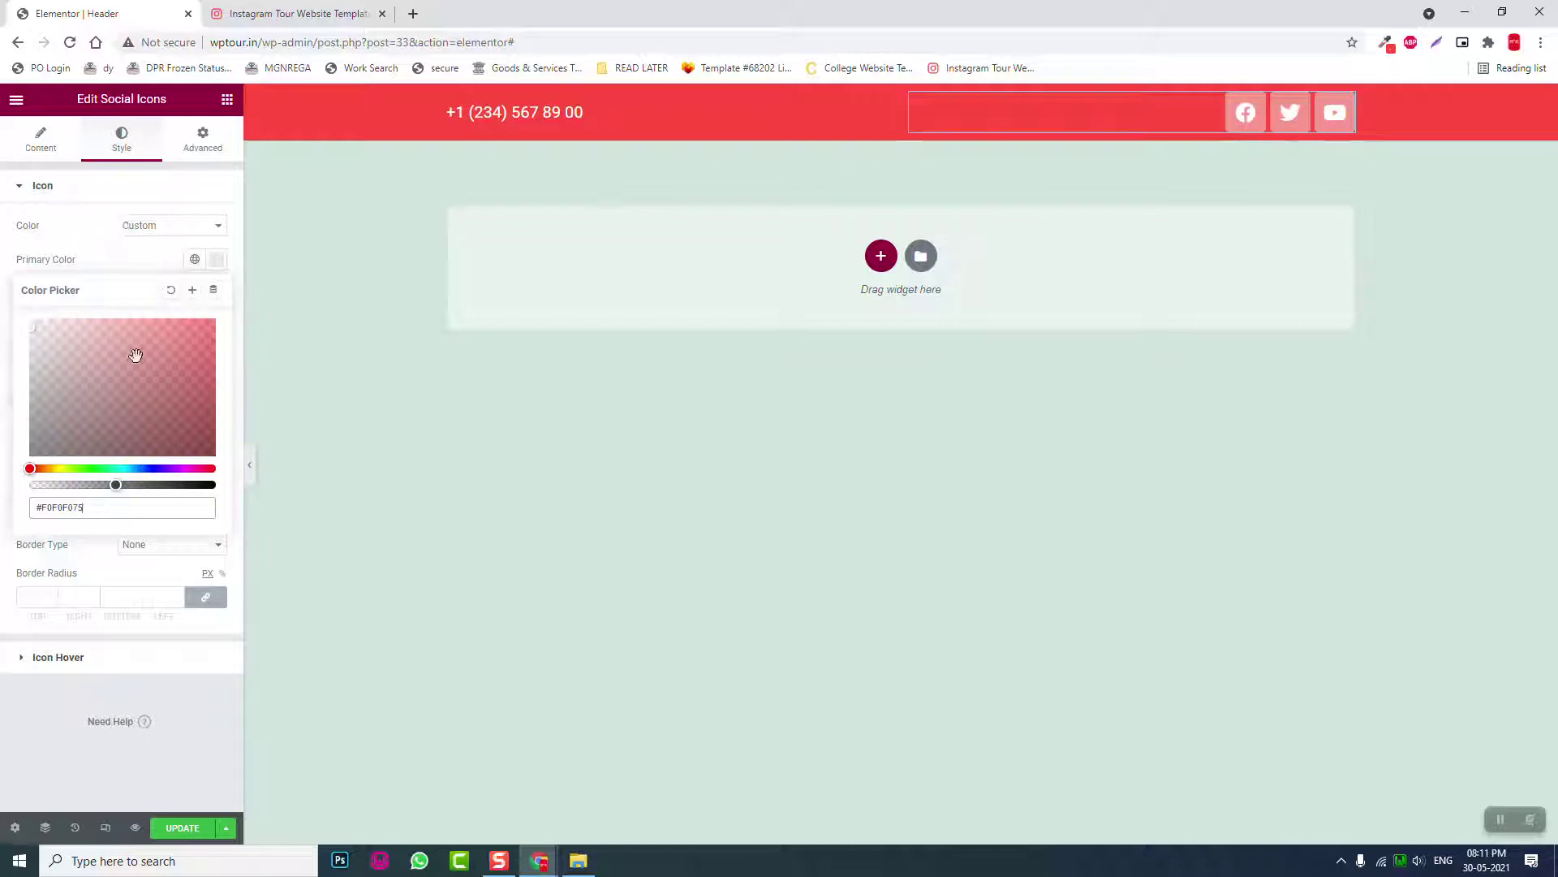
drag(116, 484, 104, 484)
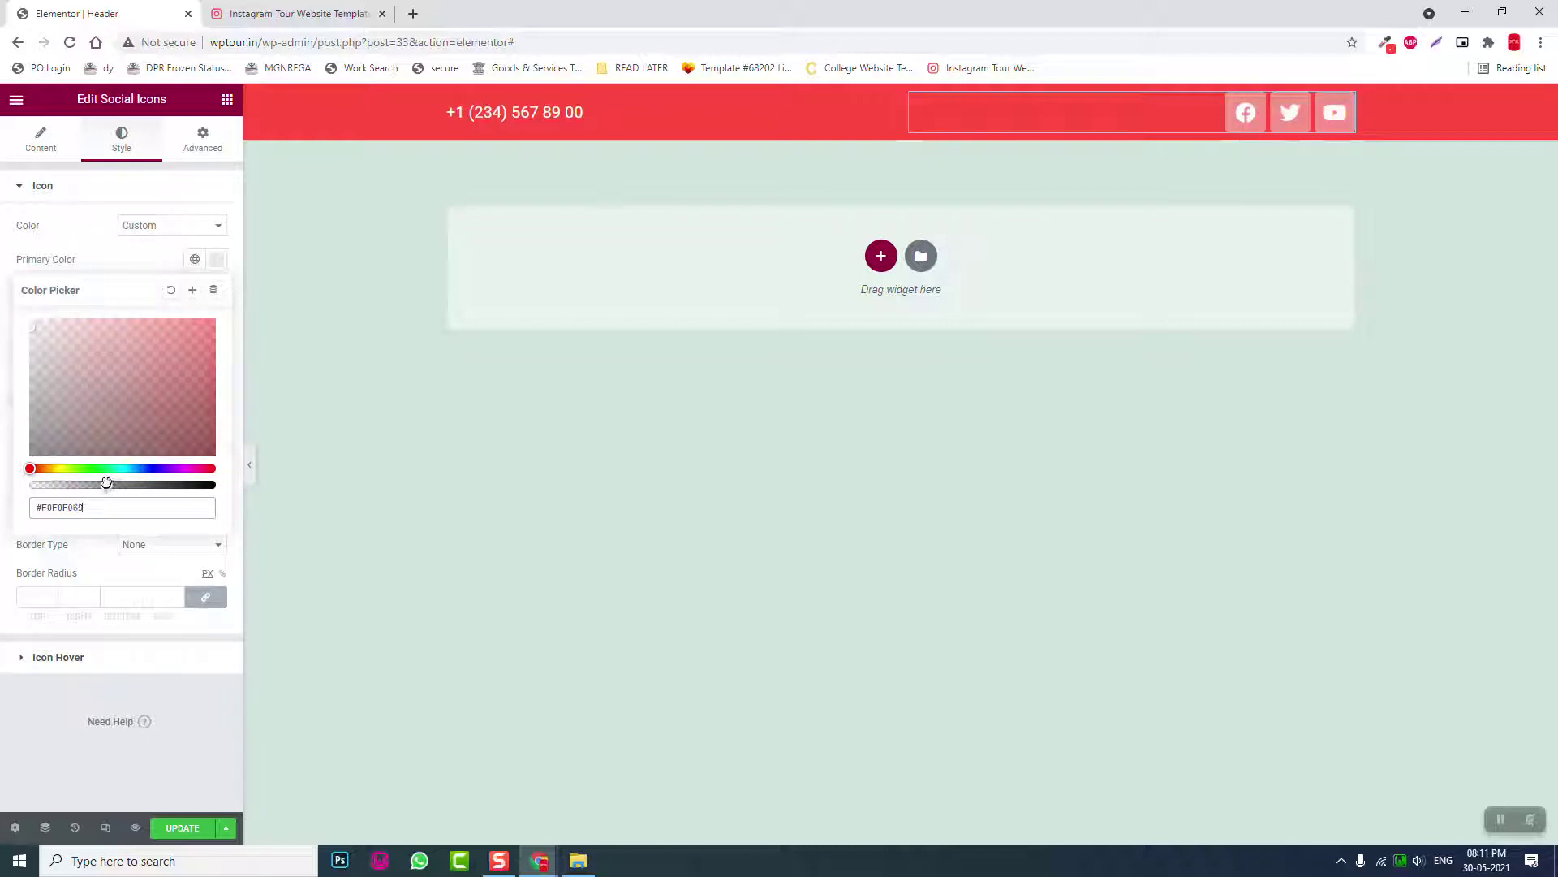
click(133, 261)
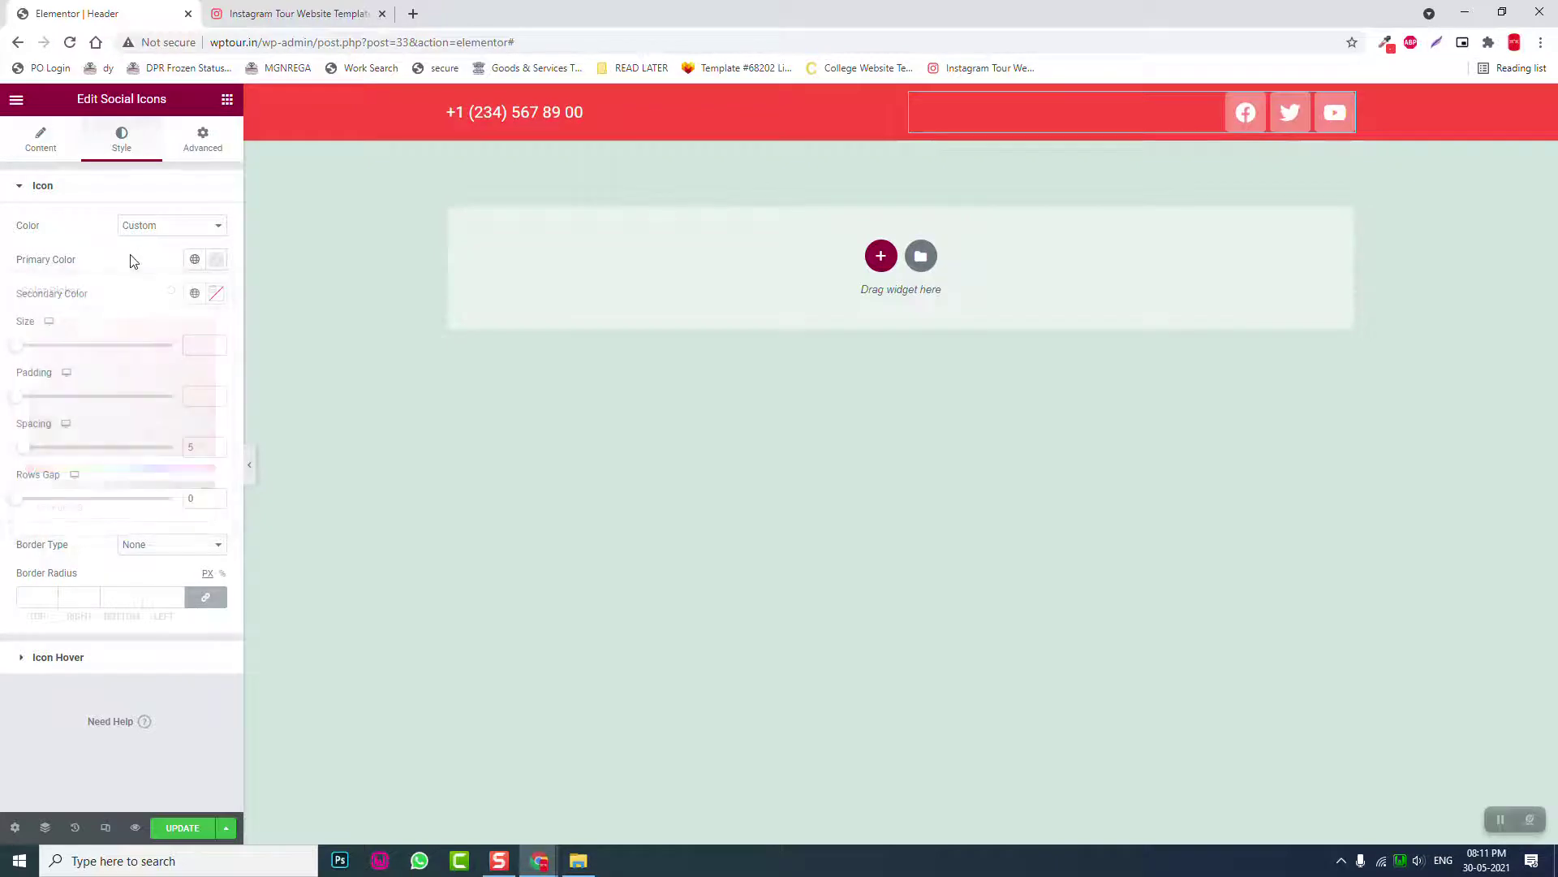
Keep the secondary colour white and set the icon size to 20
click(218, 295)
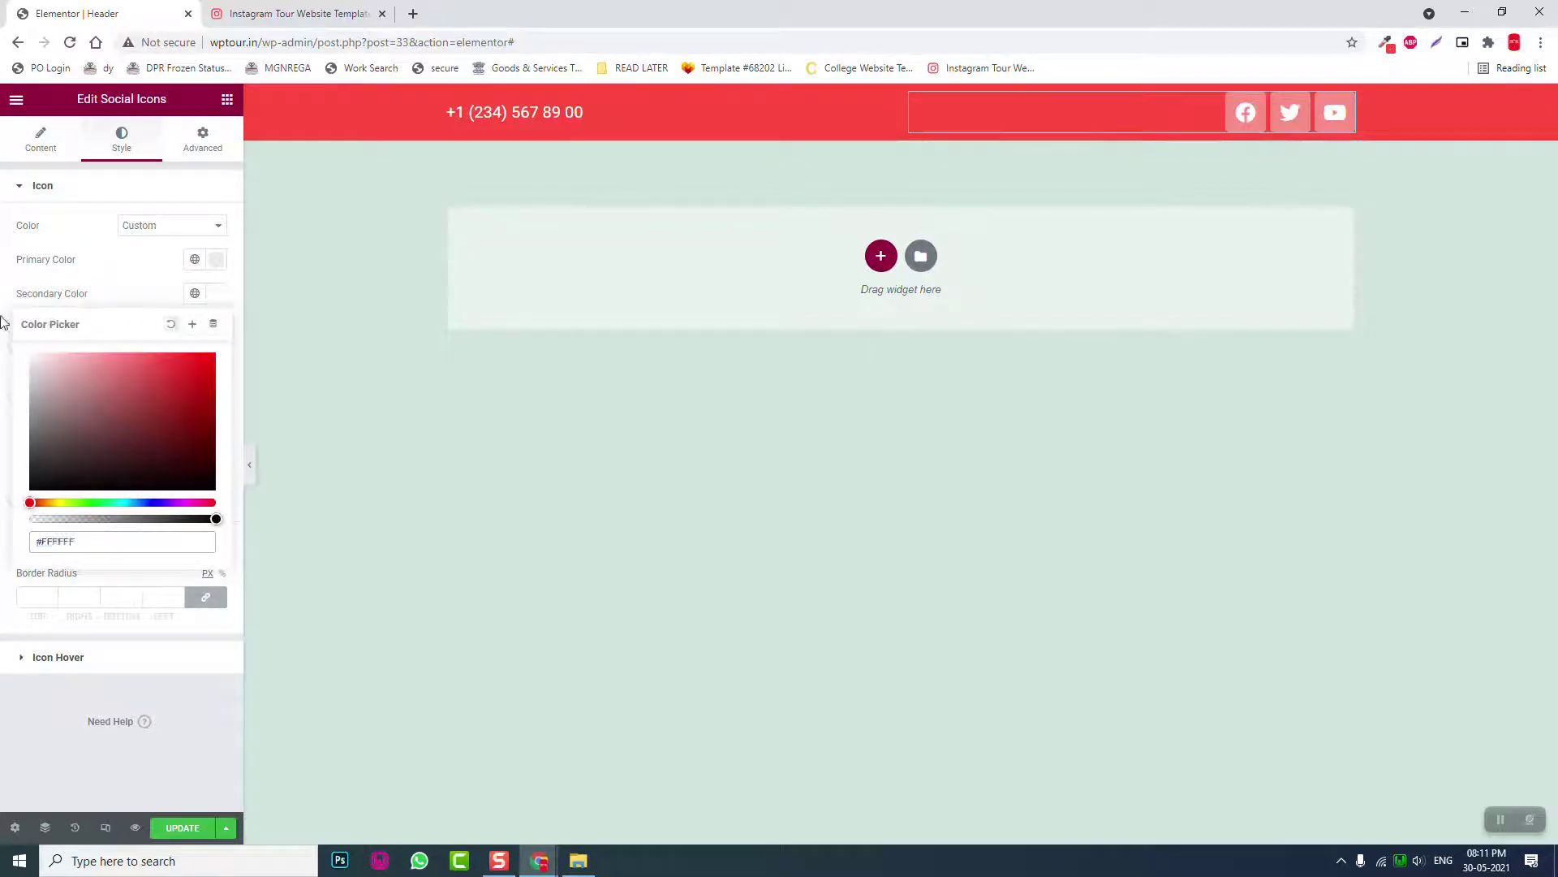
click(115, 272)
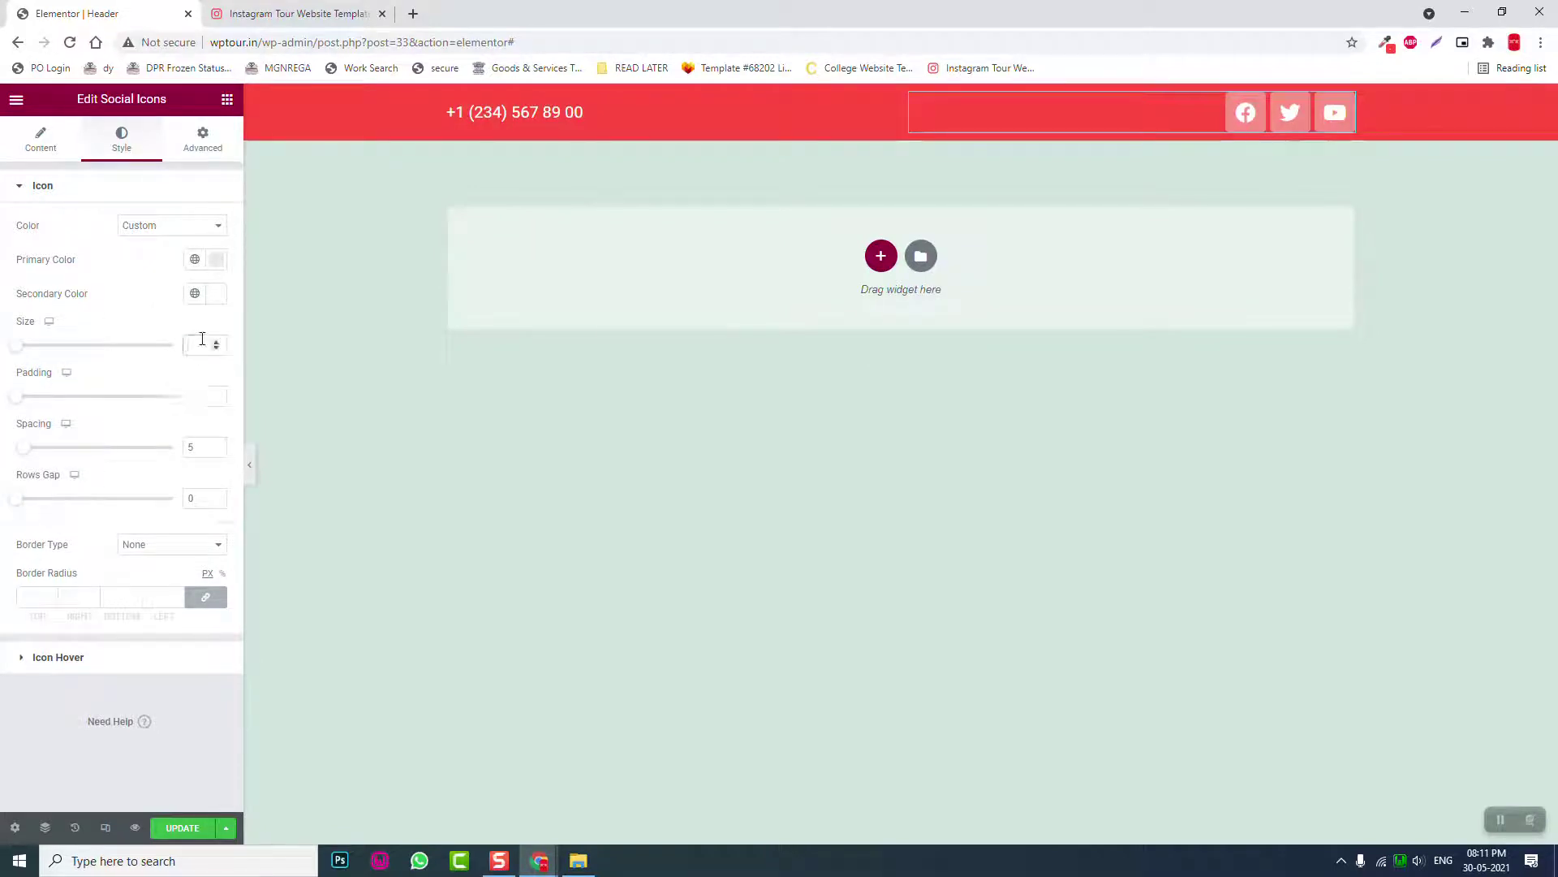
text(25)
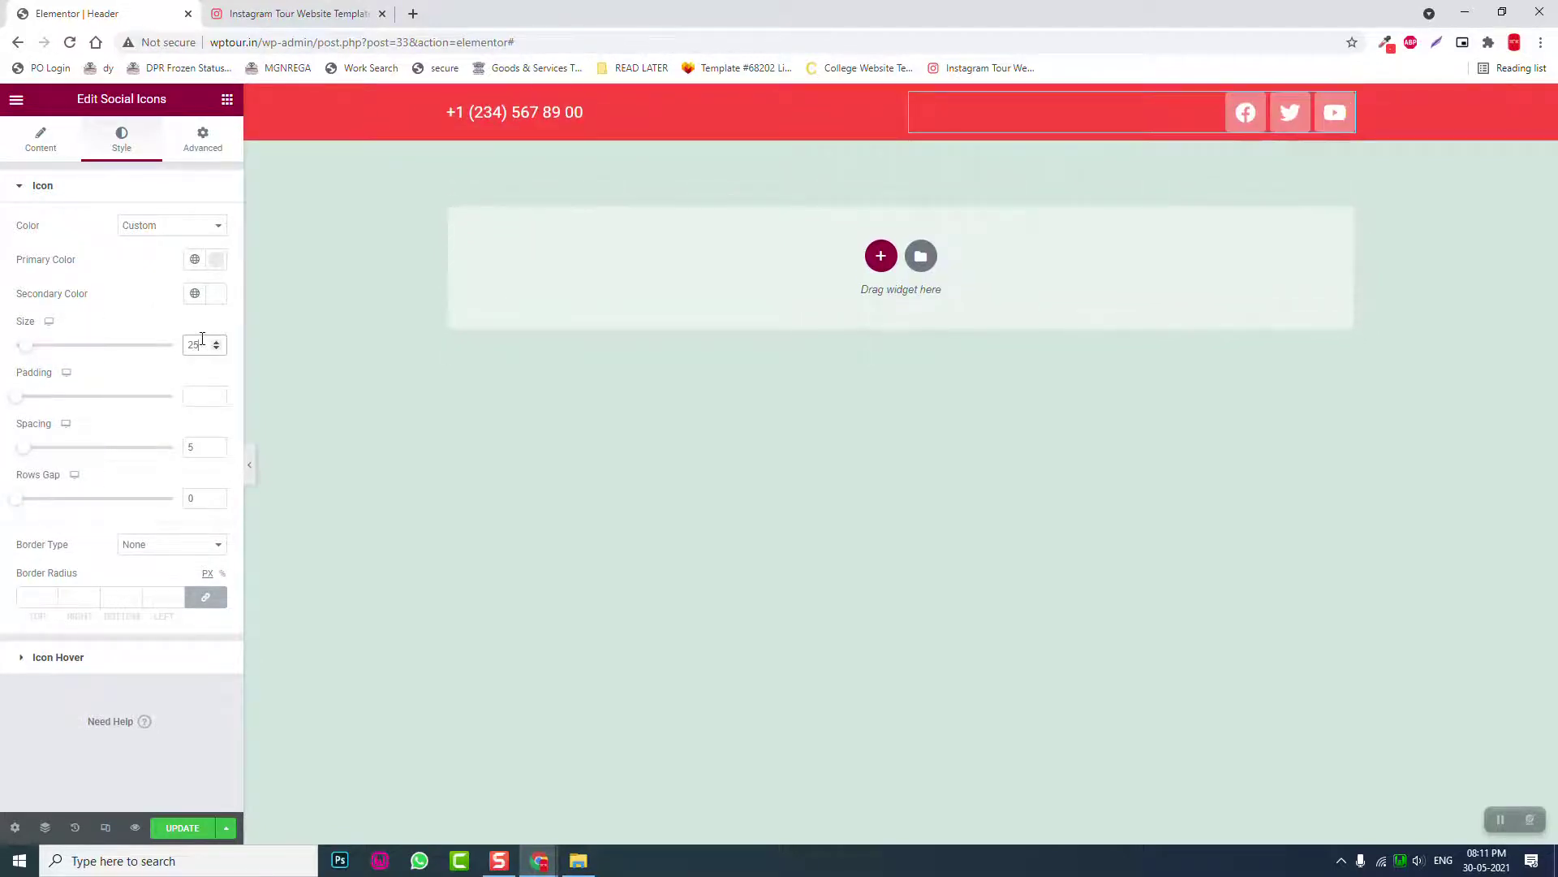
key(BackSpace)
text(0)
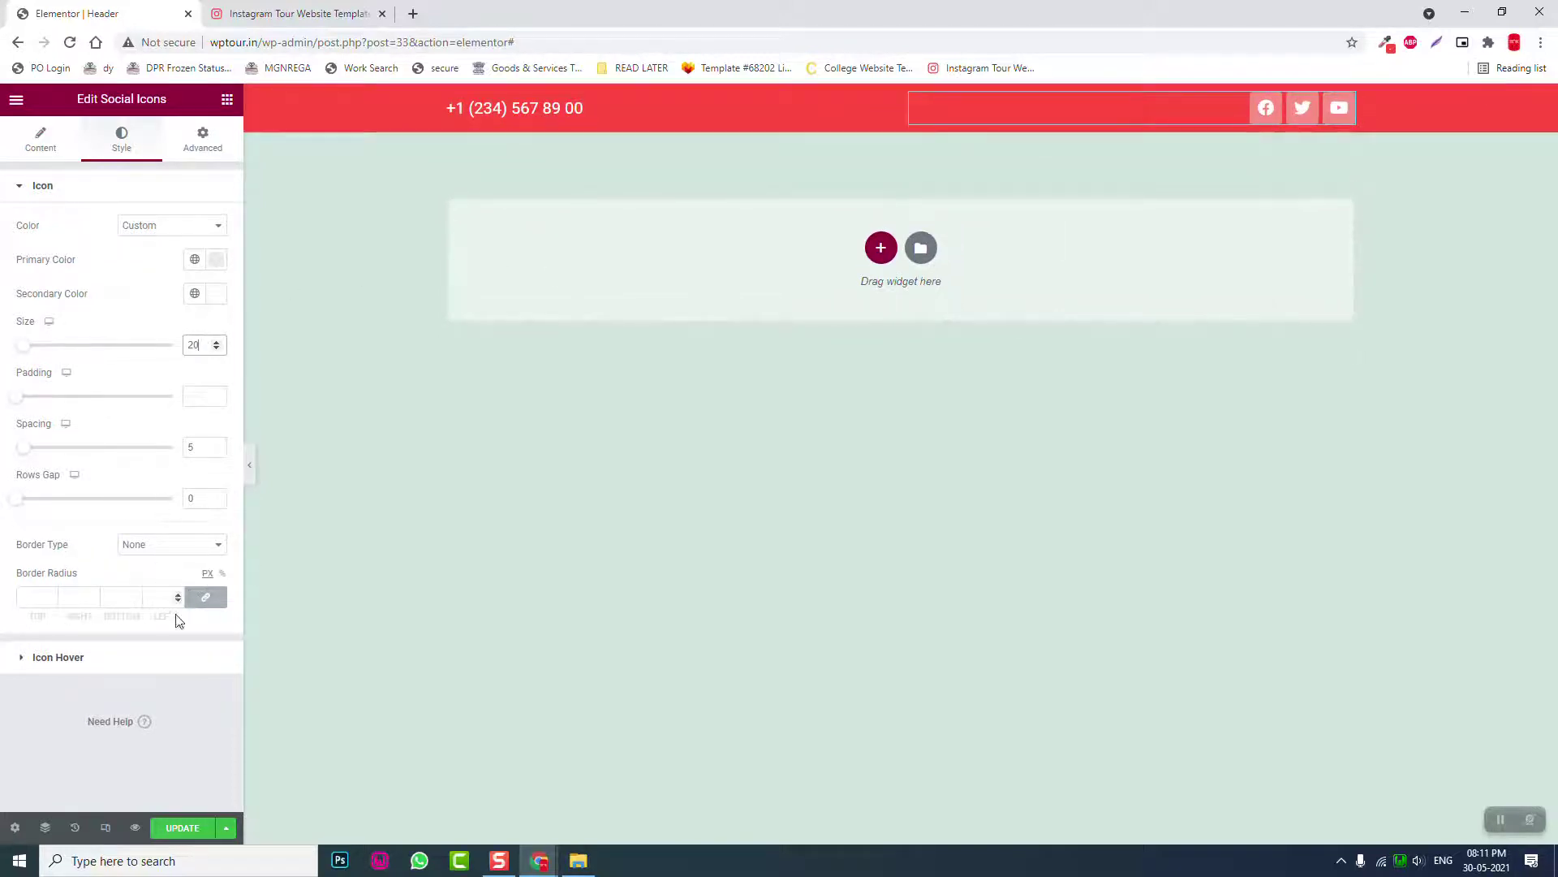
Set the icons' hover primary colour and paste red as the secondary hover colour
click(115, 659)
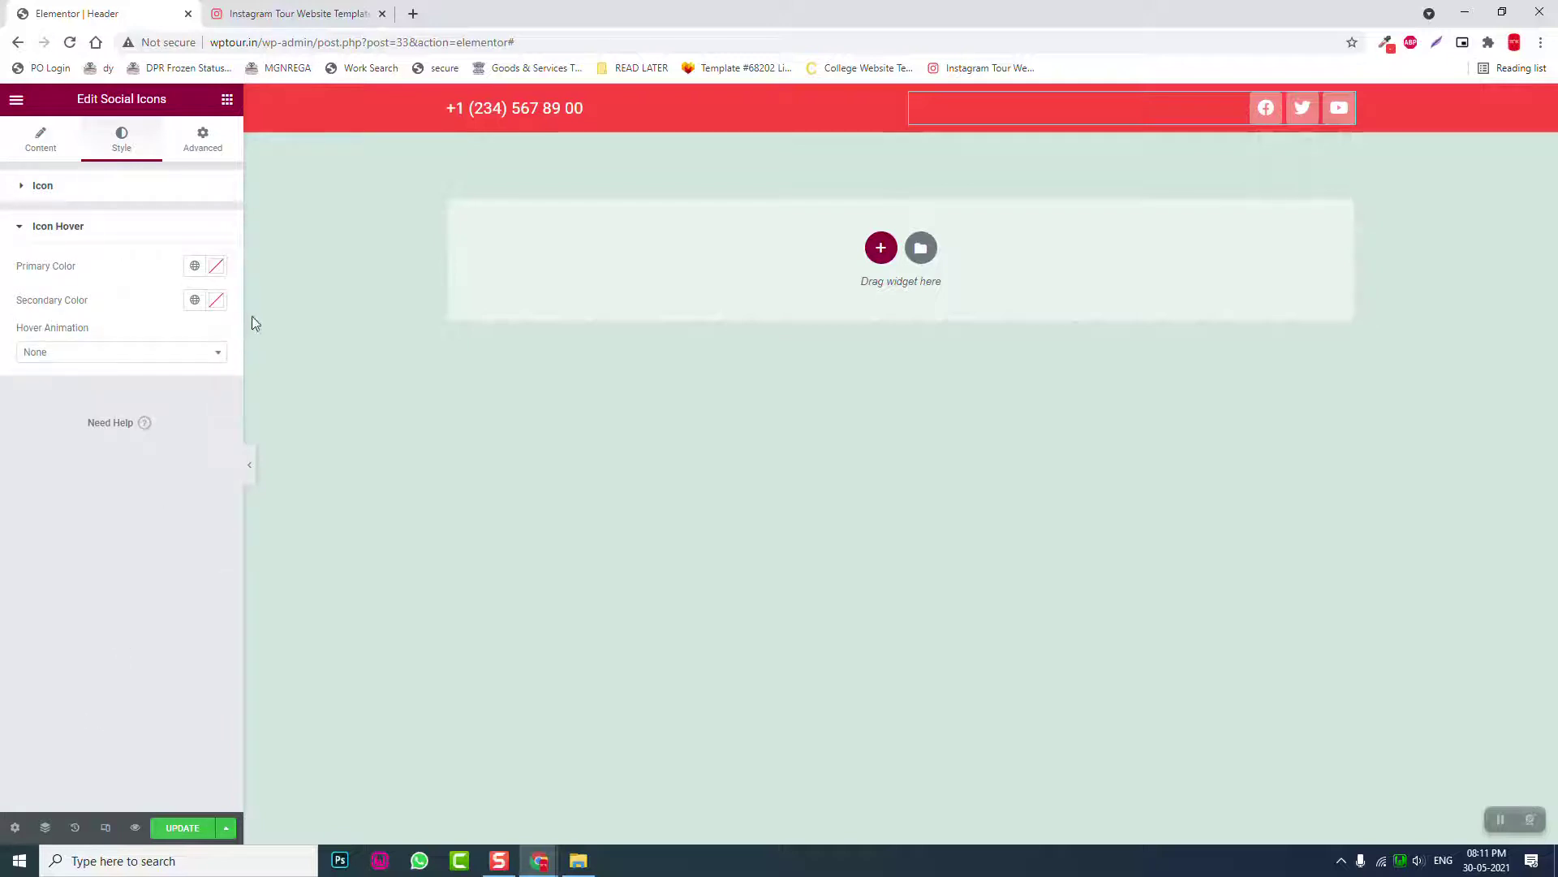
click(215, 266)
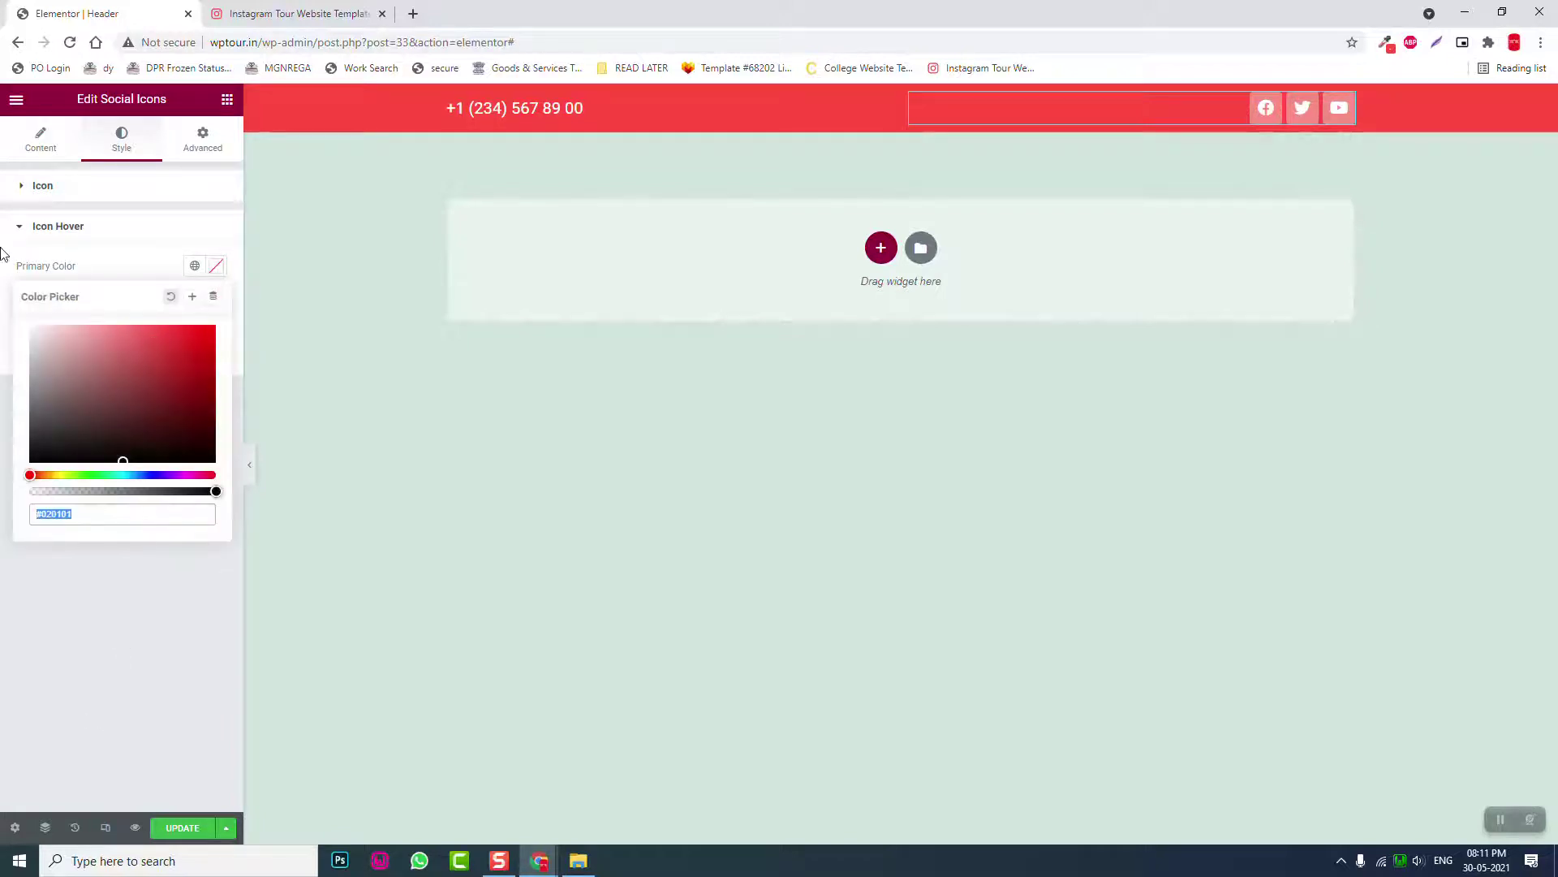
click(149, 621)
click(217, 301)
key(ctrl+v)
click(157, 622)
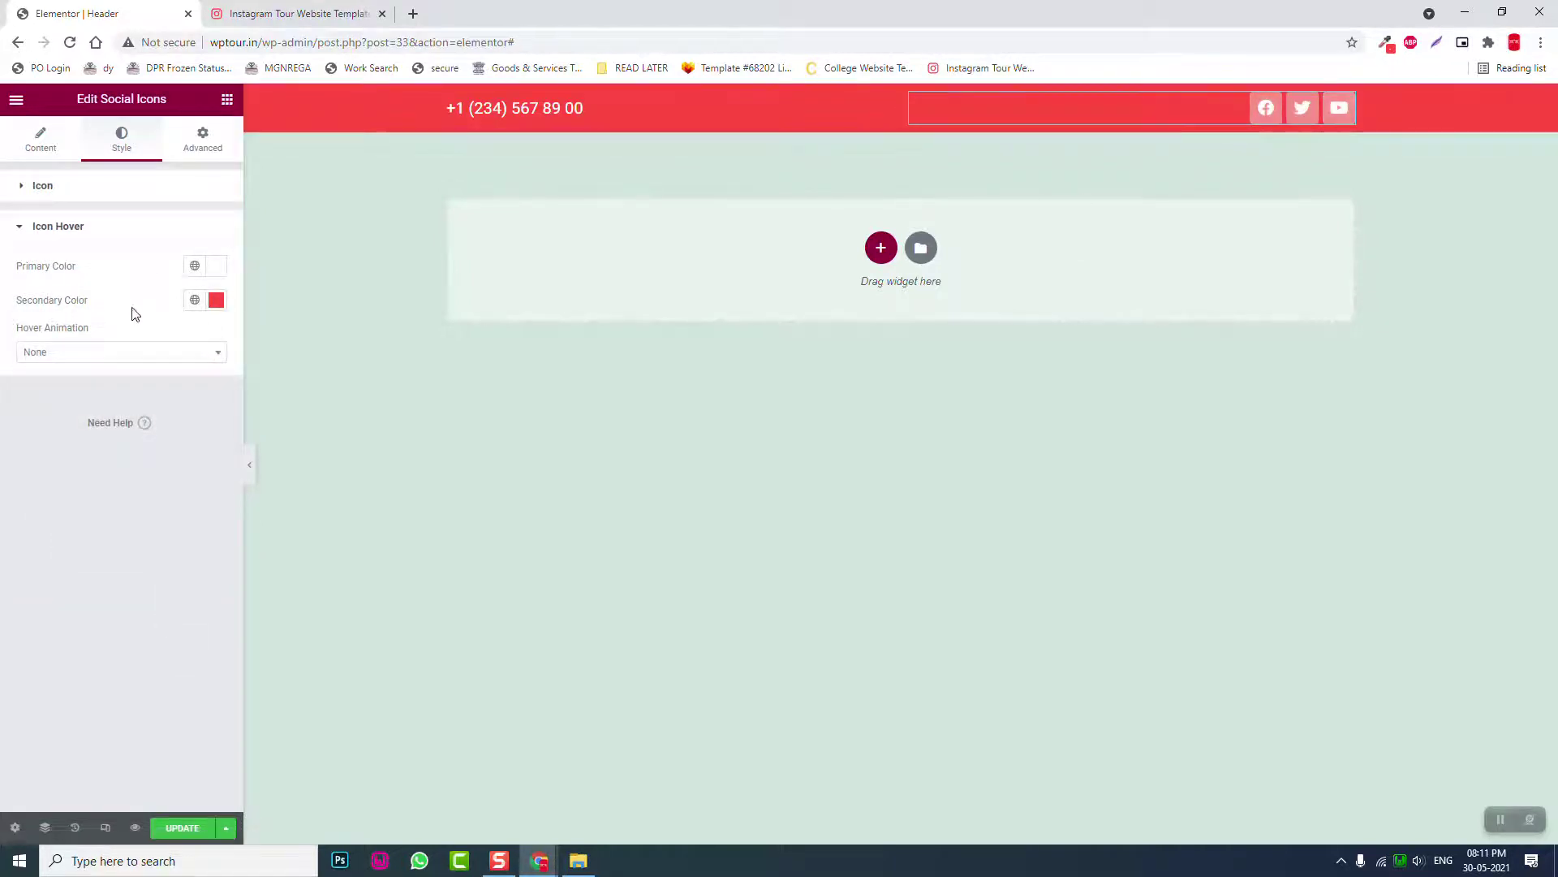
Compare the header against the reference travel template site
click(225, 8)
click(127, 9)
click(296, 13)
scroll(1005, 373, down, 3)
scroll(1006, 372, up, 3)
click(138, 6)
Add a two-column section with vertically centred columns and a white #FFFFFF background
click(879, 250)
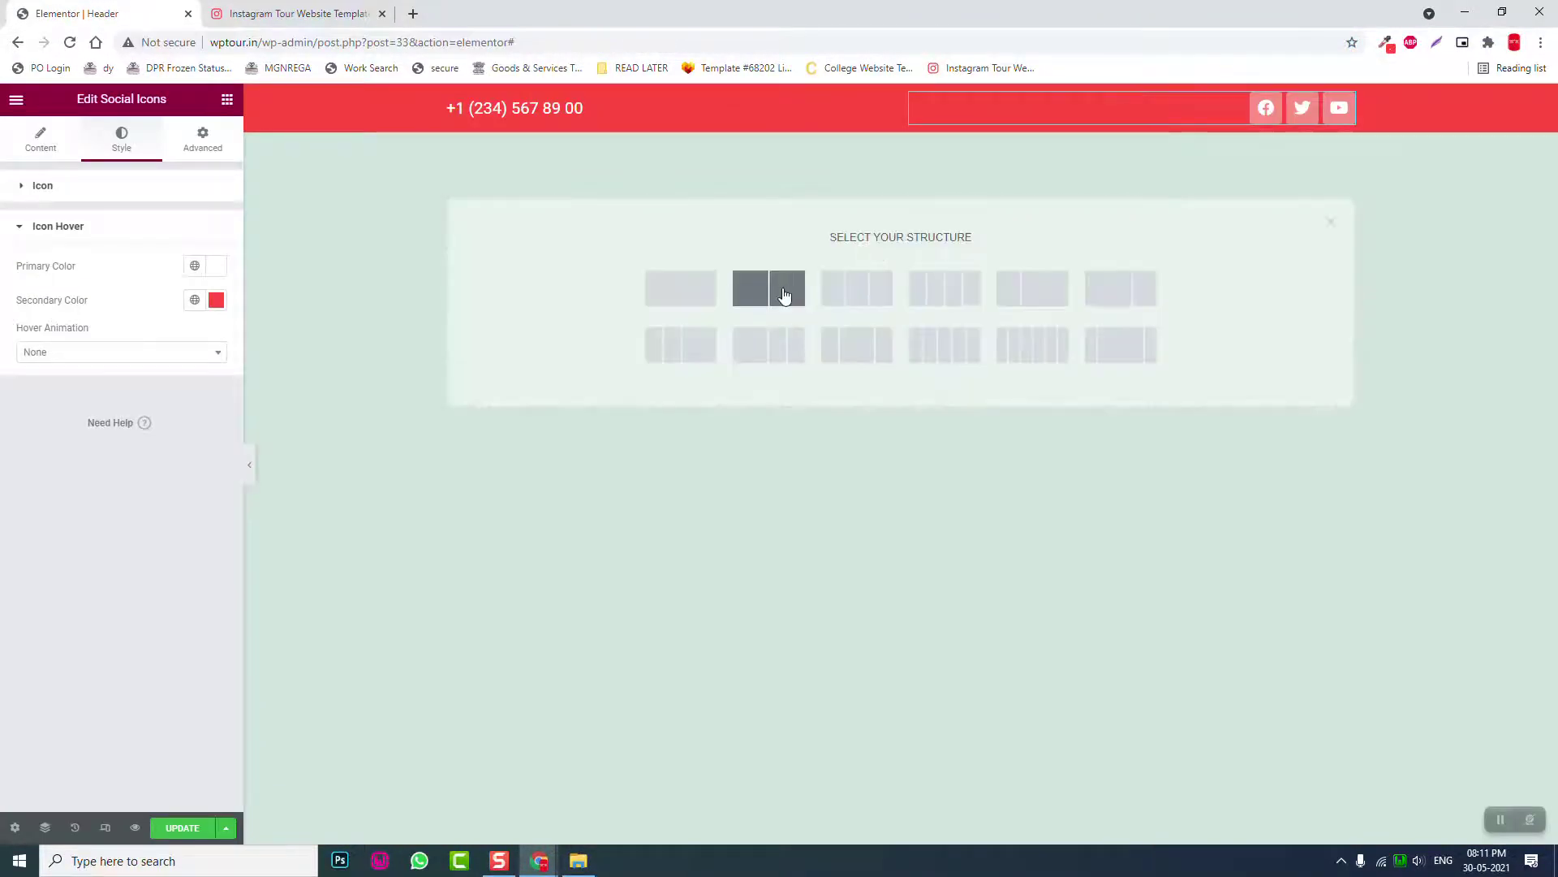
click(783, 287)
click(149, 361)
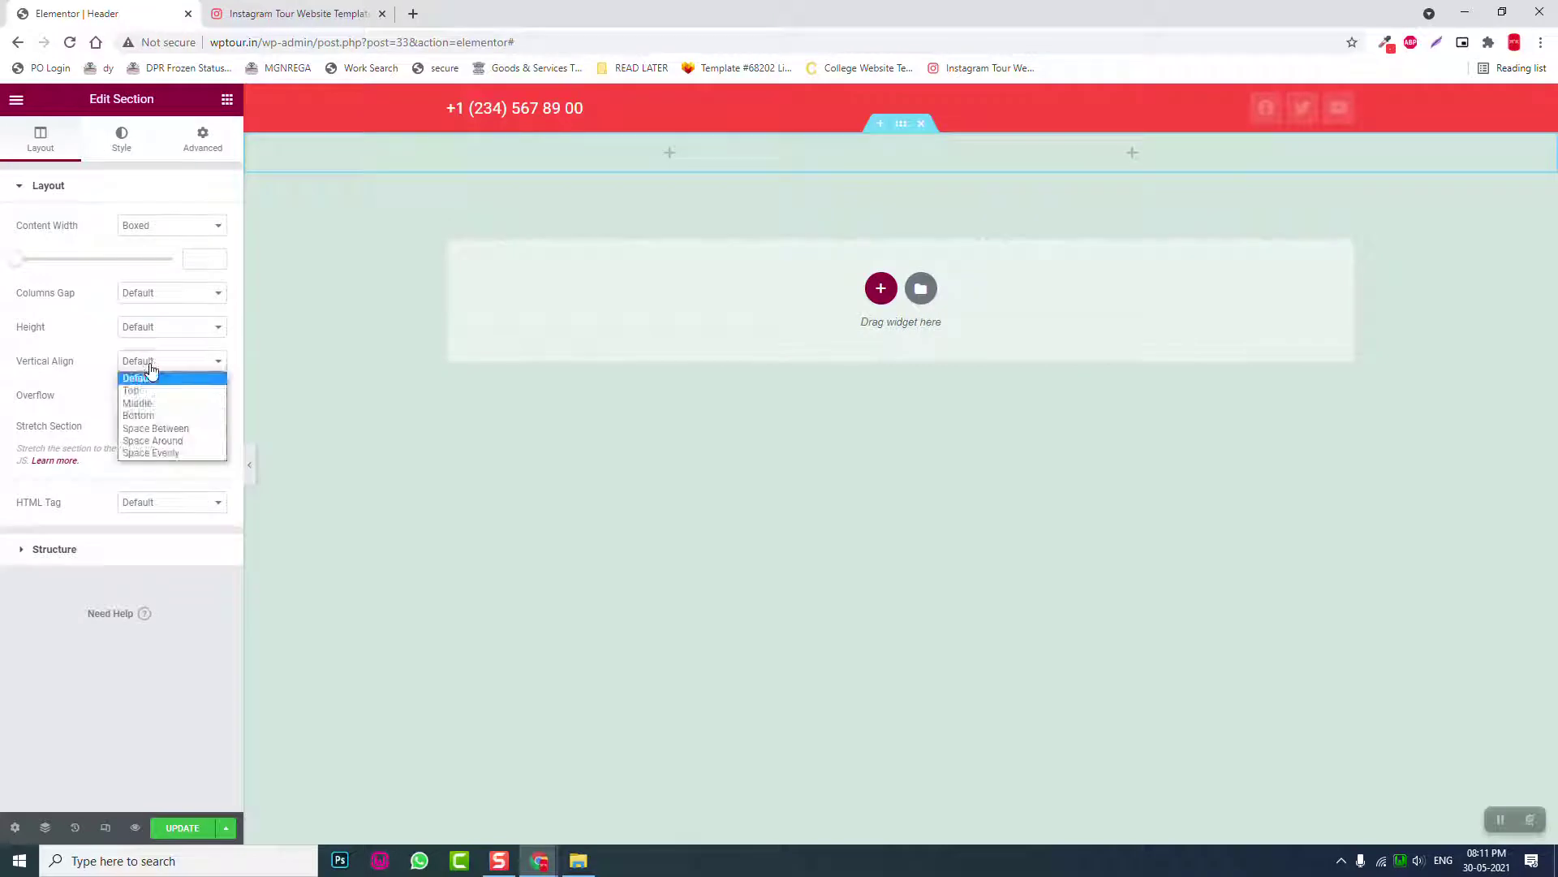
click(152, 404)
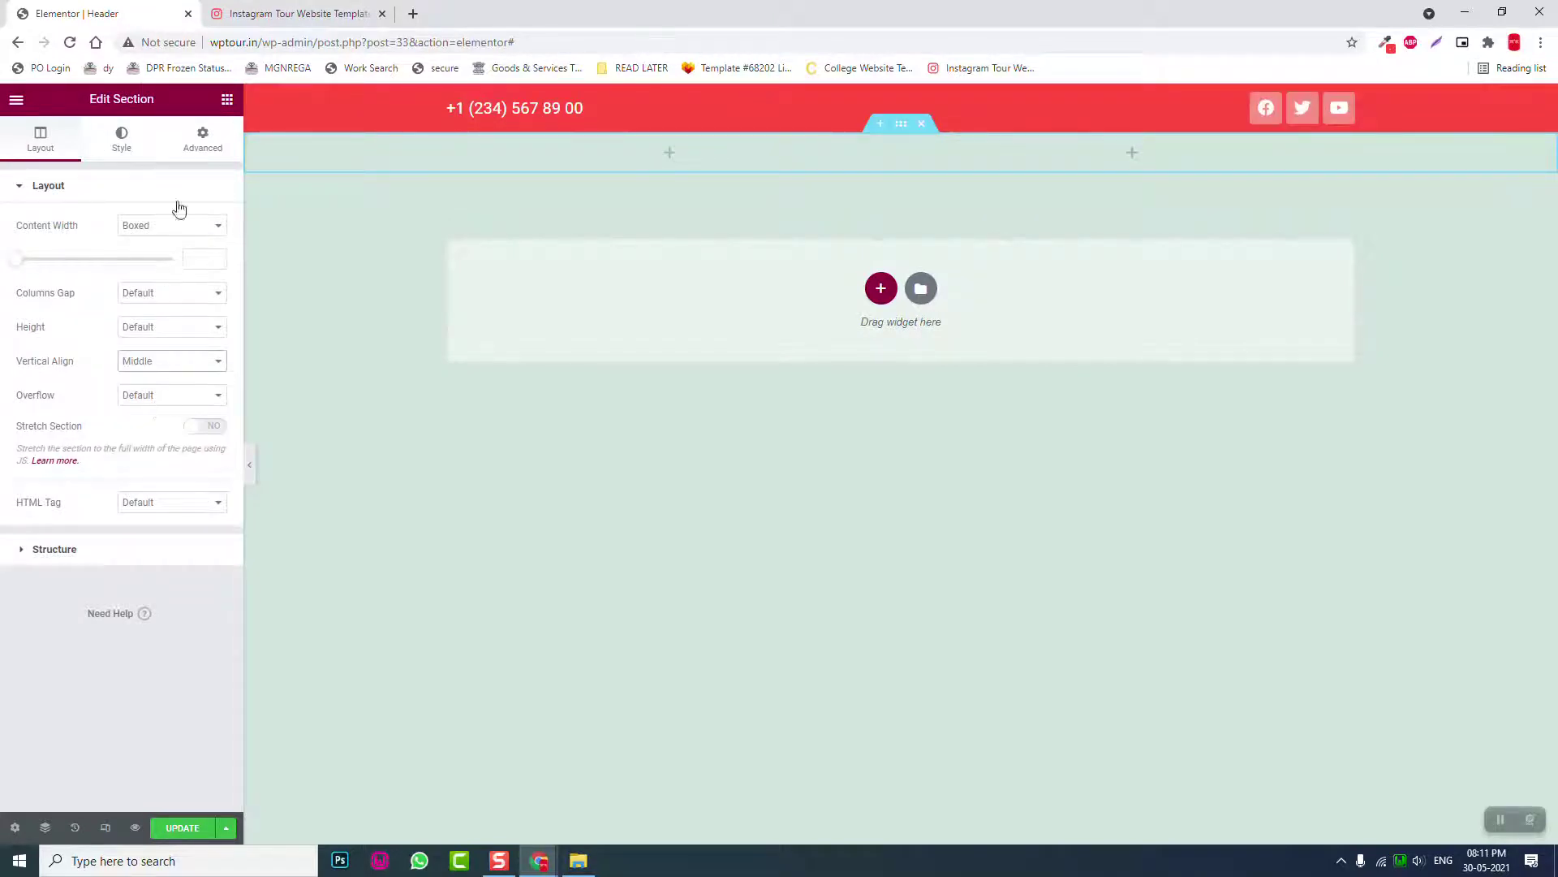
click(134, 151)
click(150, 259)
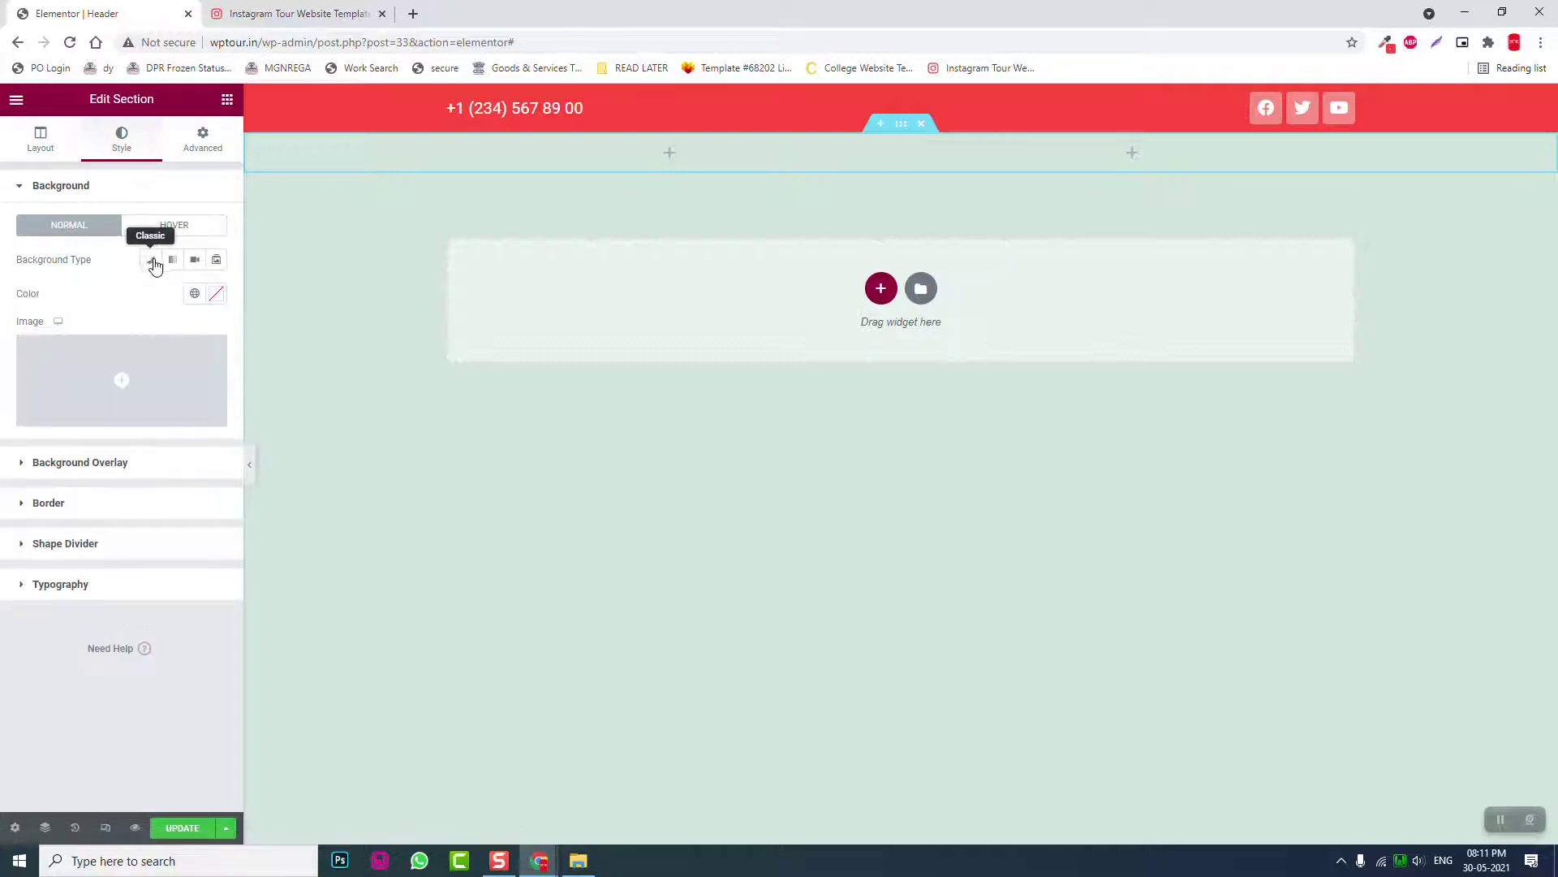
click(216, 299)
click(31, 356)
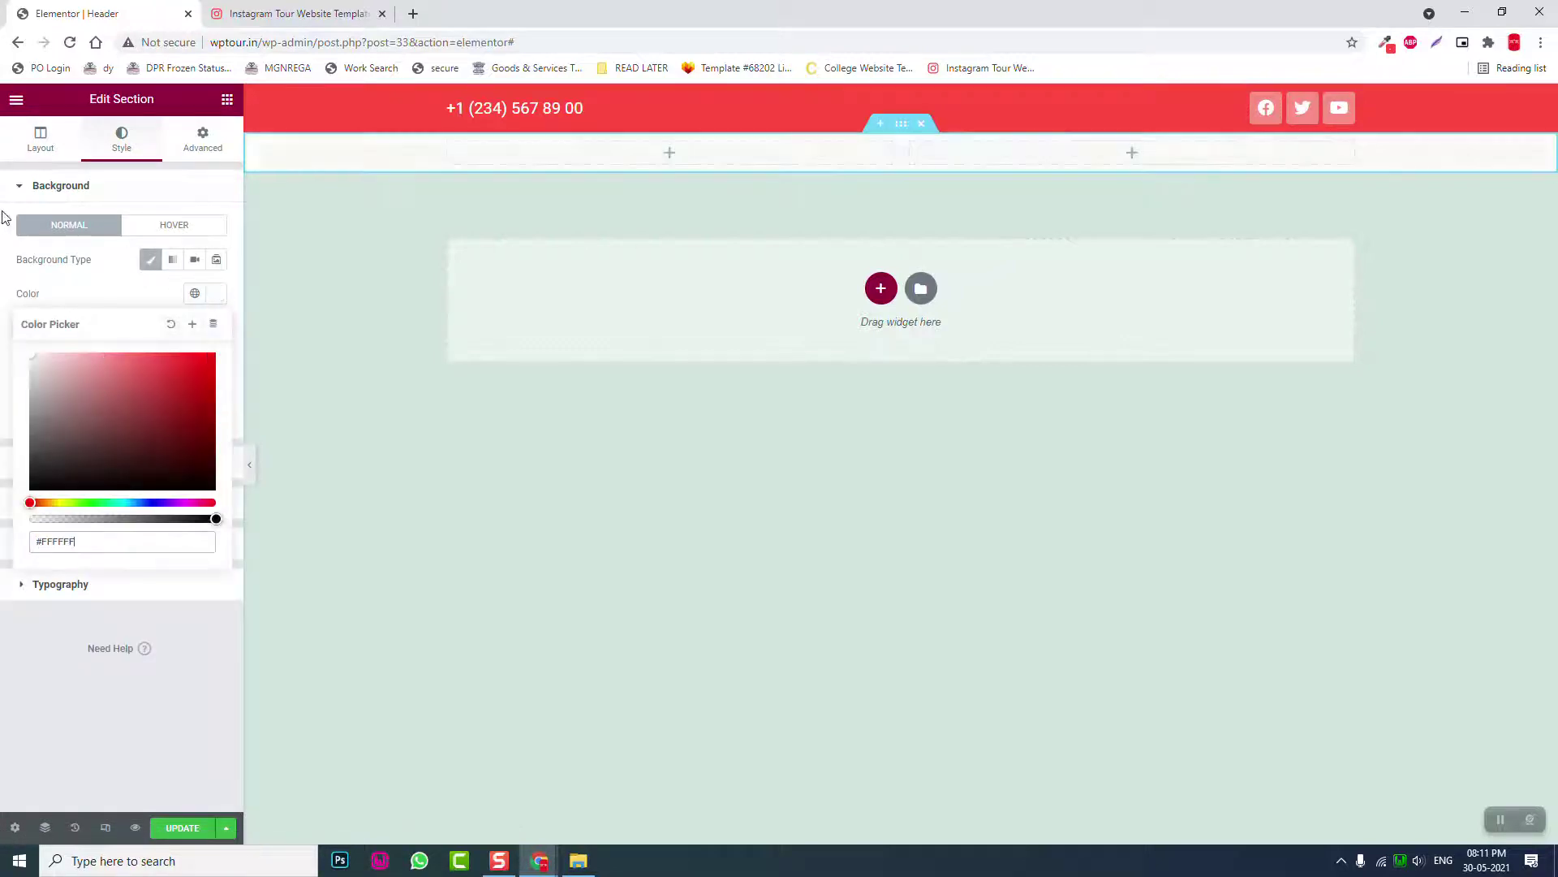
click(202, 144)
Set the section's top and bottom padding to 20
click(202, 145)
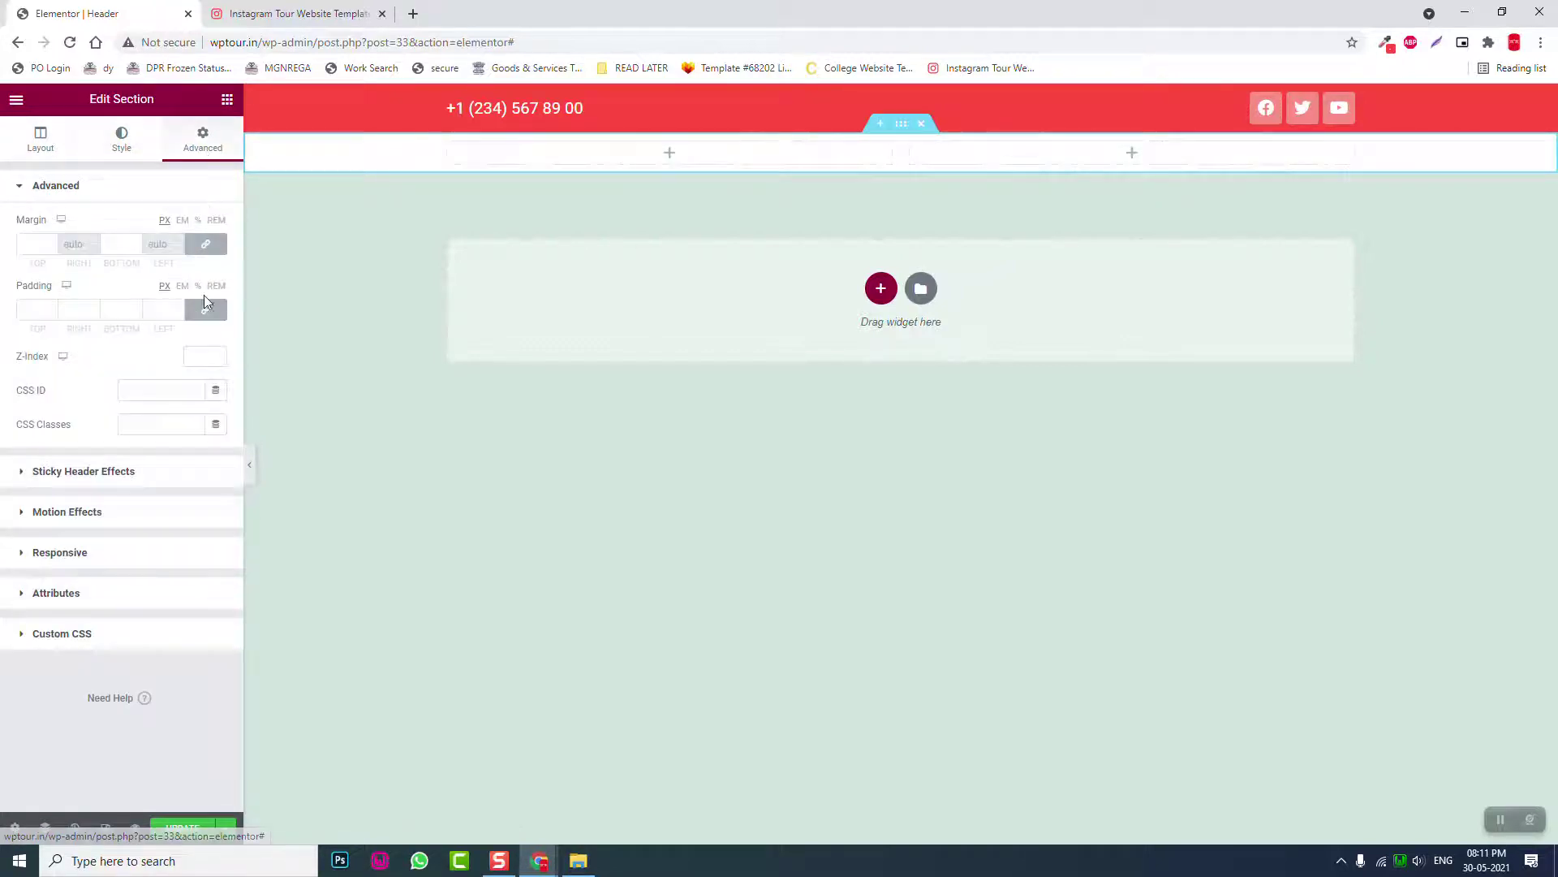
double_click(33, 309)
text(20)
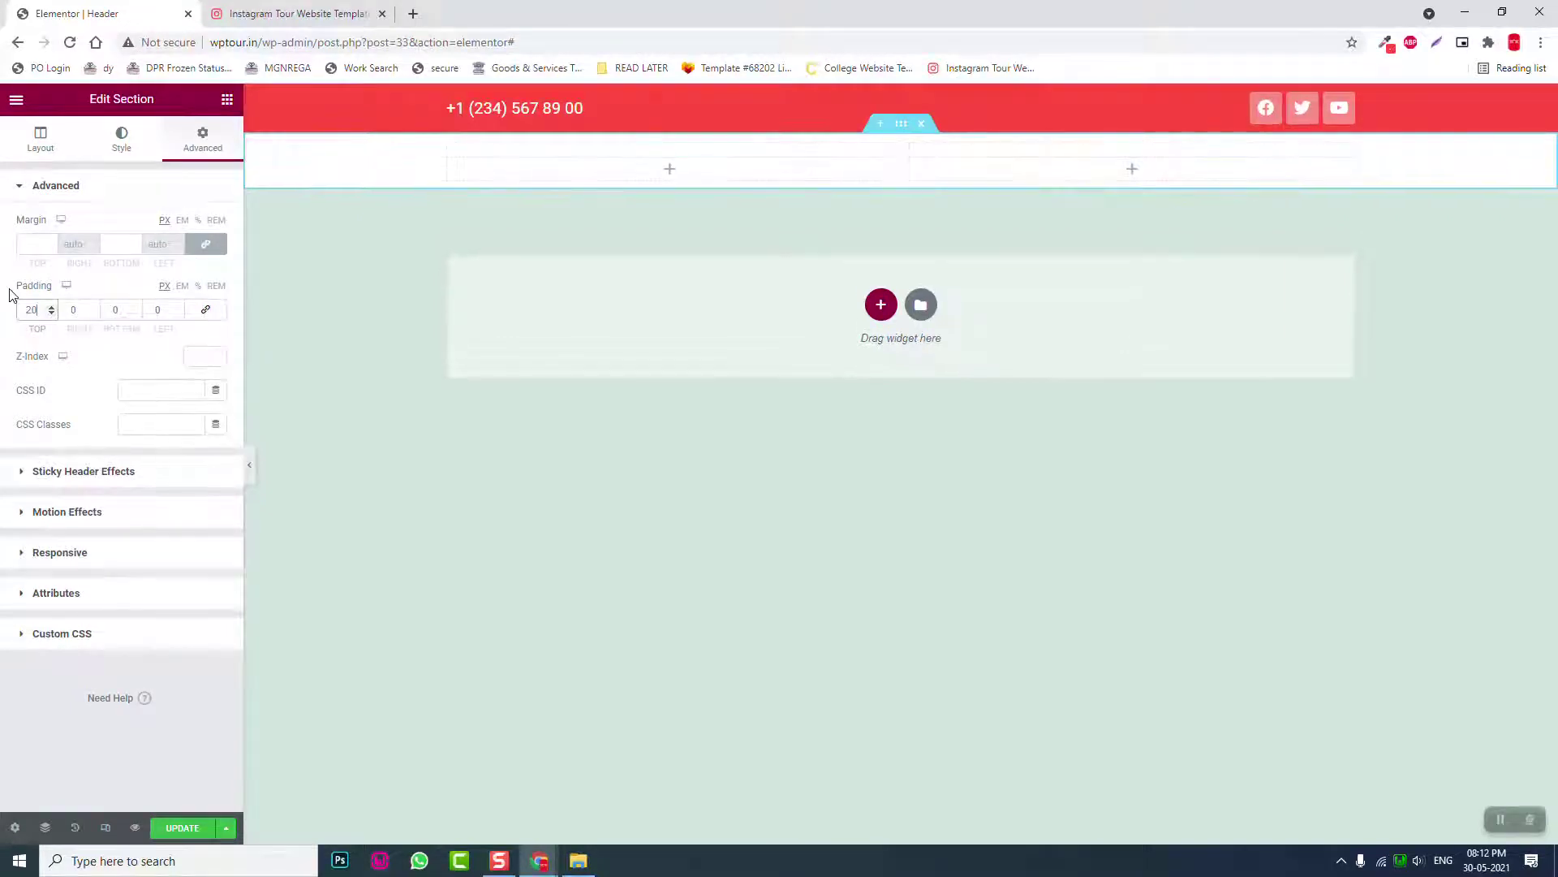
key(Tab)
key(Tab)
text(20)
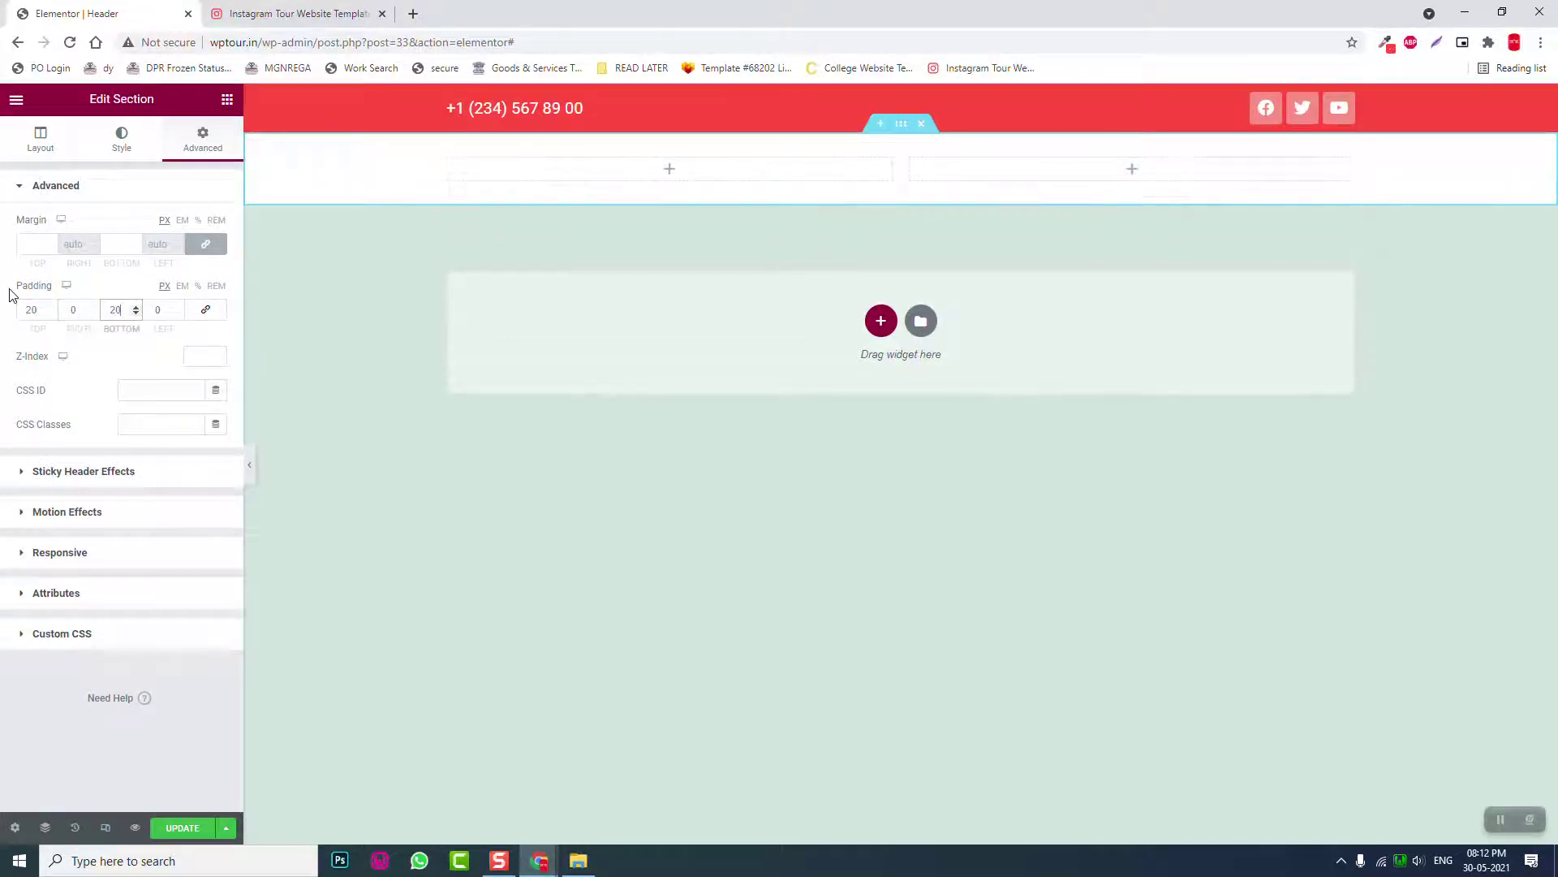
click(224, 103)
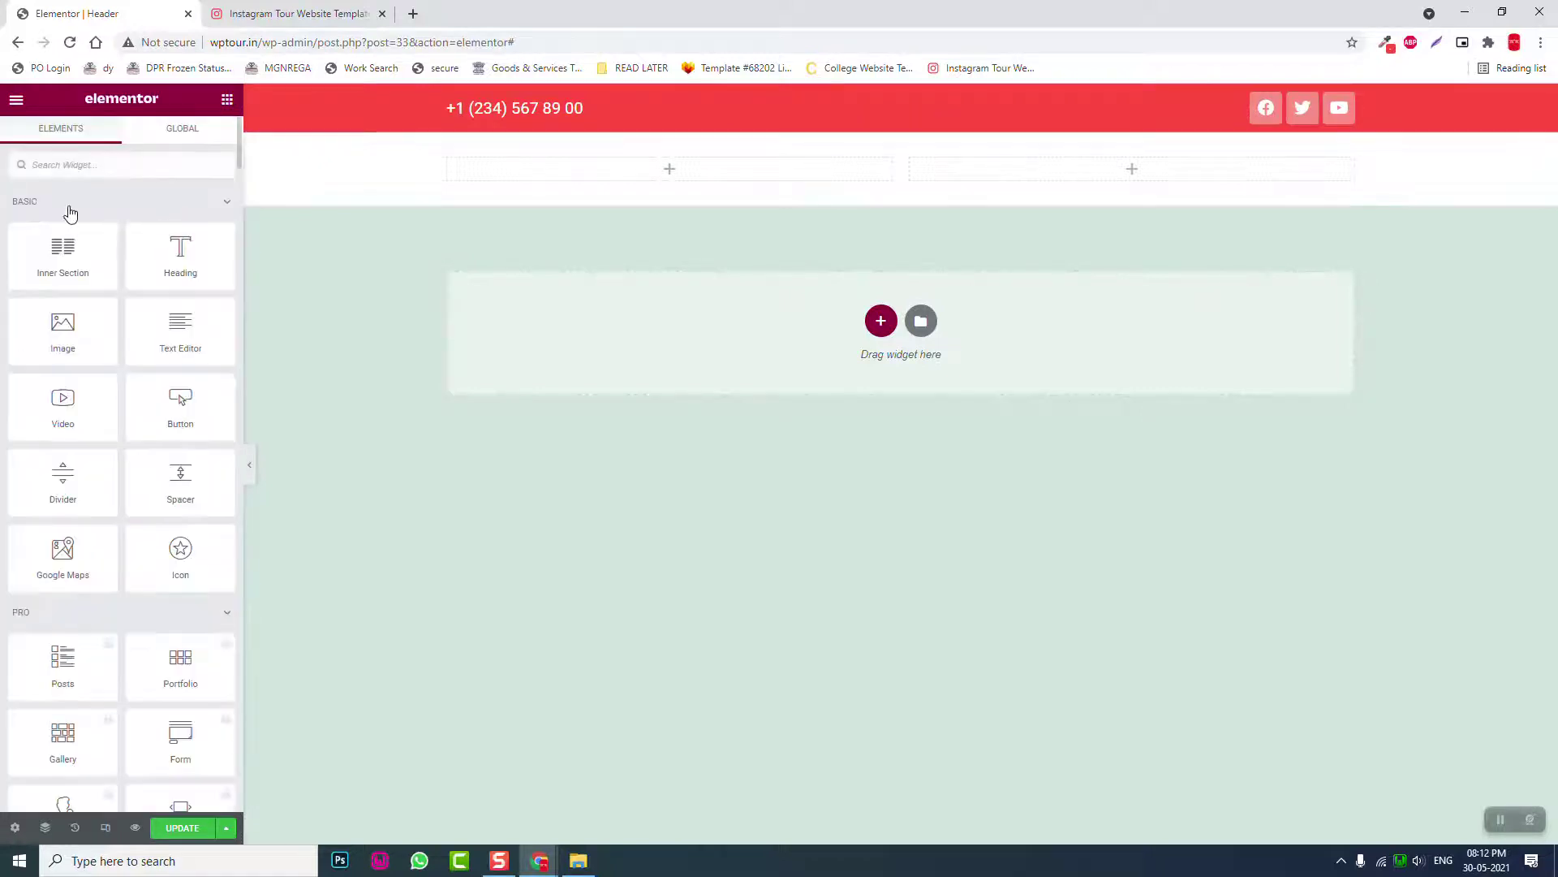
Search widgets for 'site' and drop the Site Title widget ('Travel') into the left column
click(76, 167)
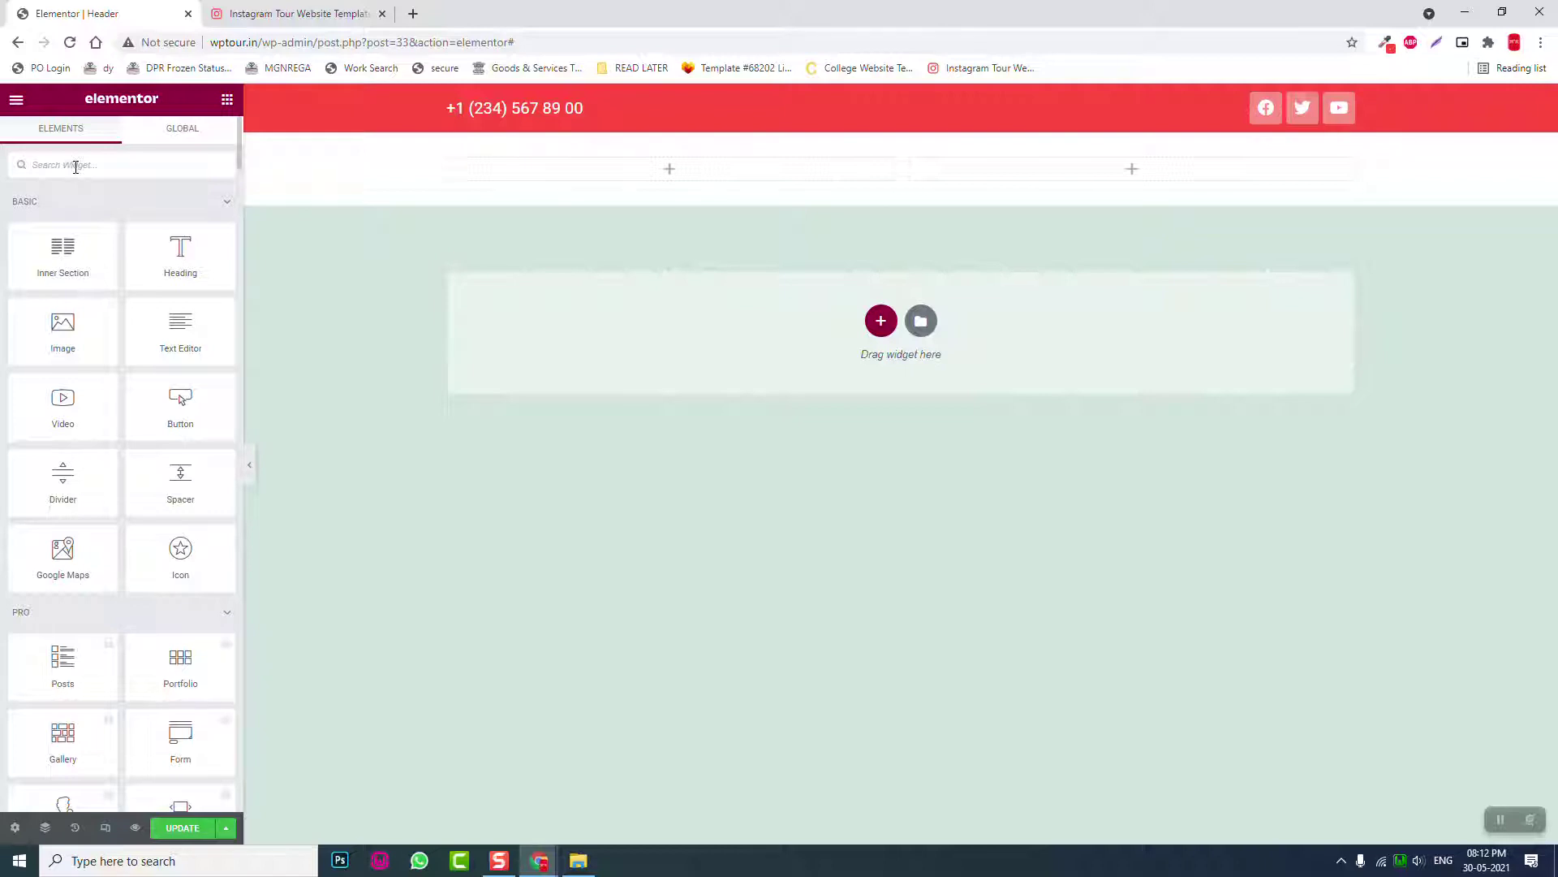
text(site)
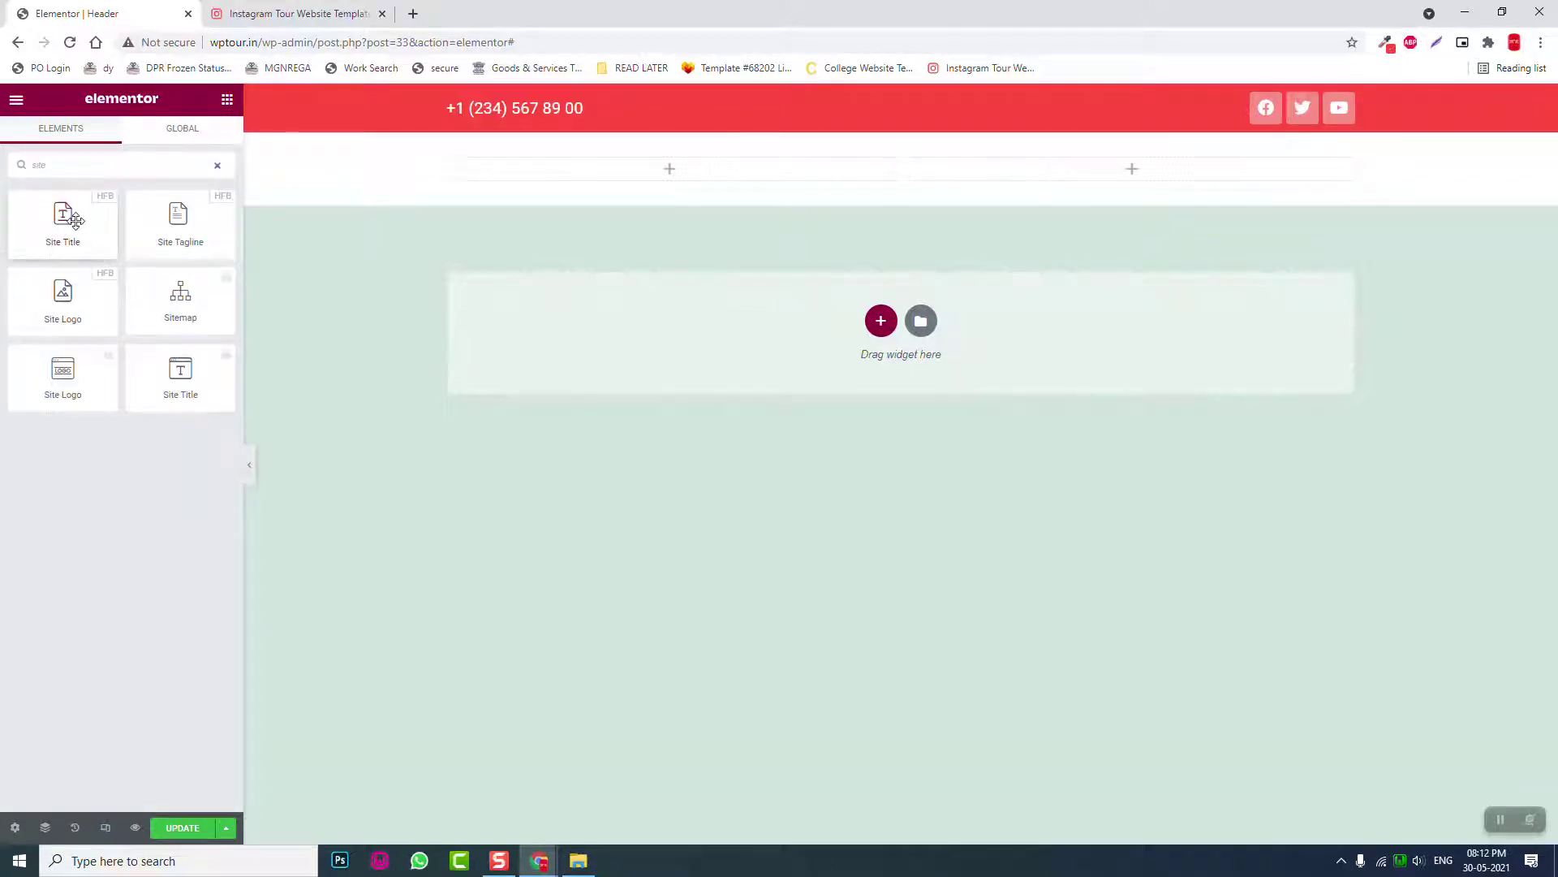
drag(79, 235, 602, 174)
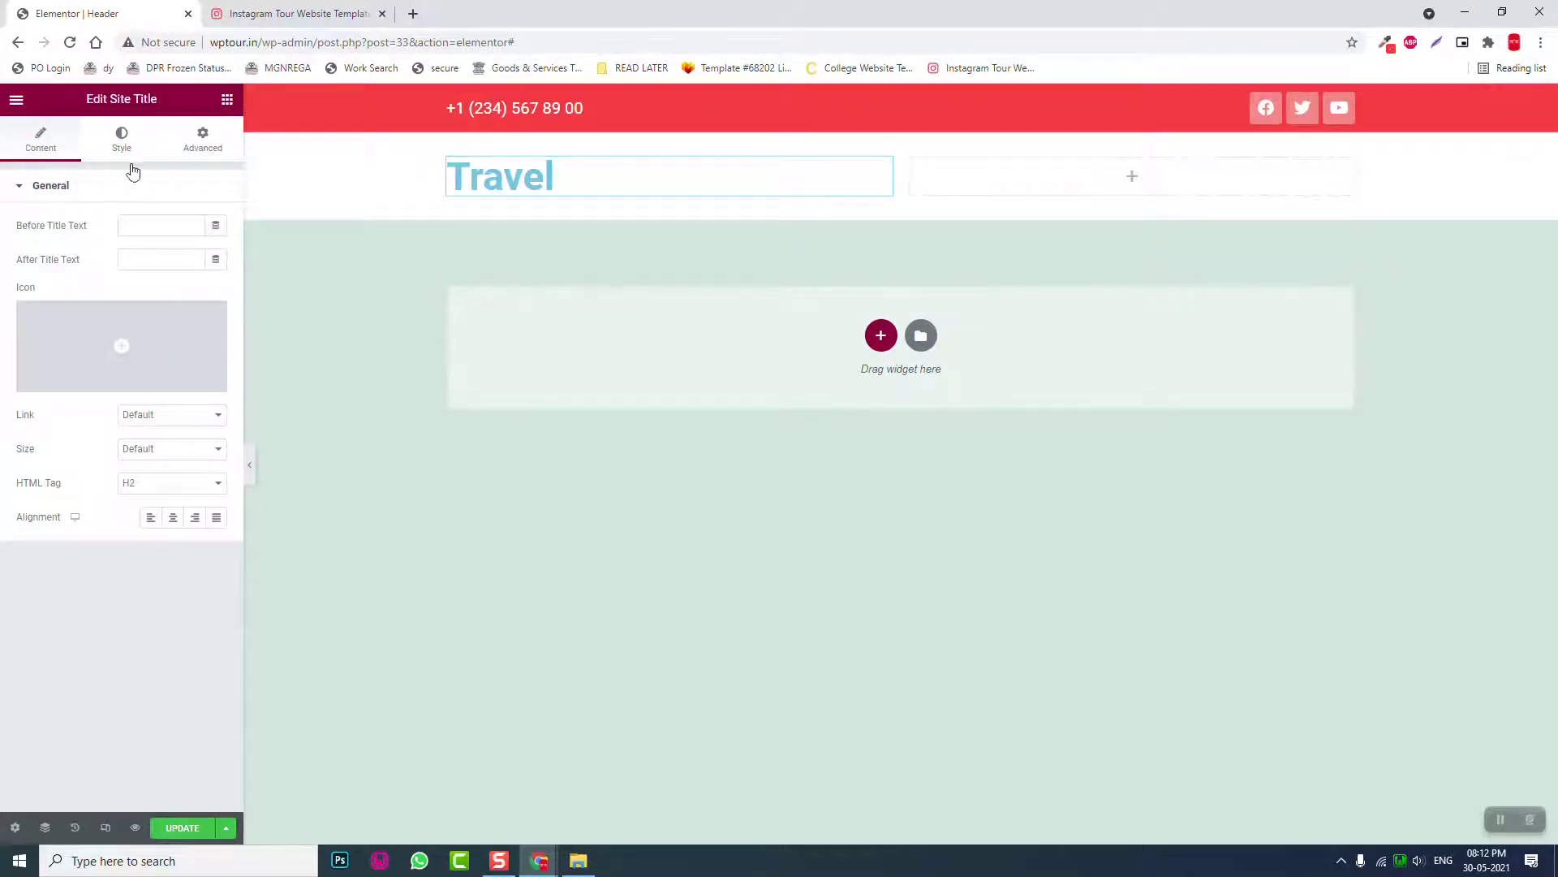
Set the Travel site title's font family to Lily Script One
click(124, 150)
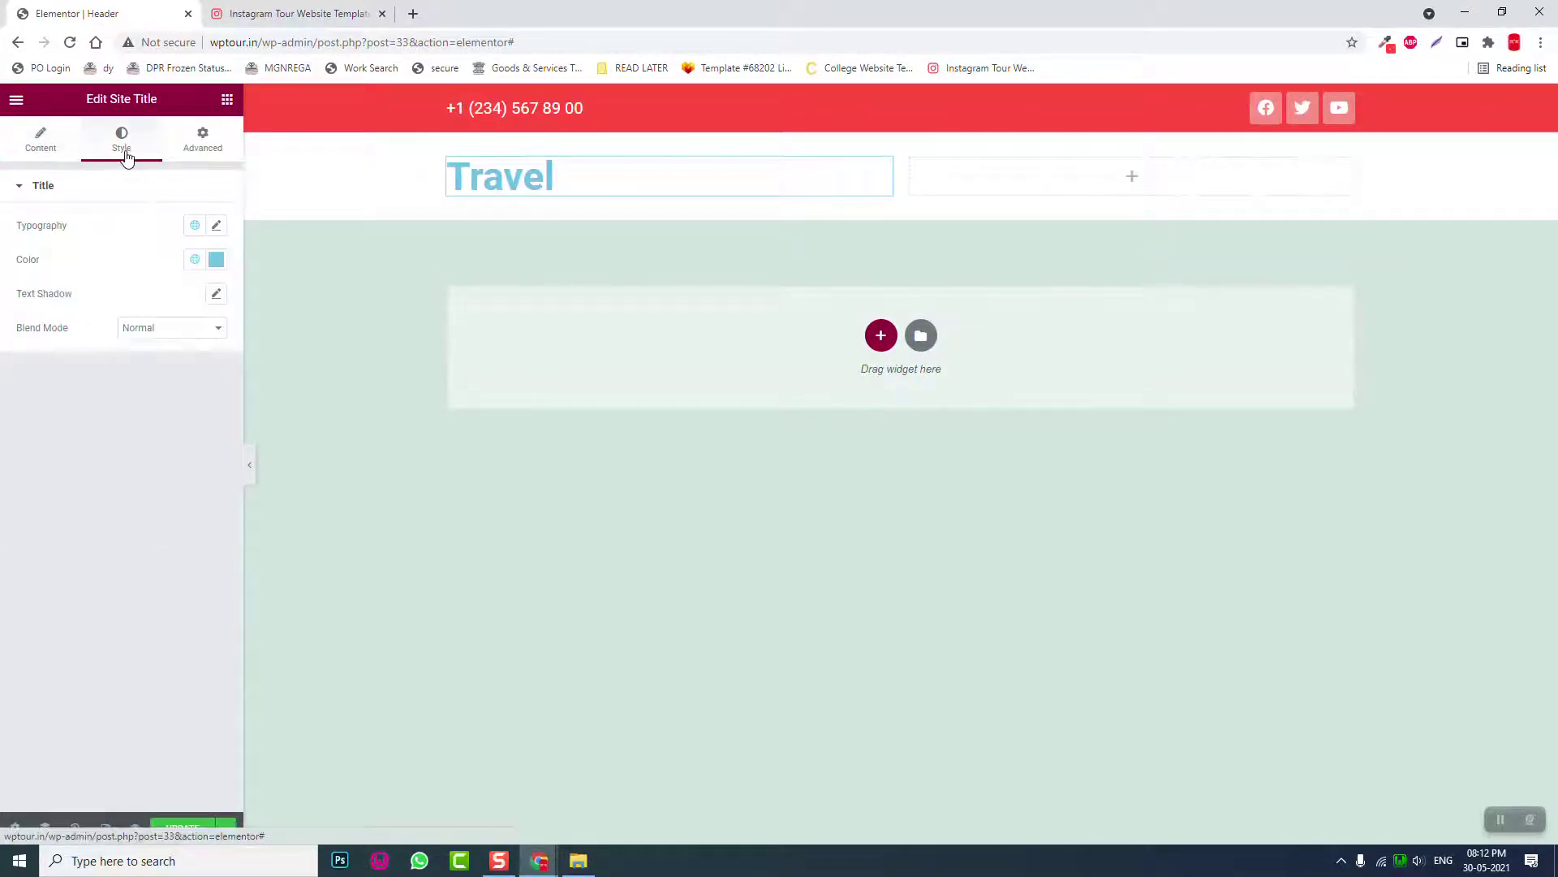
click(217, 228)
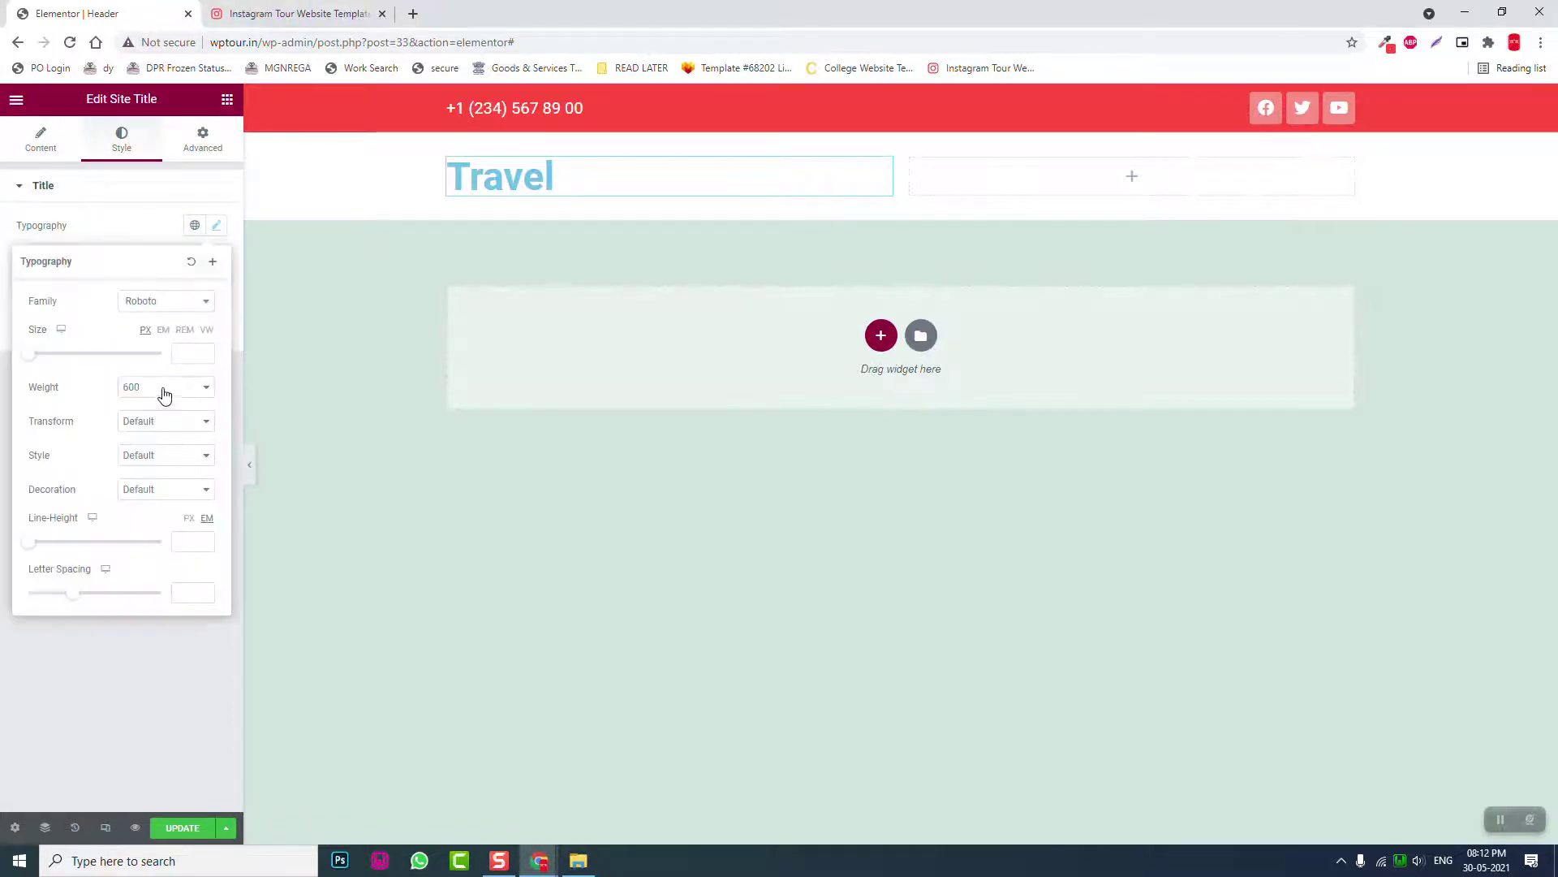
click(169, 305)
scroll(174, 423, down, 2)
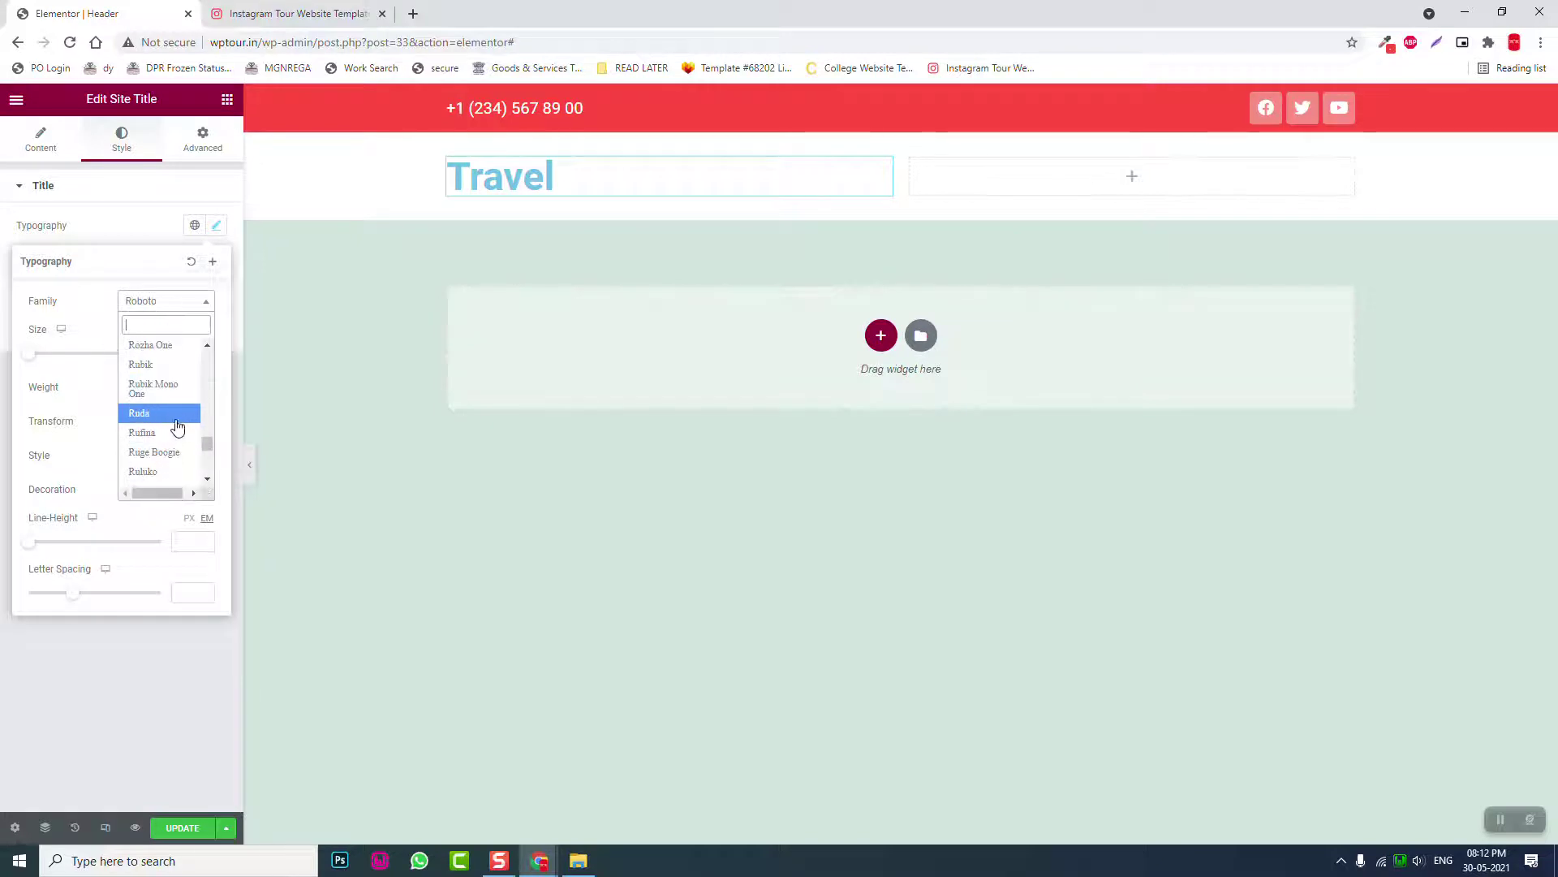
scroll(174, 431, down, 8)
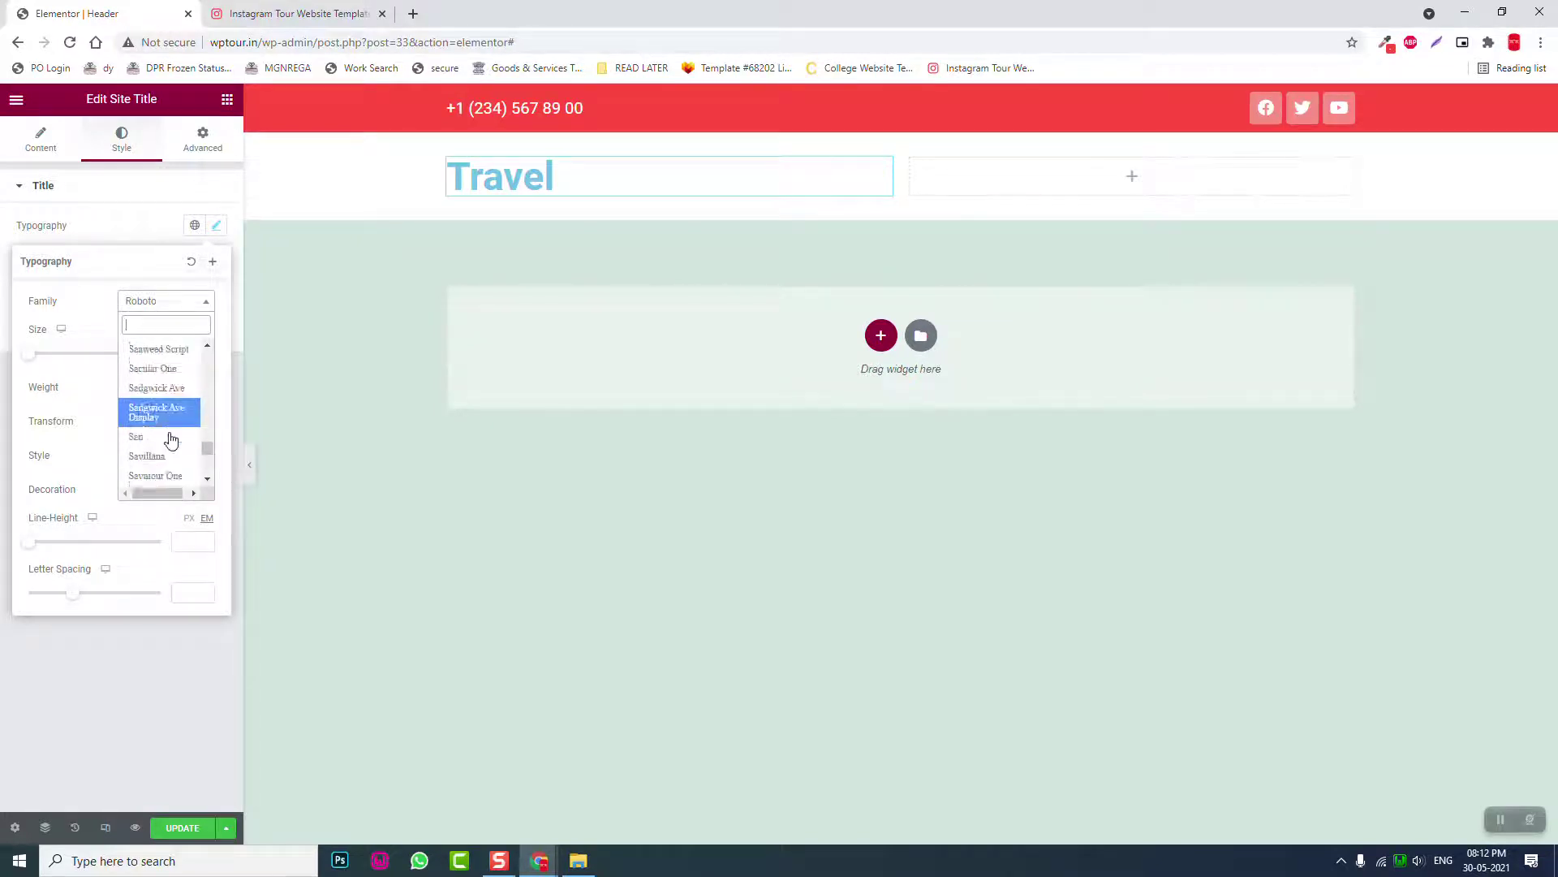
scroll(171, 439, down, 8)
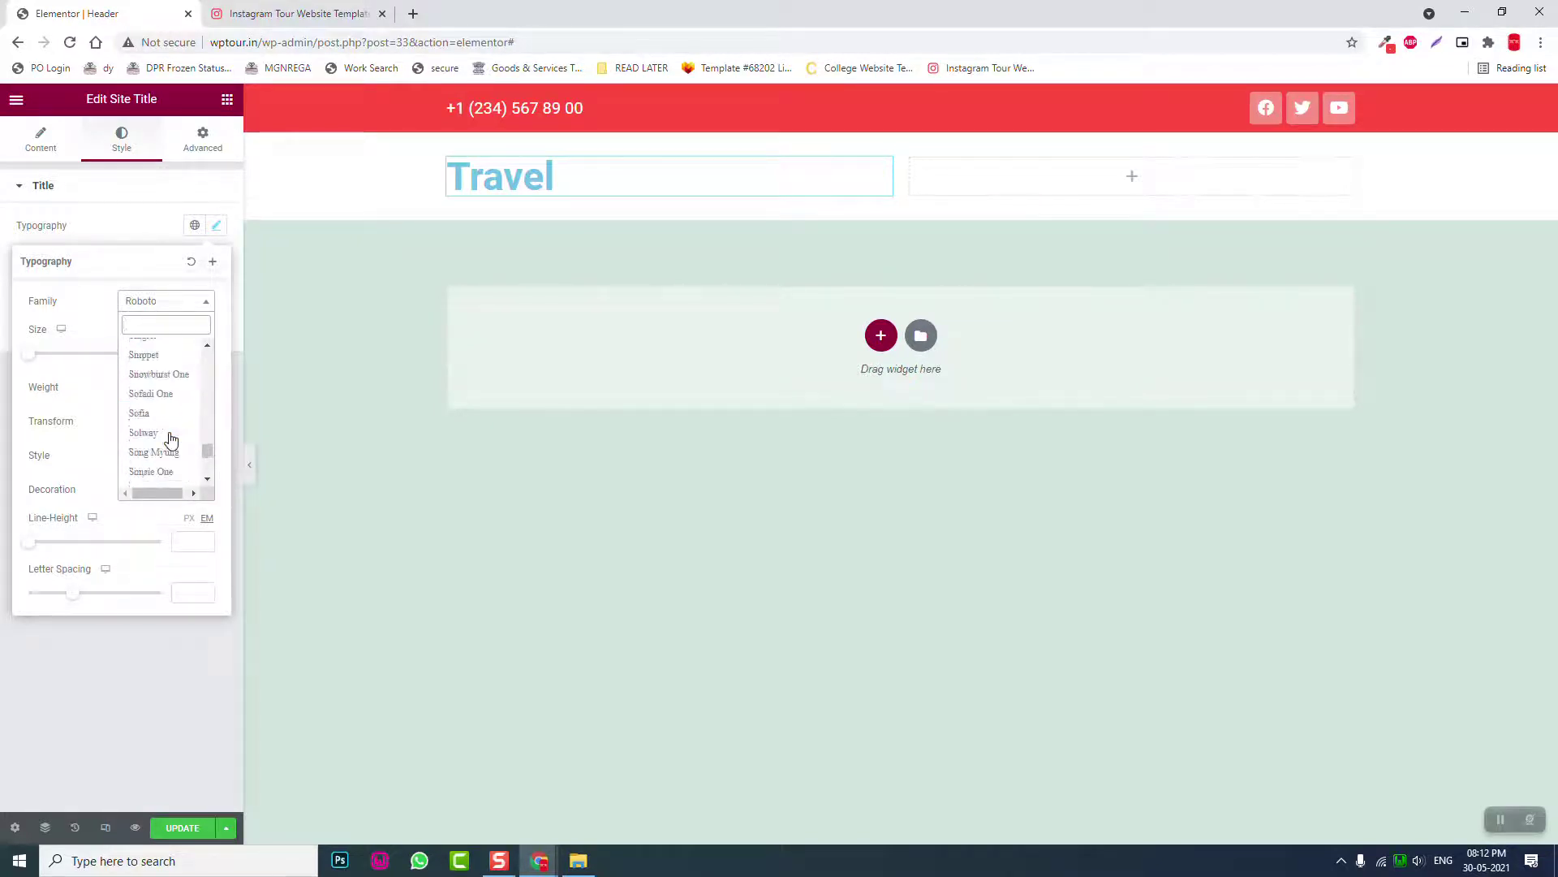
scroll(170, 439, down, 3)
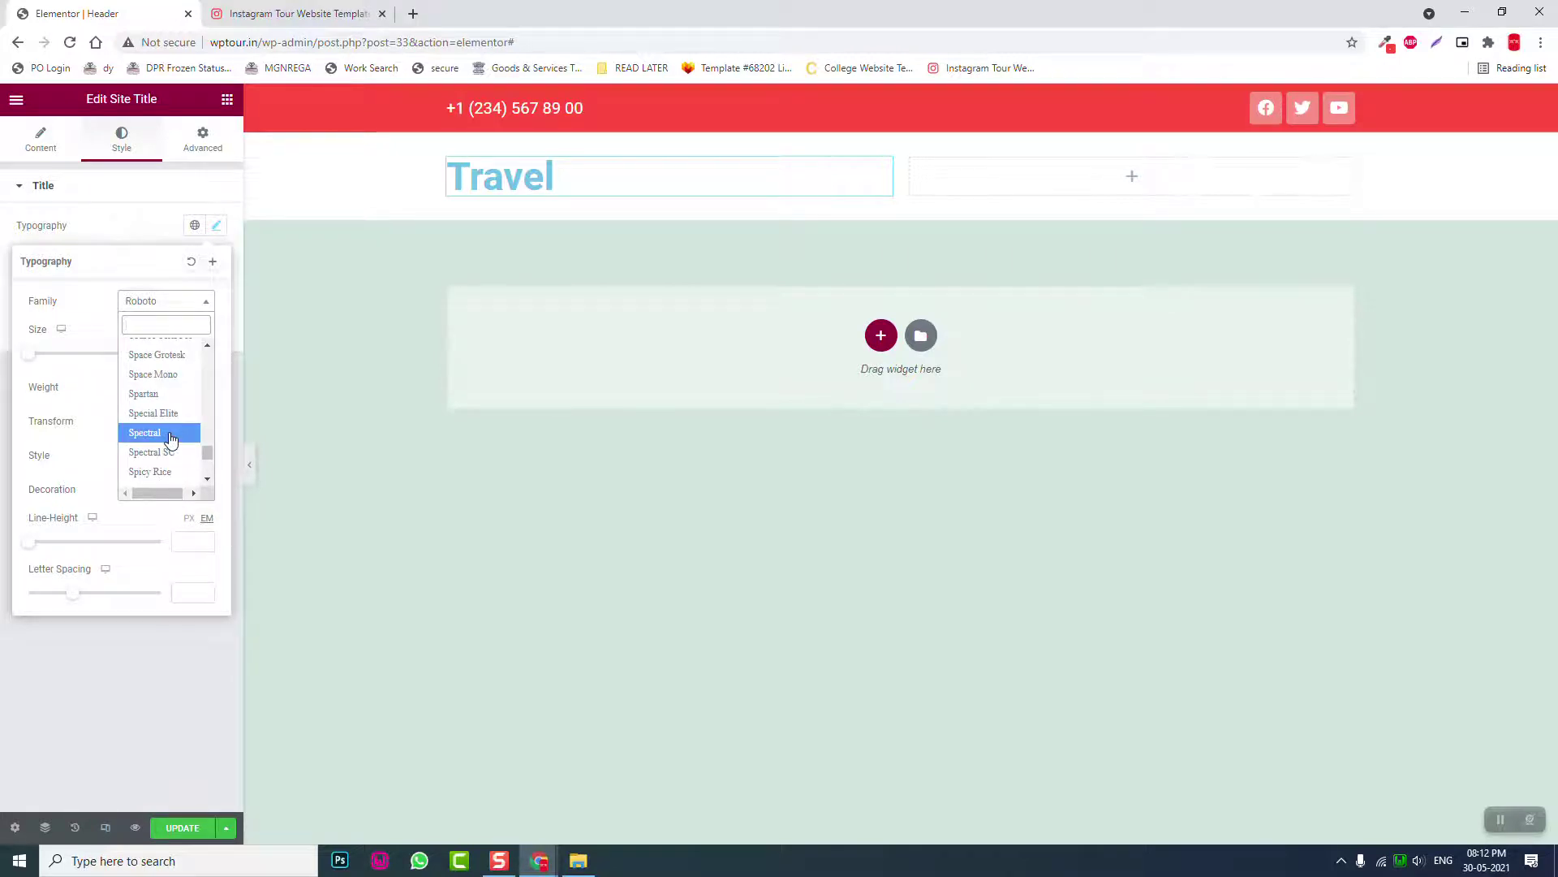
text(sc)
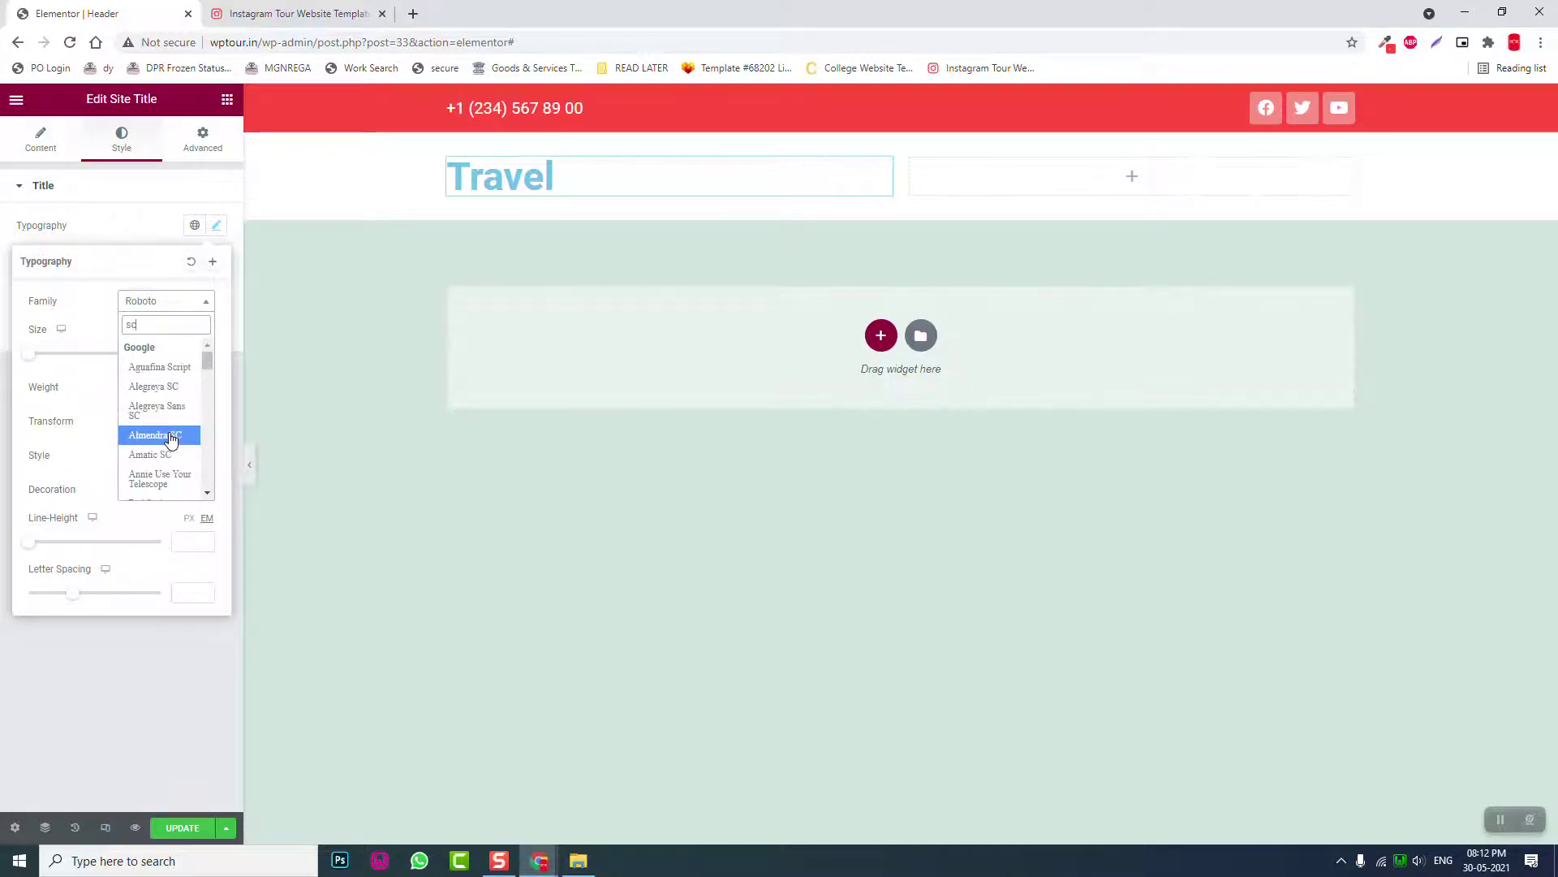
text(r)
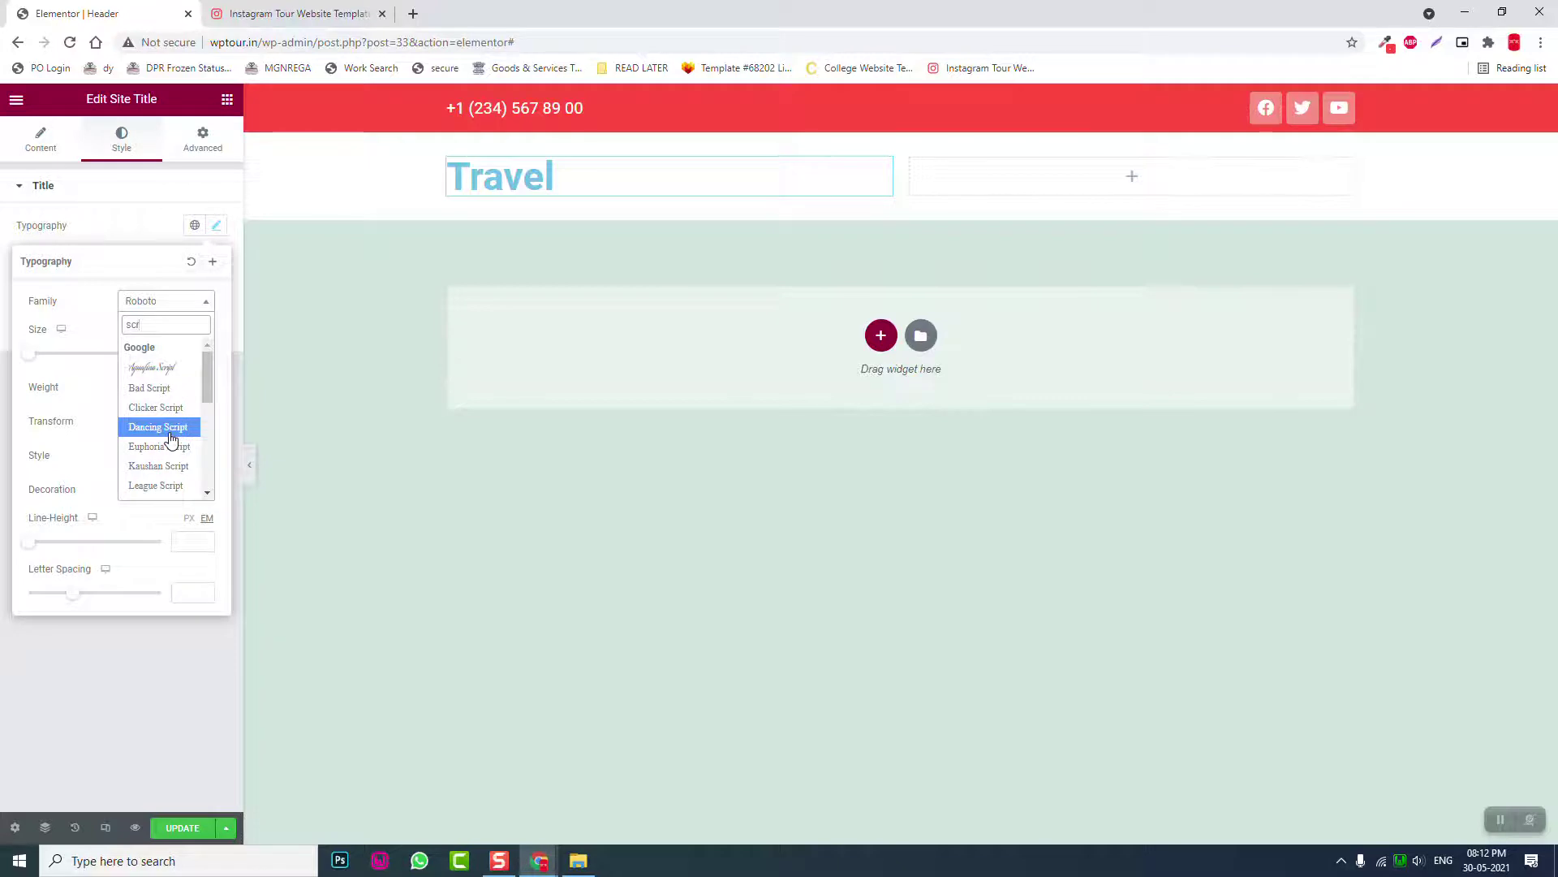
text(ip)
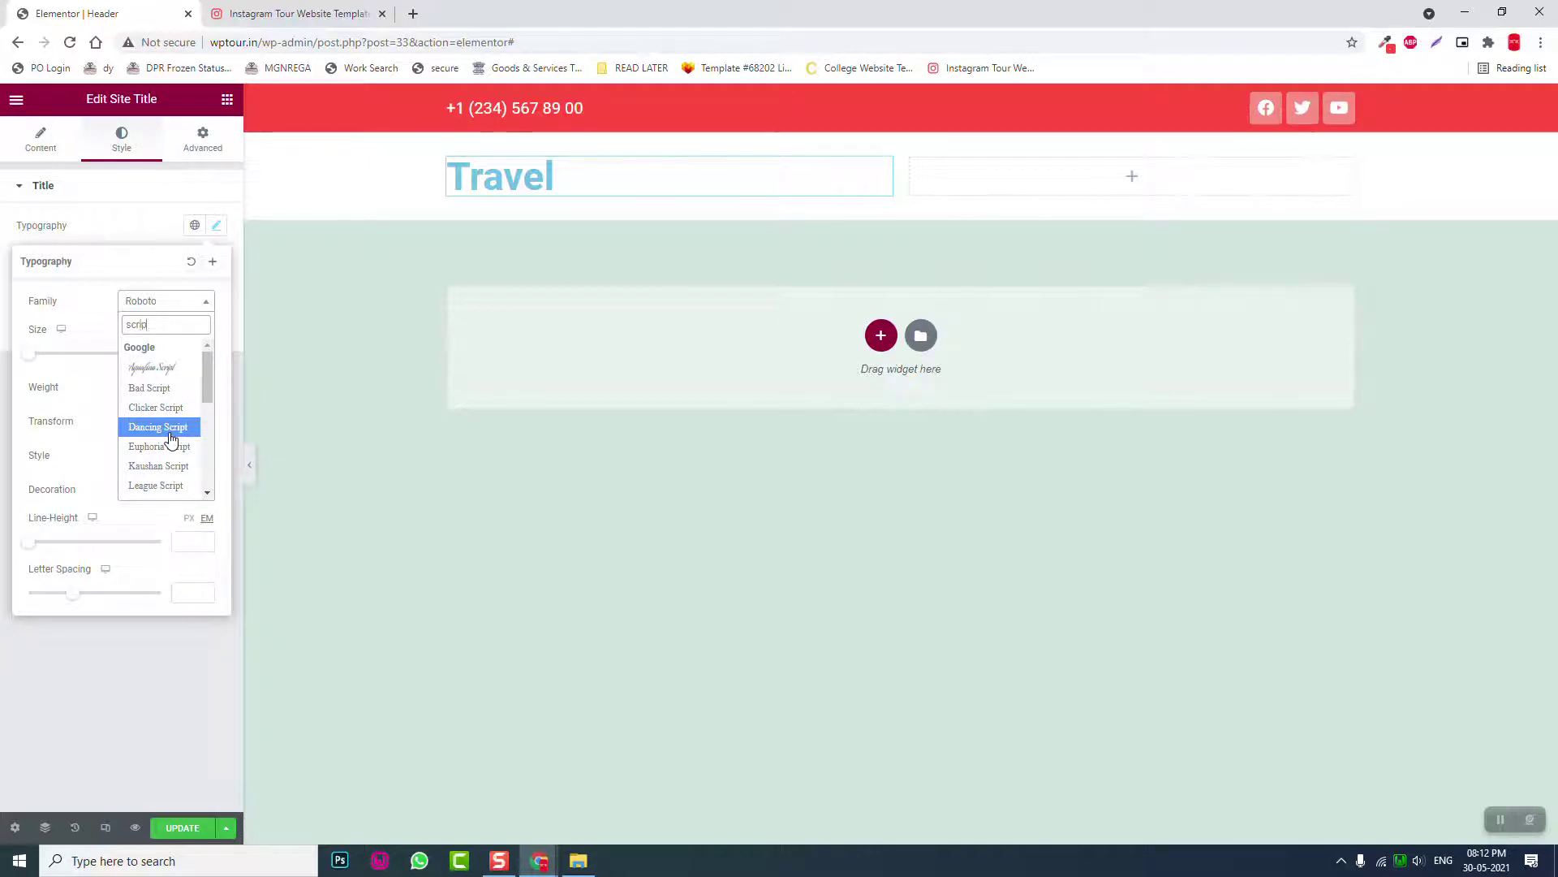
scroll(195, 436, down, 1)
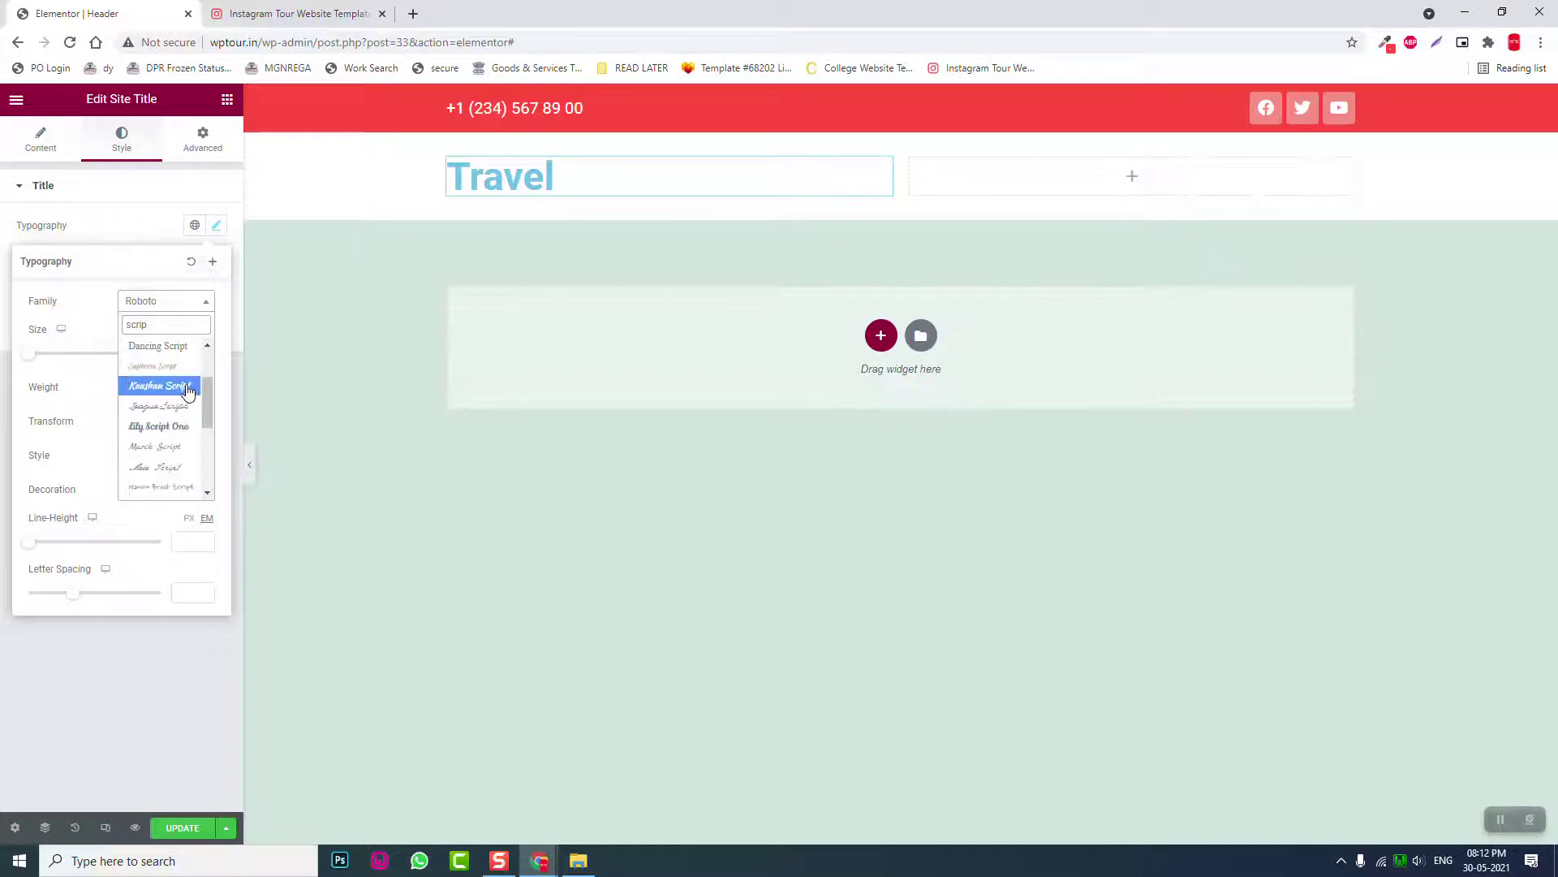
click(183, 429)
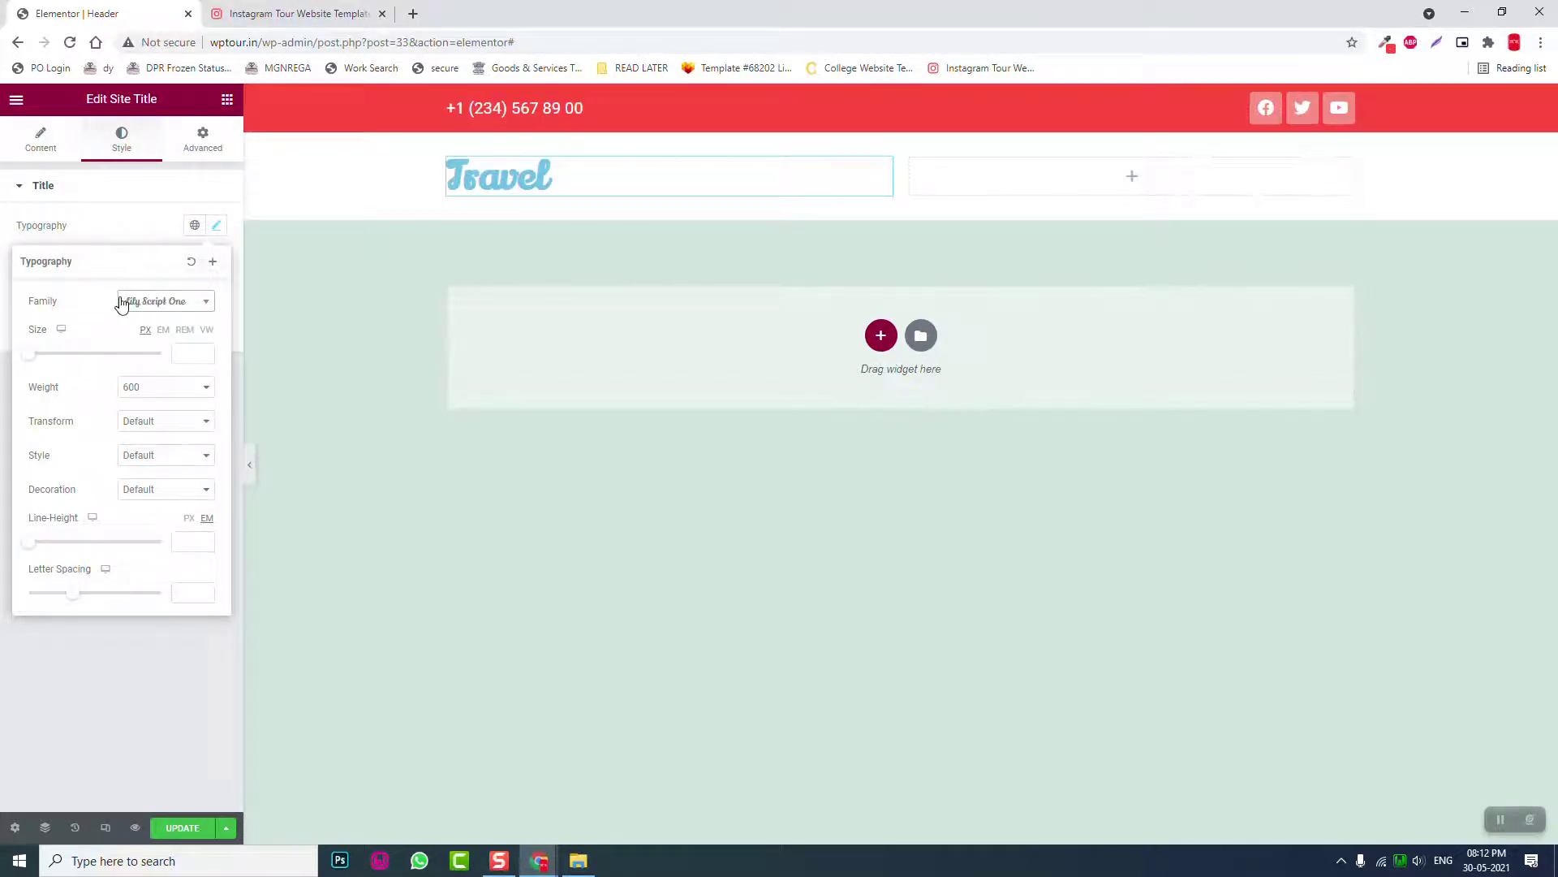
click(65, 687)
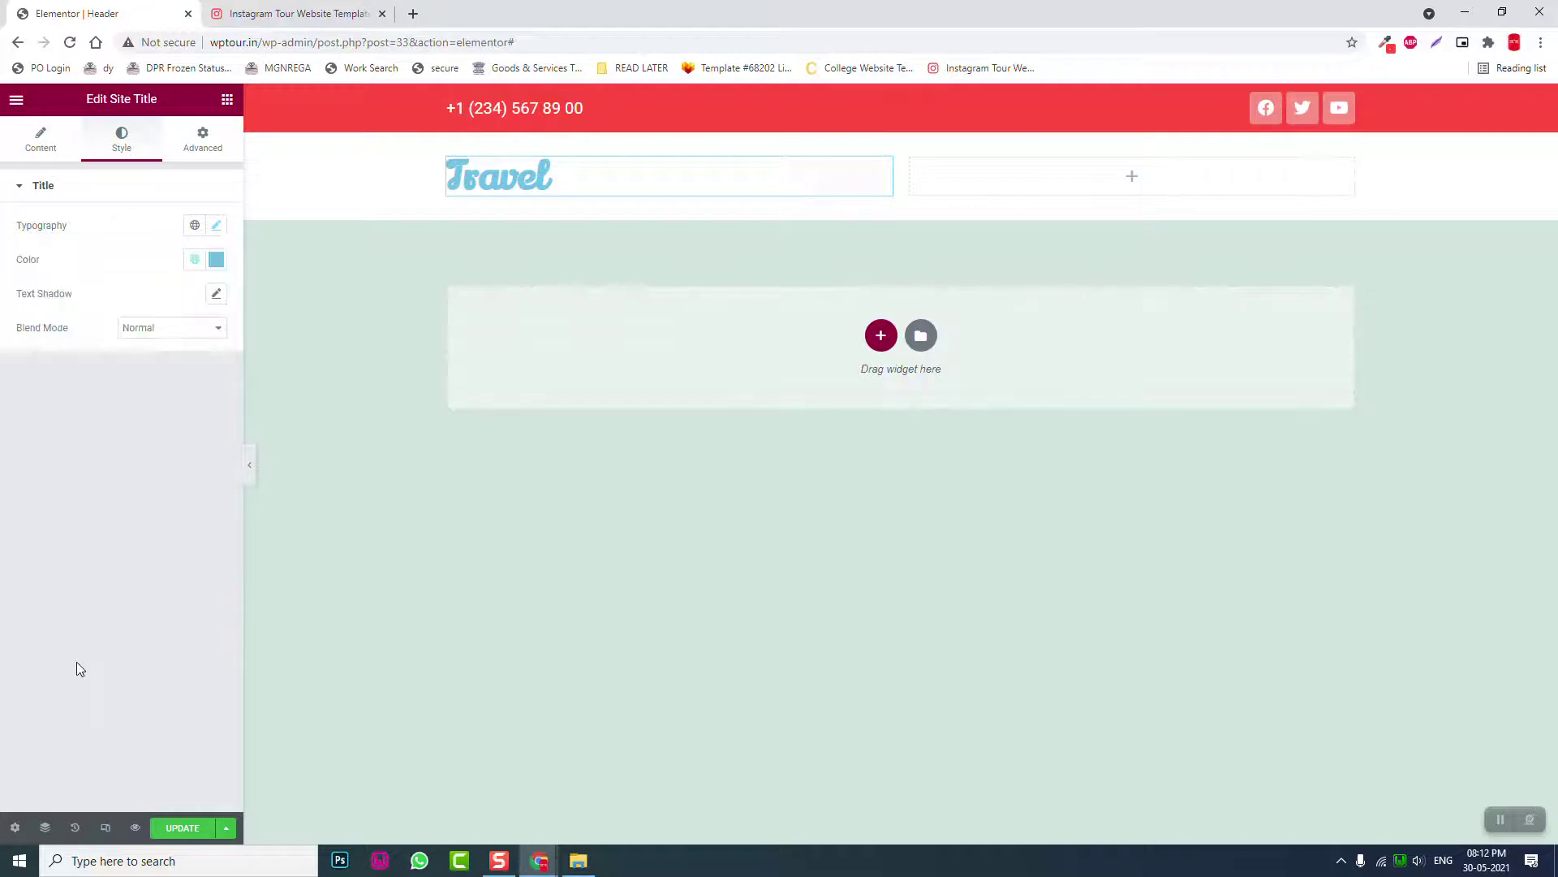
Colour the Travel title red #FF4B3F
click(216, 260)
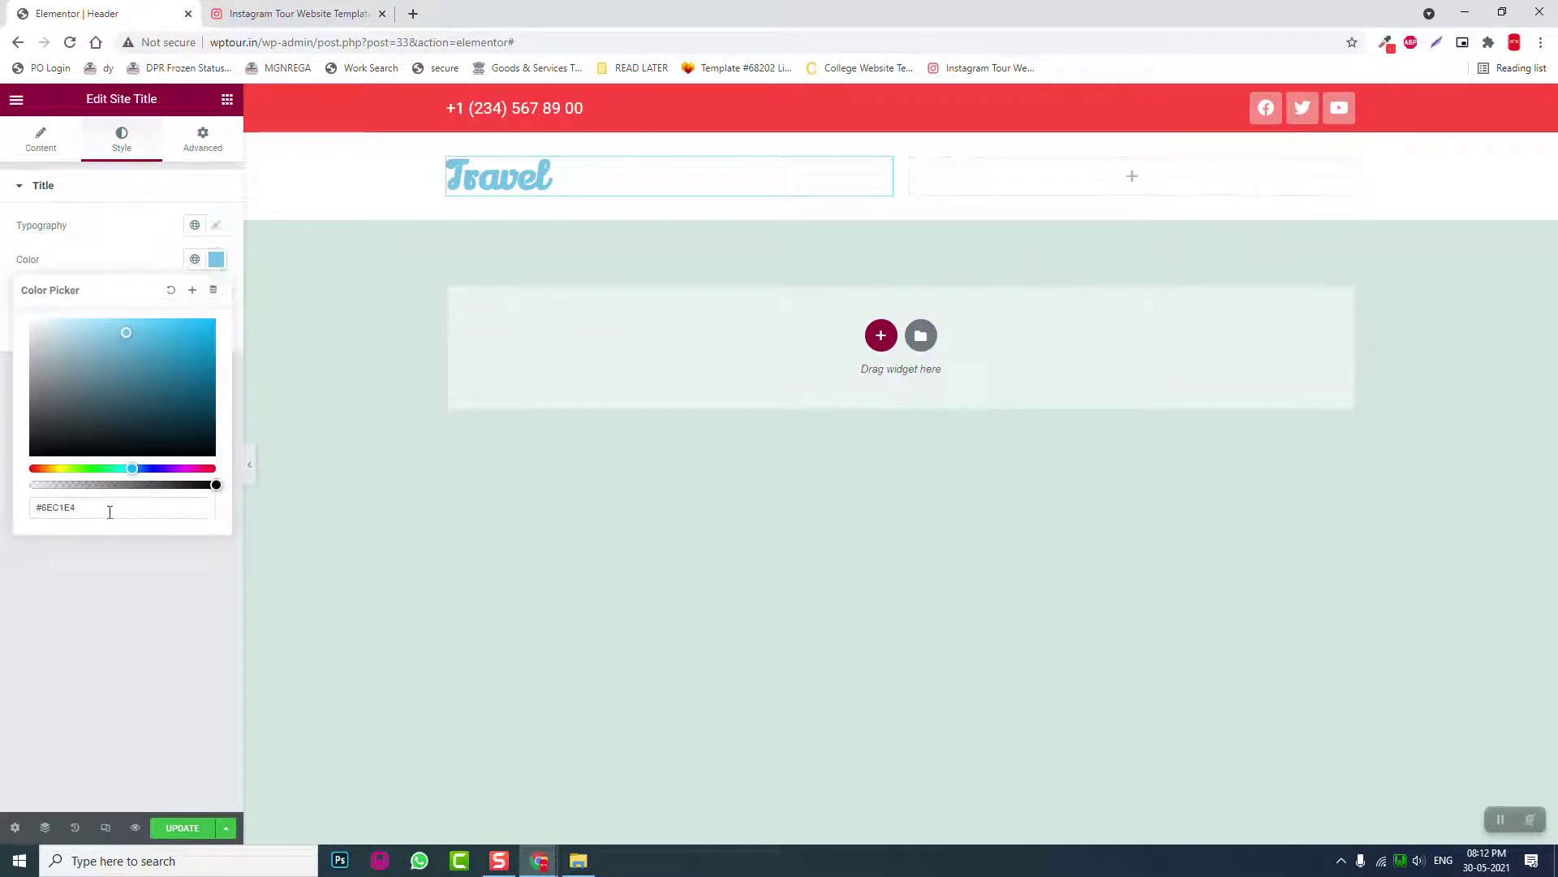
key(ctrl+a)
text(#FF4B3F)
click(150, 572)
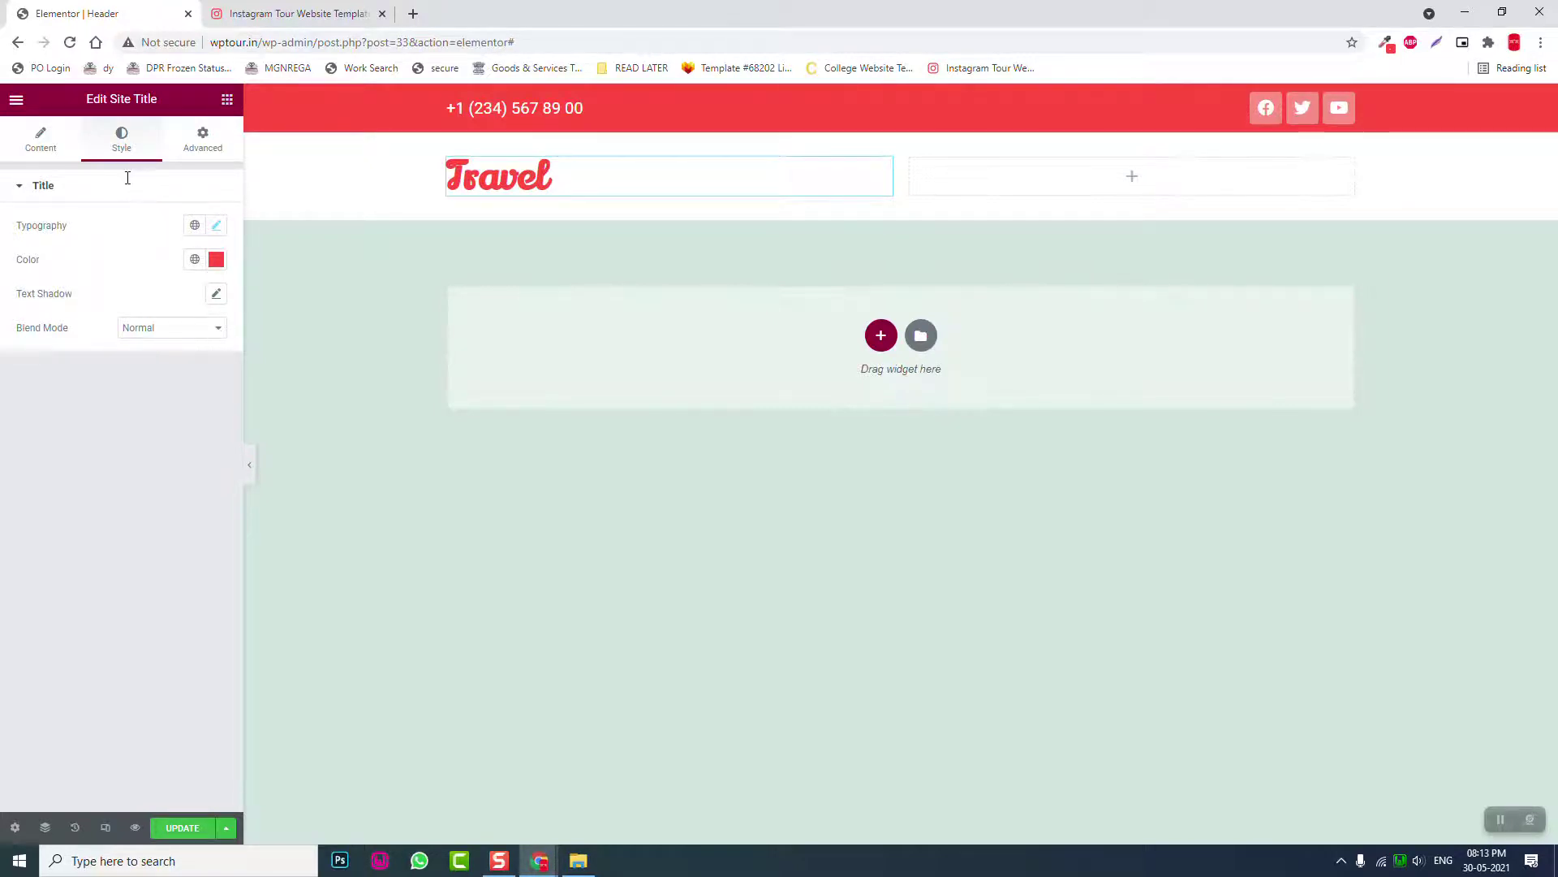
key(Escape)
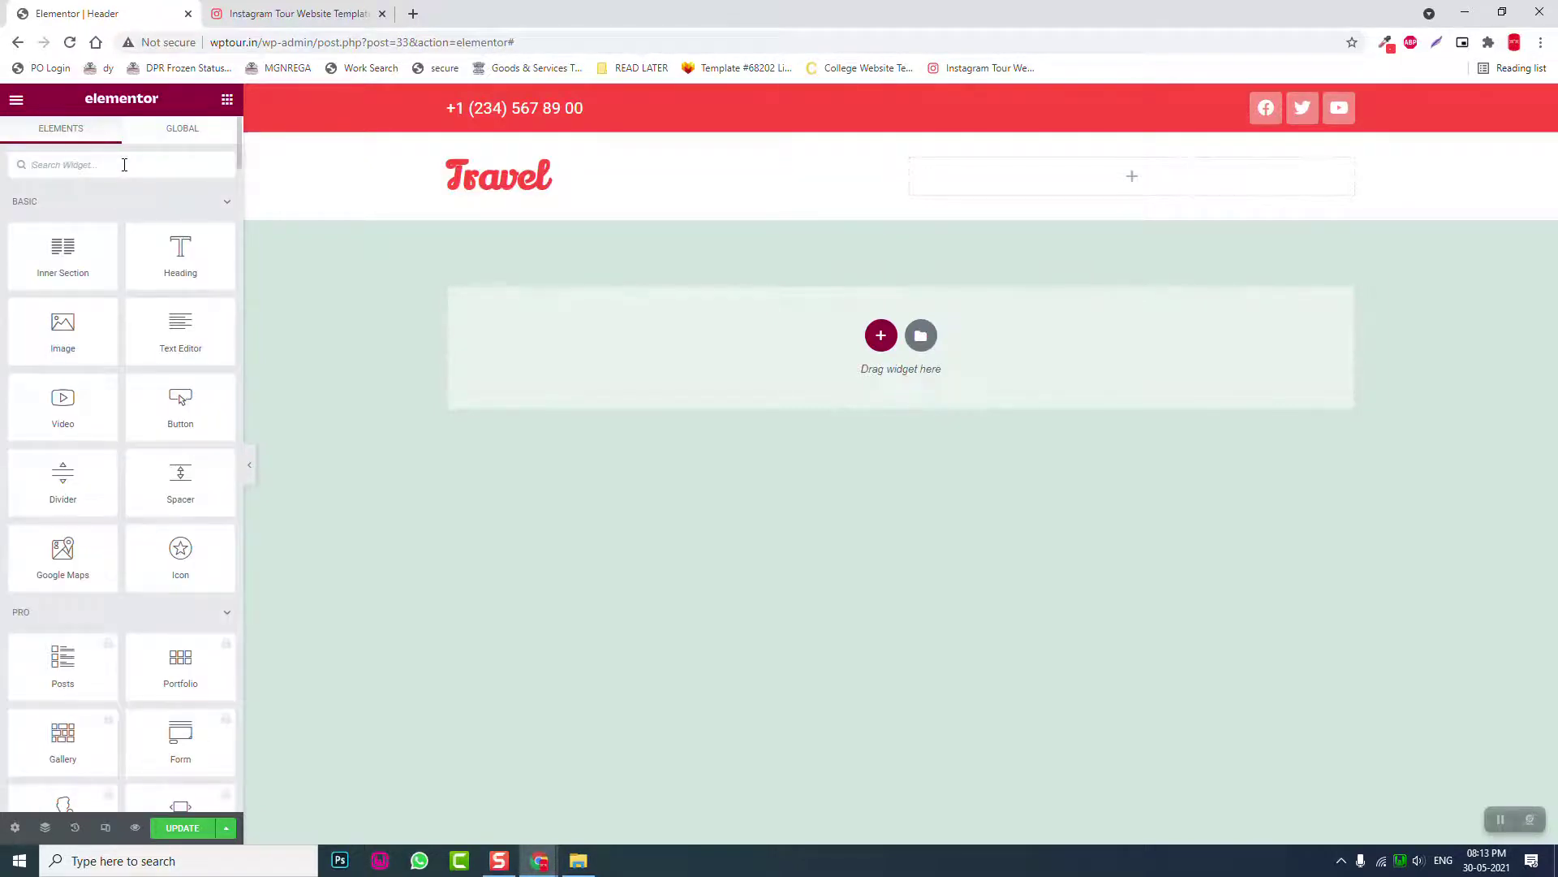
Place the HFB Navigation Menu (found via 'nav') in the header's right column, aligned right
click(124, 164)
text(nav)
drag(179, 227, 1162, 180)
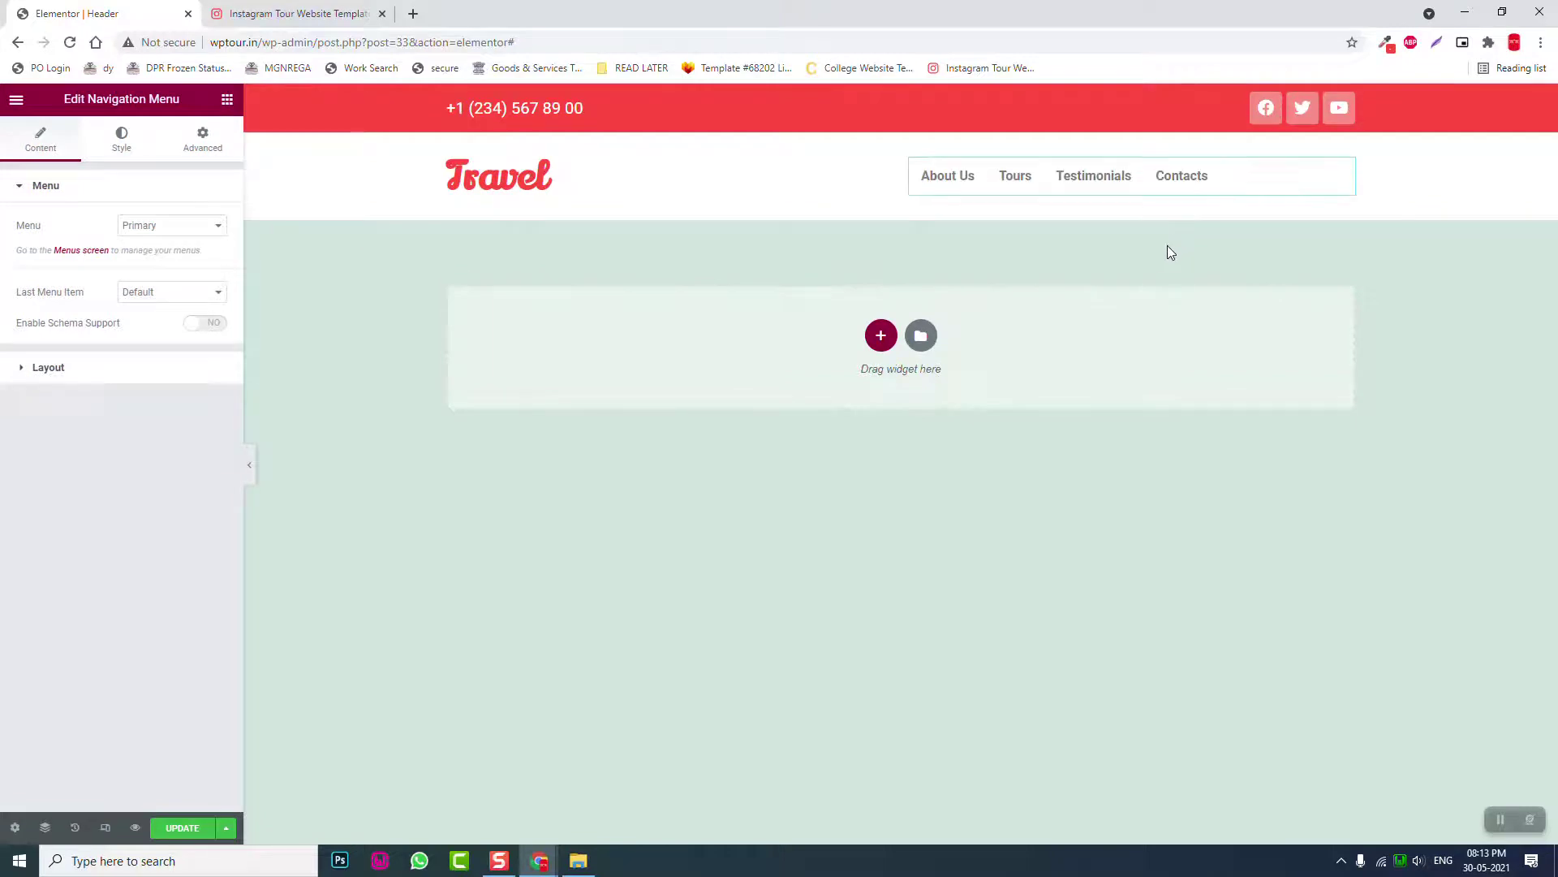
click(125, 367)
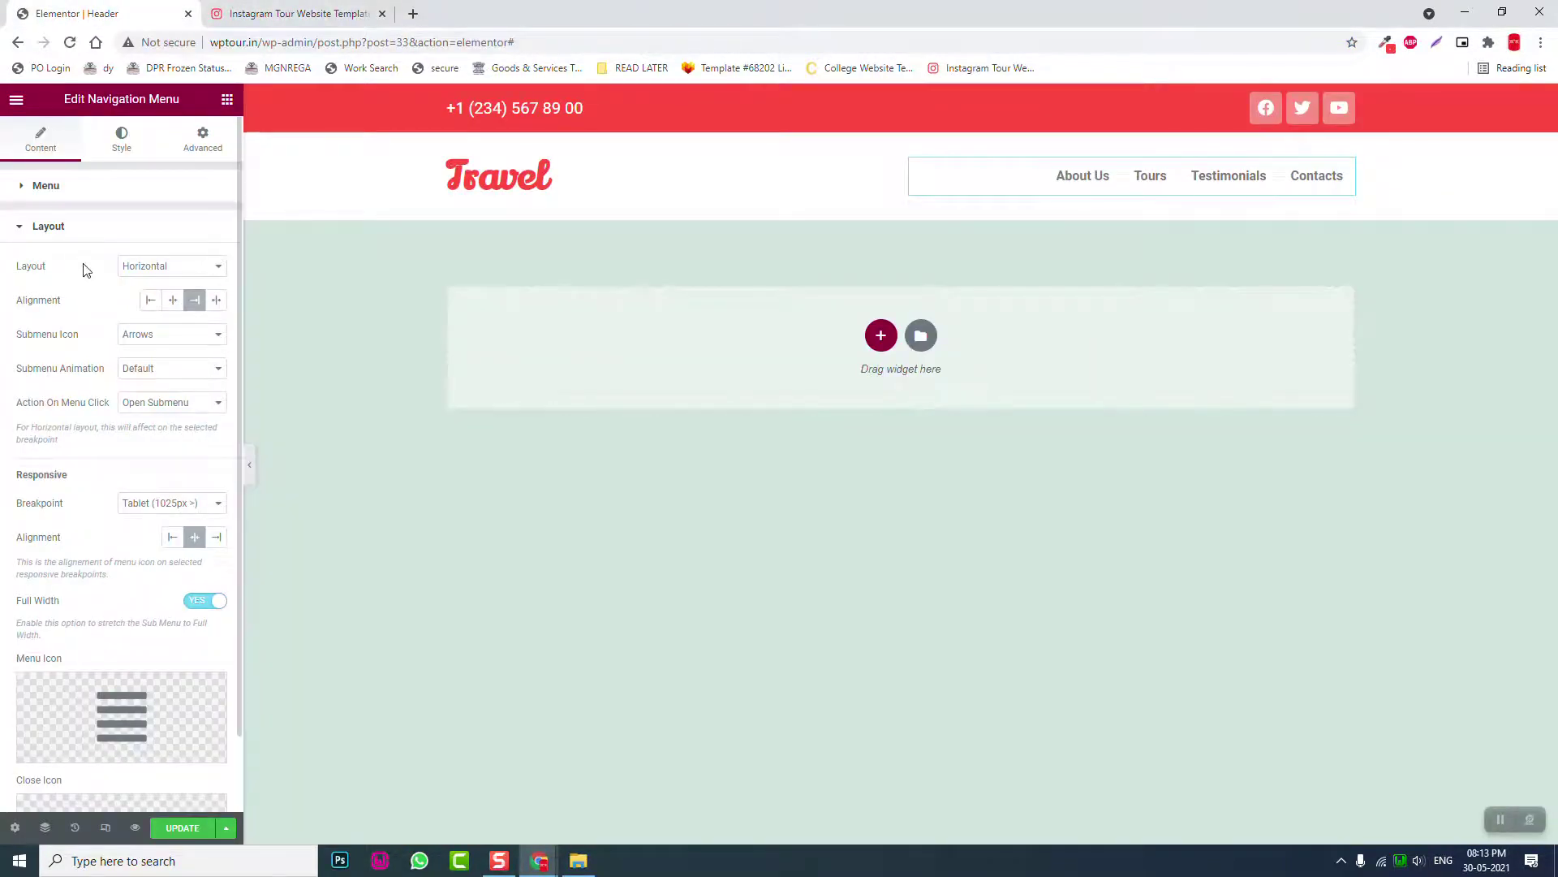
Set the menu's normal link text to #383434 and keep red #FF4B3F hover text
click(101, 151)
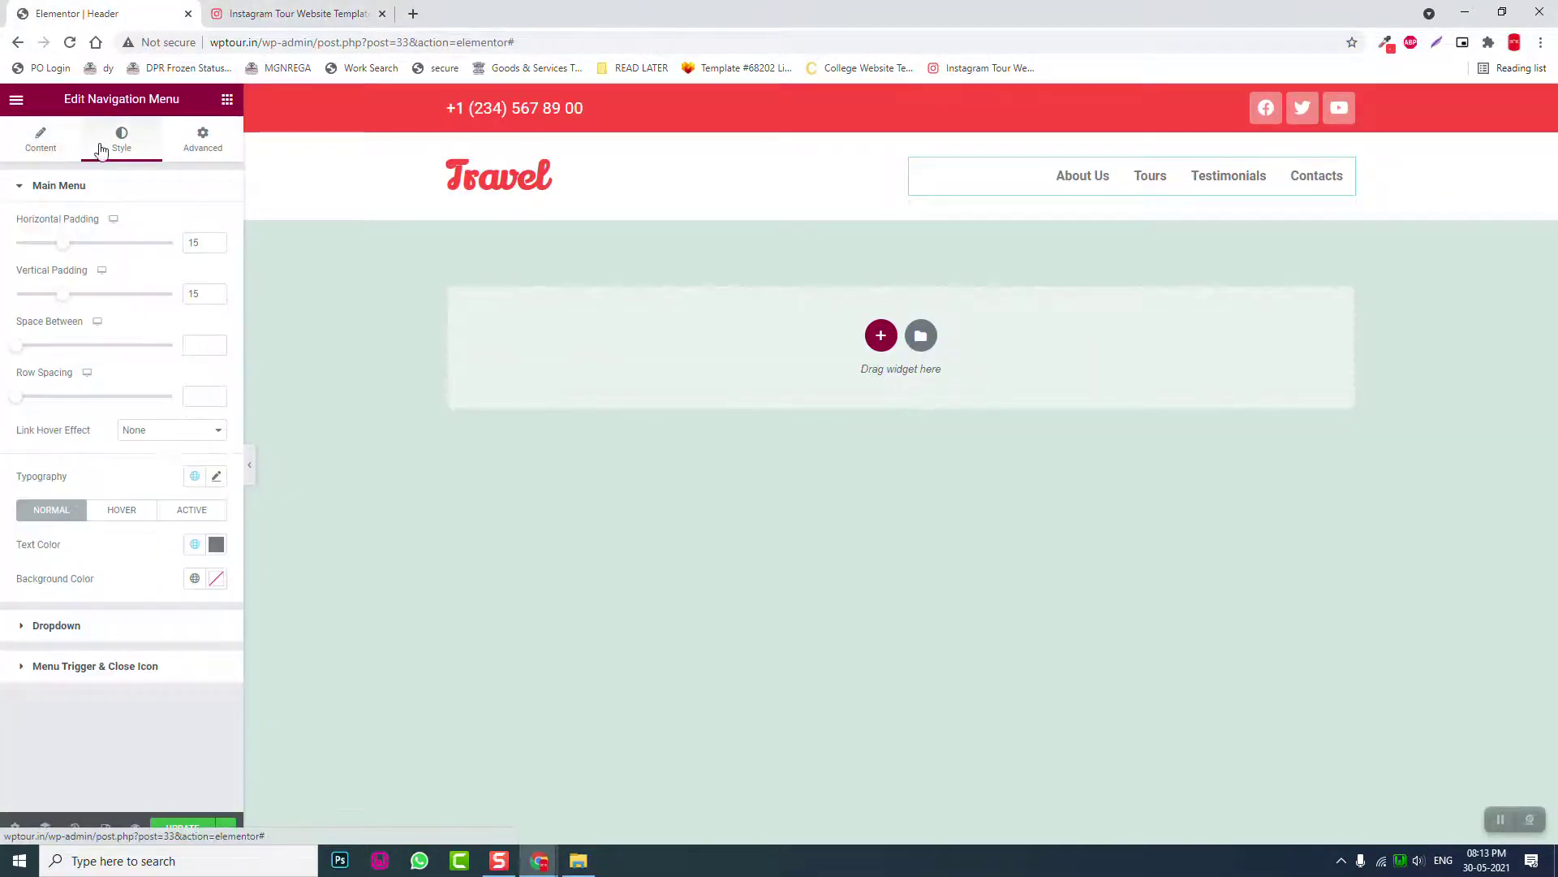
click(216, 544)
click(40, 711)
click(122, 539)
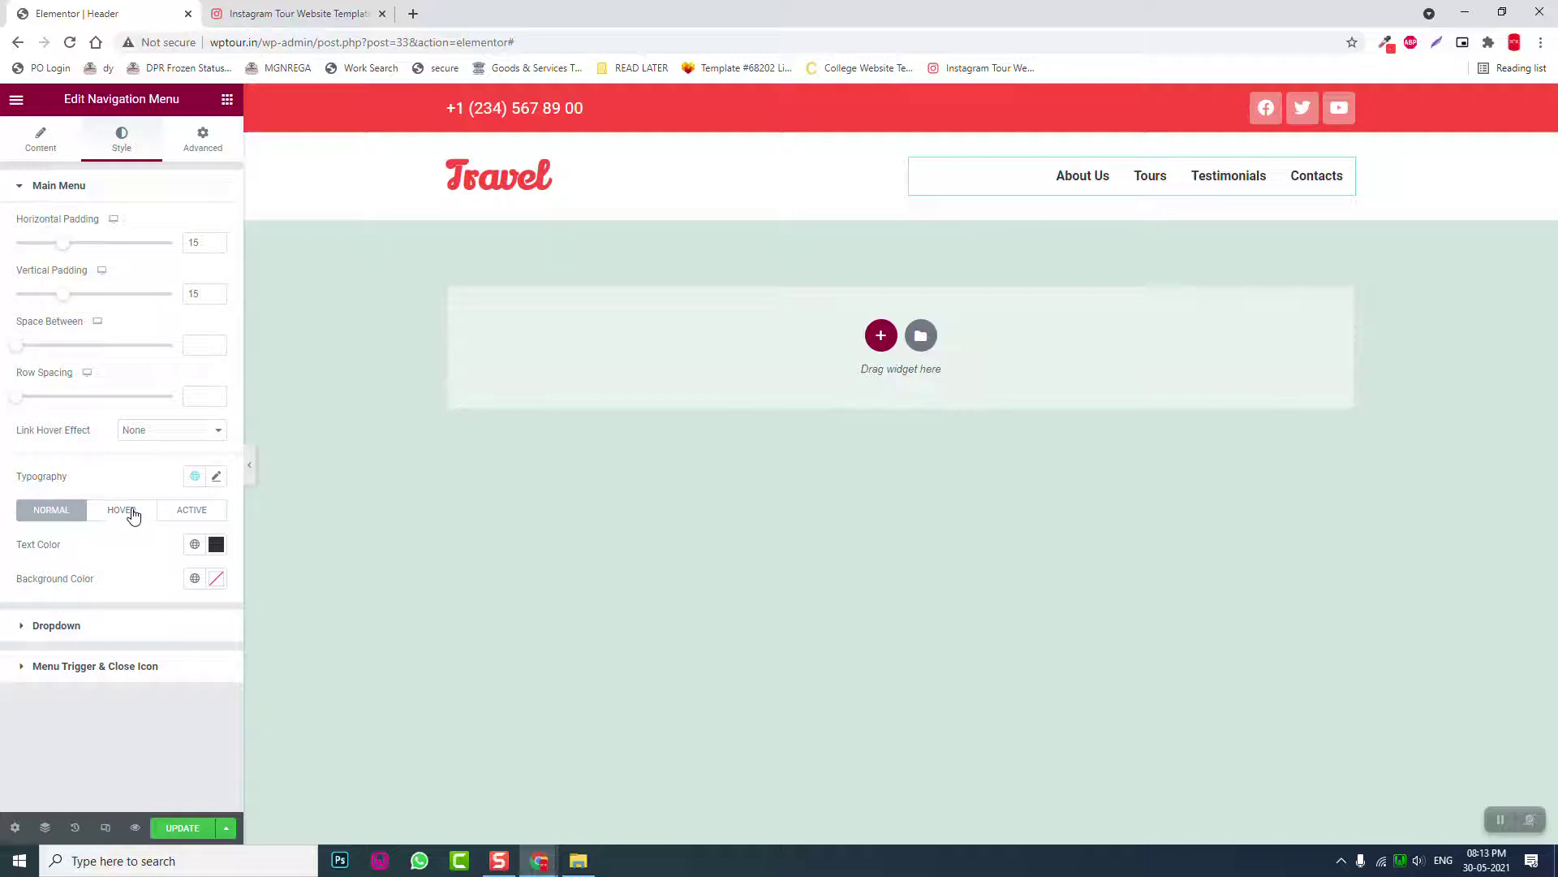
click(130, 509)
click(216, 544)
click(186, 516)
click(216, 543)
click(161, 545)
Make the menu background fully transparent in normal and hover states, then save the header
click(216, 580)
drag(153, 518, 30, 515)
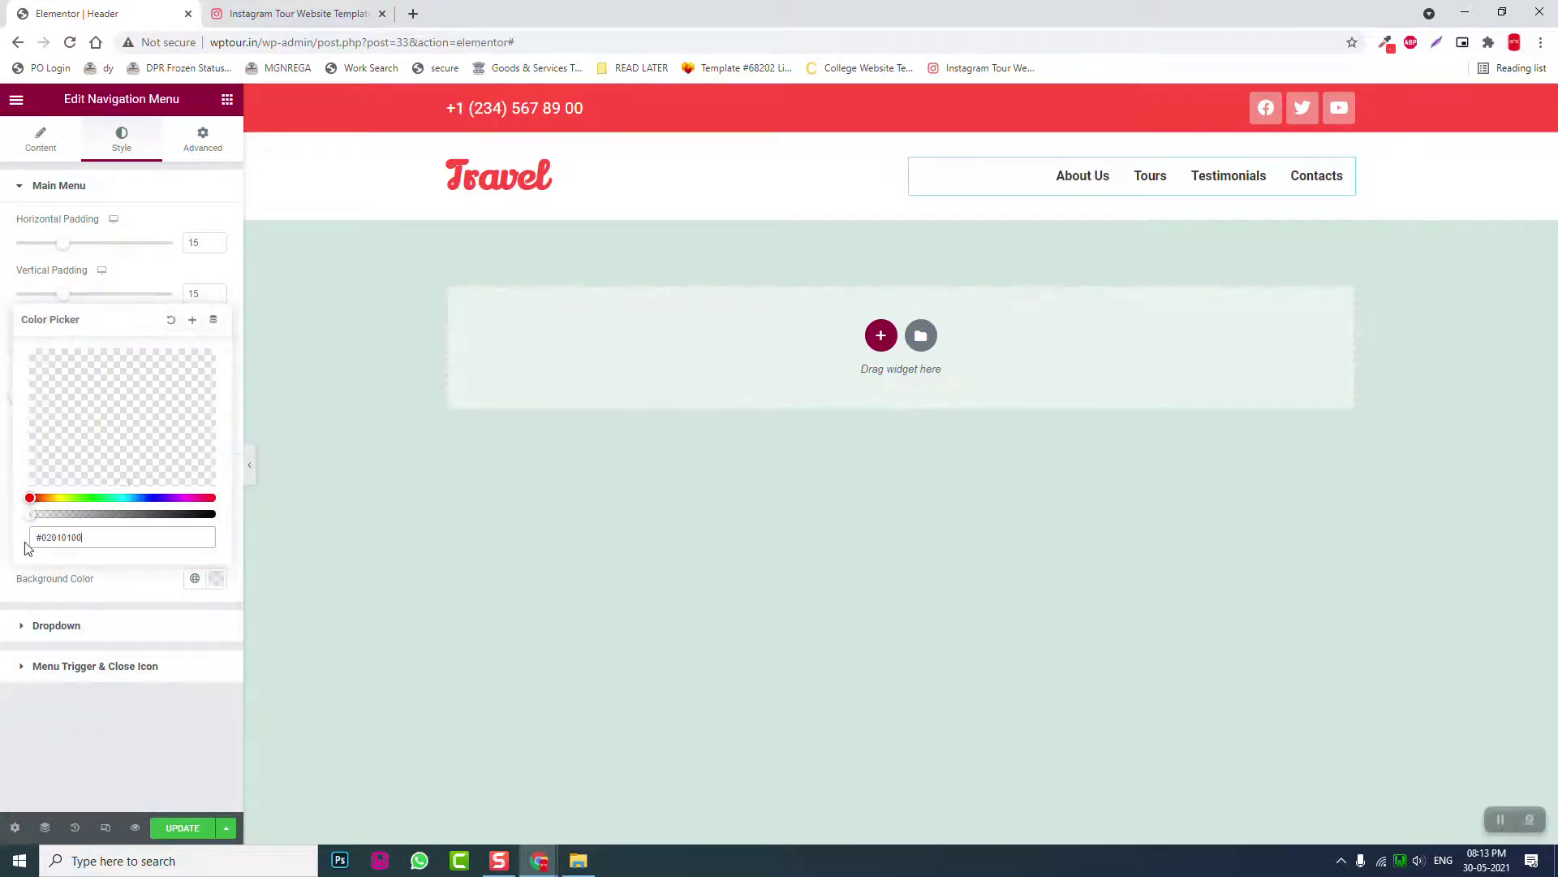
click(156, 587)
click(122, 515)
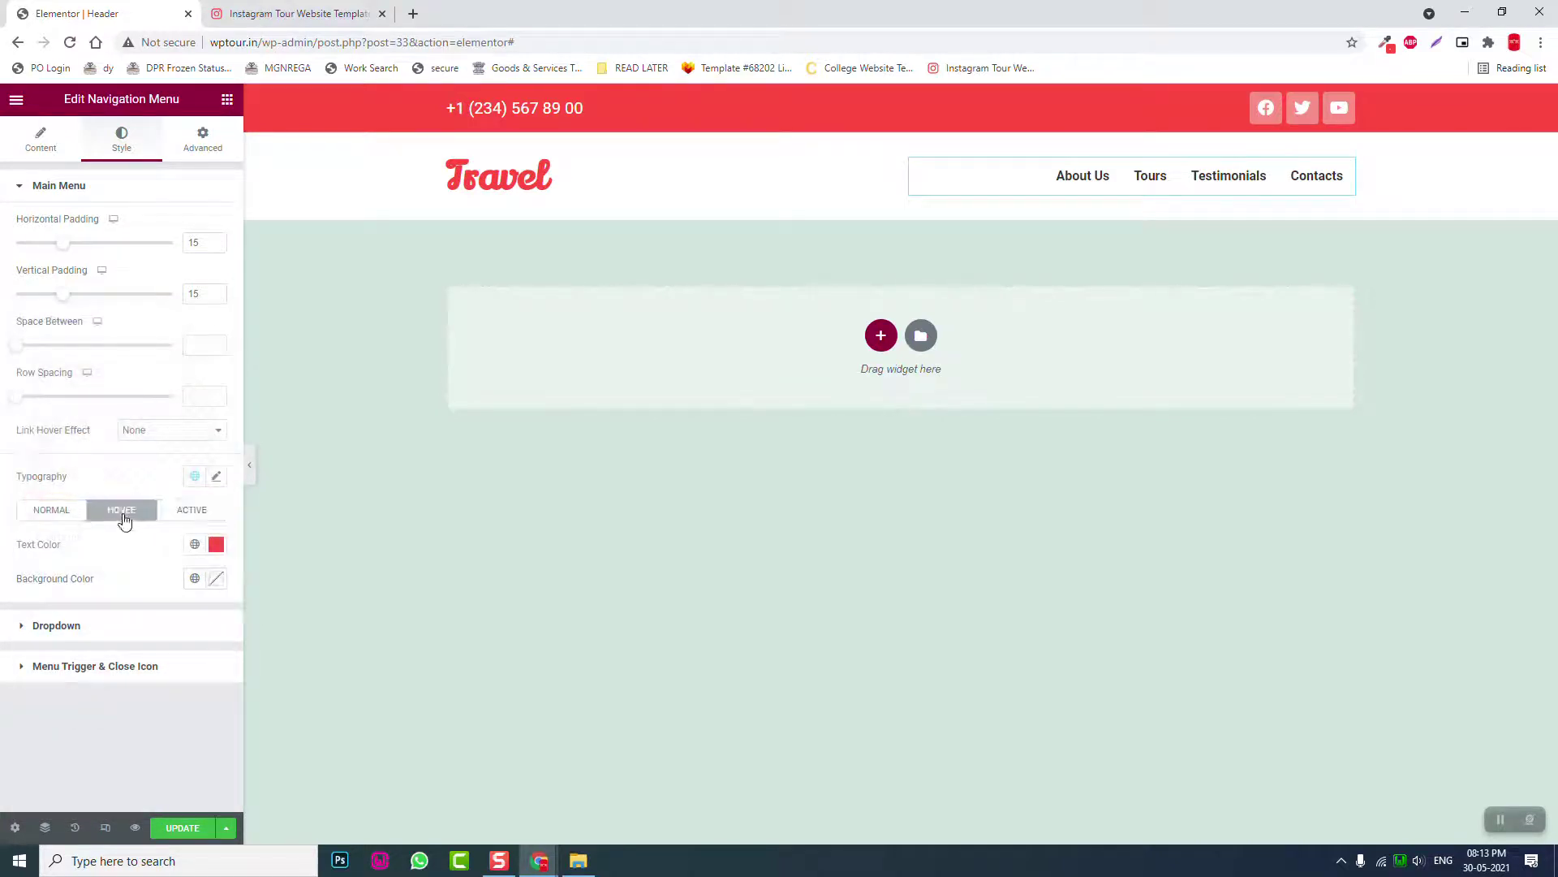
click(216, 580)
drag(219, 513, 2, 518)
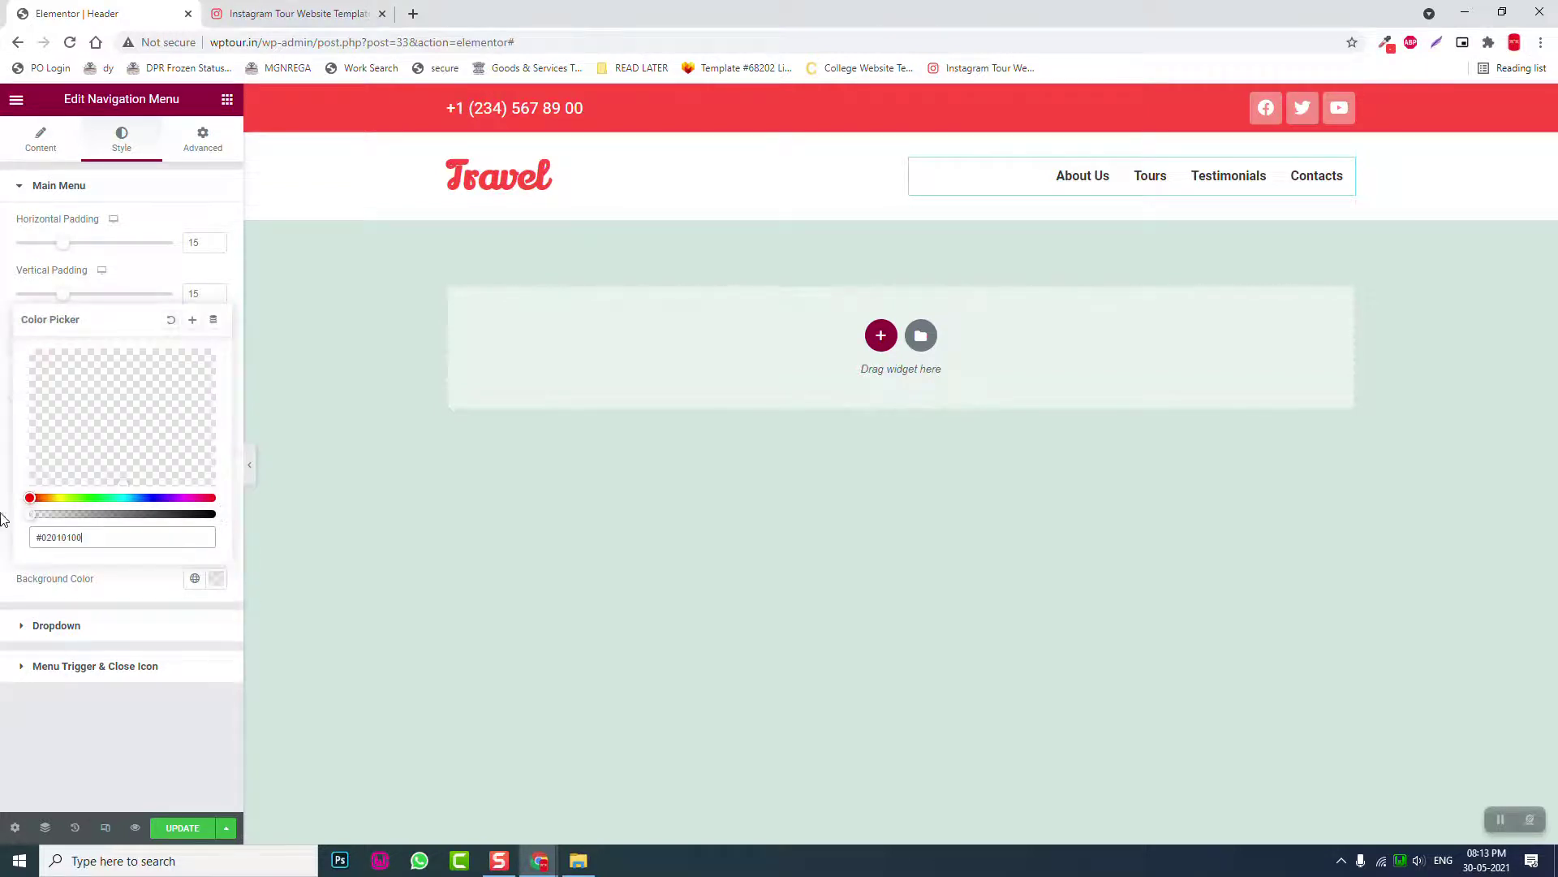
click(154, 593)
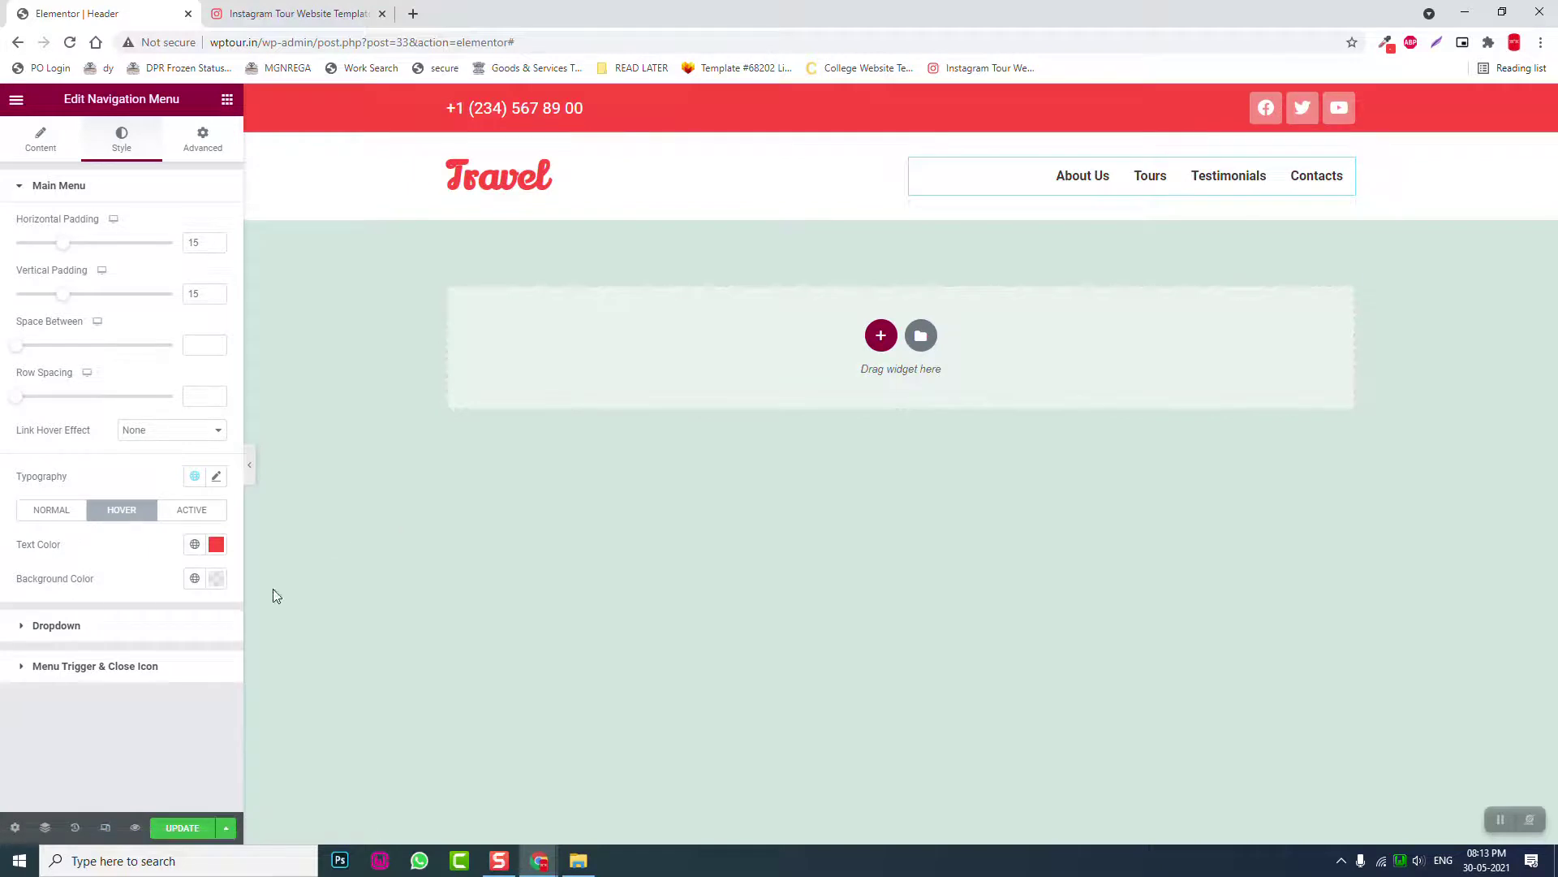
click(183, 829)
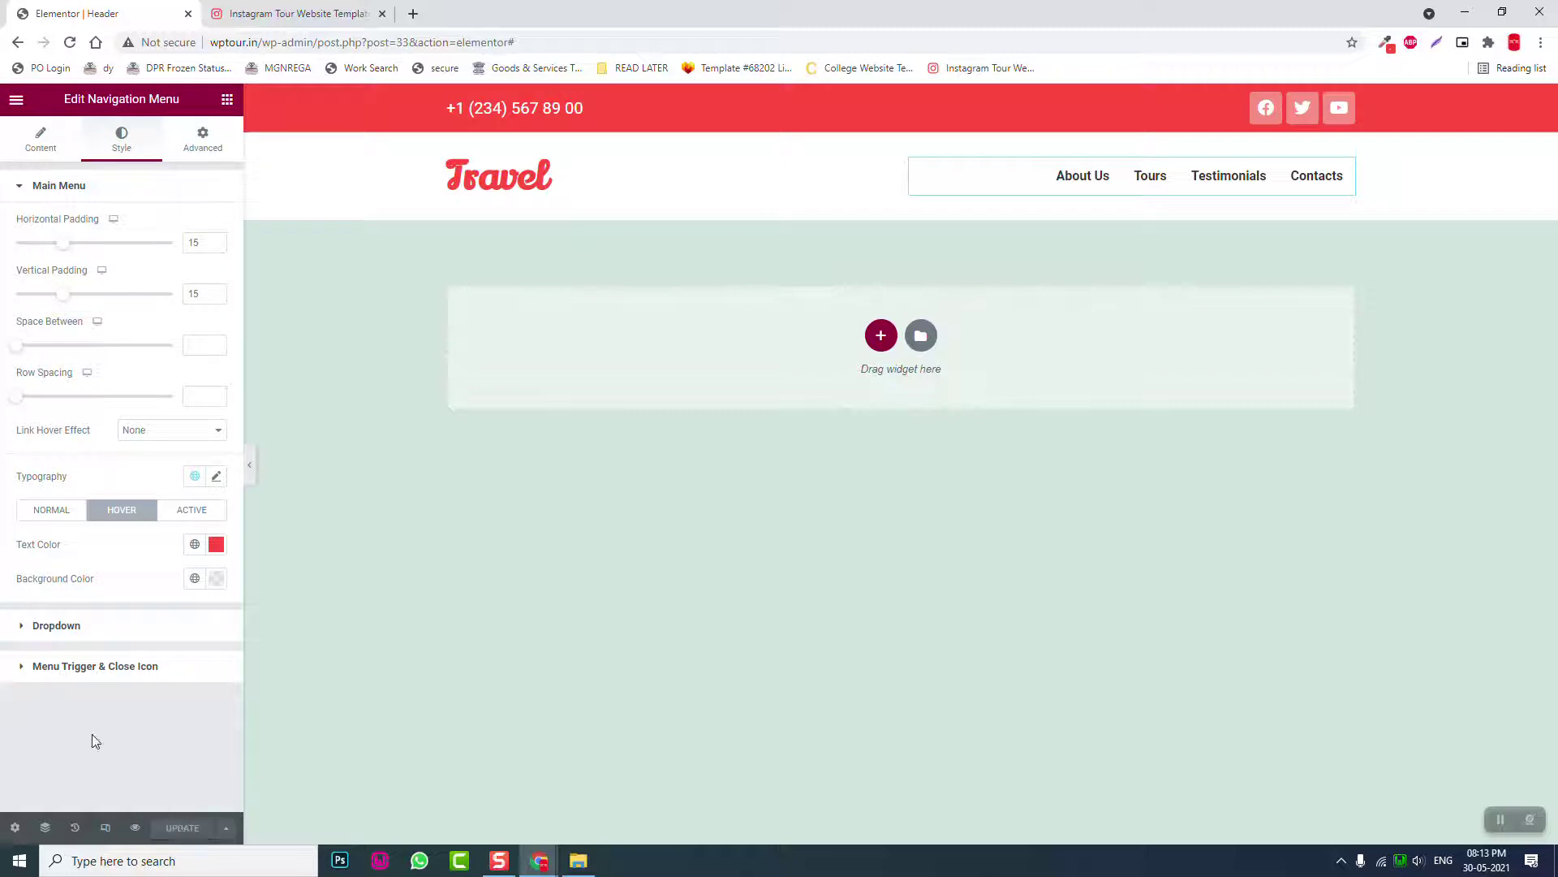
In mobile view, set the logo column width to 75 and the menu column to 25
click(108, 830)
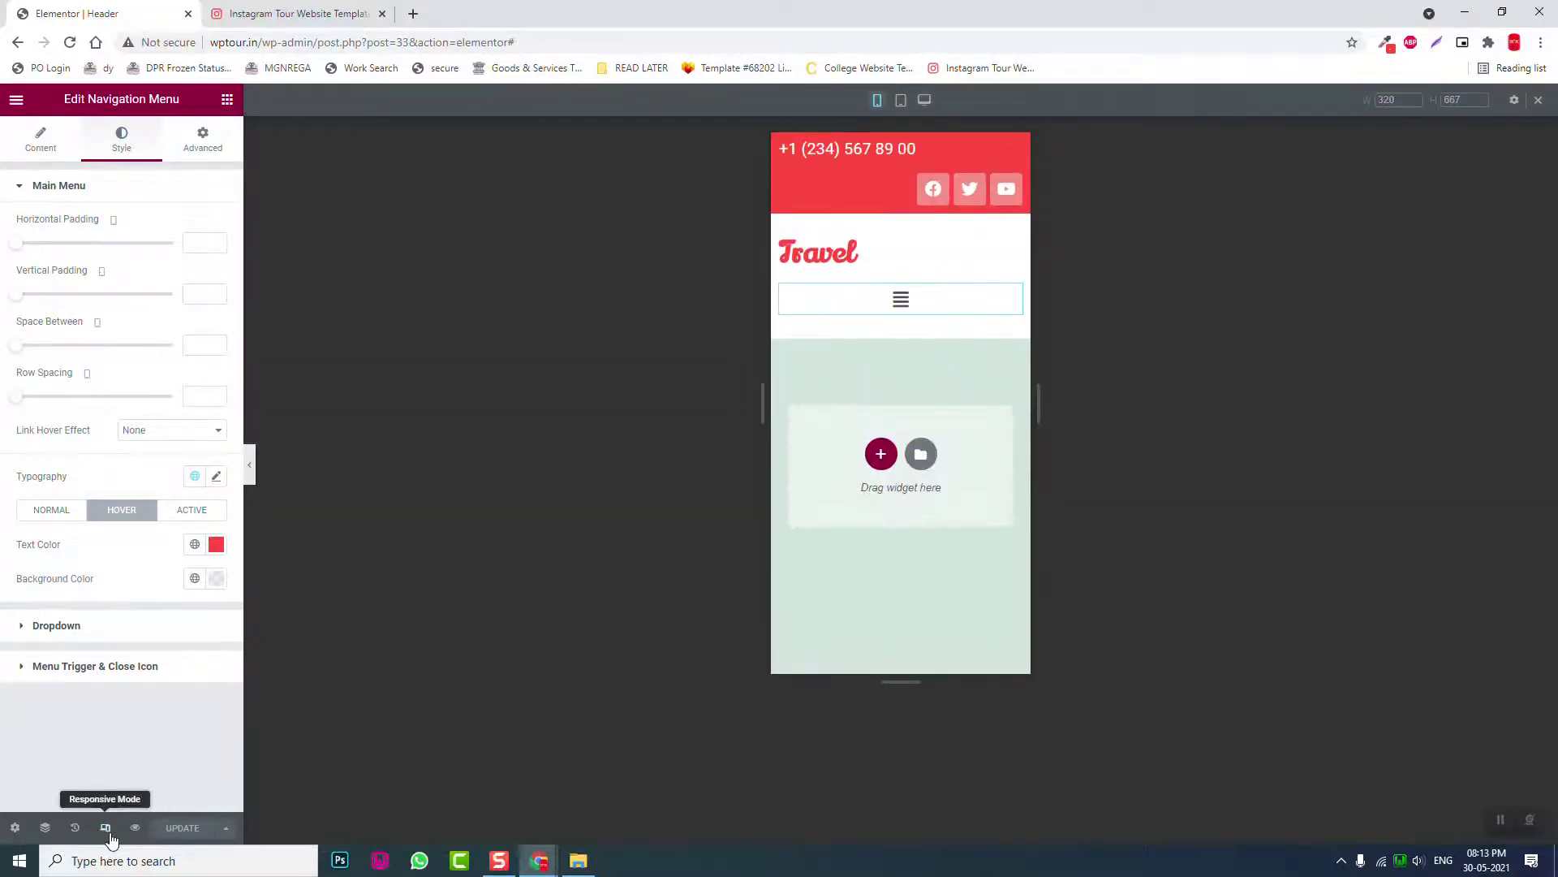
click(783, 241)
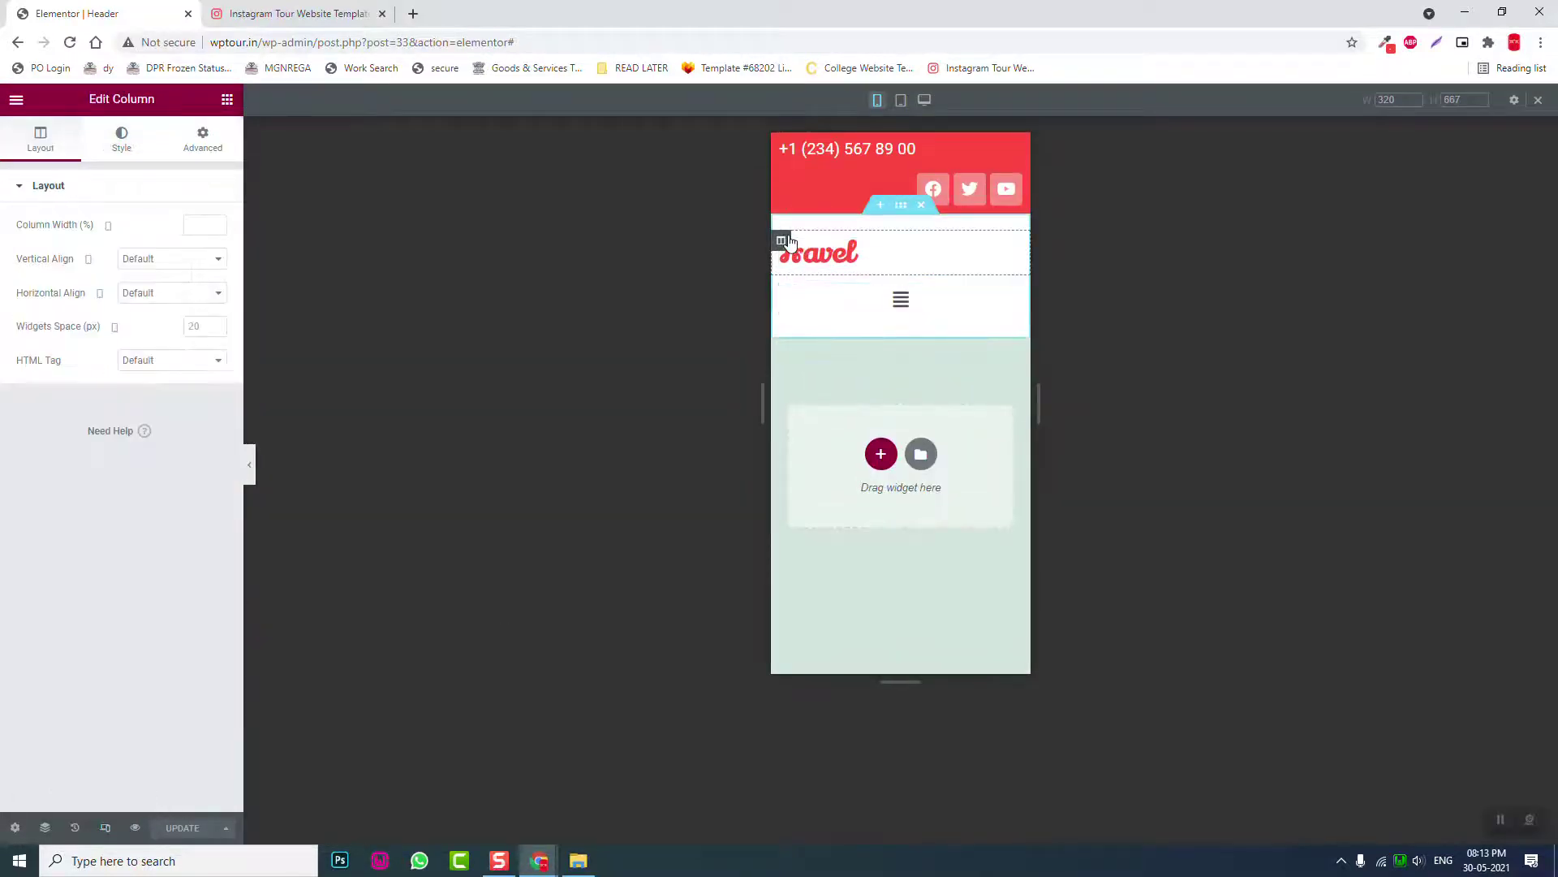
text(75)
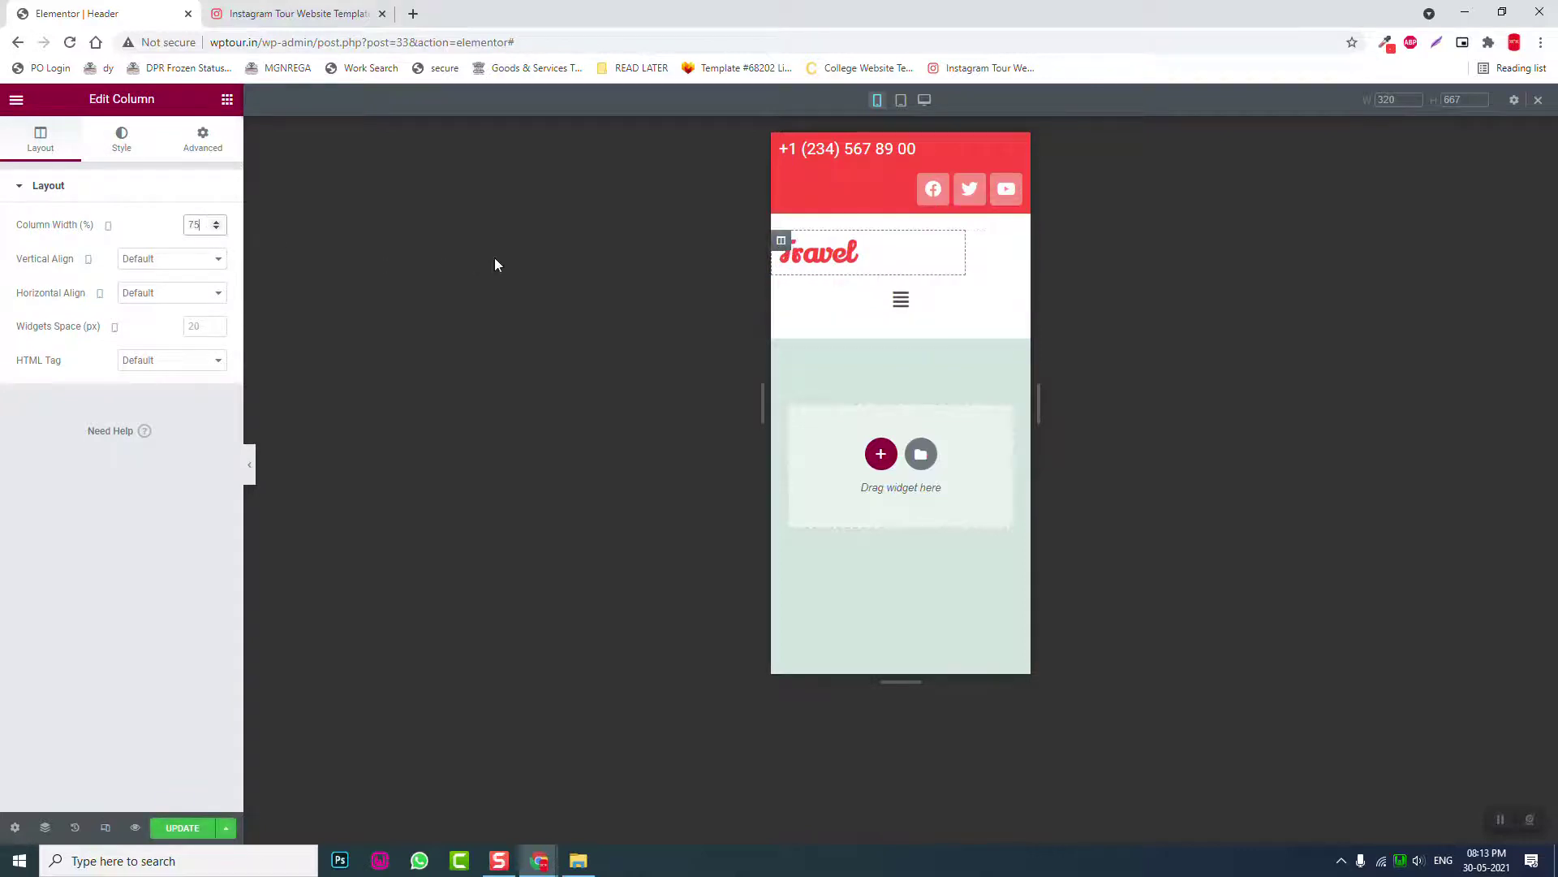
click(782, 287)
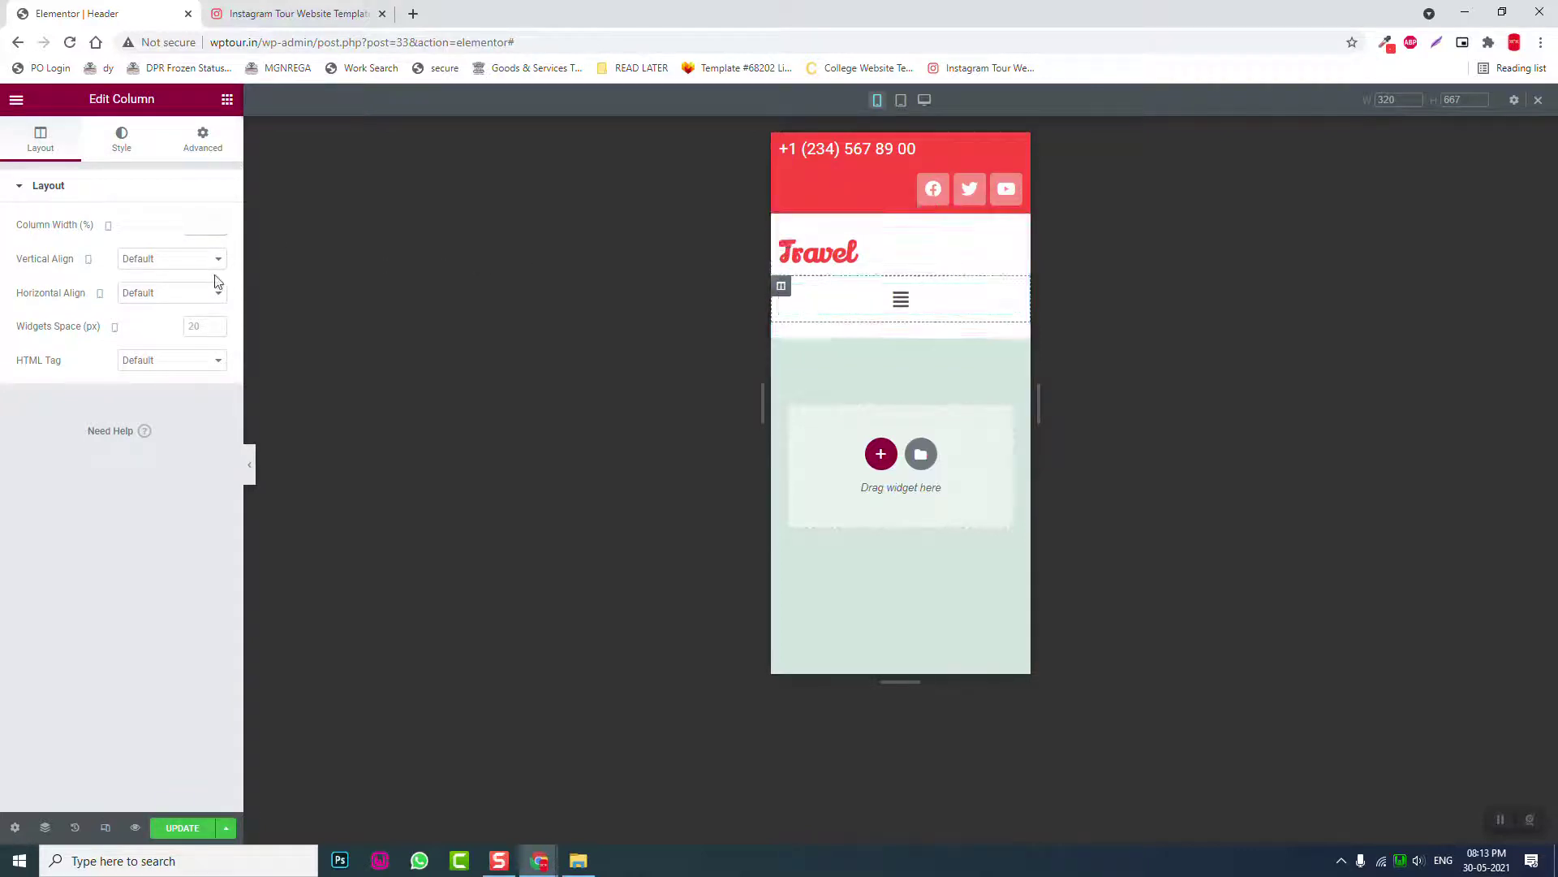
click(209, 223)
text(25)
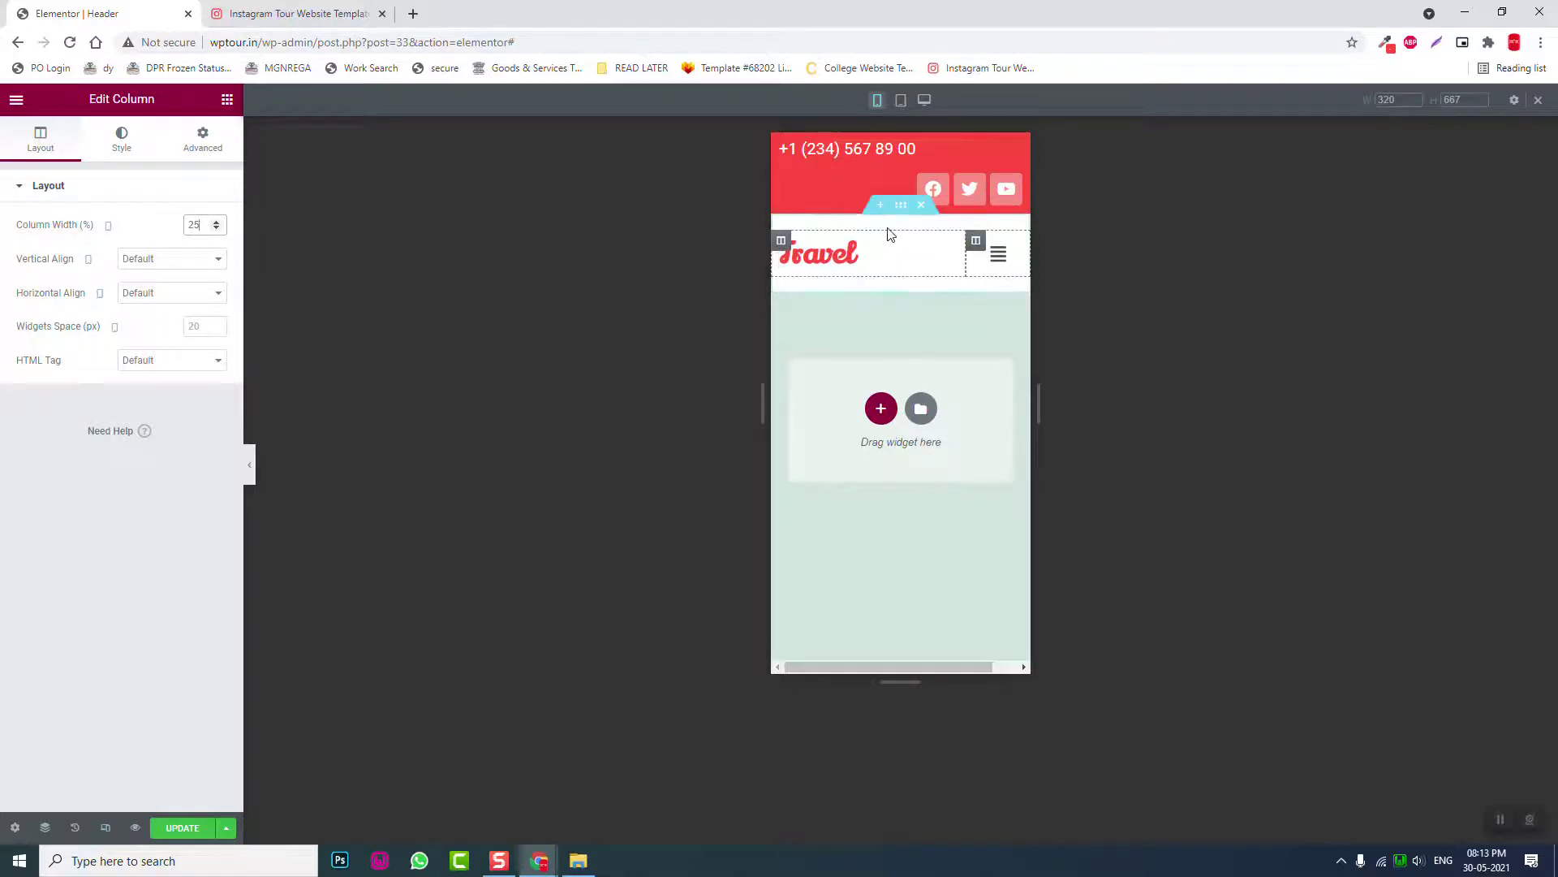
click(901, 205)
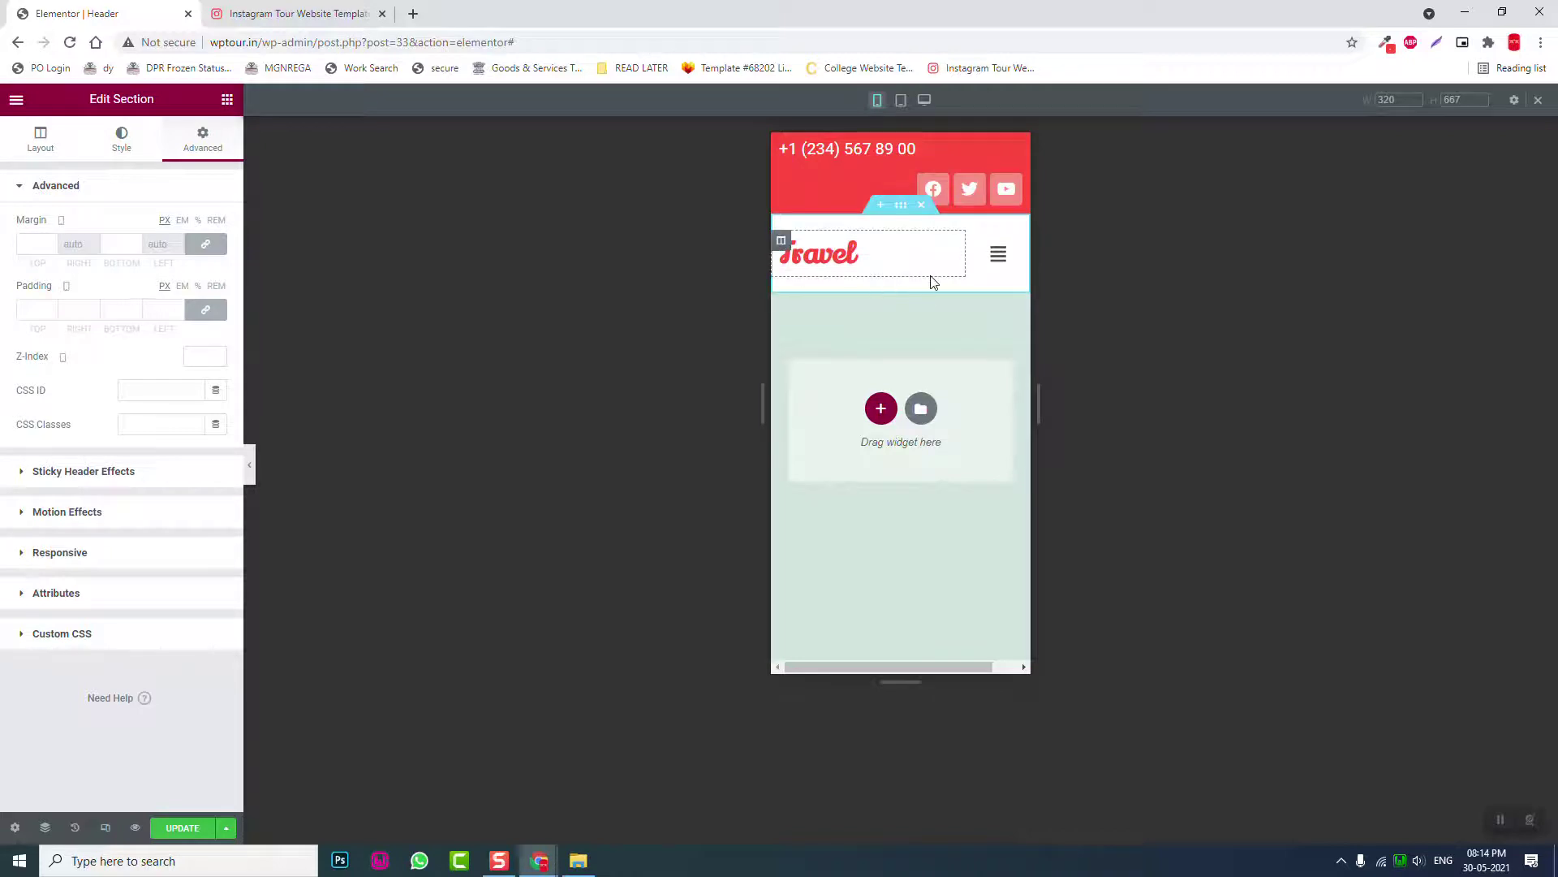
Enable Sticky Header Effects on the header section and save the template
click(88, 478)
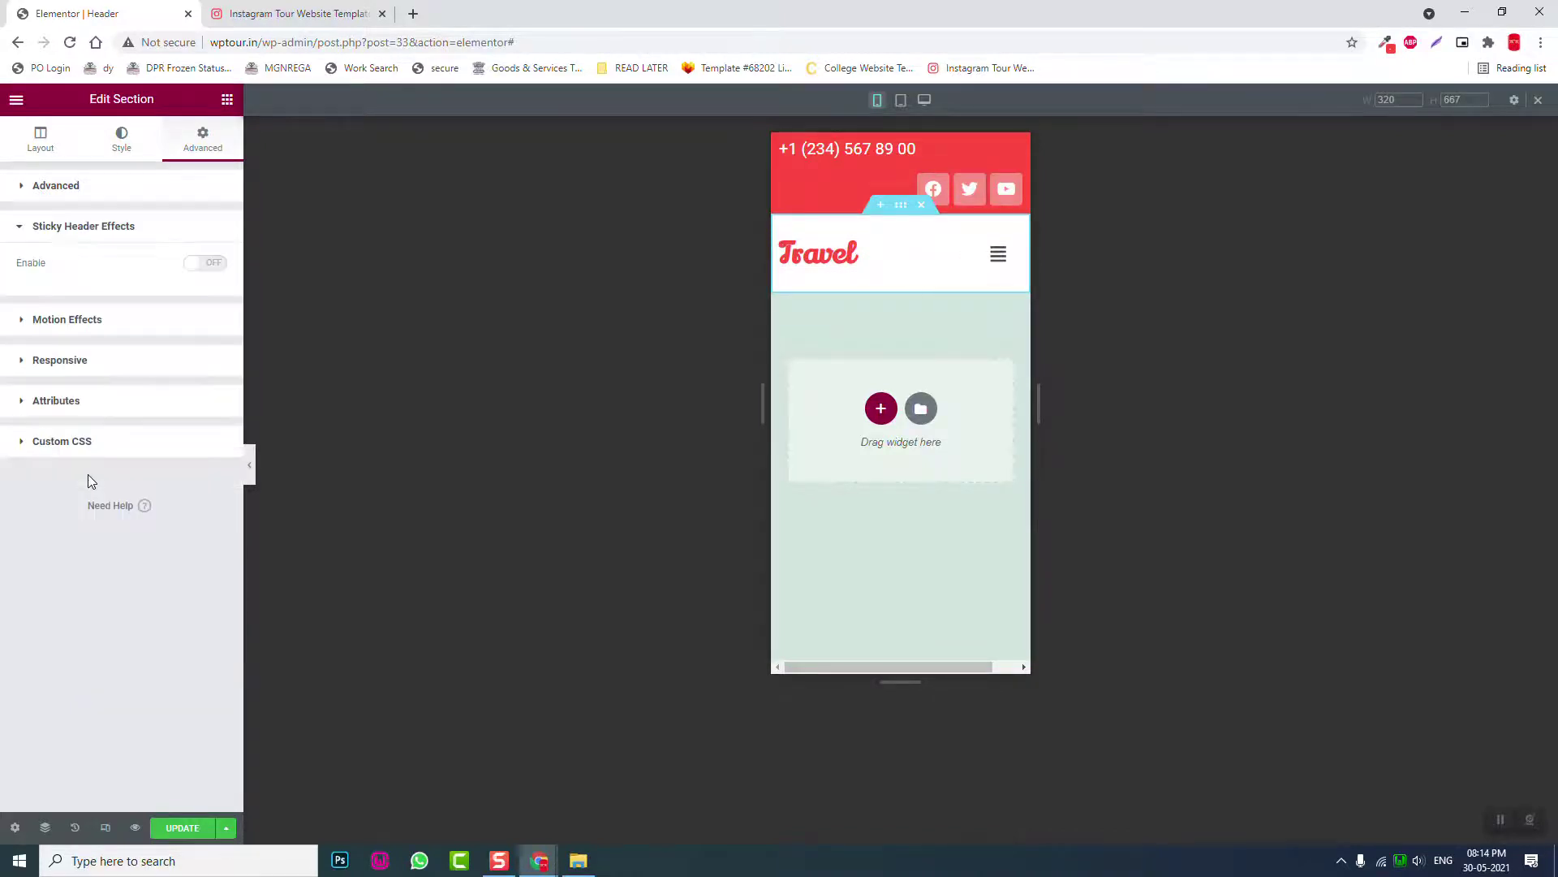
click(207, 264)
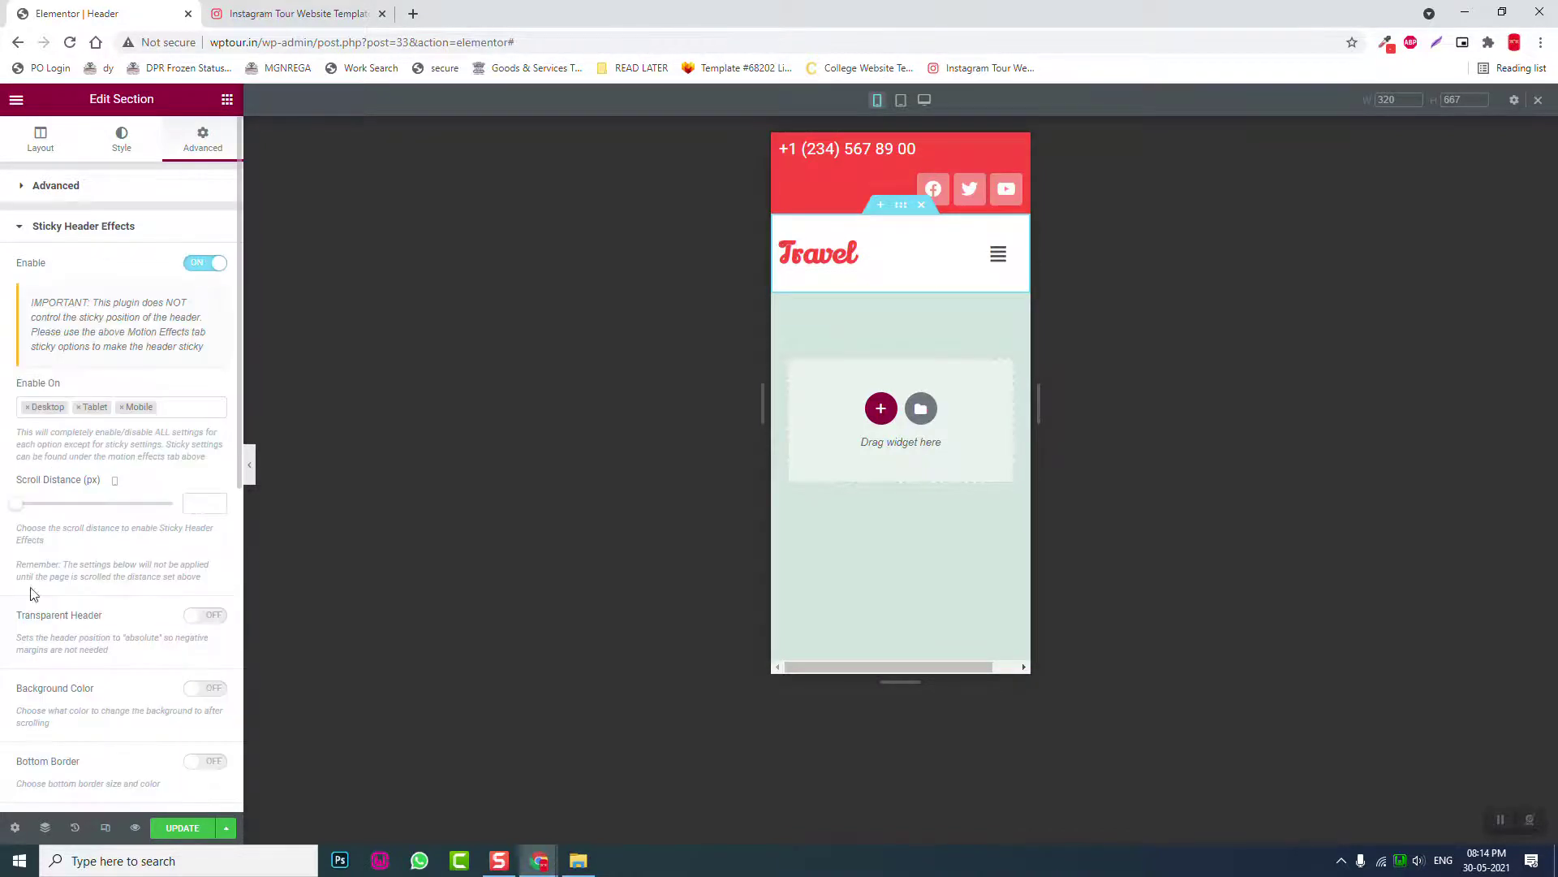
scroll(87, 624, down, 7)
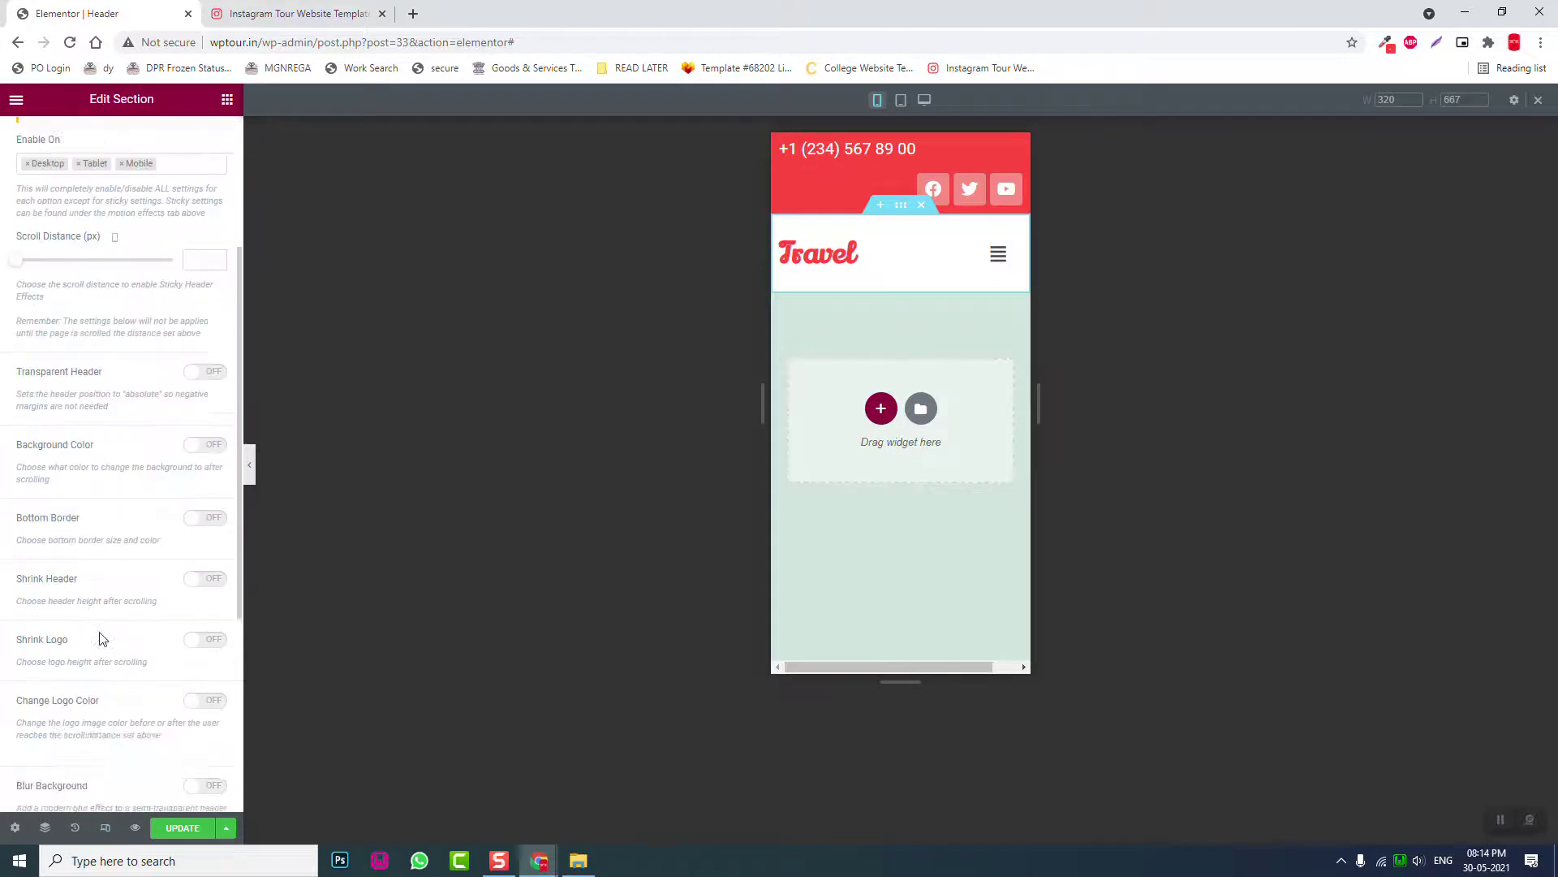
click(186, 829)
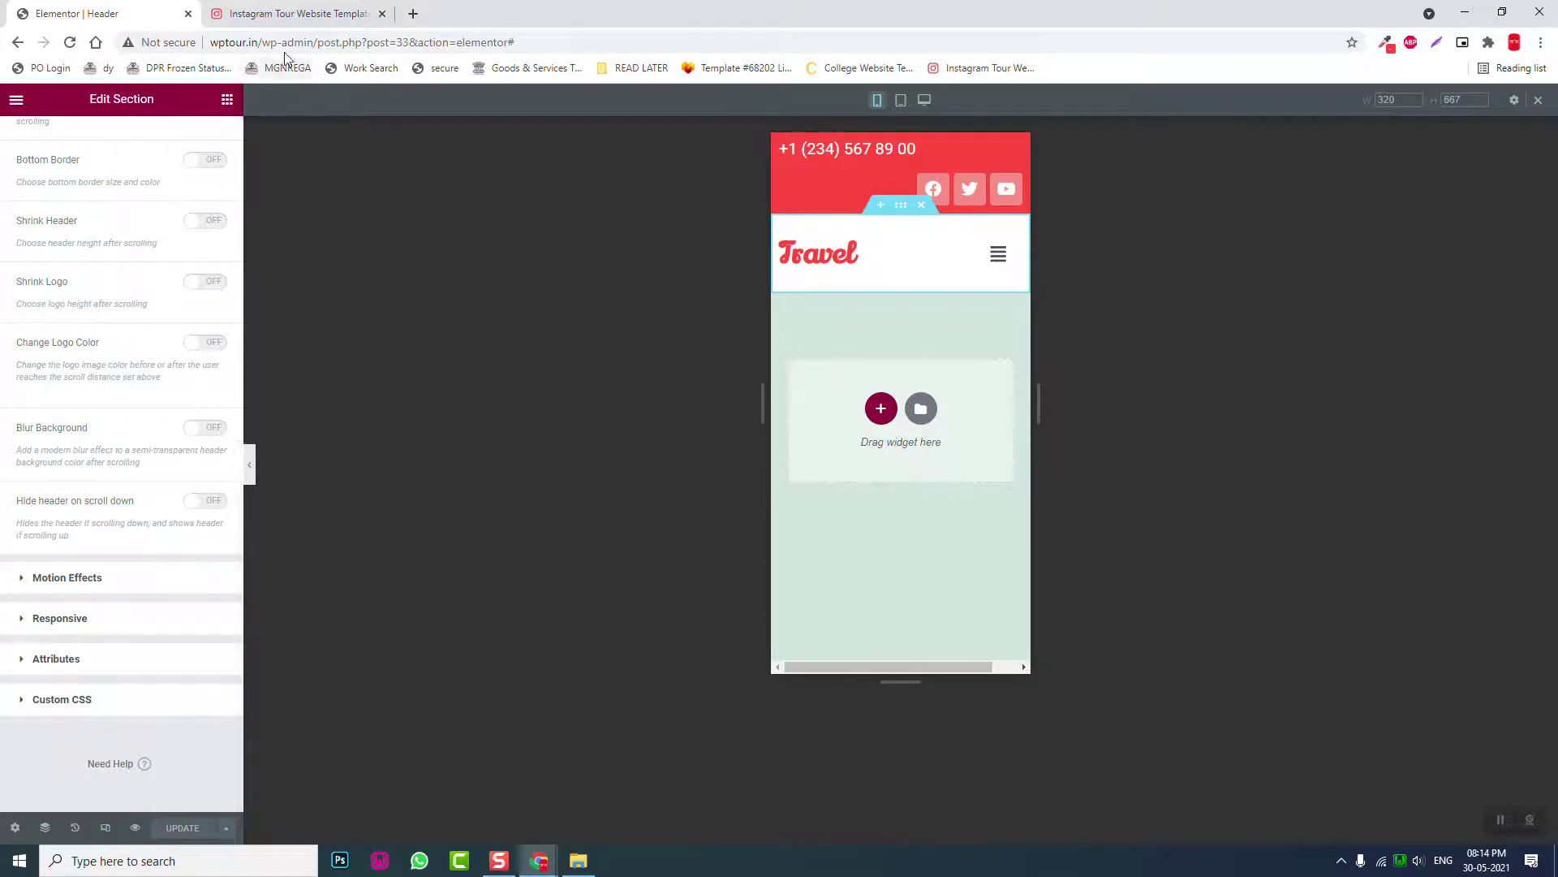
Trim the address to wptour.in/wp-admin to load the WordPress Dashboard
drag(318, 41, 1328, 116)
key(BackSpace)
key(Return)
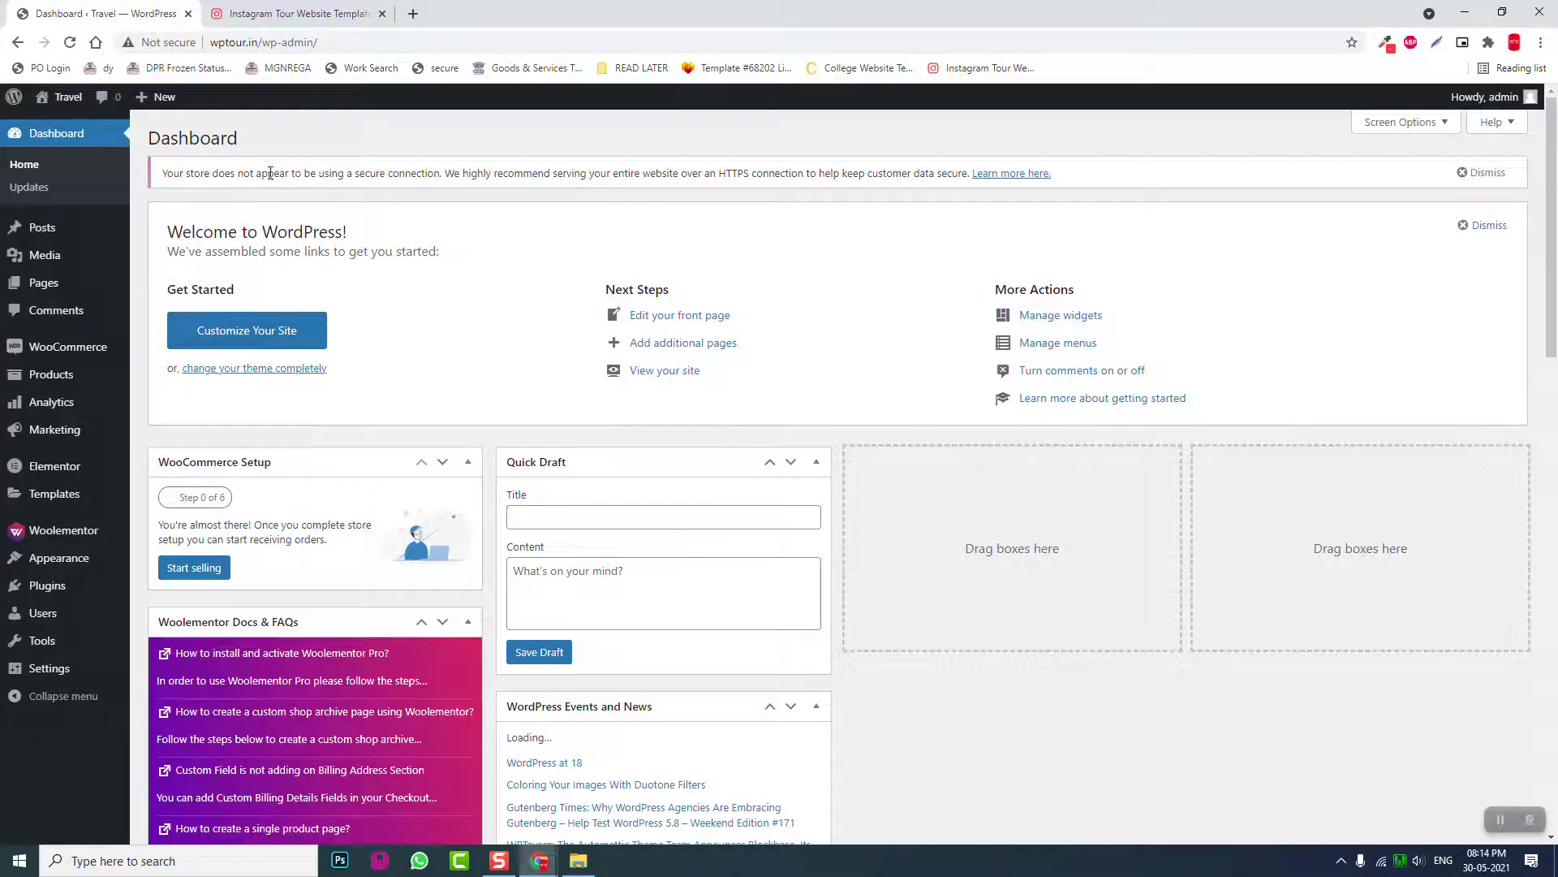
On the Insta.Trip demo, dismiss the chat popup and inspect the footer's logo and links
mouse_move(77, 560)
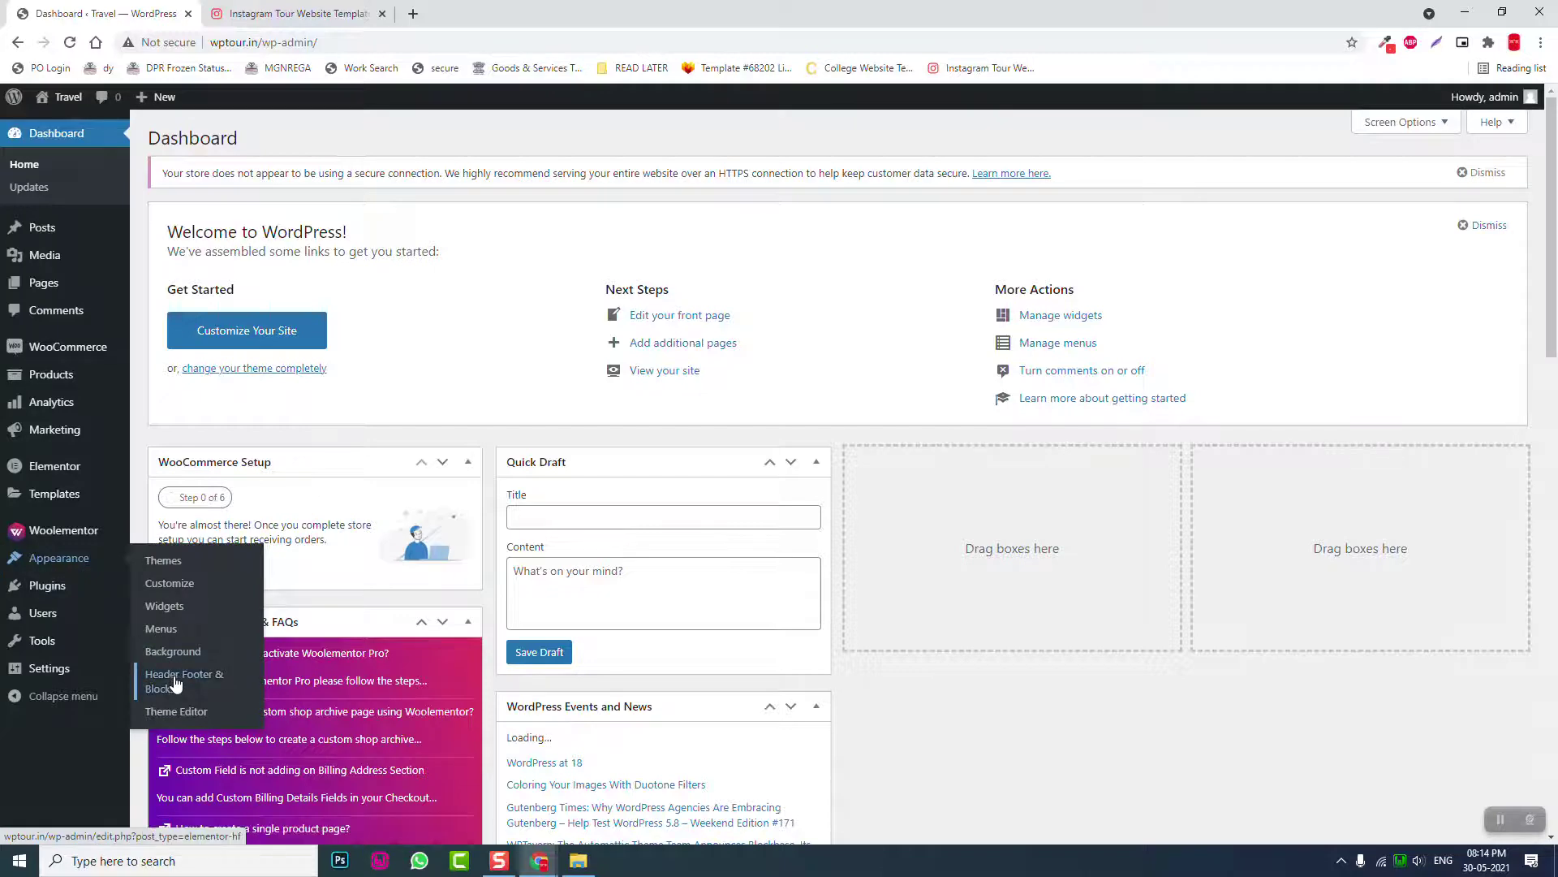
click(296, 14)
scroll(1552, 447, down, 1)
scroll(1550, 487, down, 12)
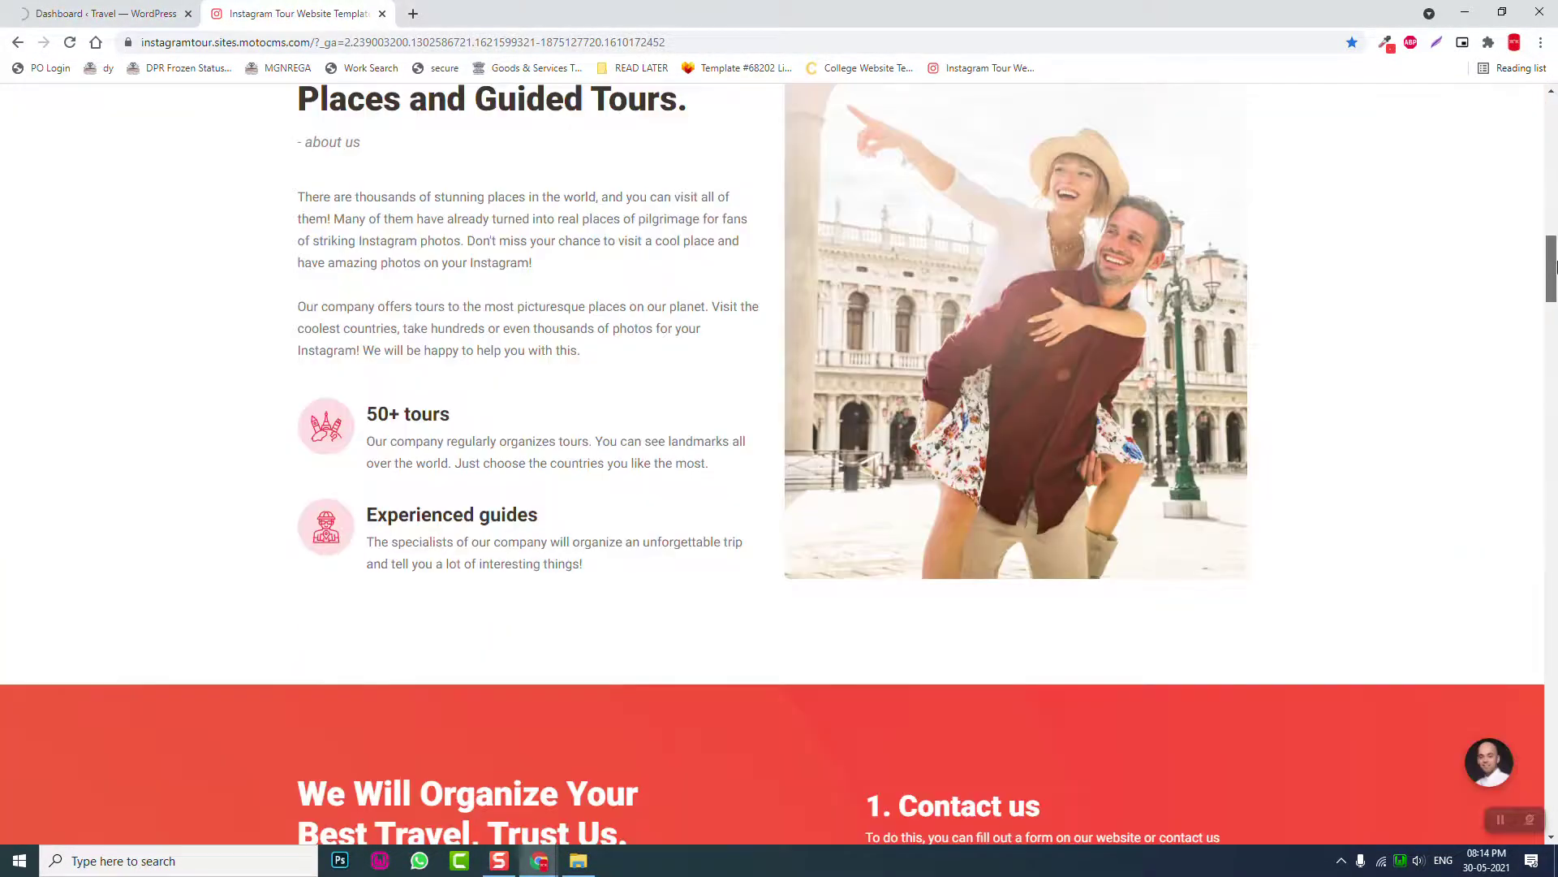
scroll(1552, 454, down, 20)
scroll(1552, 633, up, 1)
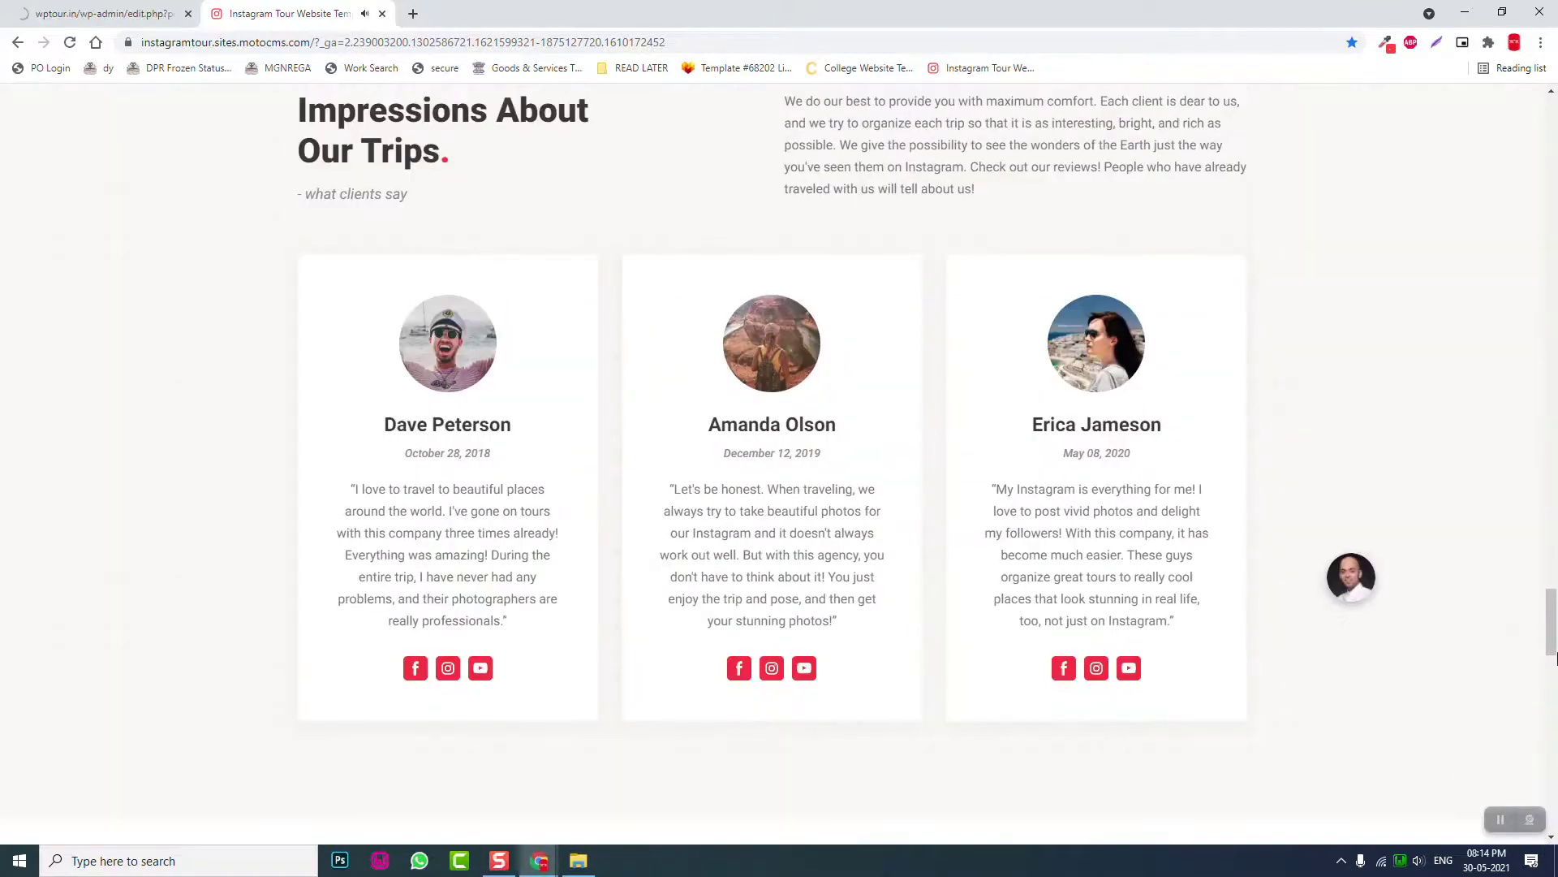
scroll(1555, 659, down, 20)
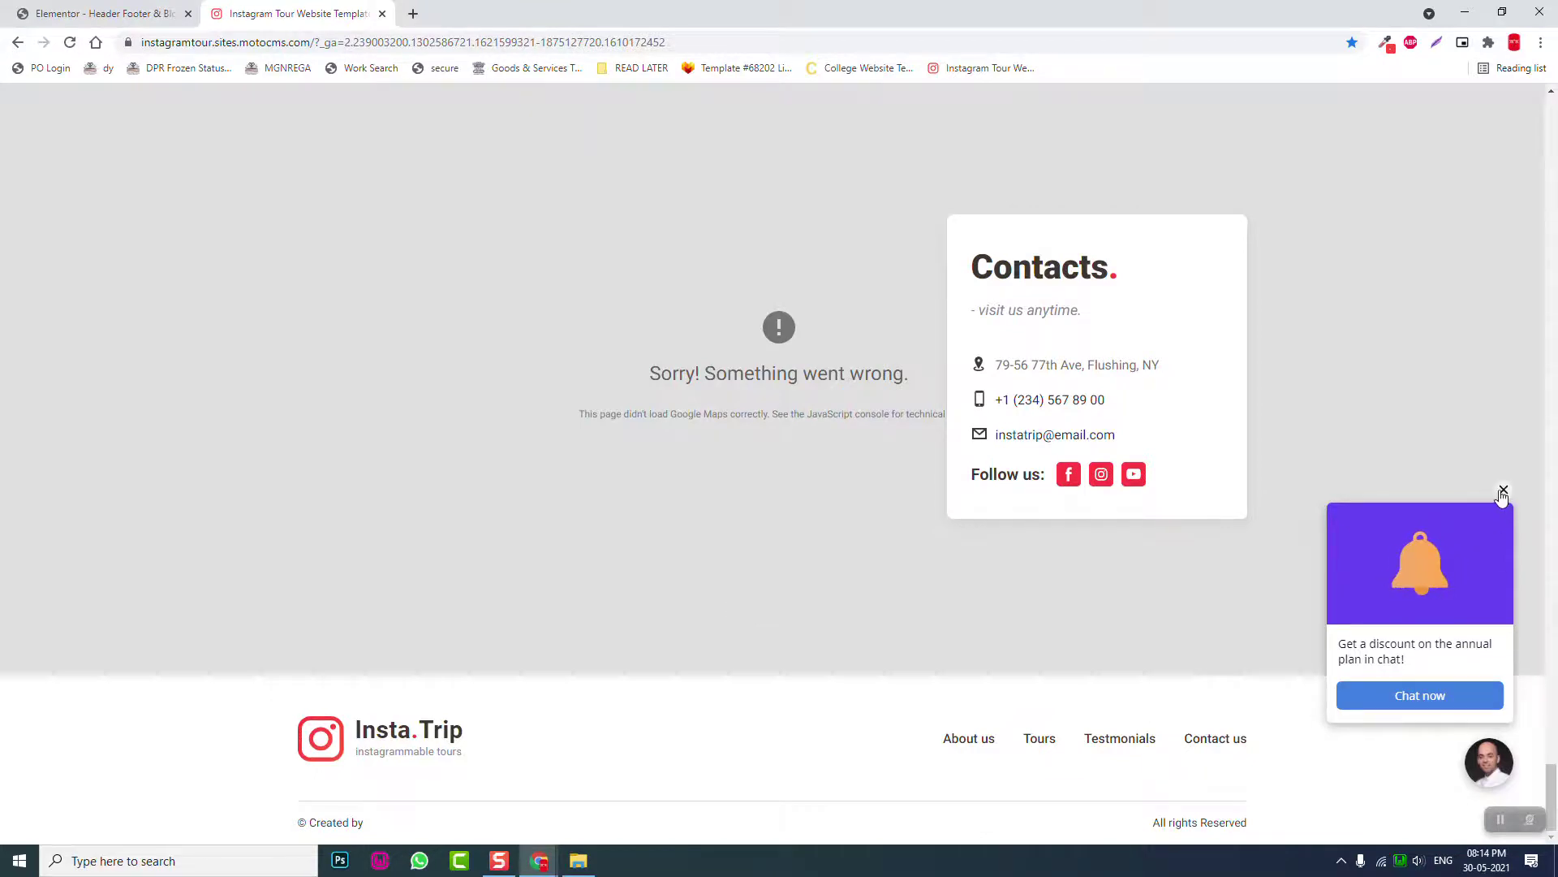
click(1503, 490)
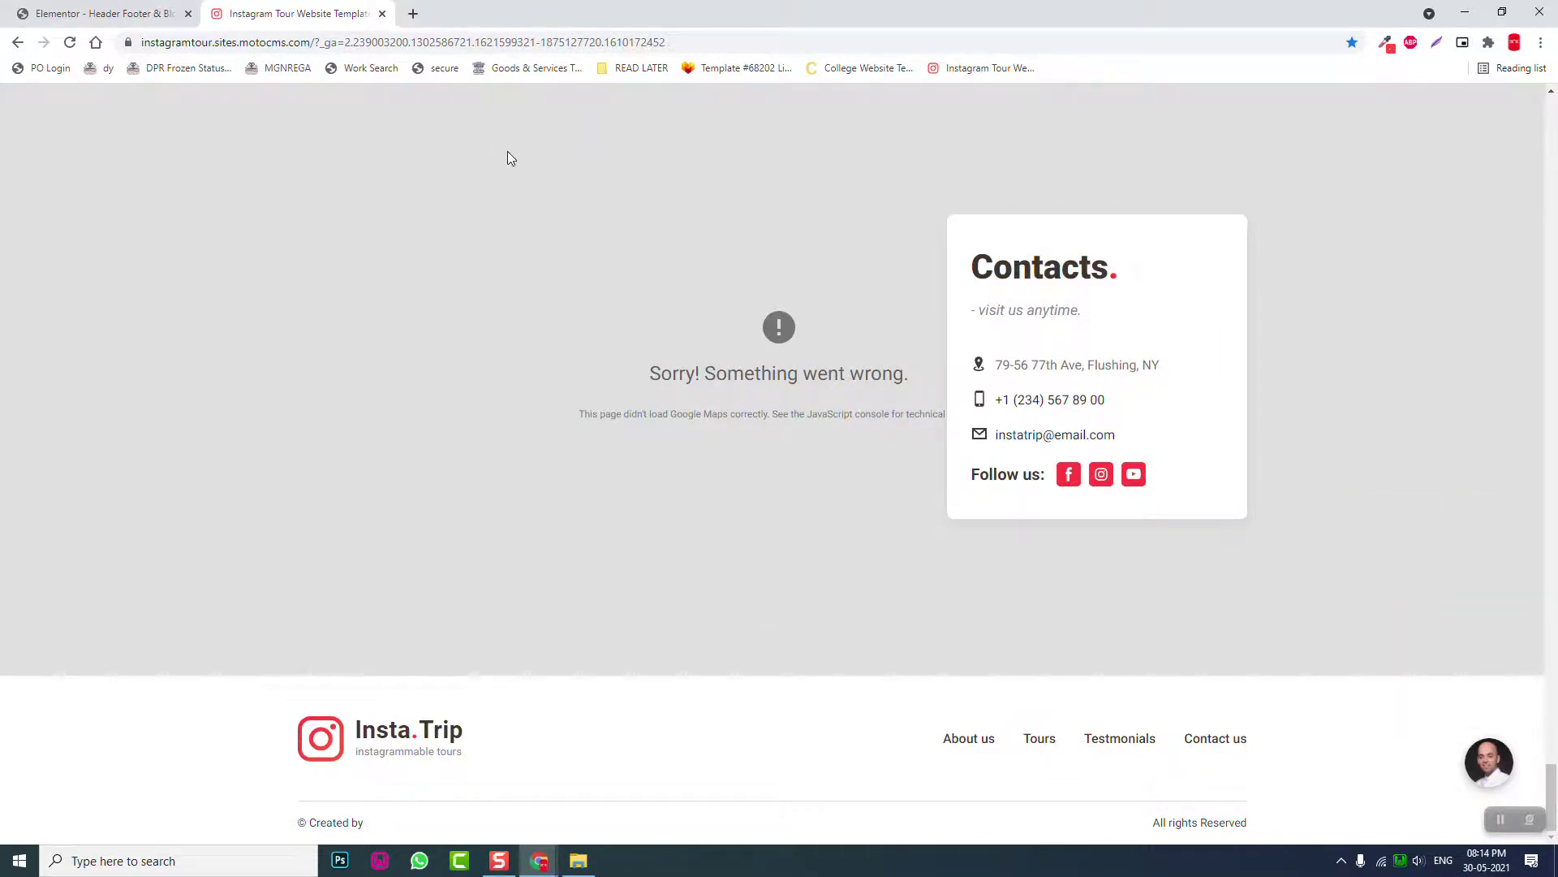
double_click(756, 742)
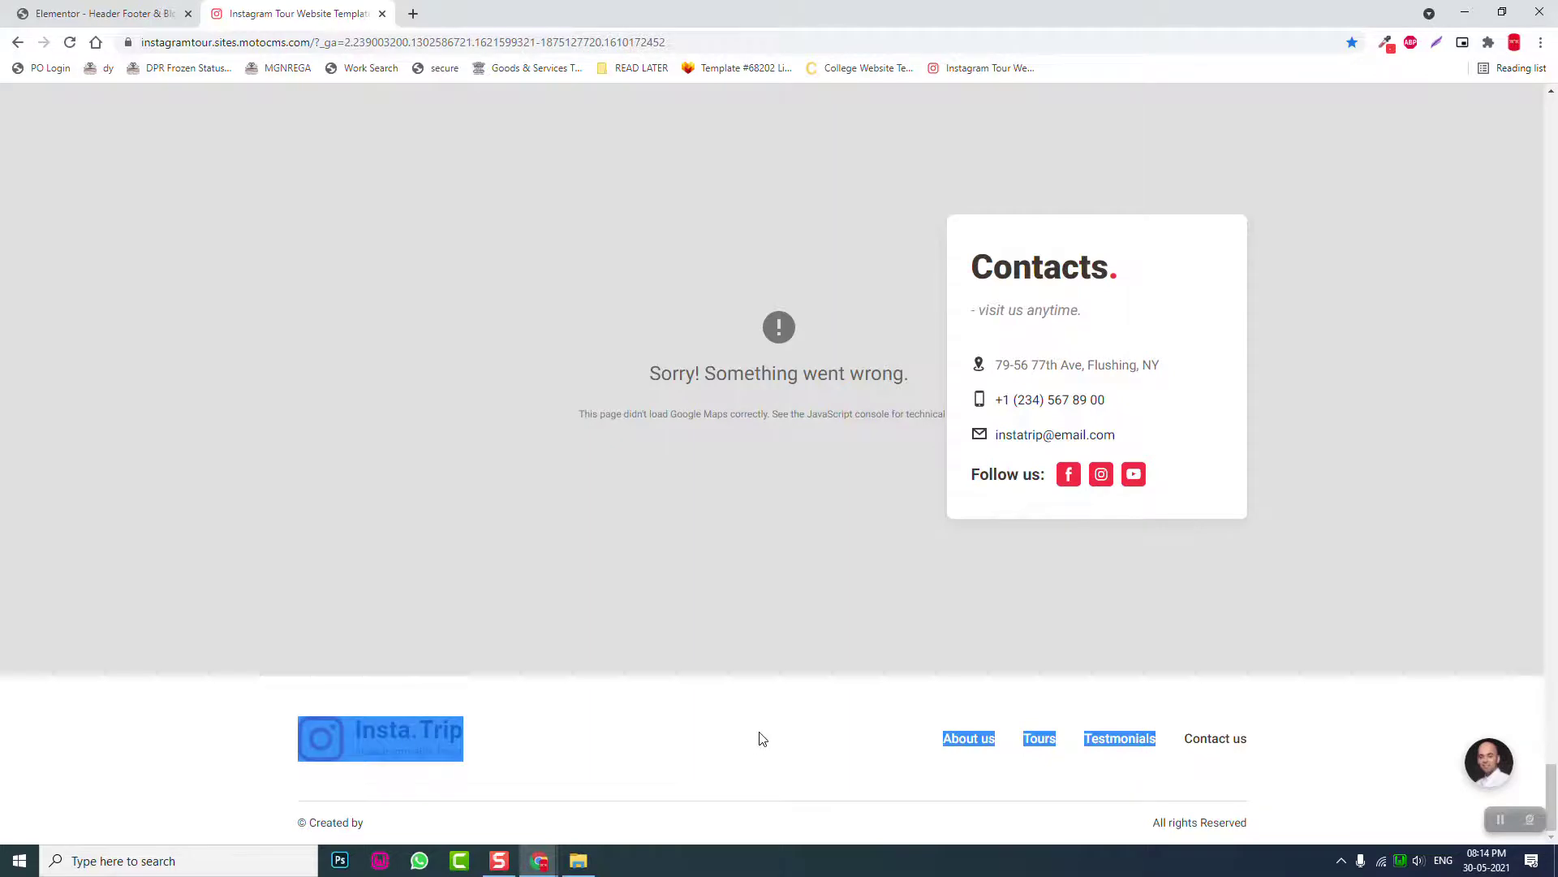
click(758, 735)
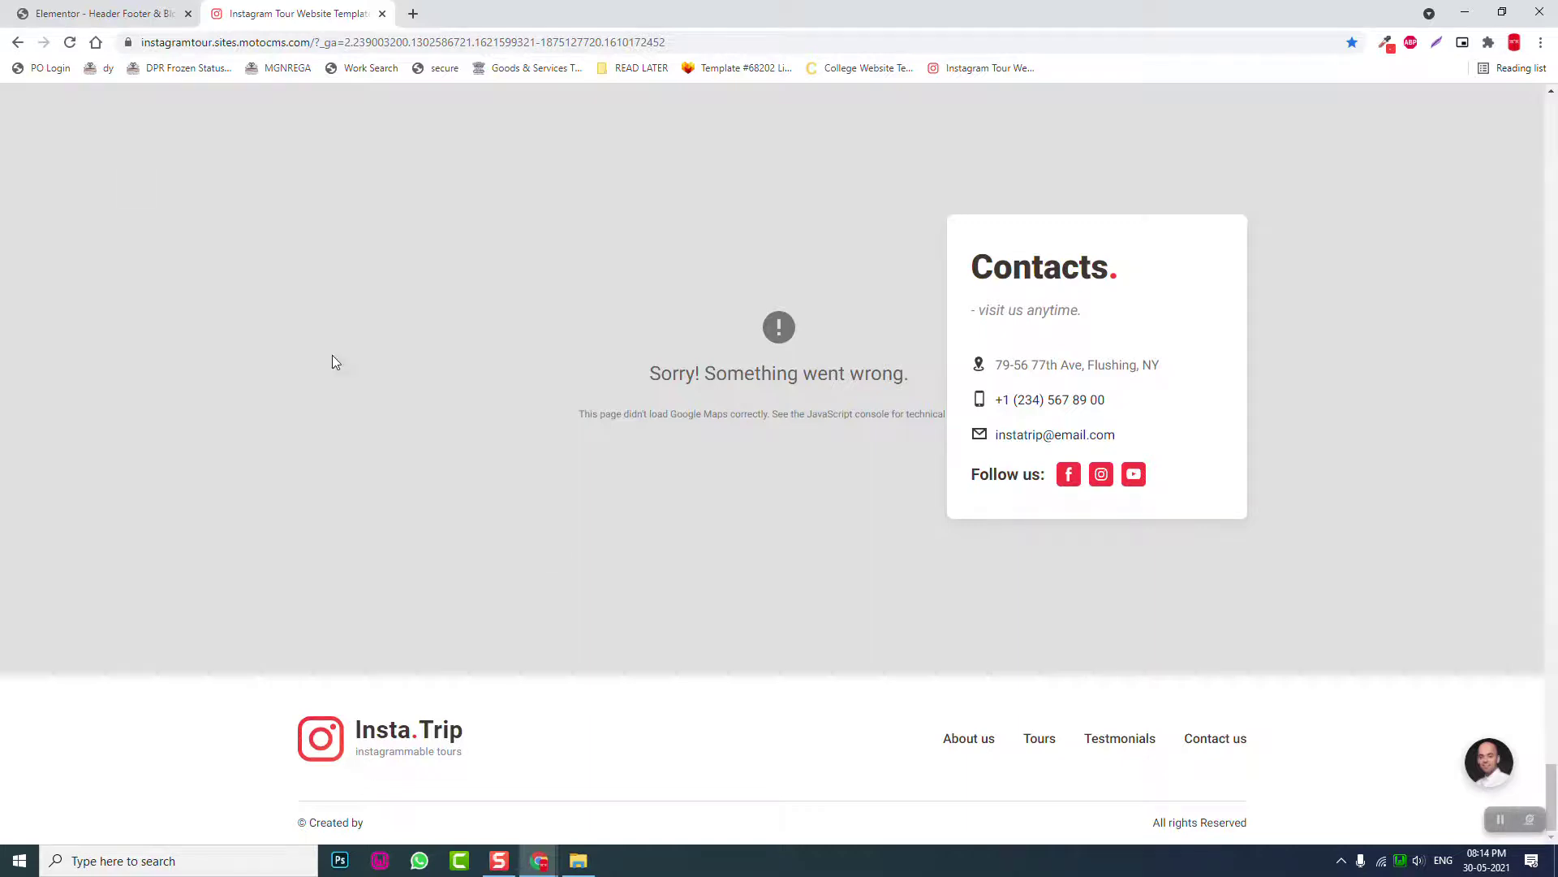
Start a new Header Footer & Blocks template titled 'Footer'
click(71, 10)
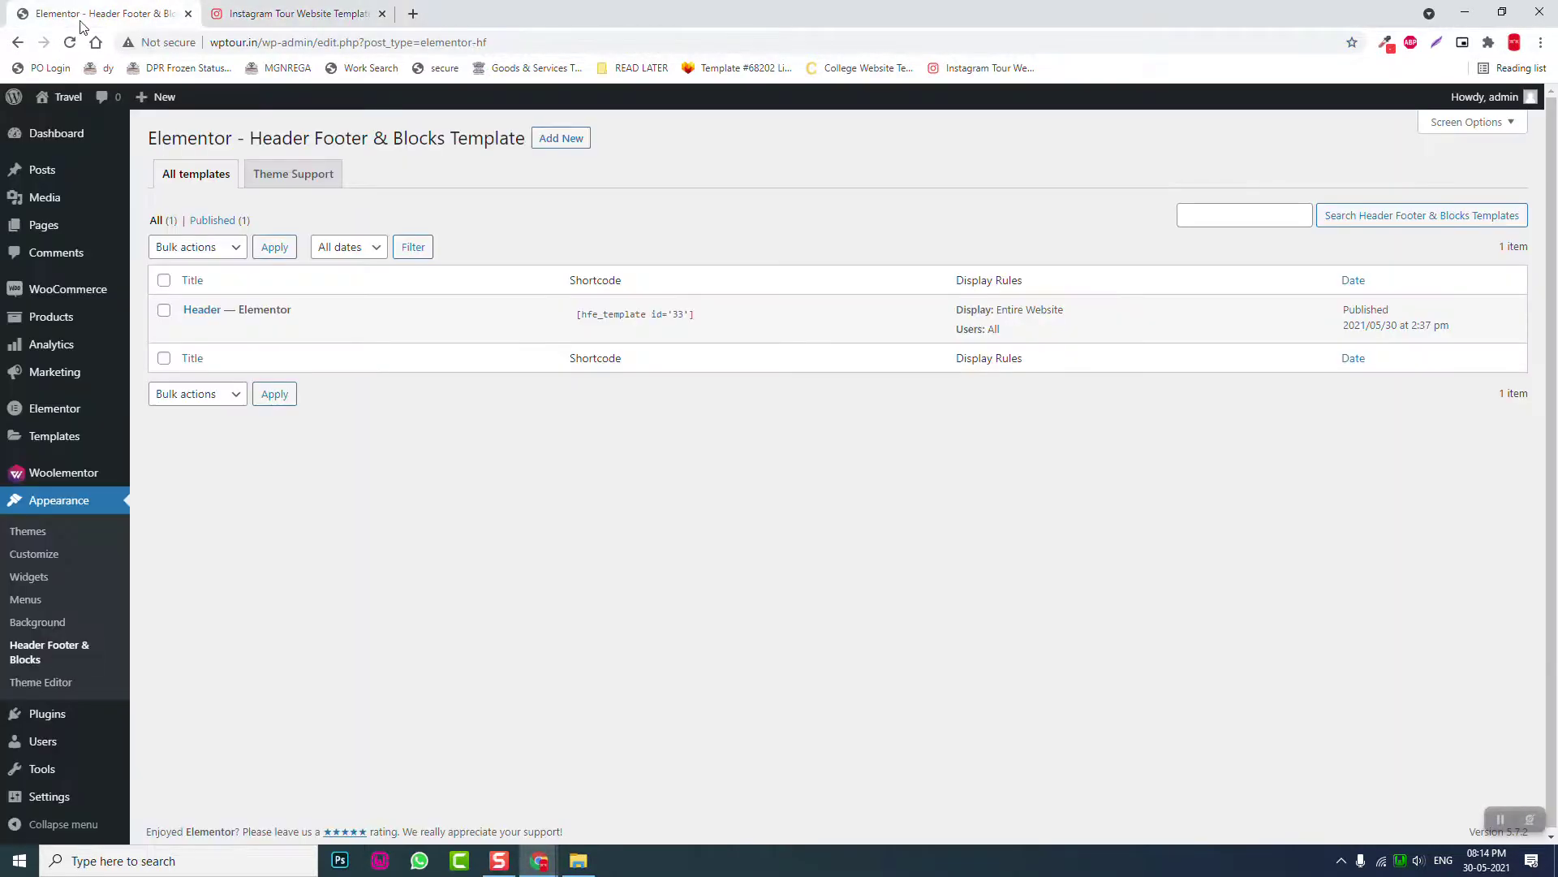
click(544, 147)
click(327, 12)
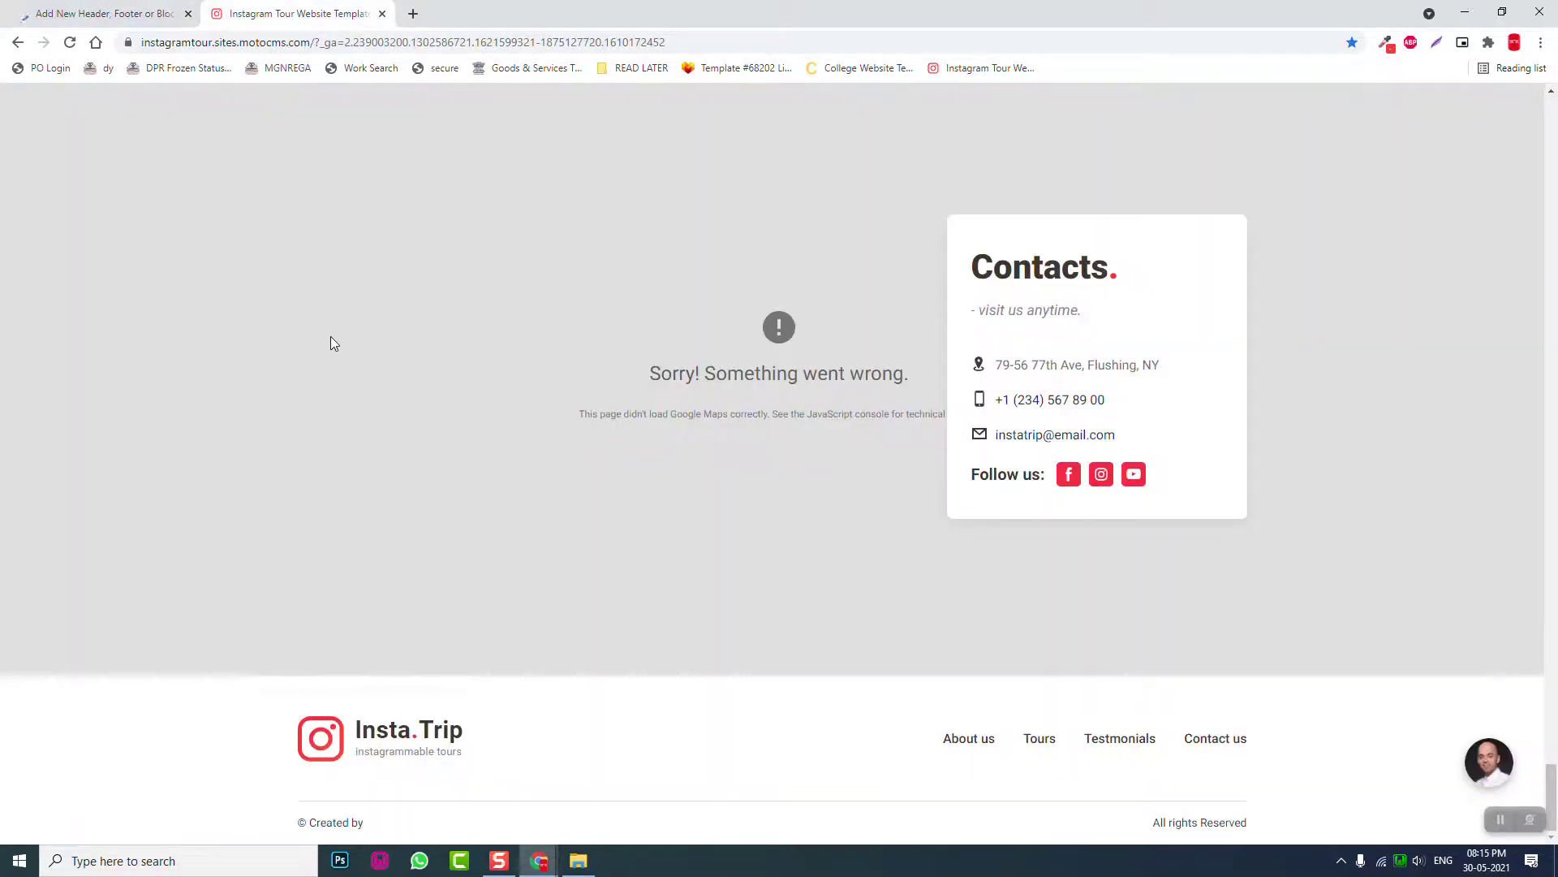
click(98, 11)
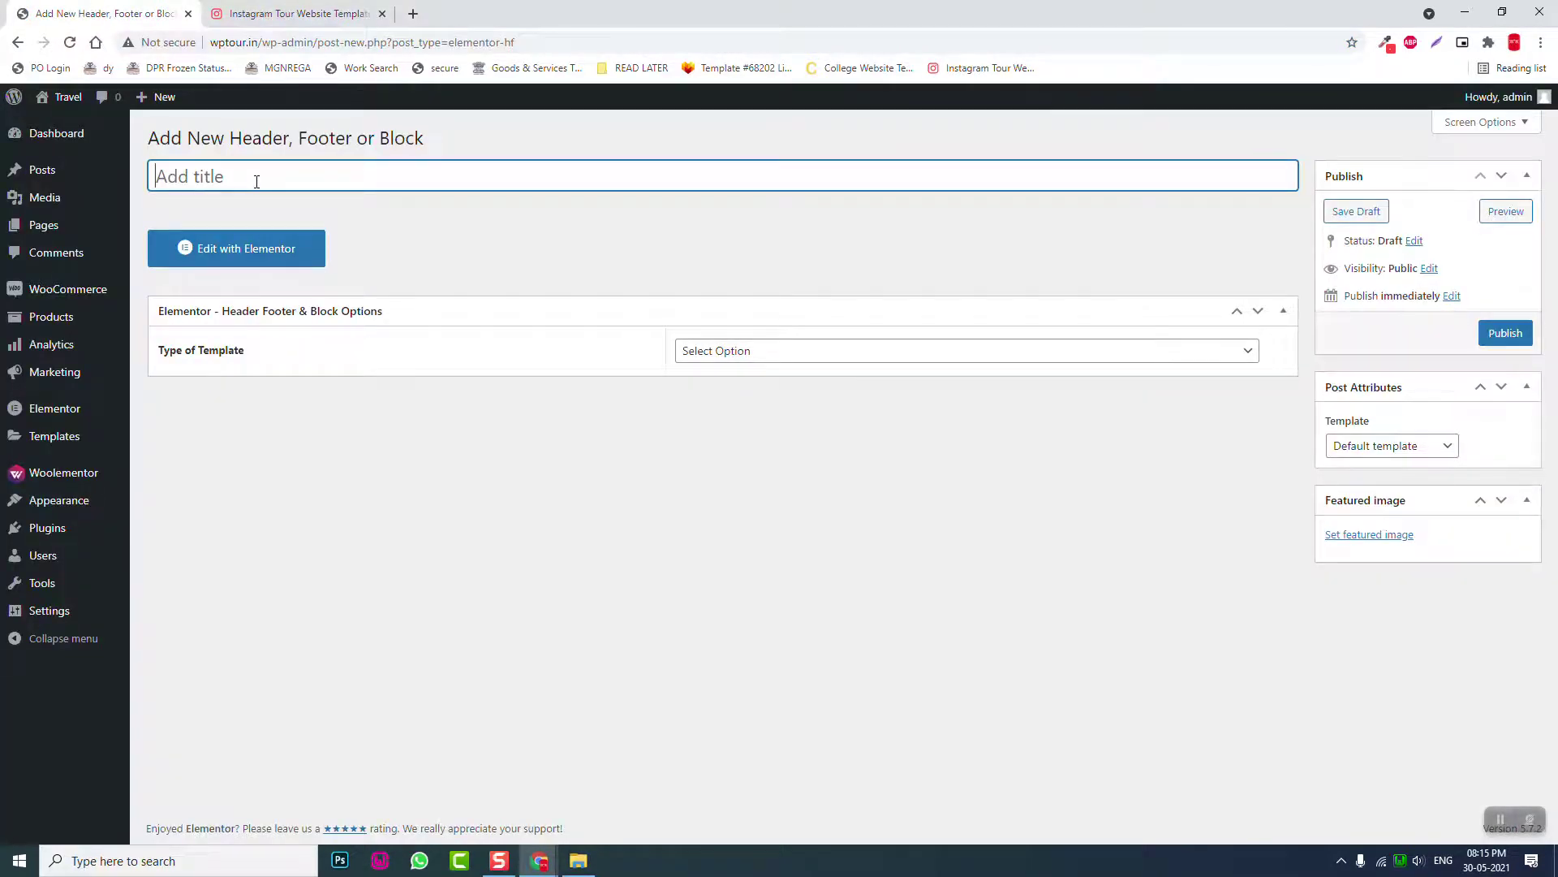
text(Footer)
Set type Footer, Entire Website, All user roles, Elementor Canvas layout, and publish
click(712, 350)
click(727, 390)
click(731, 349)
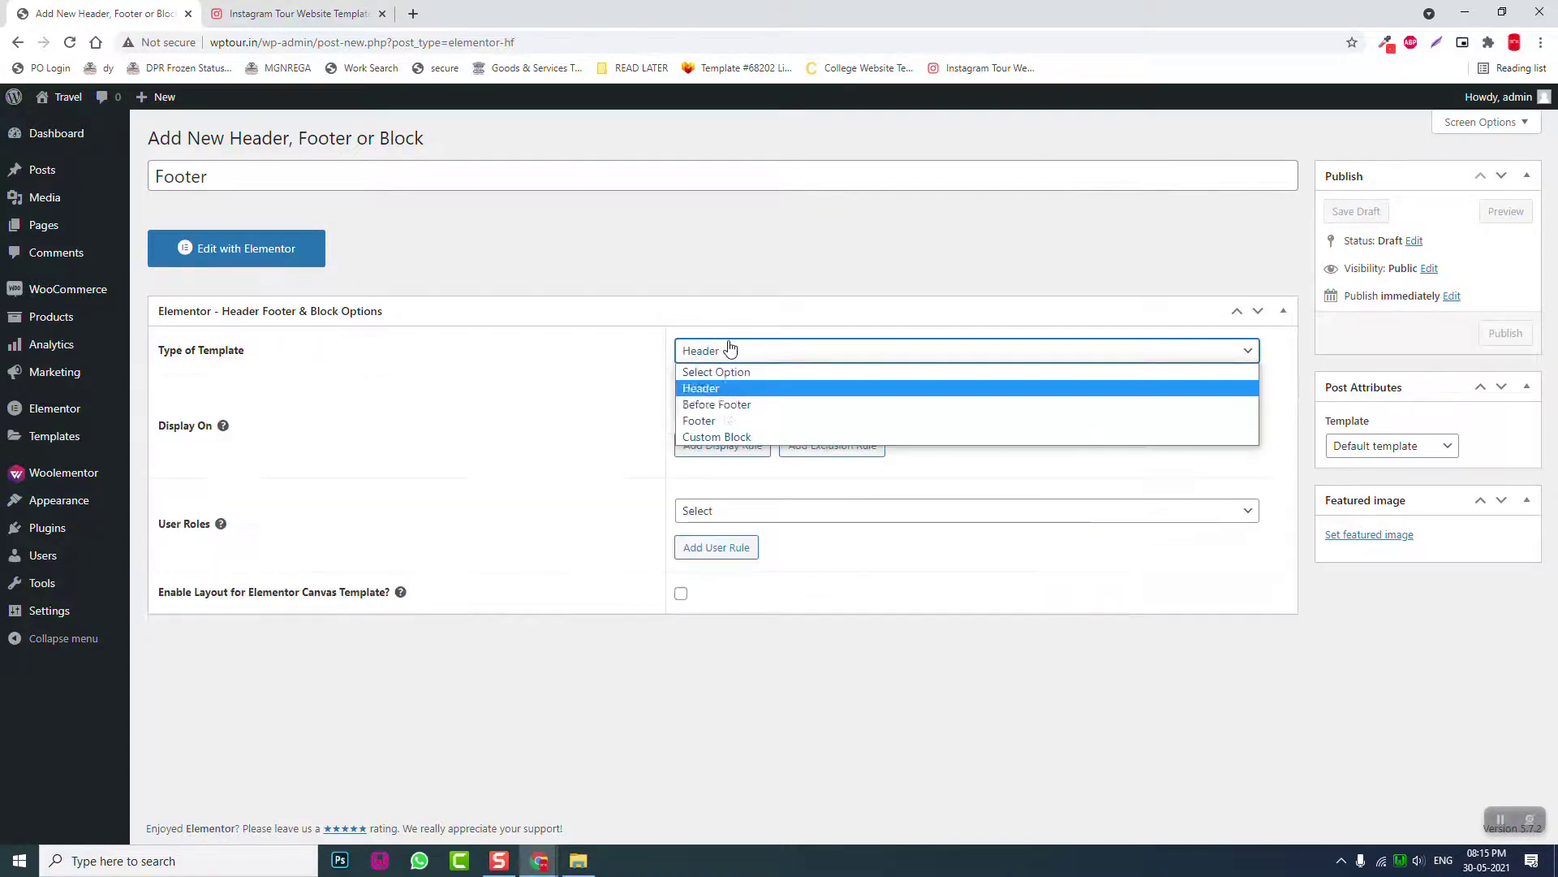
click(726, 420)
click(684, 411)
click(725, 463)
click(728, 513)
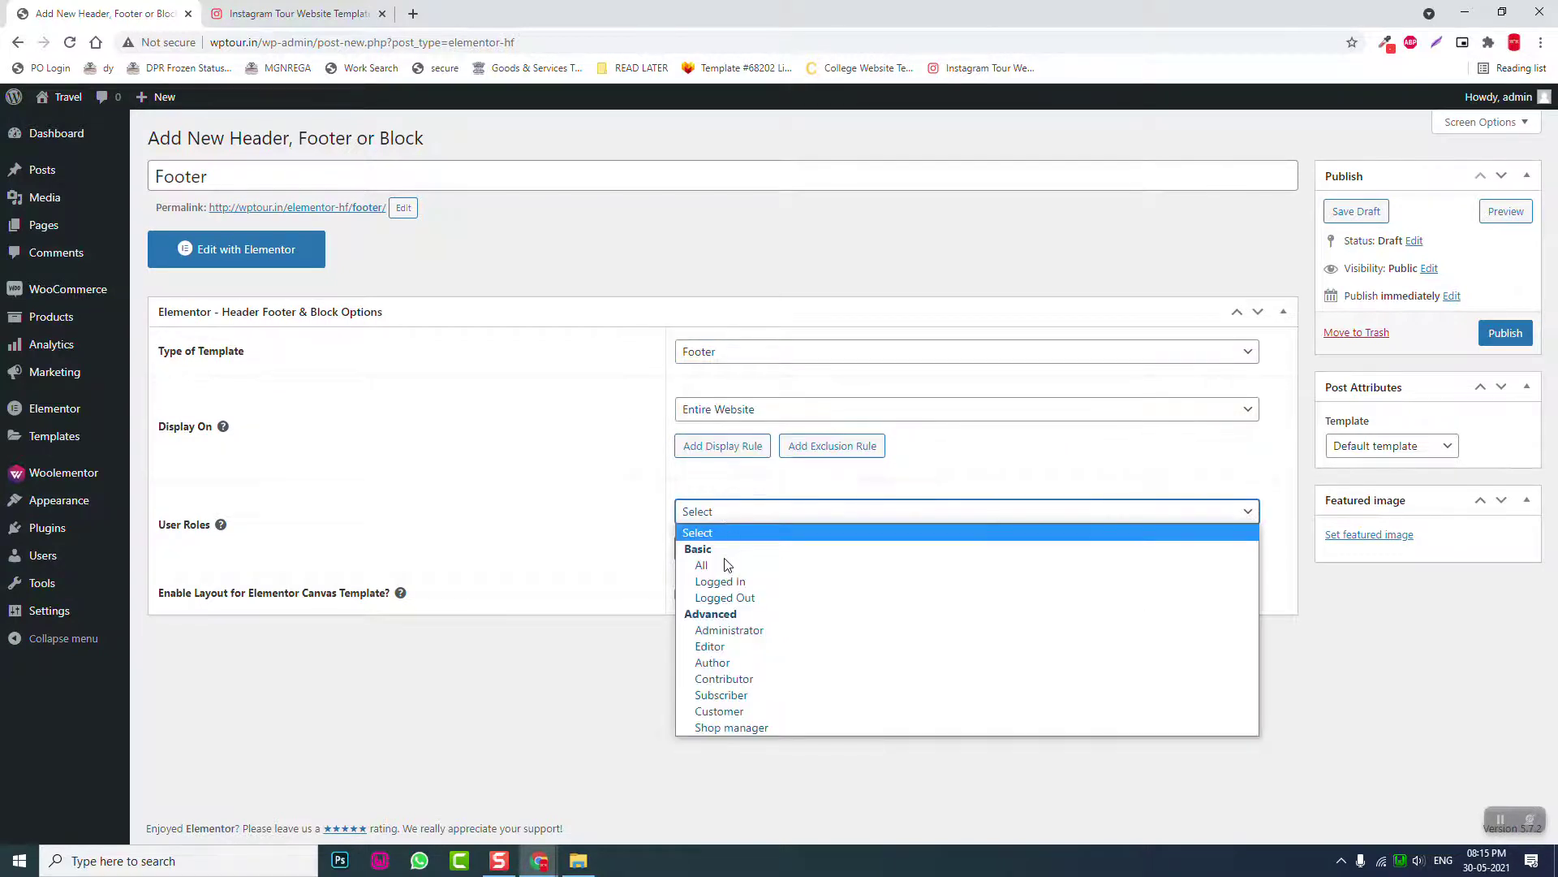
click(729, 566)
click(1403, 451)
click(1407, 482)
click(1512, 333)
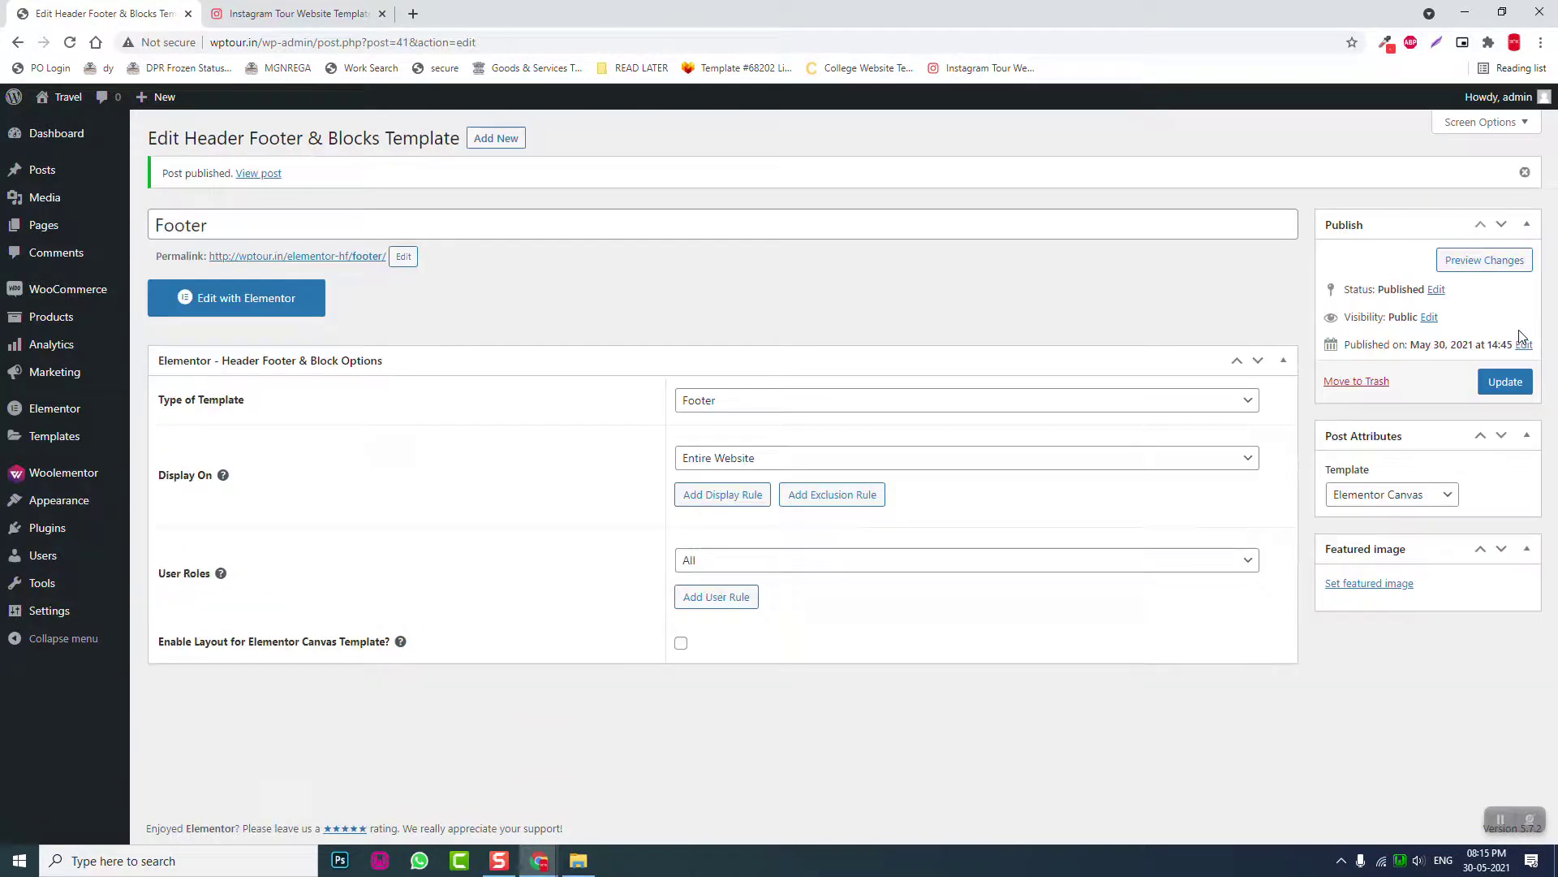
Open the Footer in Elementor and add a section with middle vertical alignment
click(289, 315)
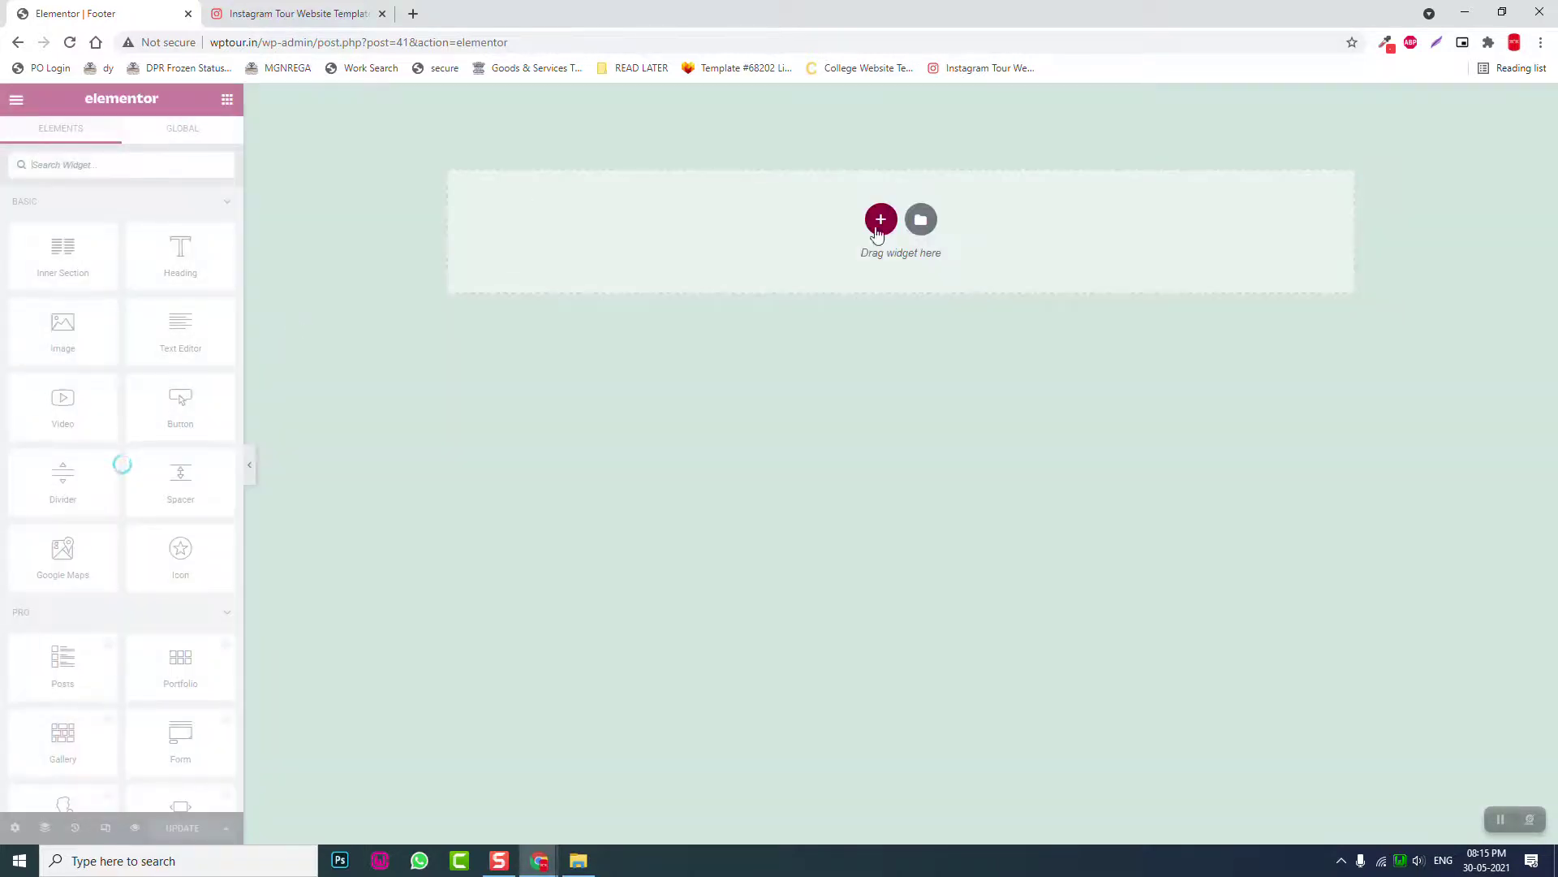
click(878, 234)
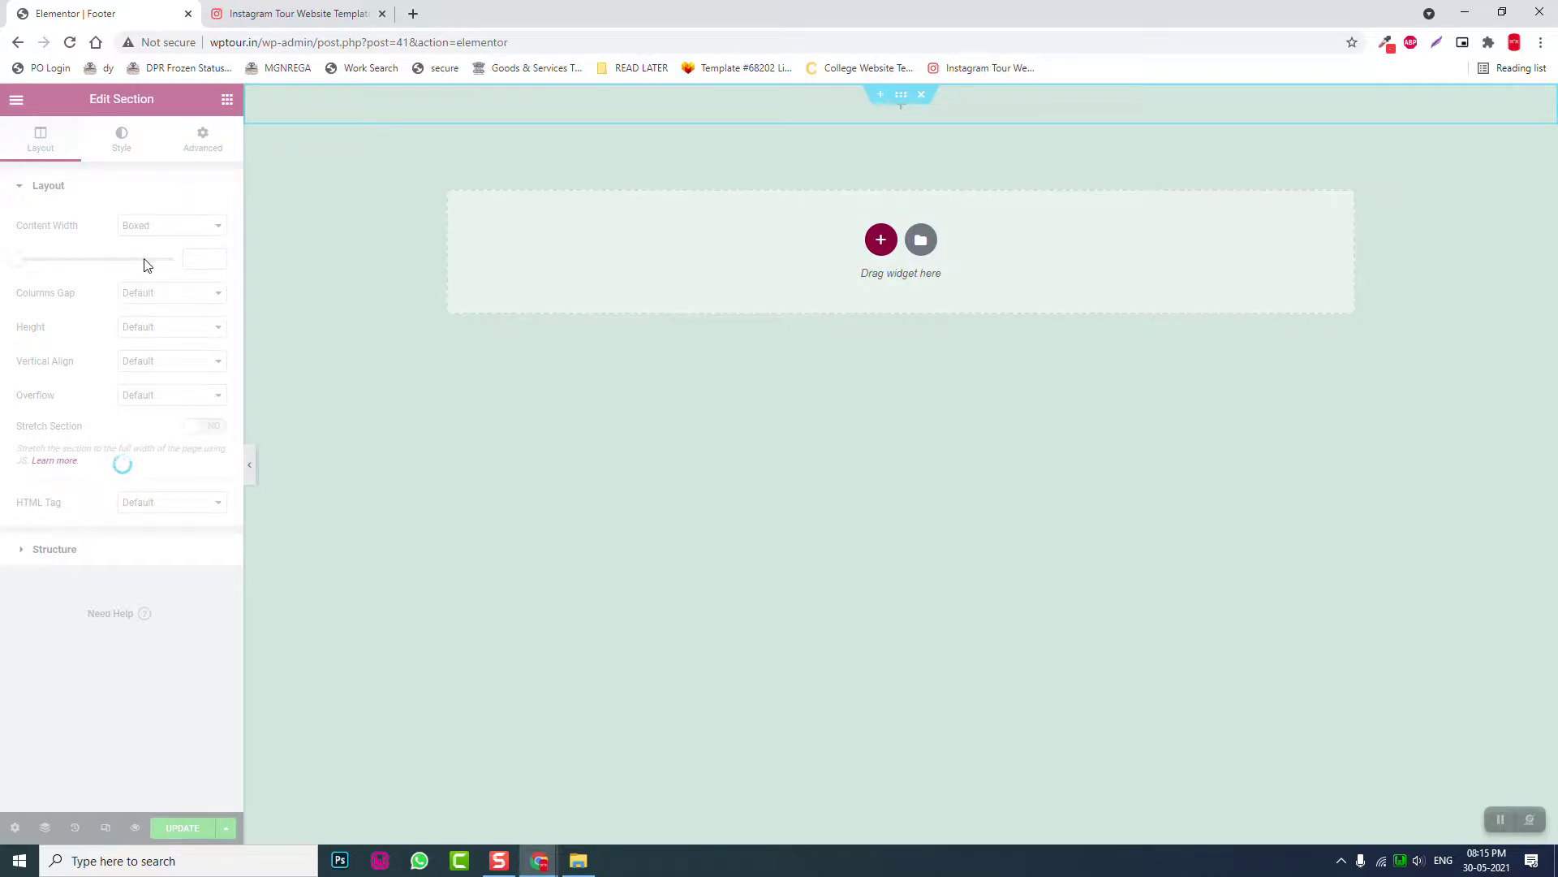
click(157, 354)
click(156, 403)
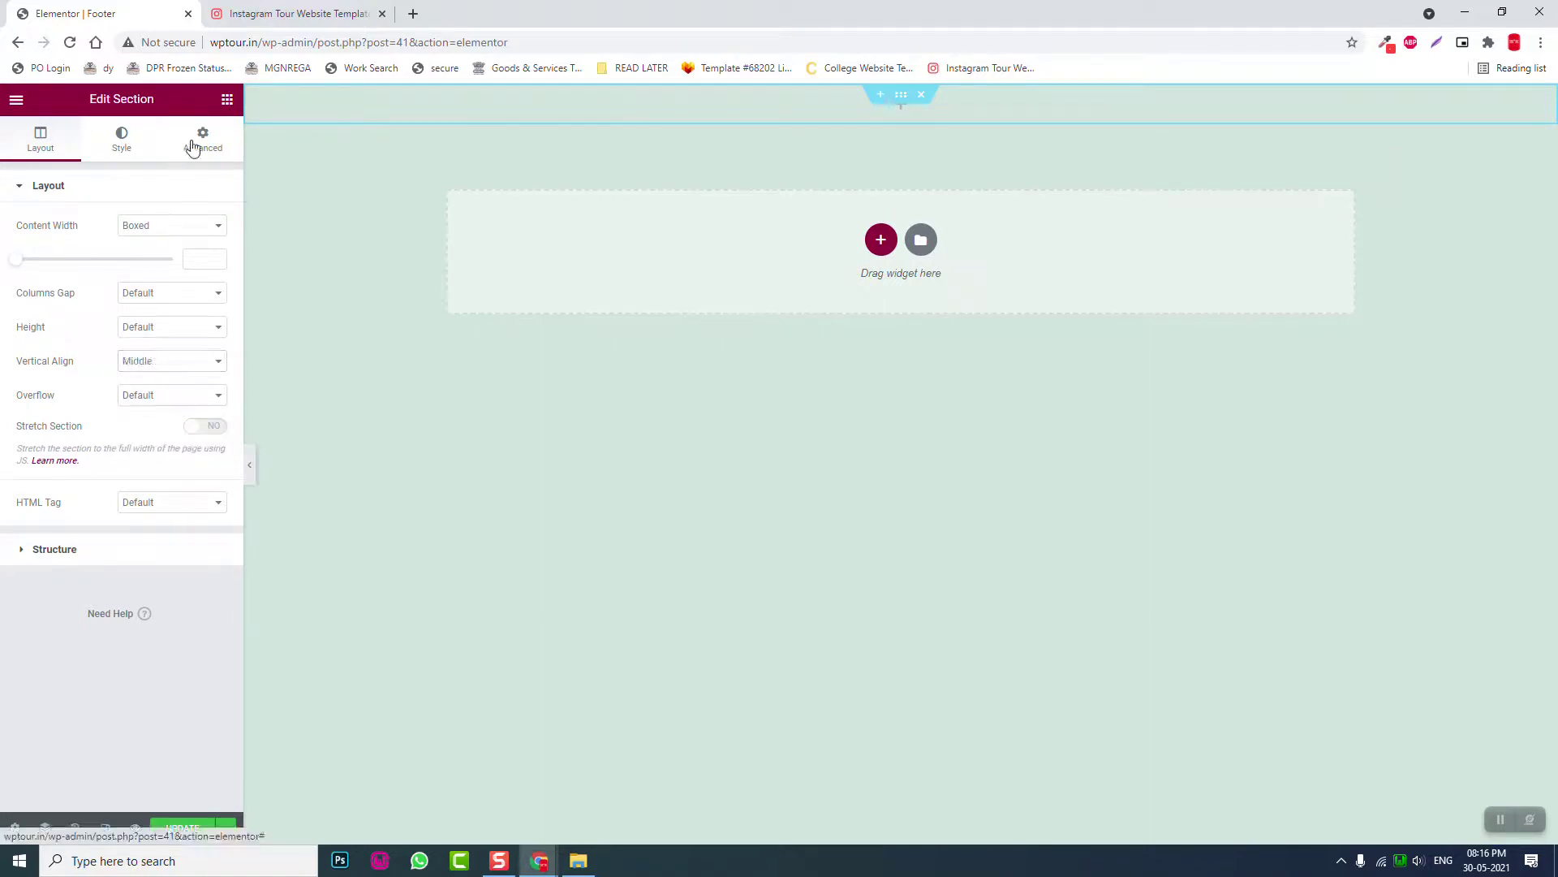
Give the section 50 px top and 50 px bottom padding
click(177, 161)
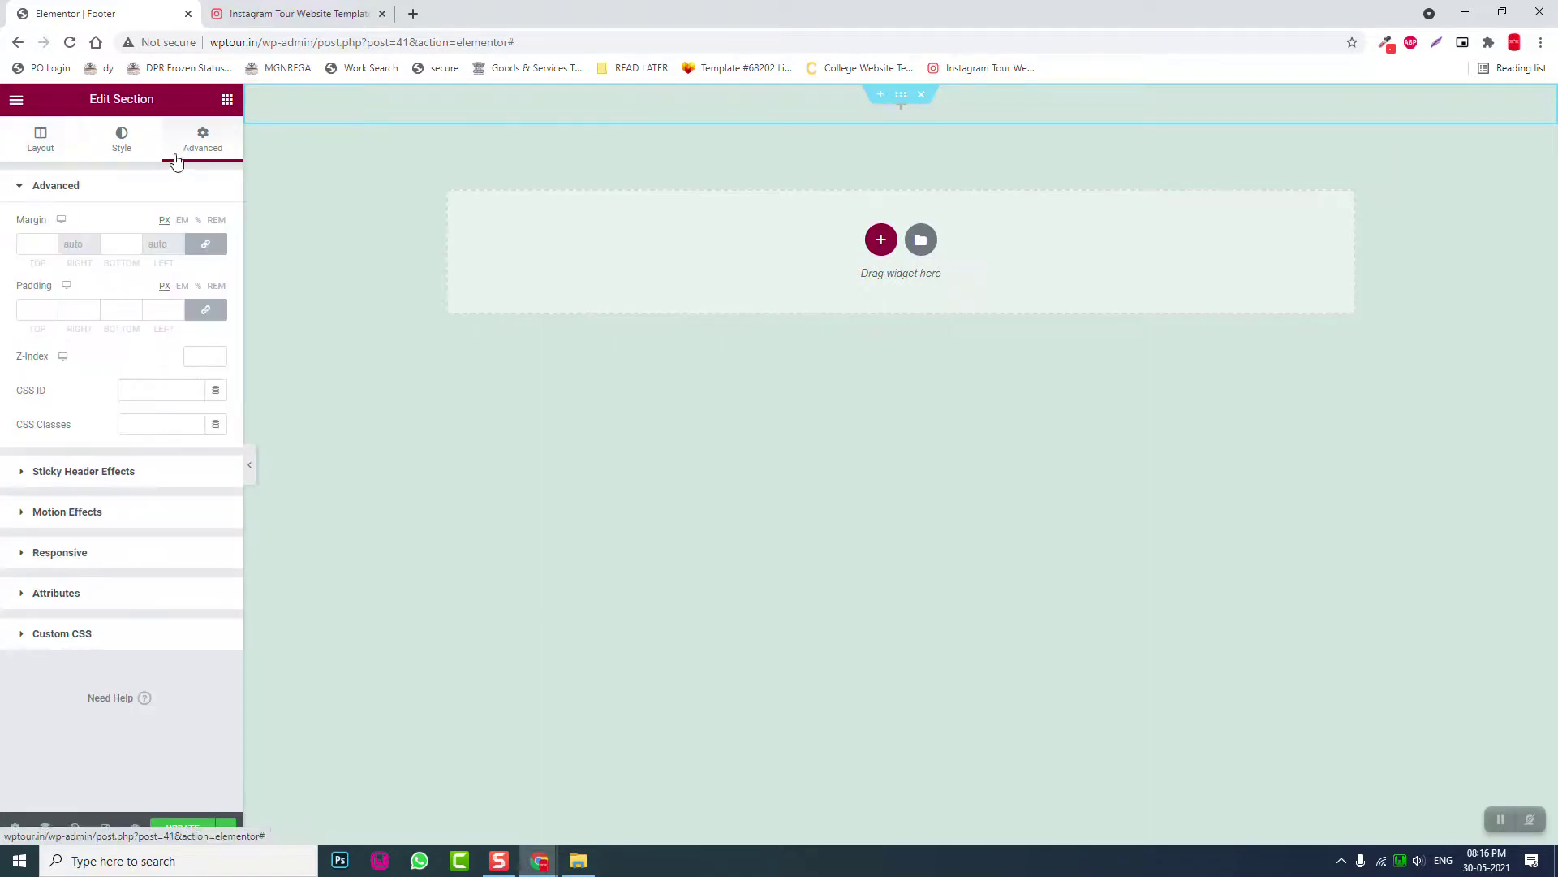
click(208, 309)
click(41, 310)
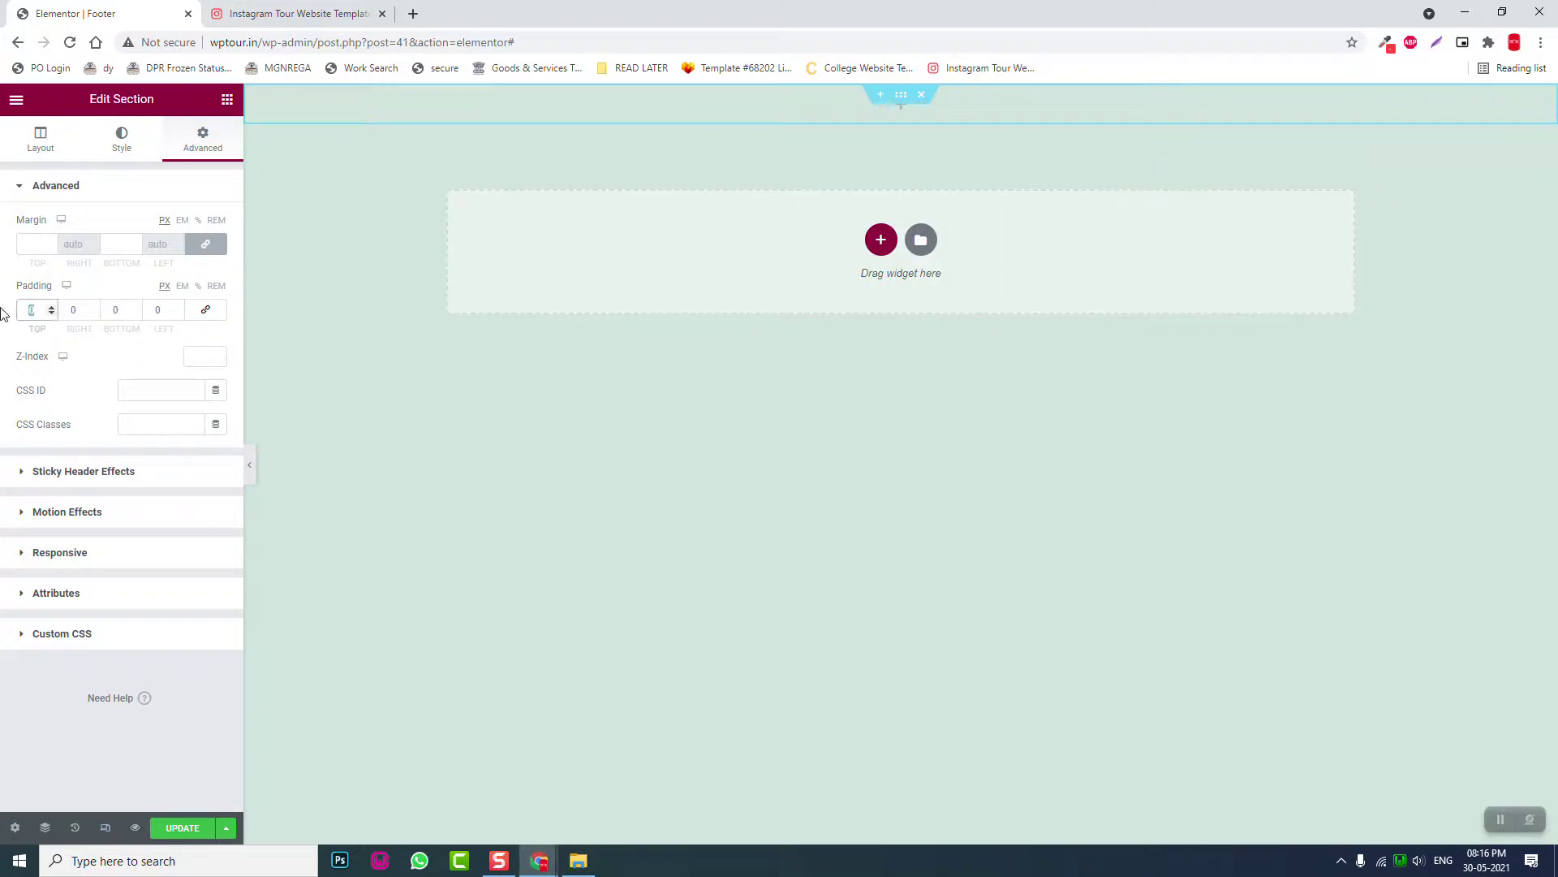
text(50)
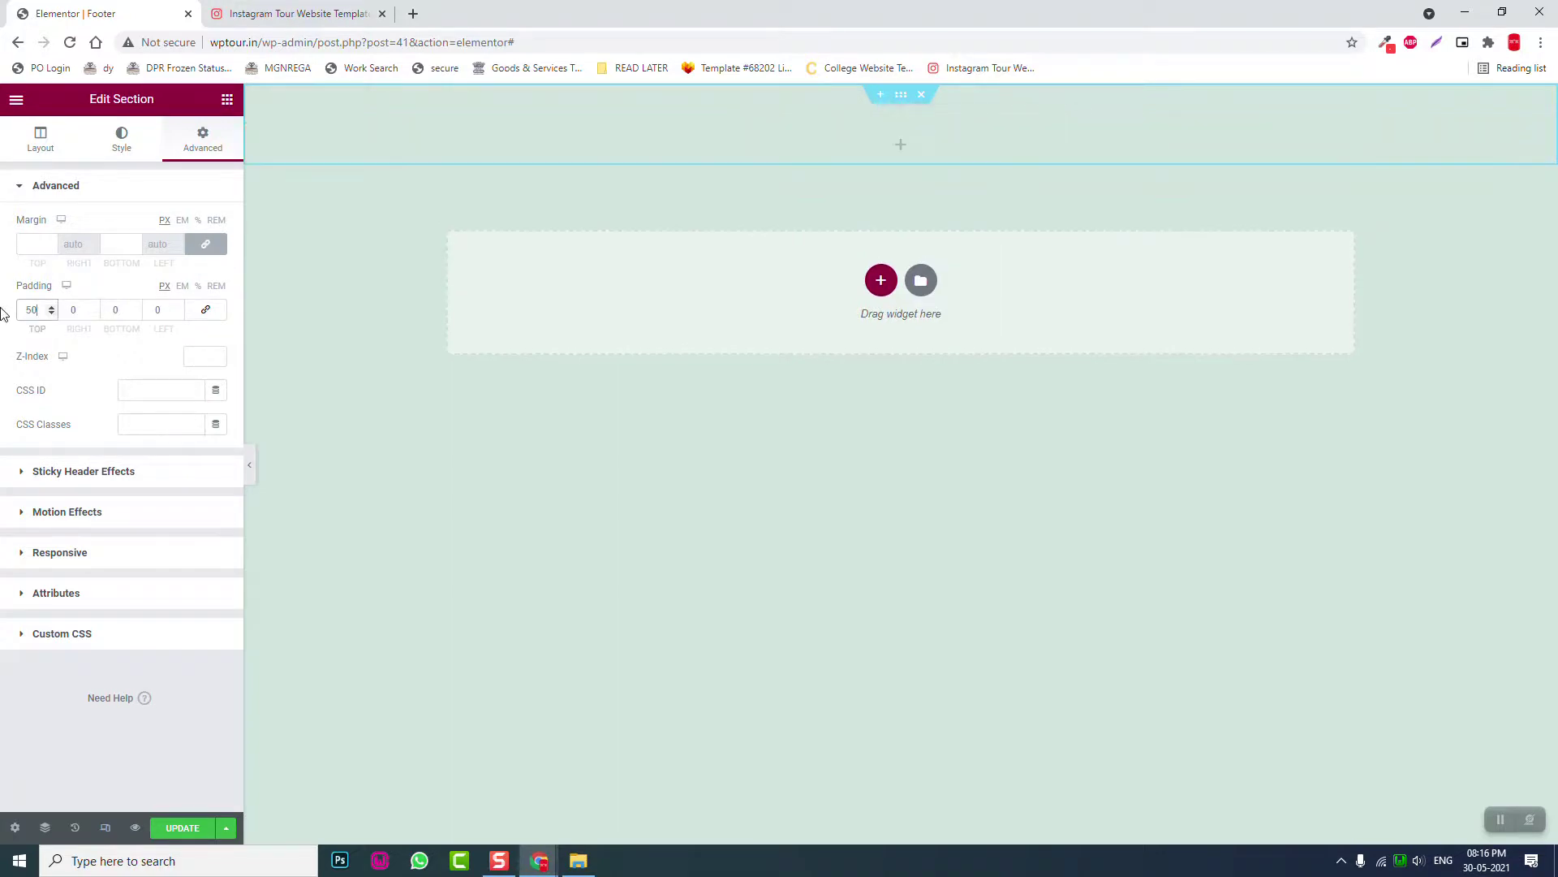
key(Tab)
key(Tab)
text(50)
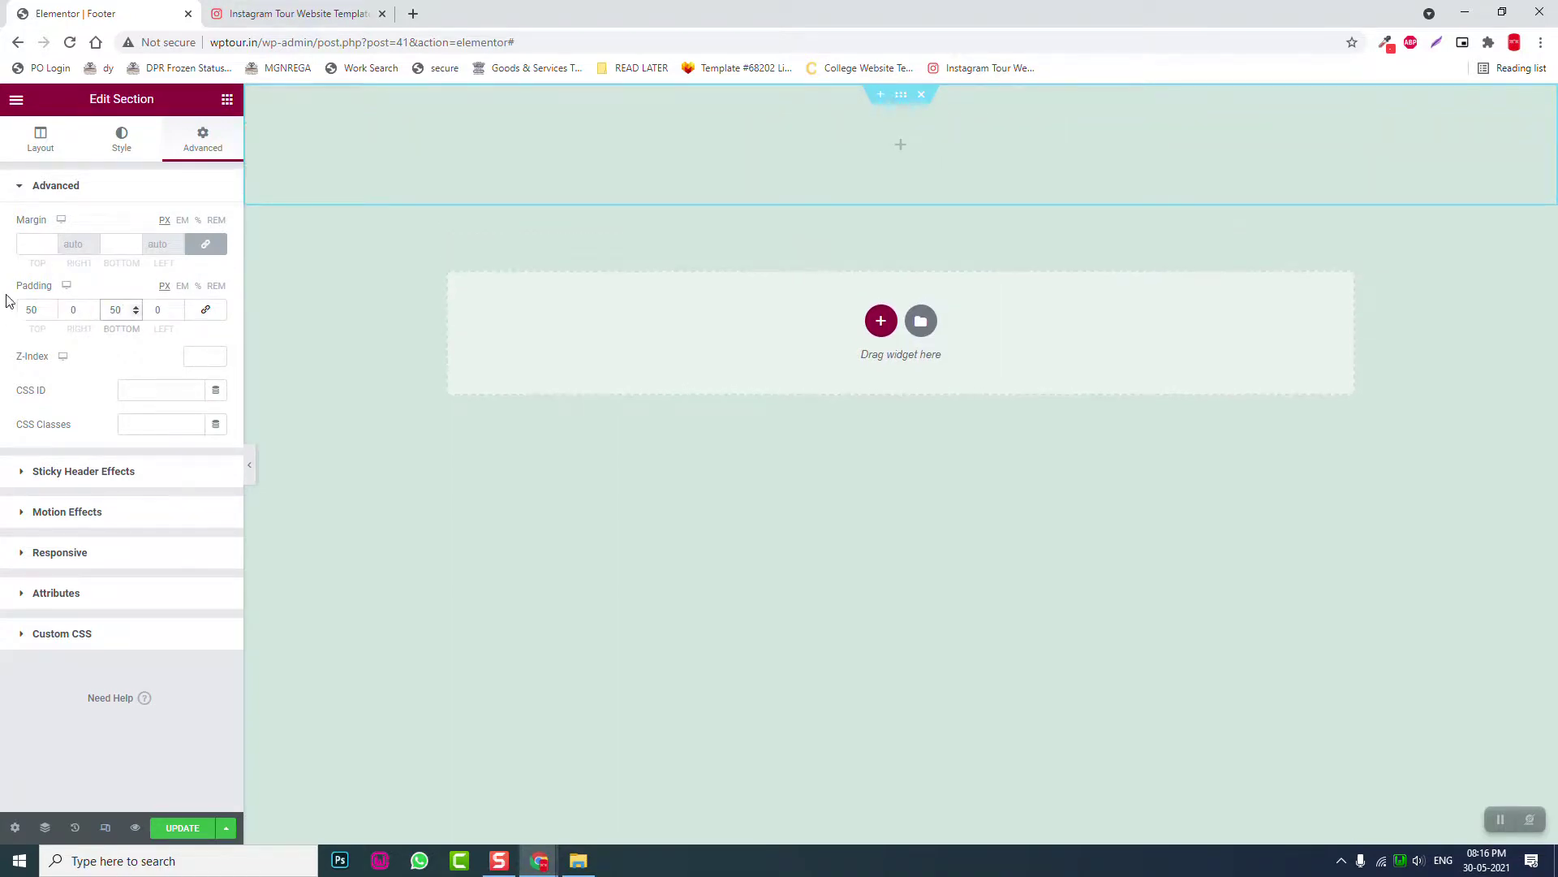
Give the section a classic white #FFFFFF background
click(122, 152)
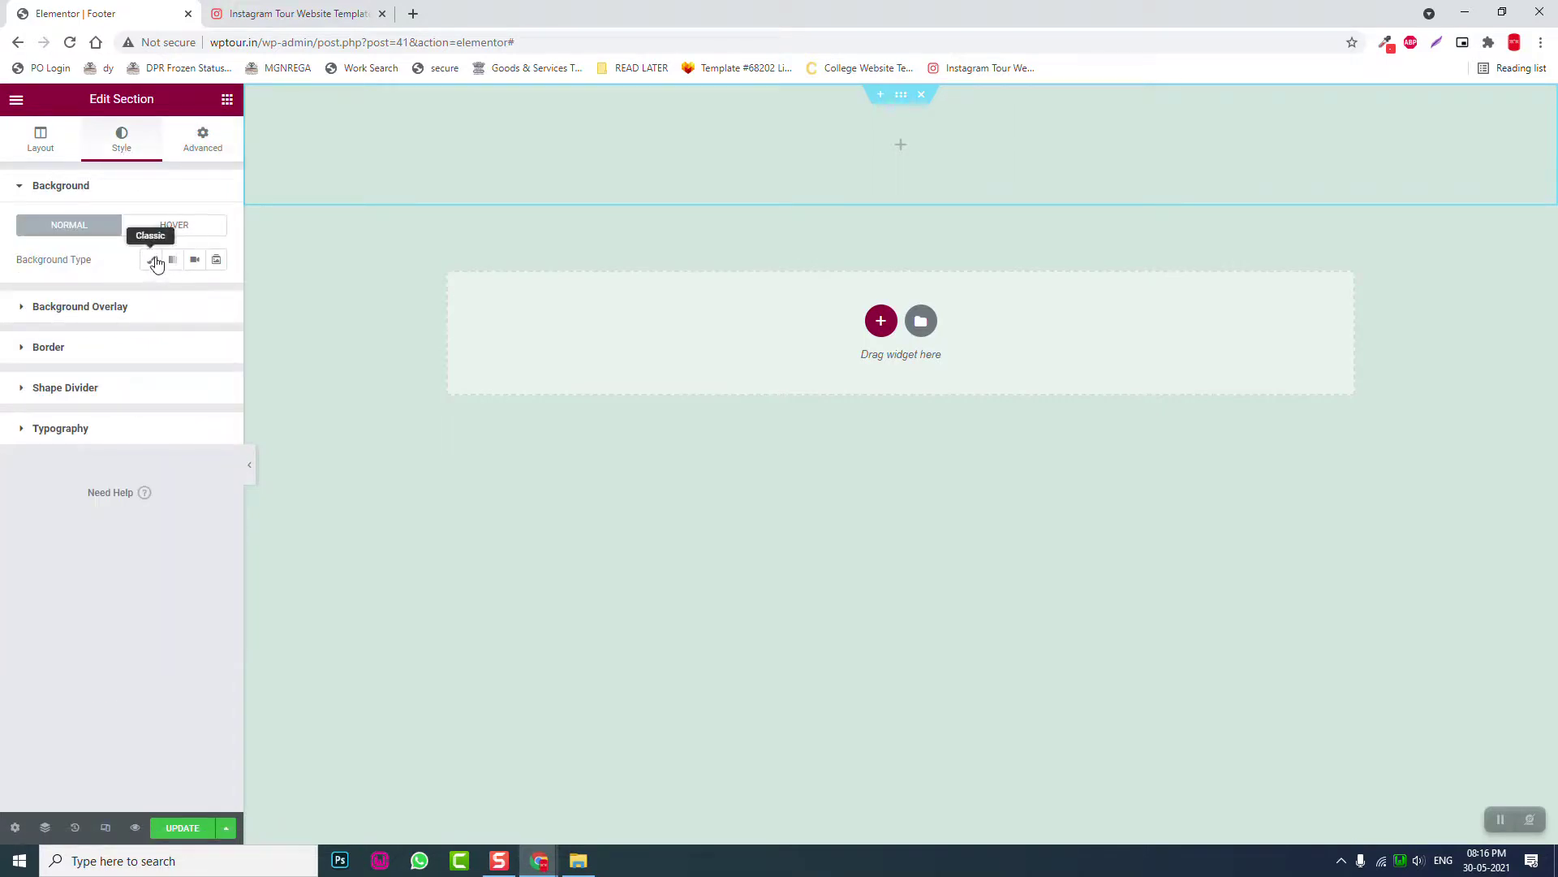
click(151, 259)
click(216, 294)
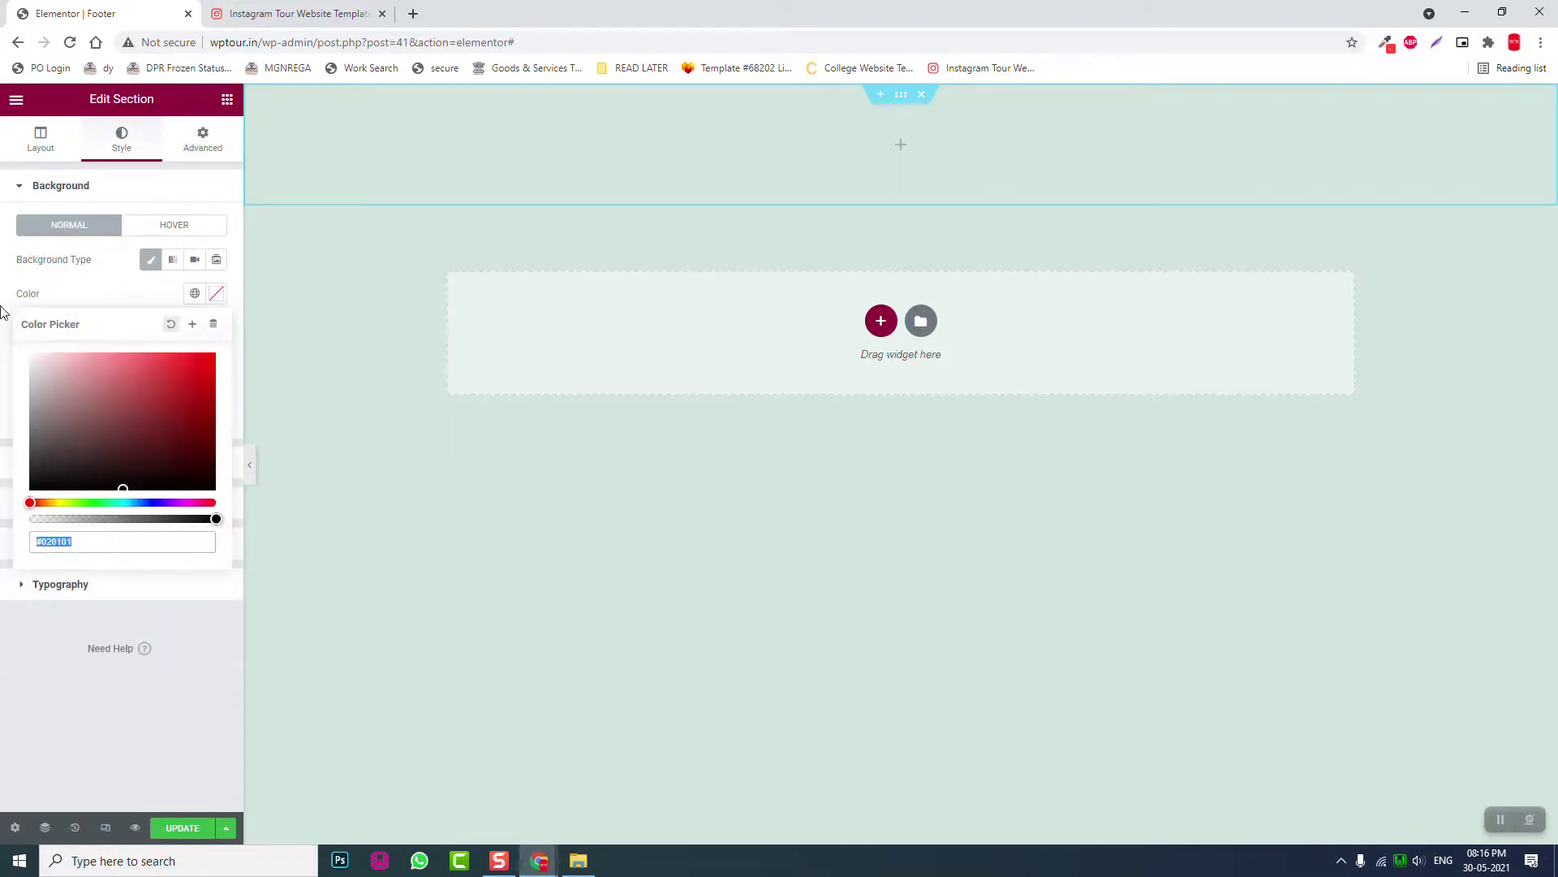
drag(62, 383, 31, 355)
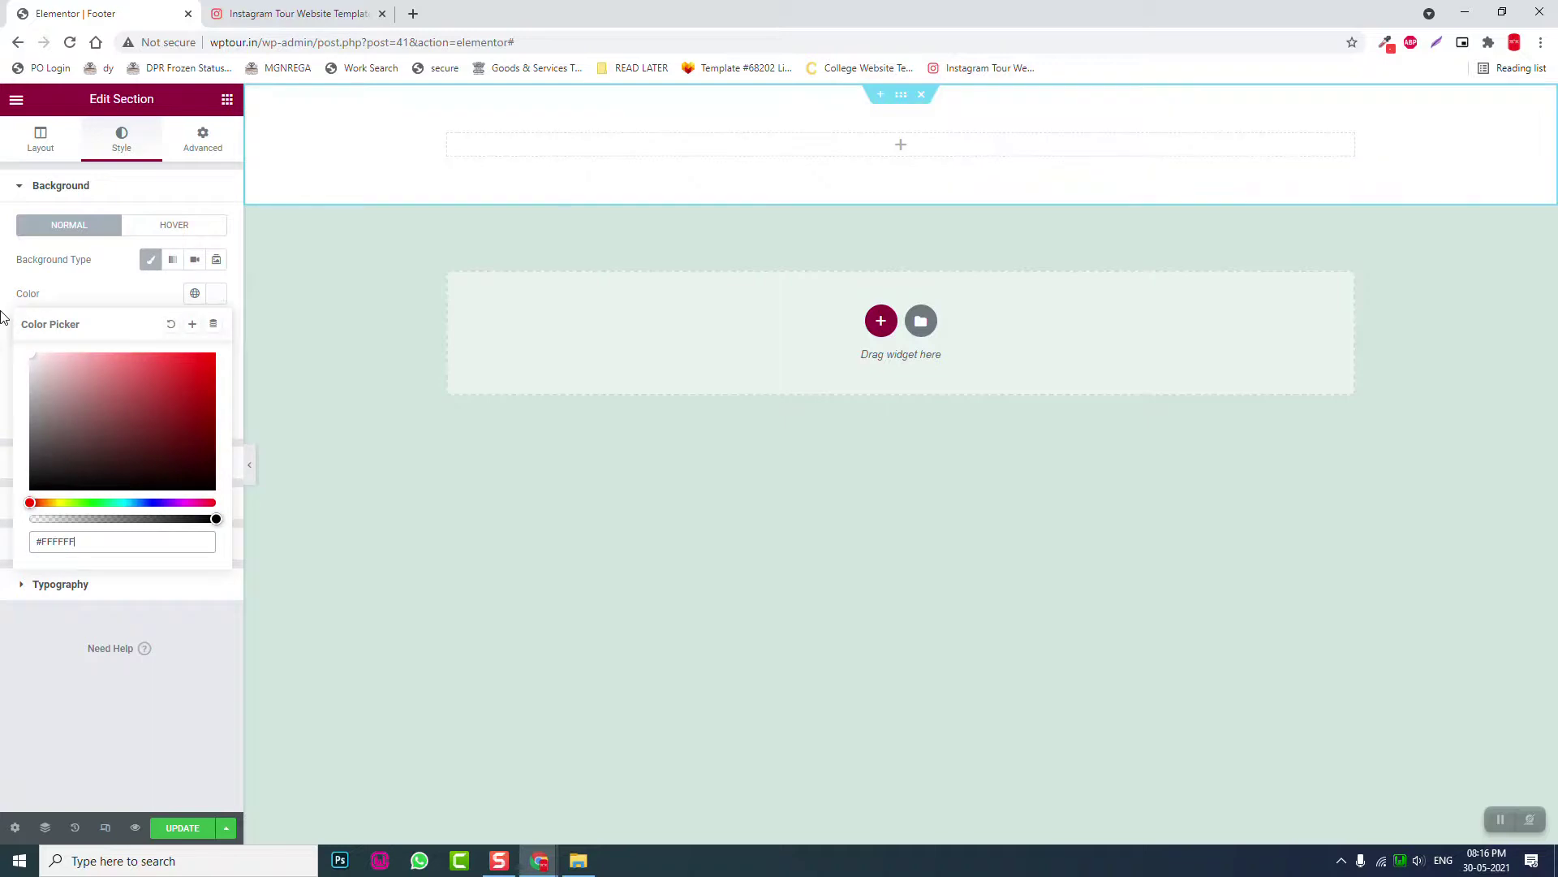
click(227, 99)
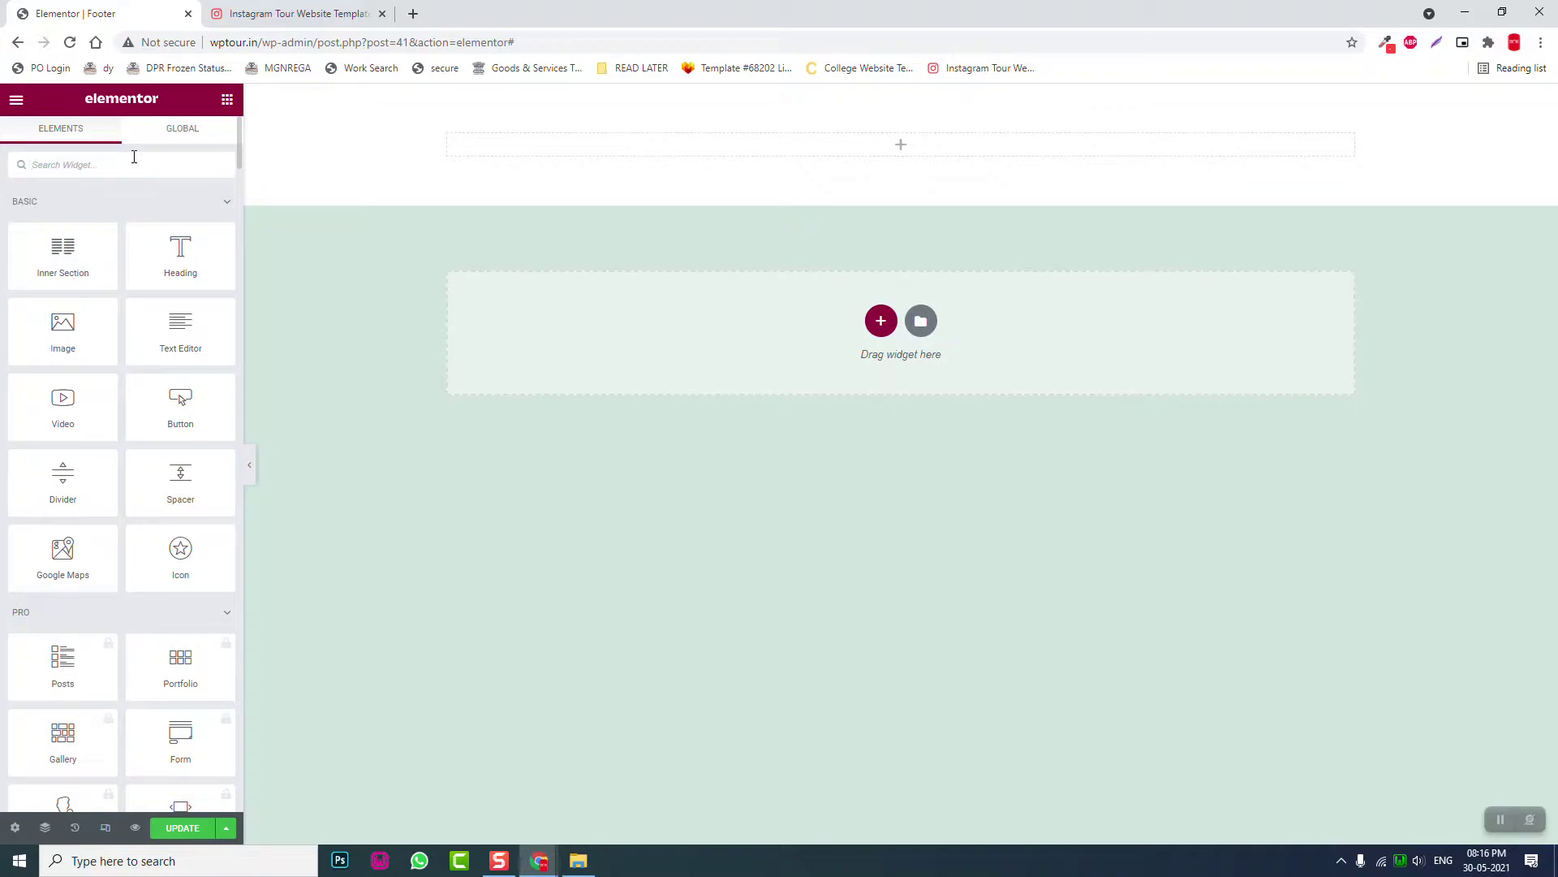
Add a Copyright widget to the footer section with centre alignment
text(copy)
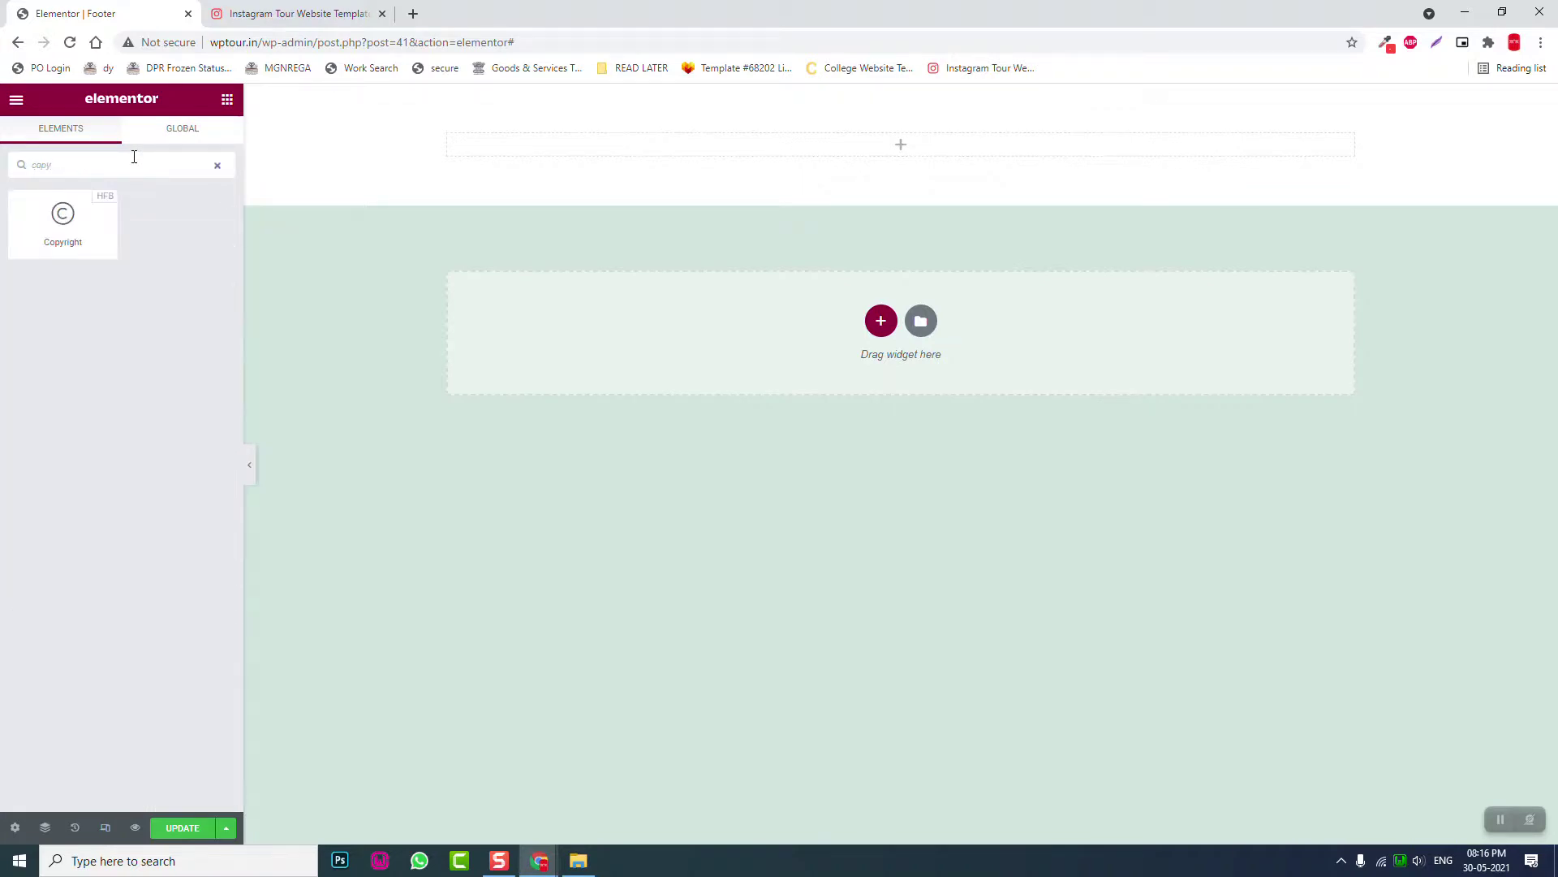
drag(62, 218, 1060, 132)
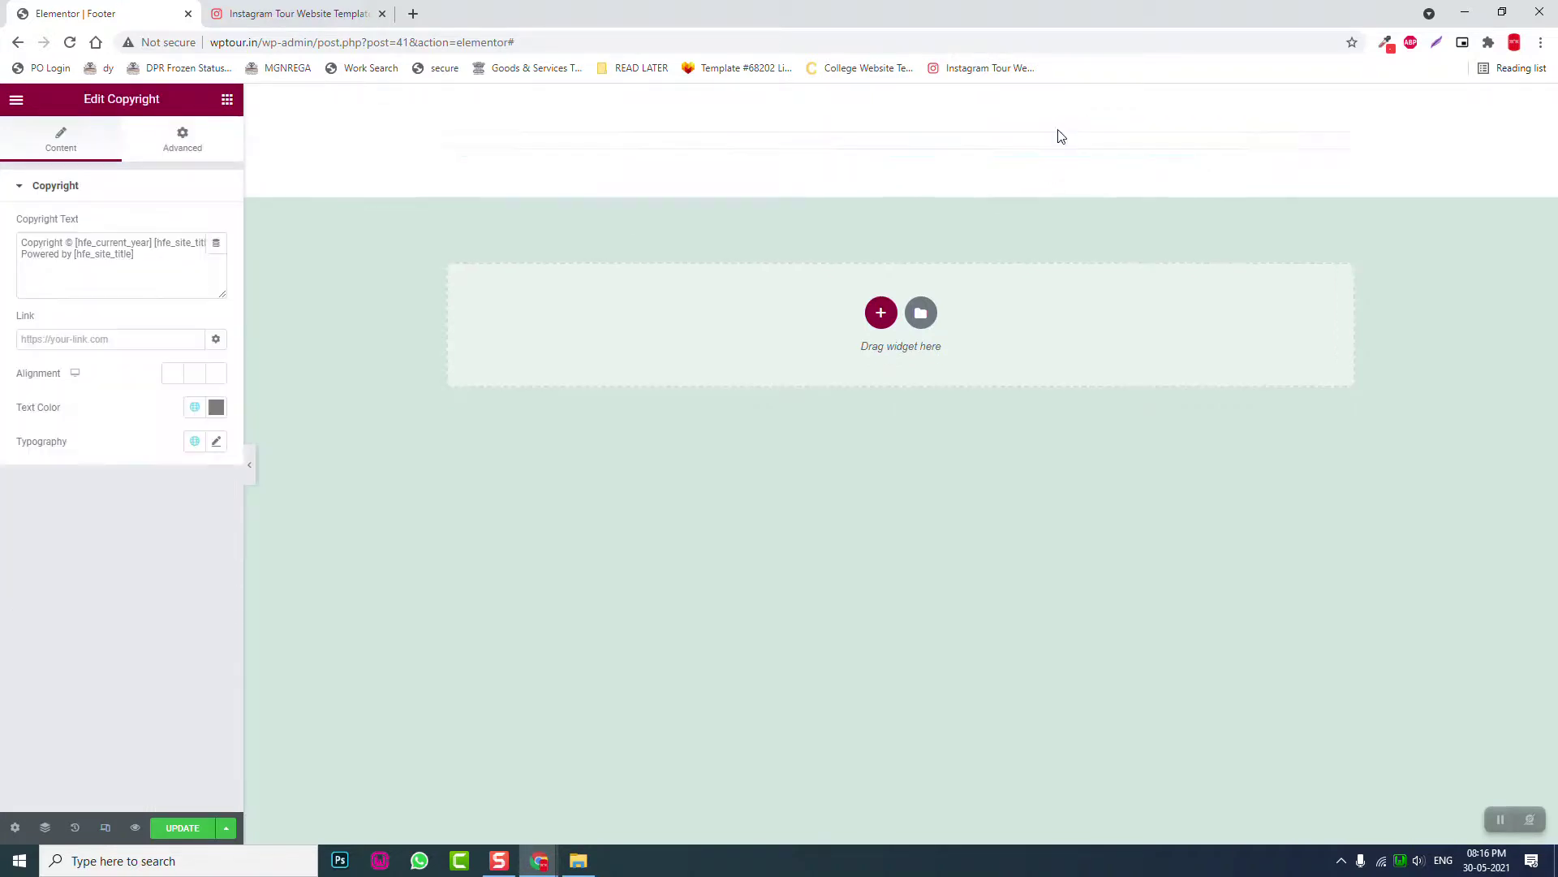
click(195, 374)
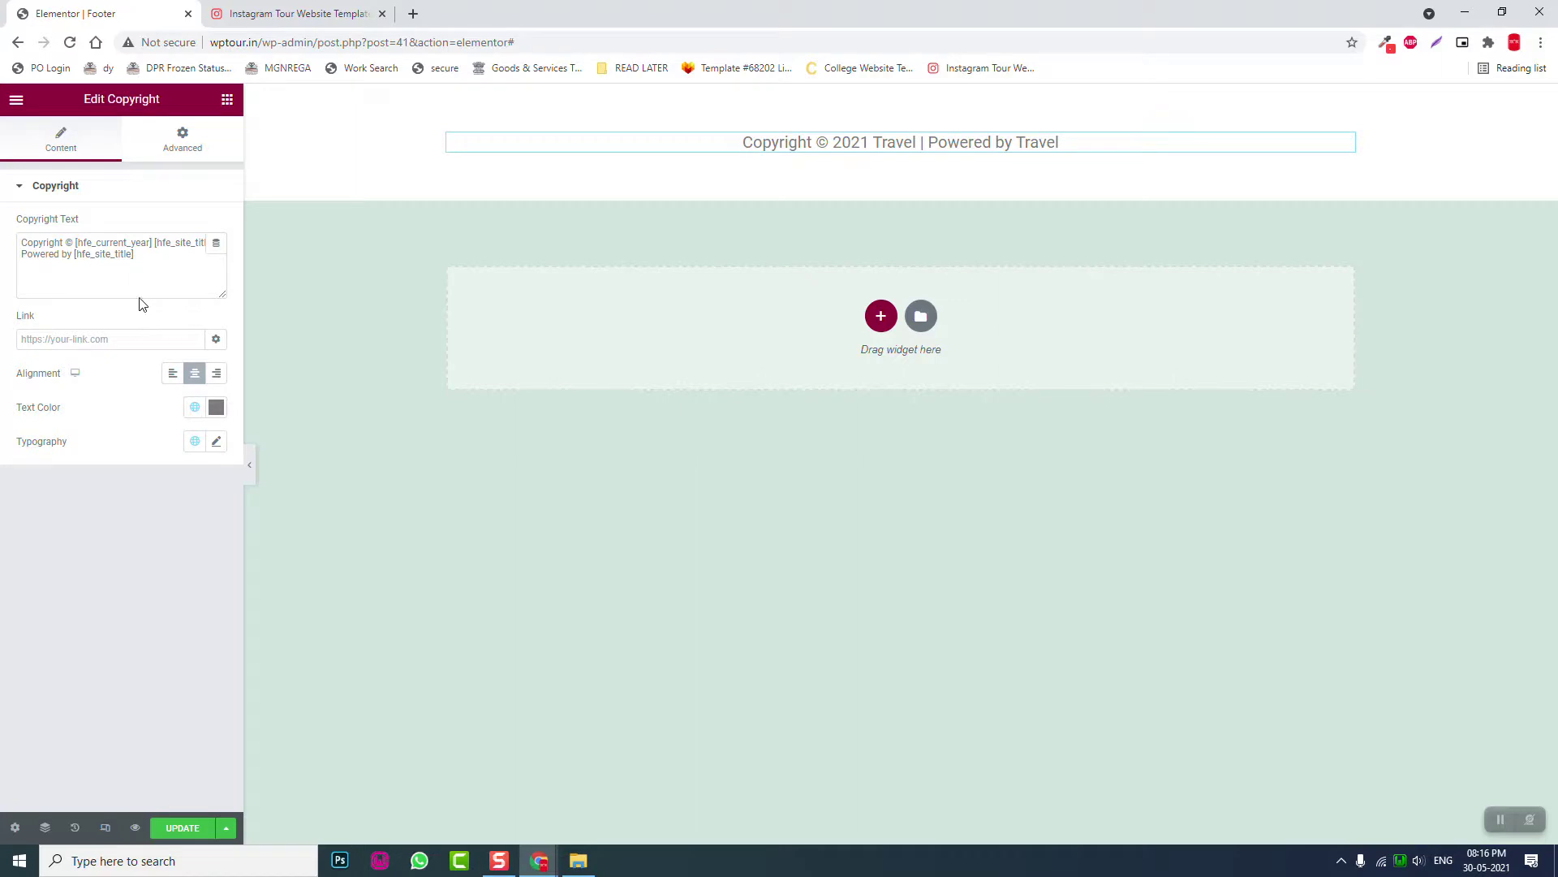
Replace 'Powered by…' with 'Designed with Elementor' and save the footer
drag(158, 260, 20, 273)
key(BackSpace)
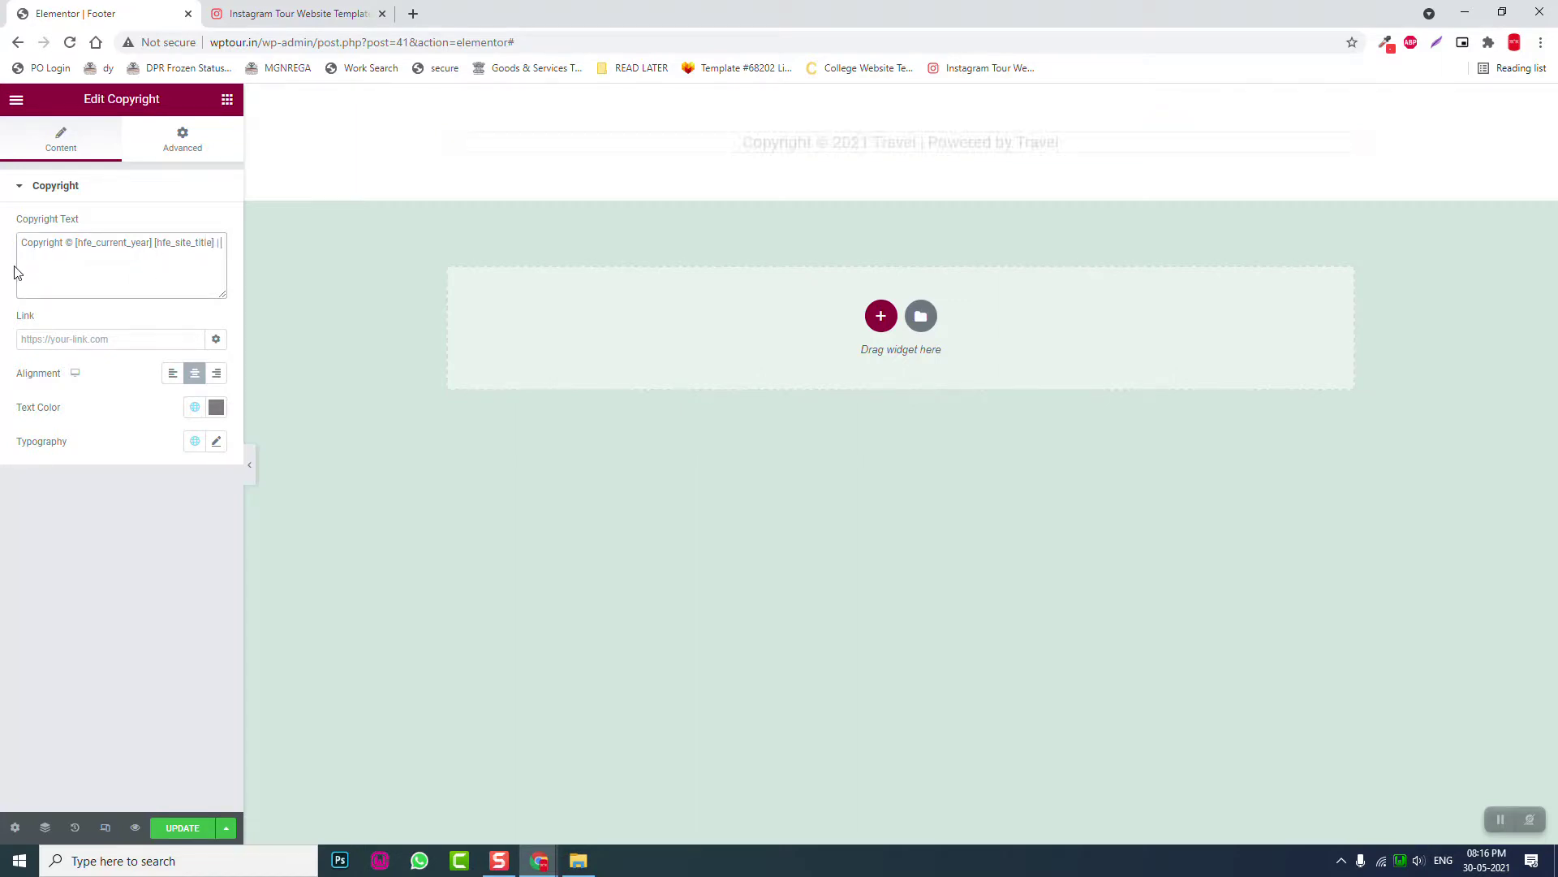
text(Designed with Elementor)
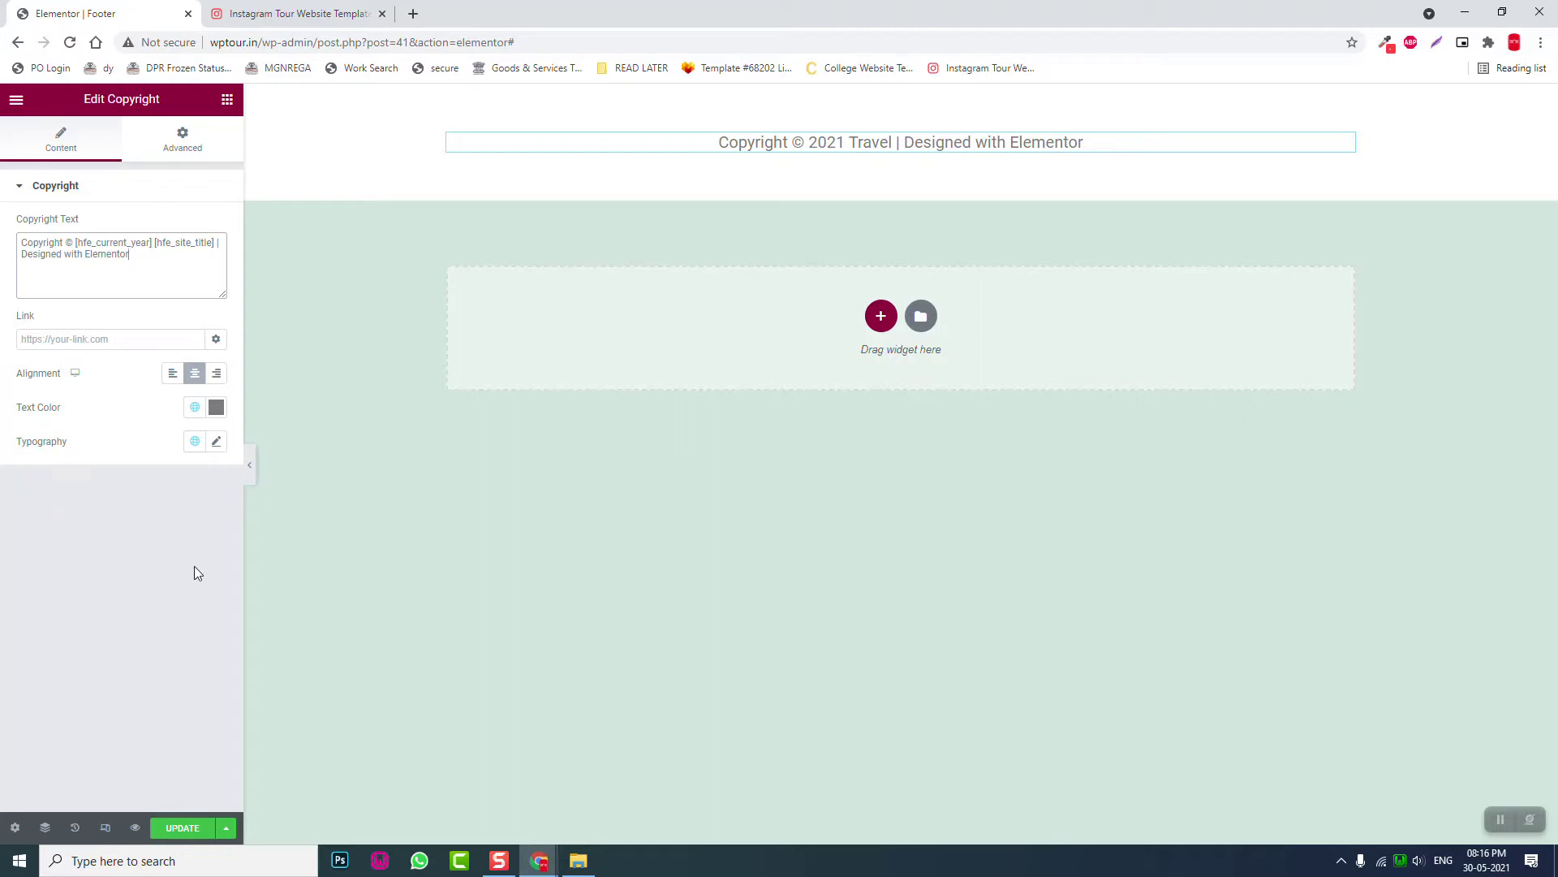
click(185, 828)
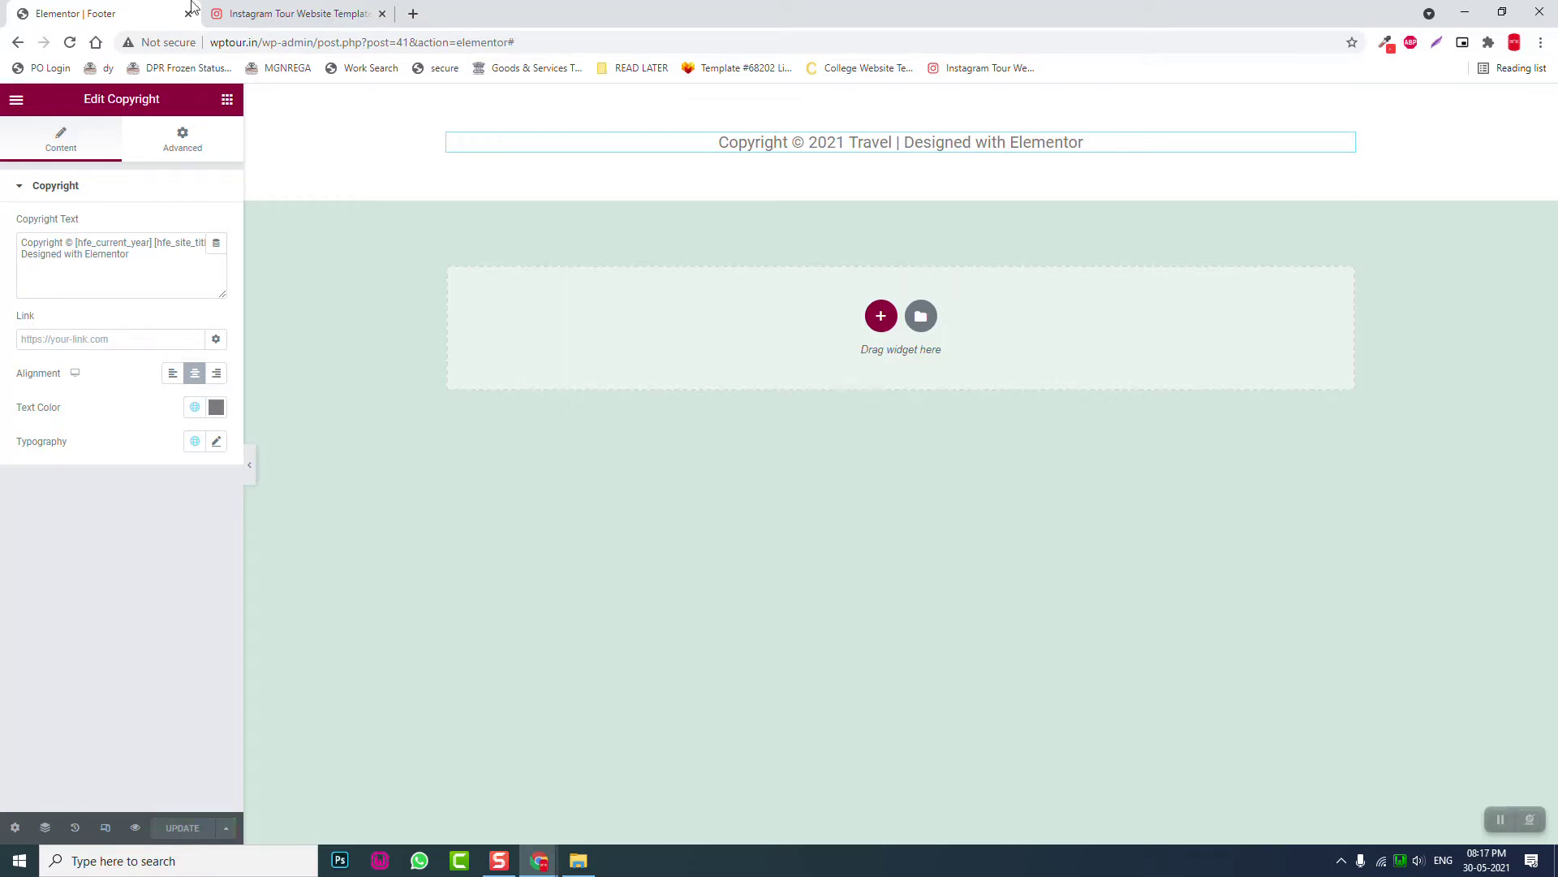
click(280, 13)
Scroll the Insta.Trip demo up to its header and 'See the Beauty of the Whole World' banner
scroll(443, 396, up, 15)
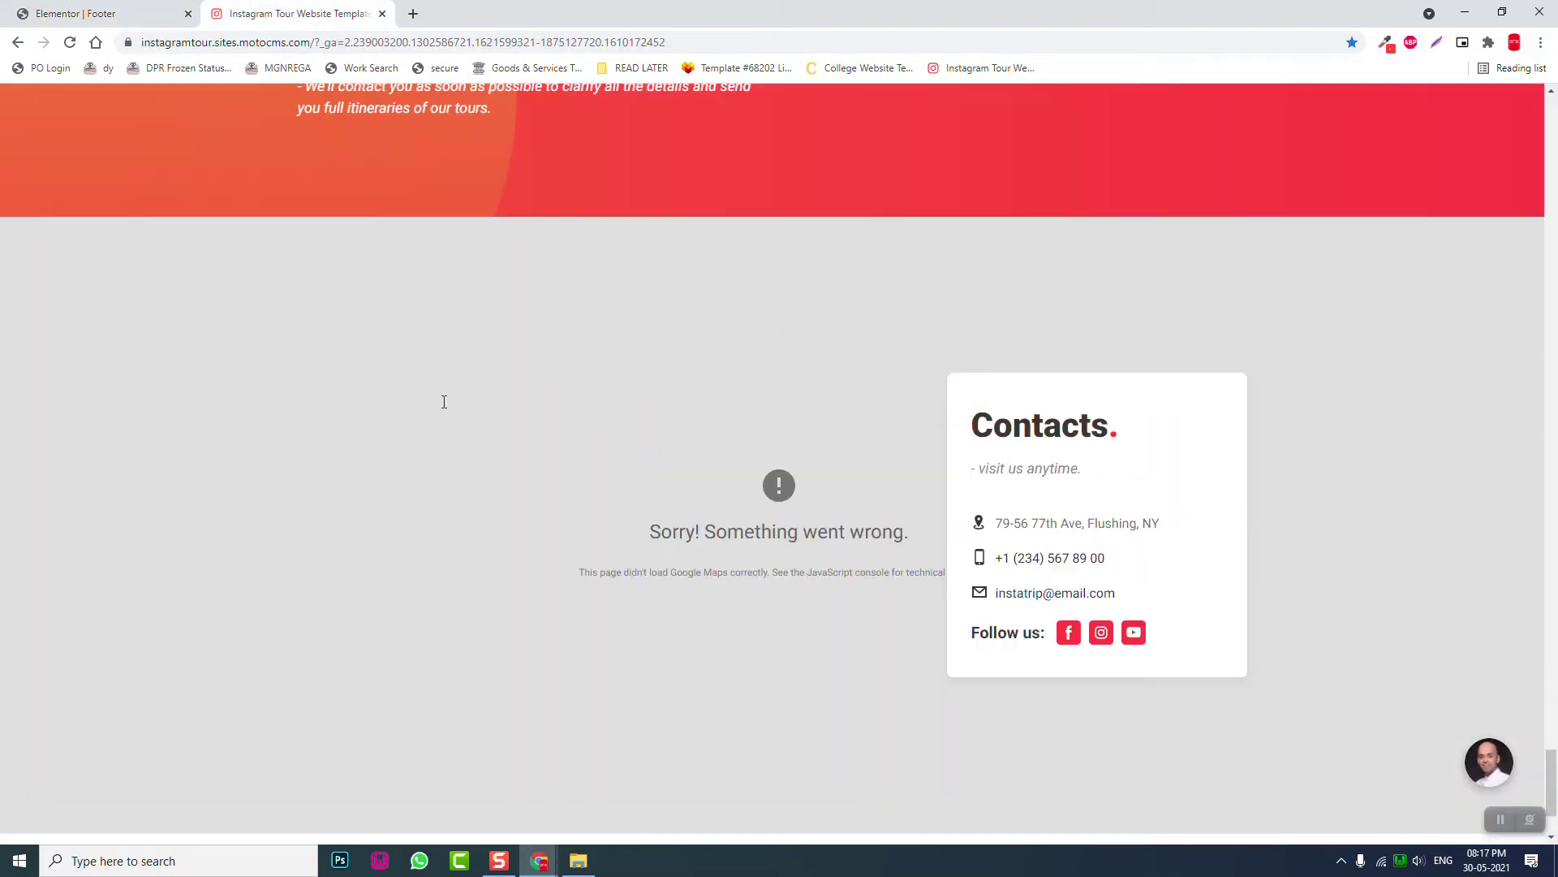
scroll(444, 402, up, 20)
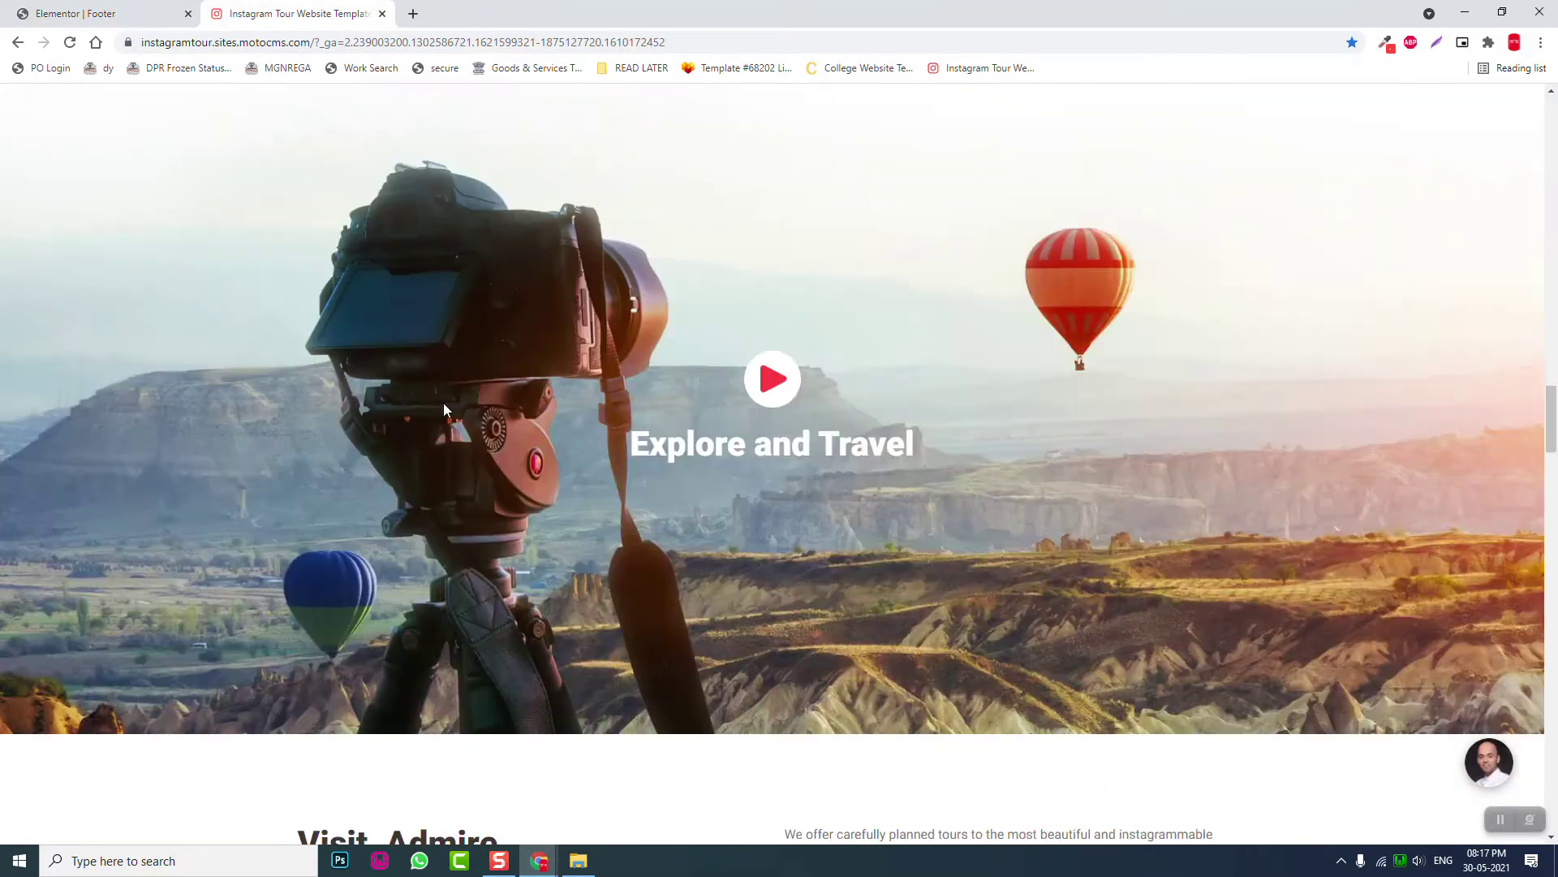
scroll(445, 403, up, 15)
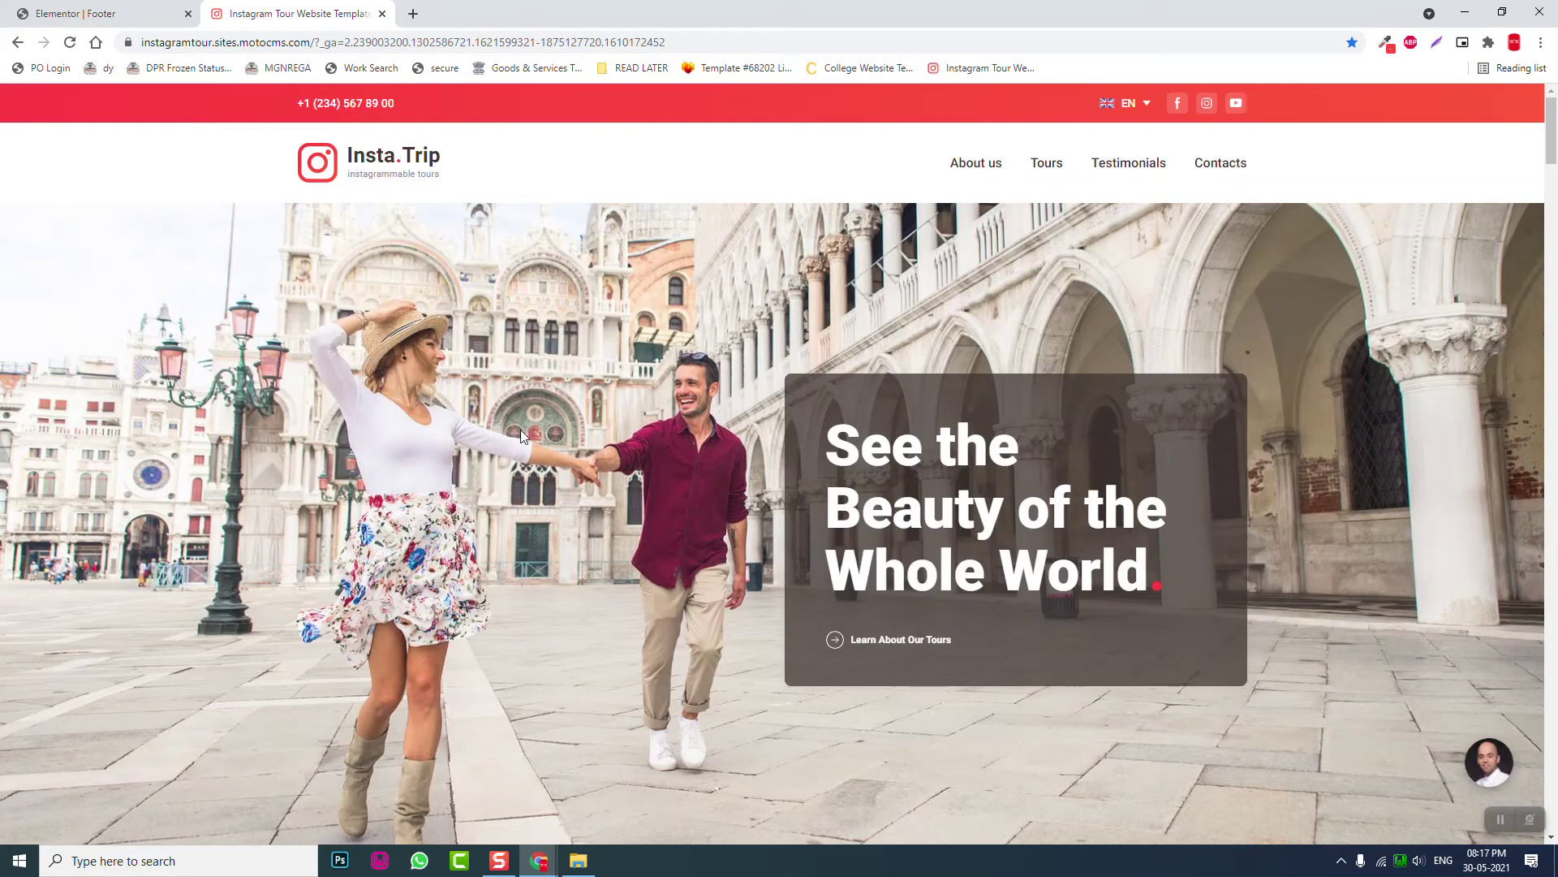
scroll(520, 430, down, 2)
scroll(568, 437, up, 2)
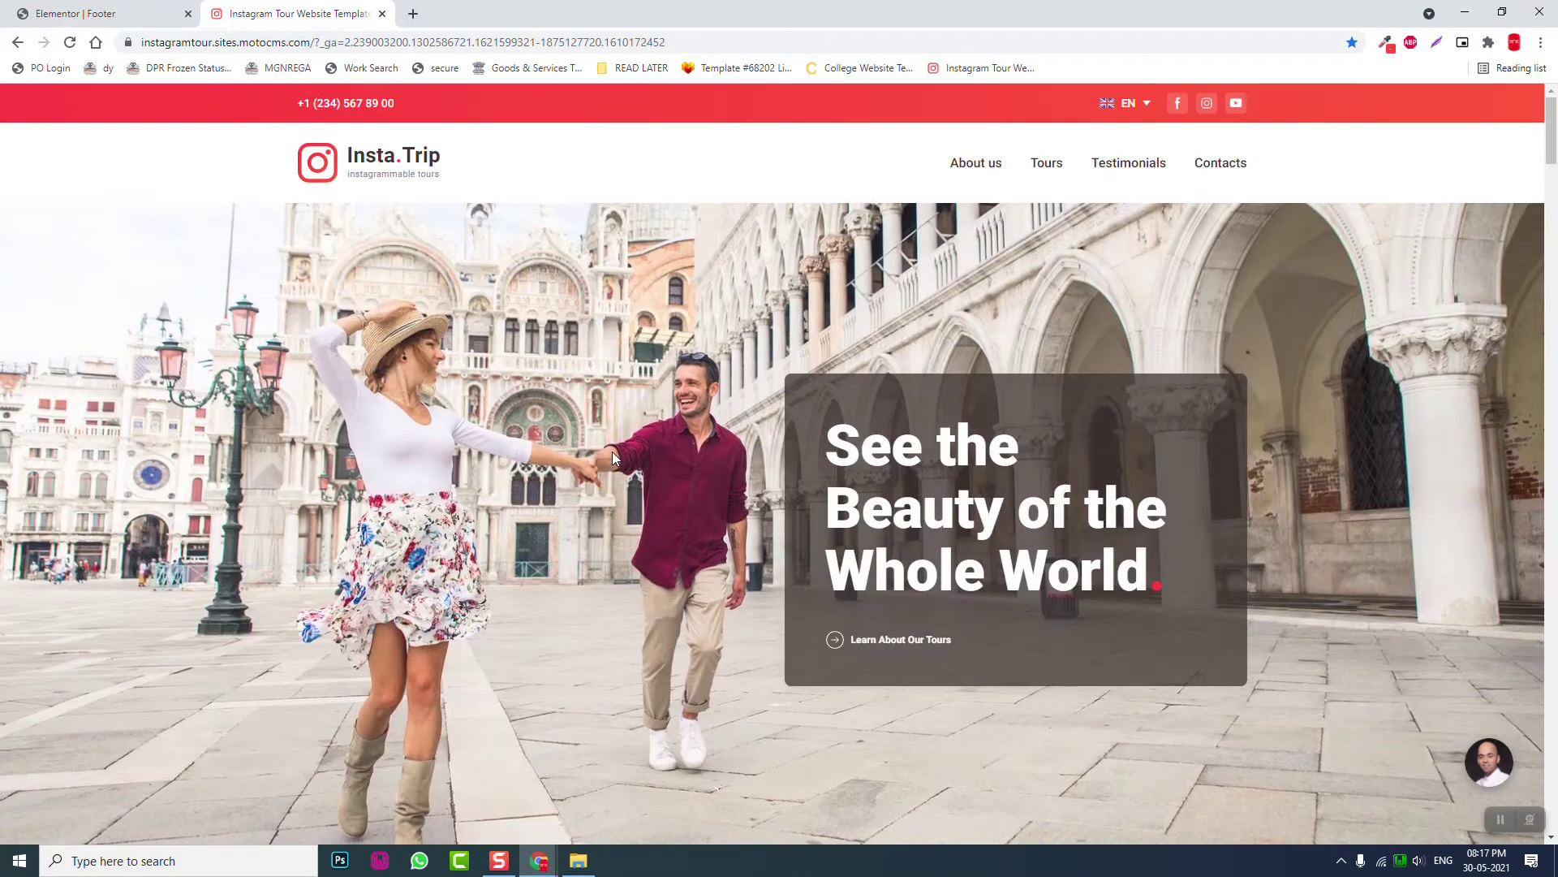